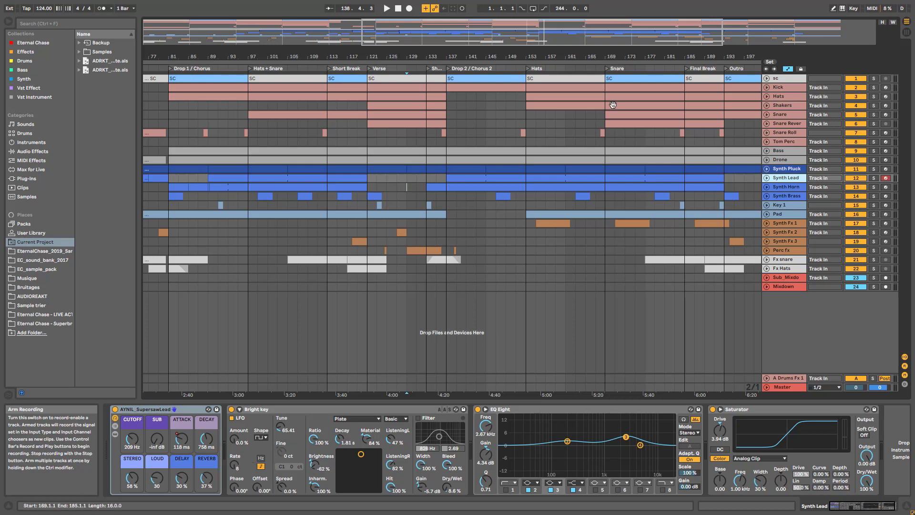
Play the arrangement from bar 129, midway through the Verse section
double_click(697, 42)
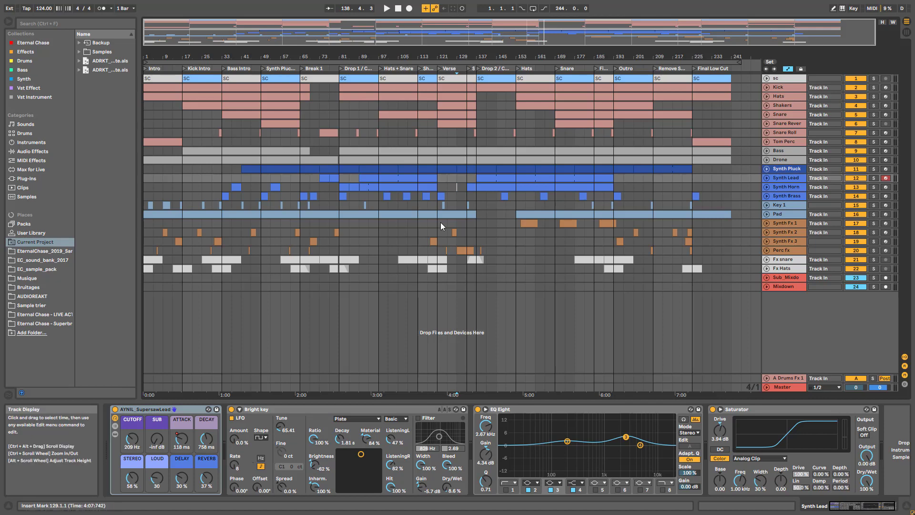
drag(562, 39, 562, 66)
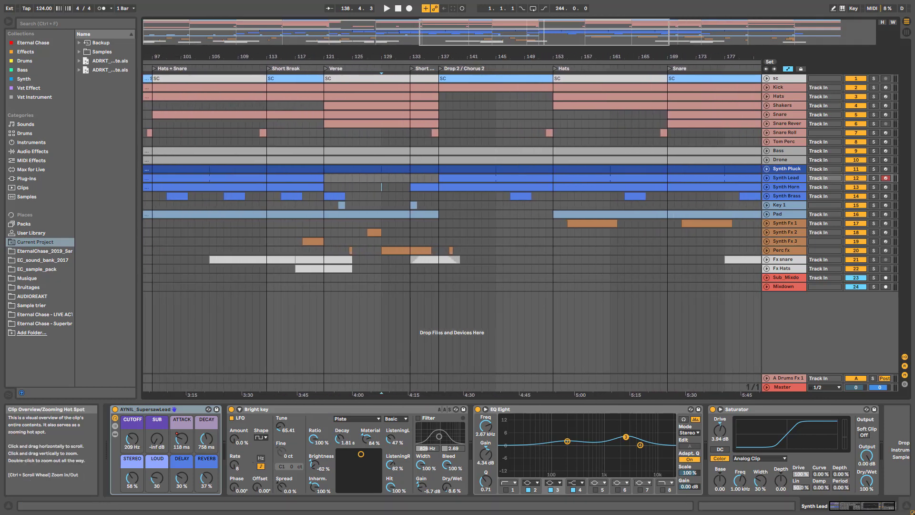
click(380, 191)
key(space)
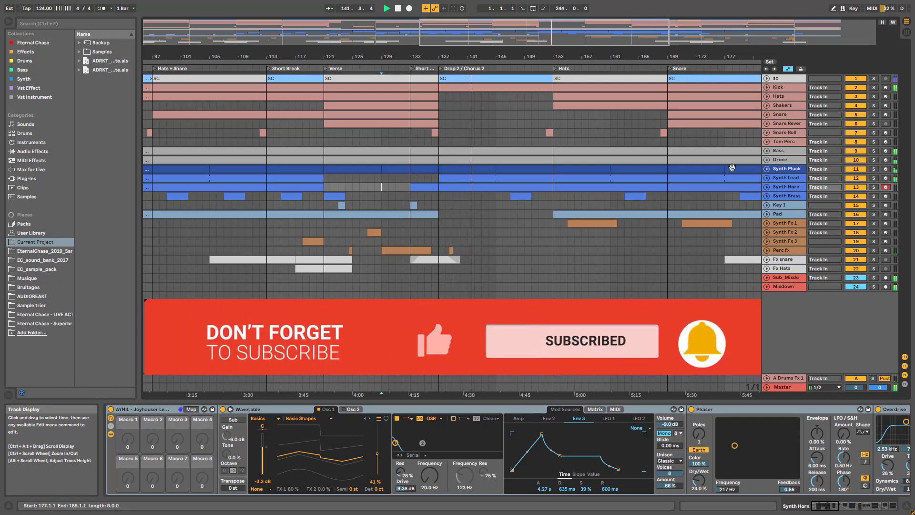
Play the arrangement from the start of the Snare section at bar 169, then stop playback
mouse_move(563, 40)
mouse_down()
mouse_move(563, 66)
mouse_move(563, 50)
mouse_up()
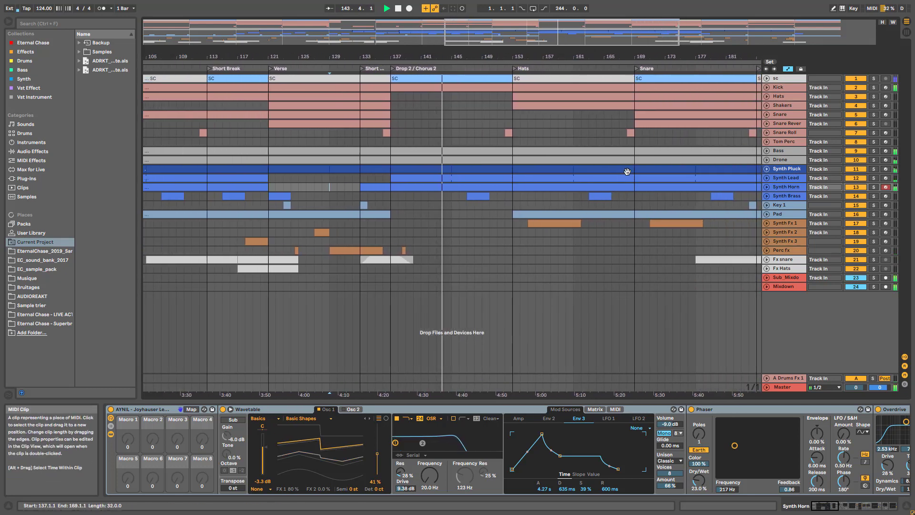
click(634, 144)
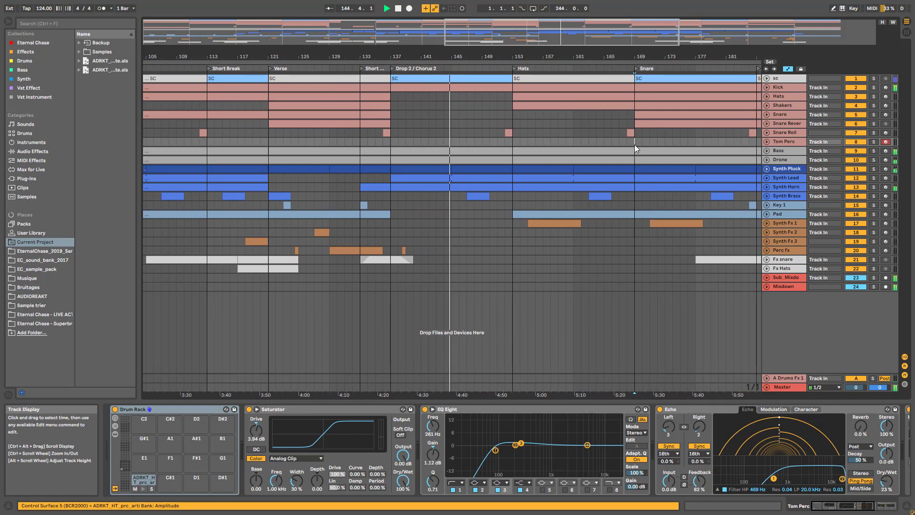
mouse_move(646, 38)
mouse_down()
mouse_move(660, 40)
mouse_move(660, 26)
mouse_move(629, 39)
mouse_up()
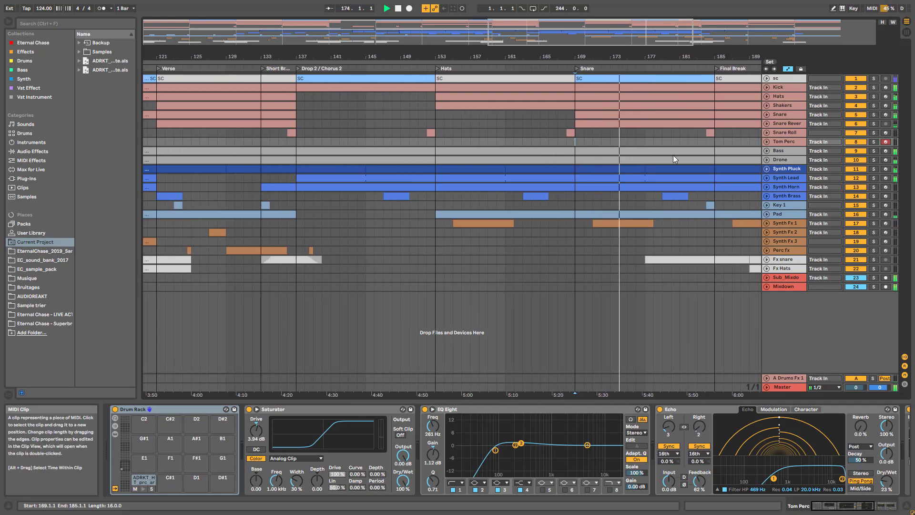
mouse_move(639, 35)
mouse_down()
mouse_move(657, 27)
mouse_move(625, 29)
mouse_move(641, 20)
mouse_up()
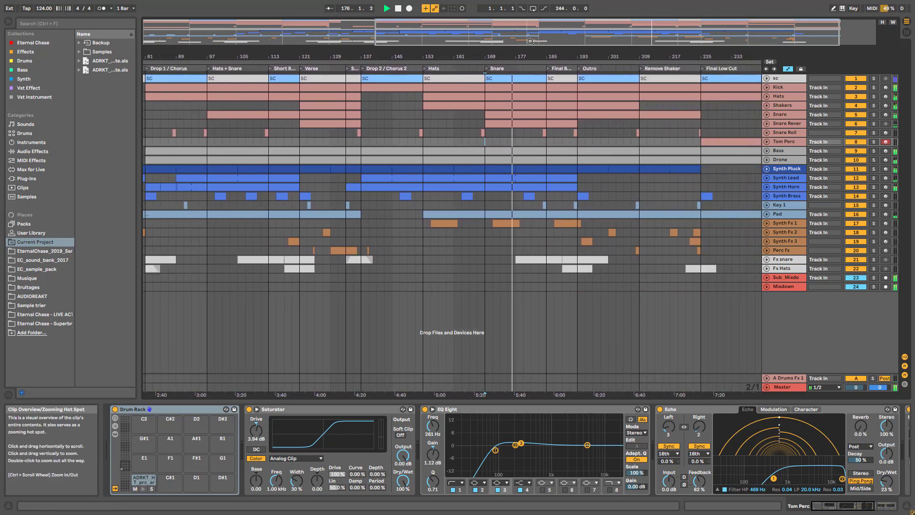
drag(530, 41, 430, 48)
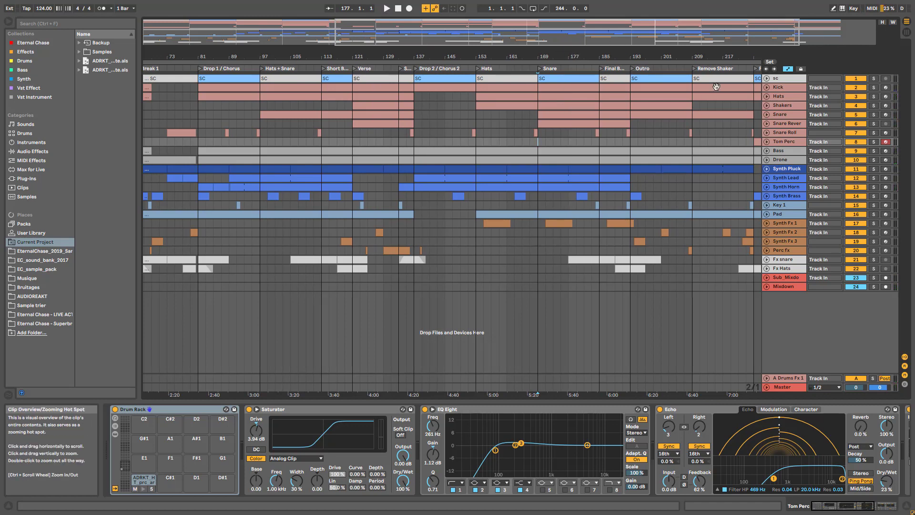
Solo the Kick track and play it from bar 33, the start of the Bass Intro section
click(784, 88)
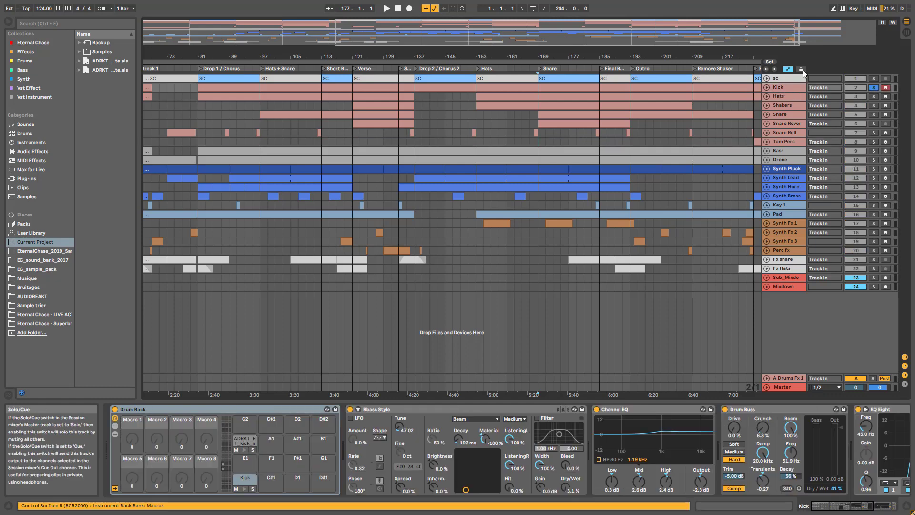
drag(493, 39, 333, 36)
click(283, 88)
key(space)
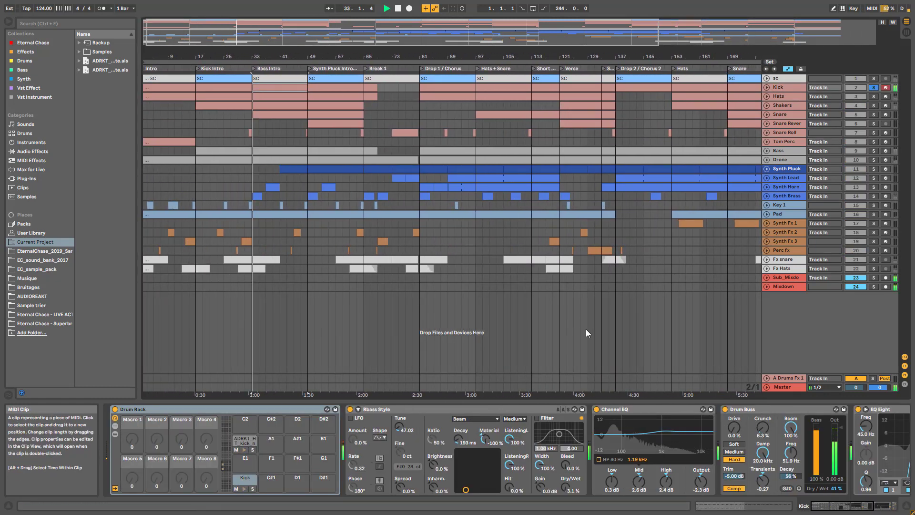
Stop playback, show the Kick pad's Instrument Rack in the Drum Rack, and inspect its two layered sample chains
click(786, 90)
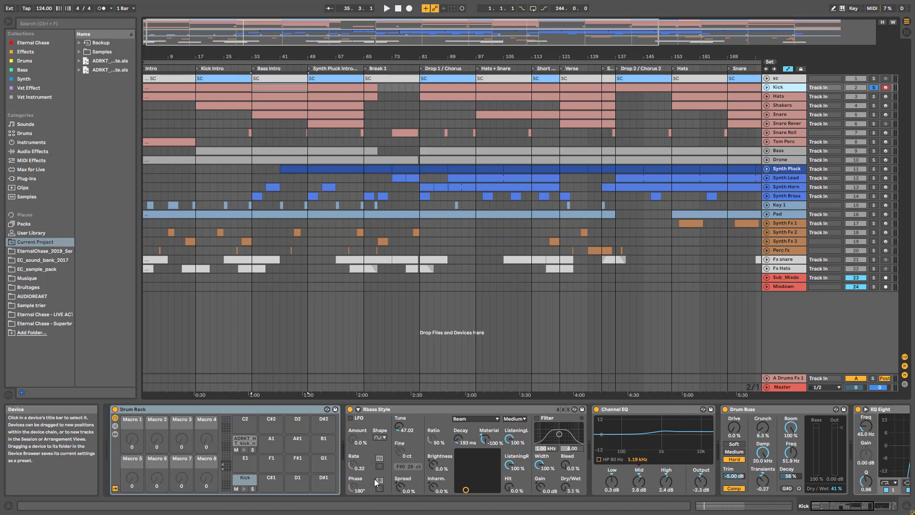
click(245, 477)
click(370, 440)
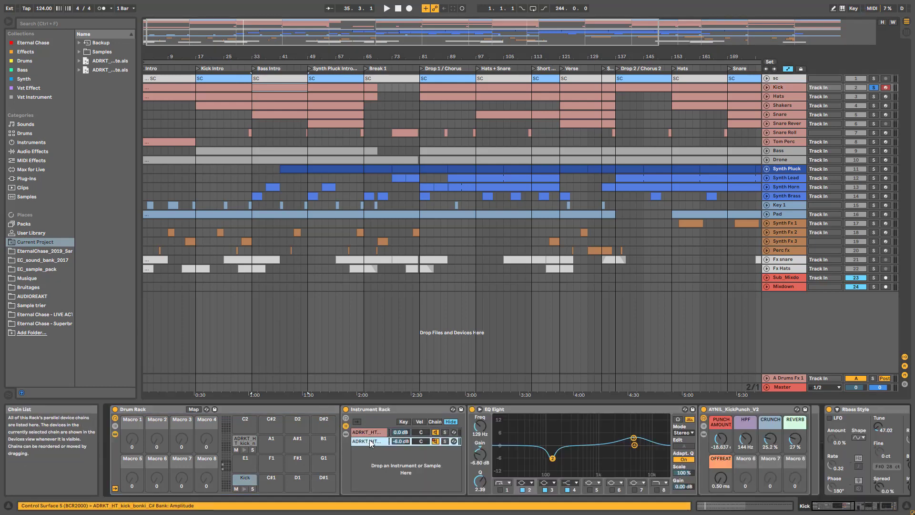
click(372, 433)
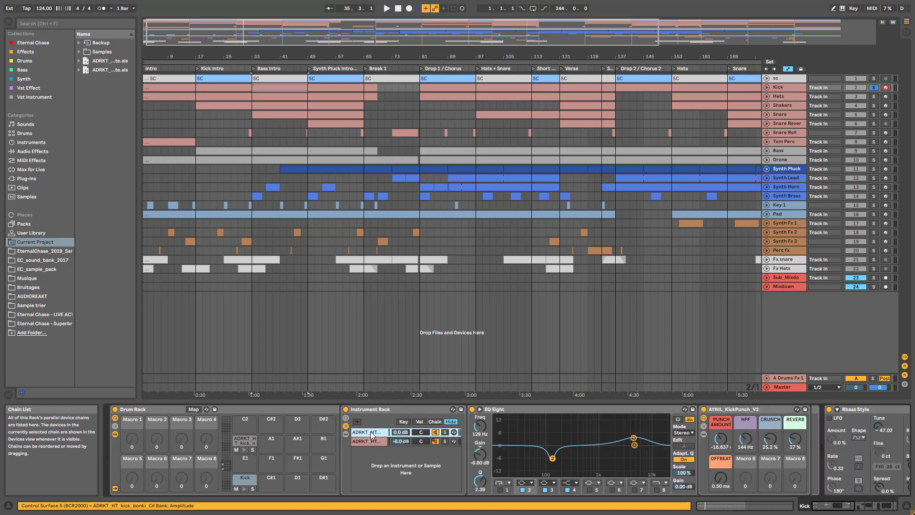
click(371, 439)
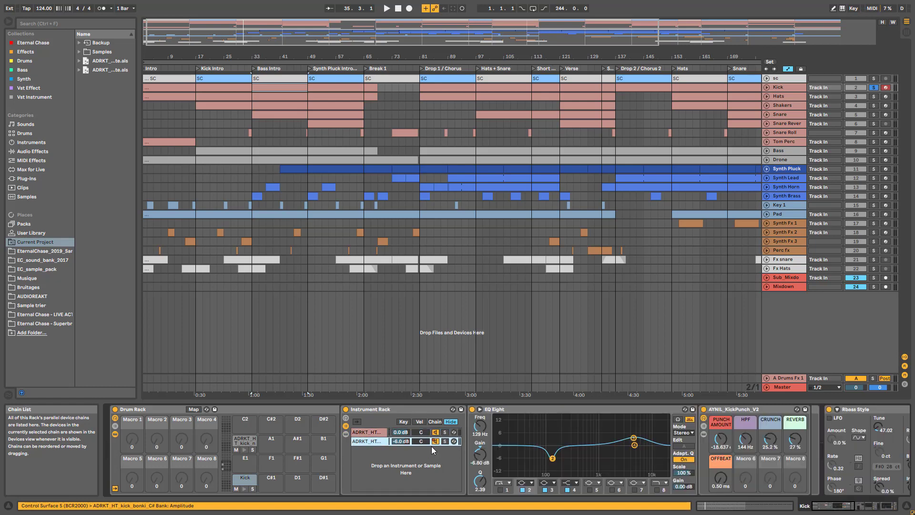
click(375, 440)
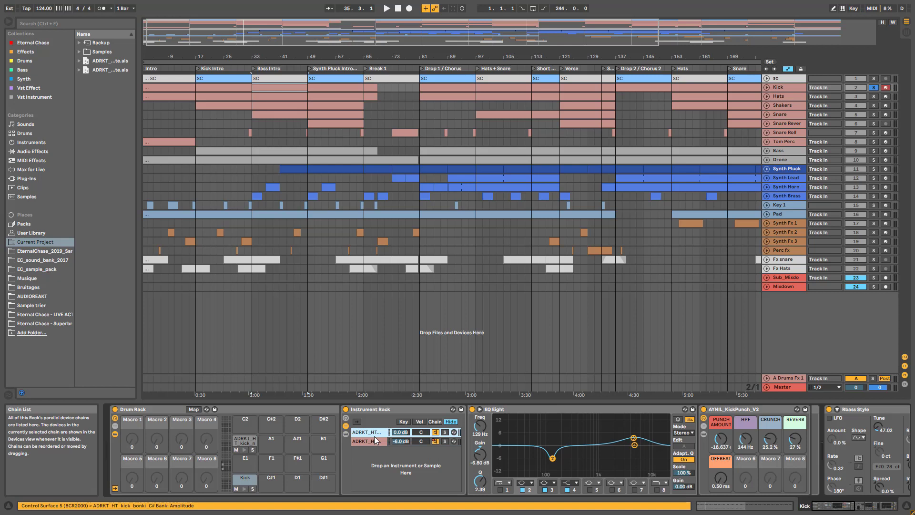
click(375, 437)
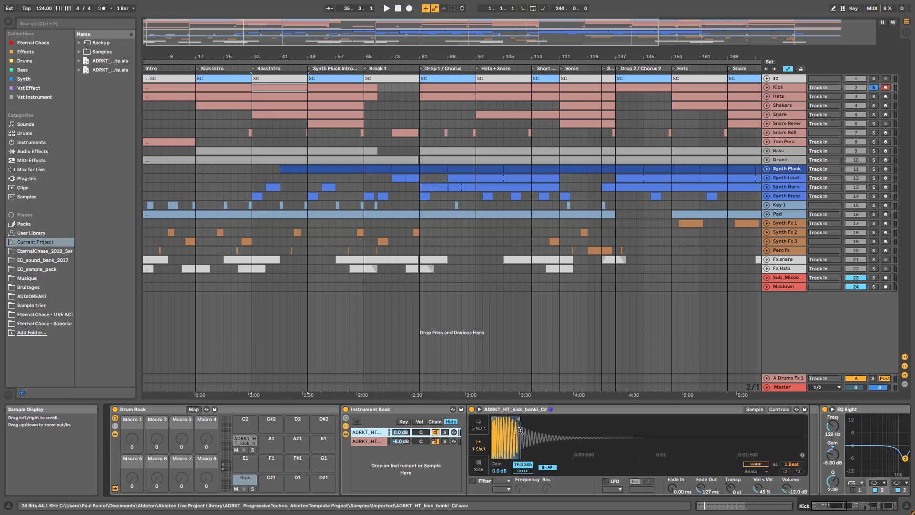
Try a longer sample end on the first kick layer while playing it soloed, and undo the change
drag(519, 430, 563, 458)
key(space)
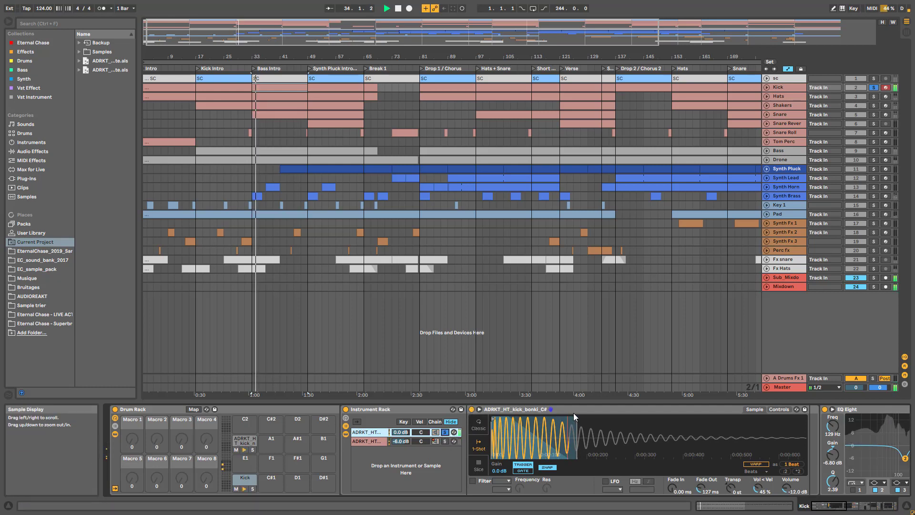
drag(575, 418, 679, 418)
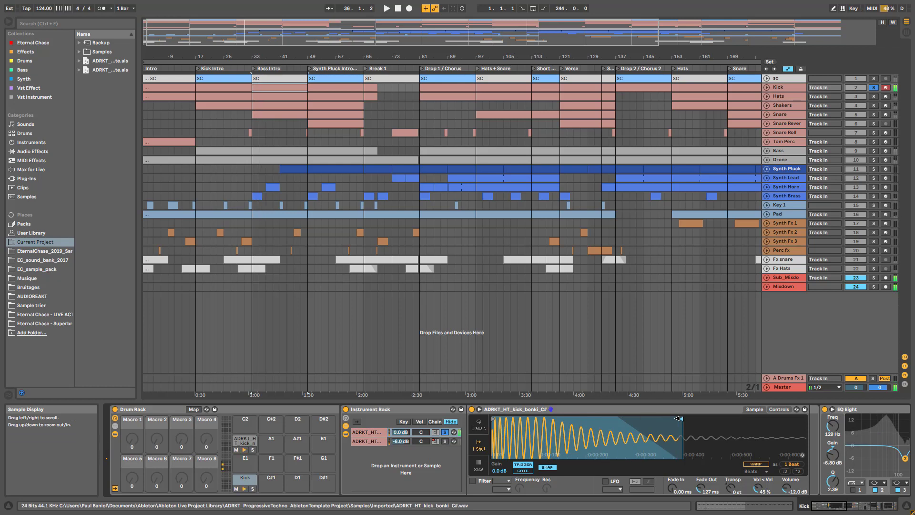
key(ctrl+z)
key(space)
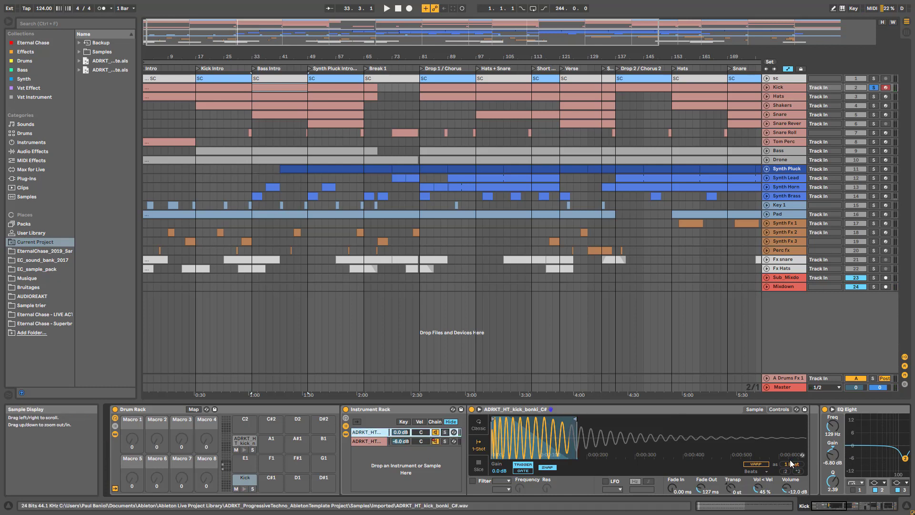
Examine the second kick layer's sample and the ADRKT_HT_kick_neme_A pad in the Drum Rack, and start playback
click(364, 440)
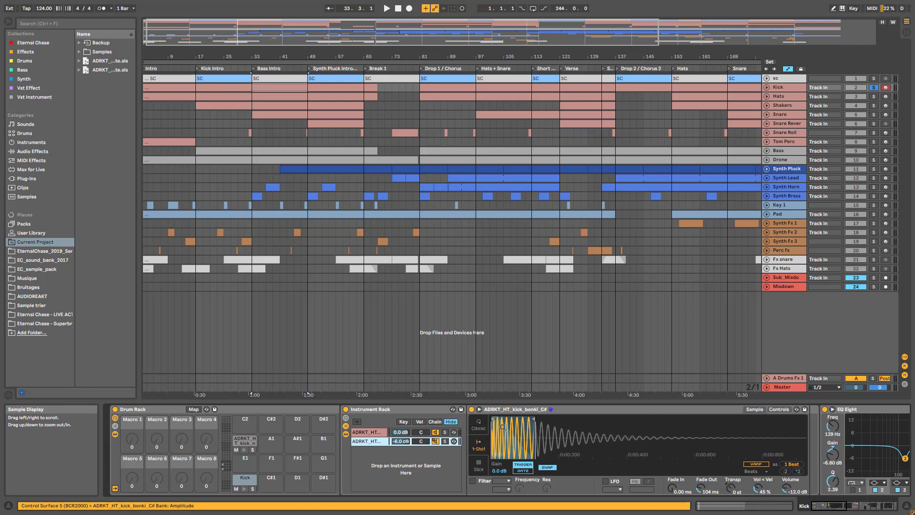
click(243, 442)
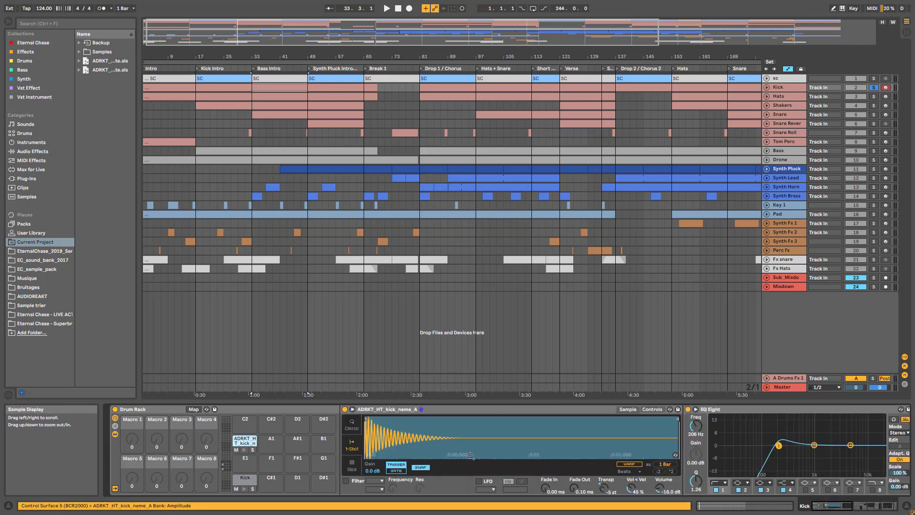
key(space)
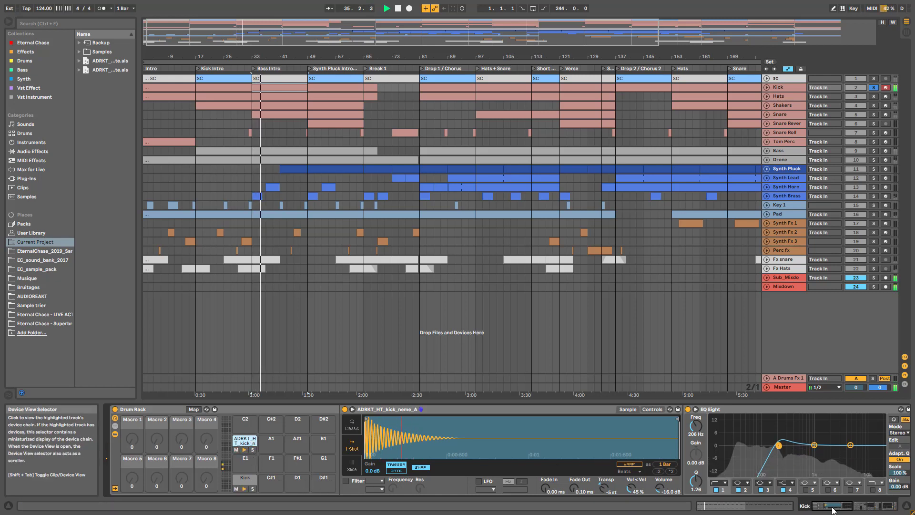
Examine the Kick pad's effects during playback, from EQ Eight and KickPunch through to the track's final EQ Eight
click(240, 480)
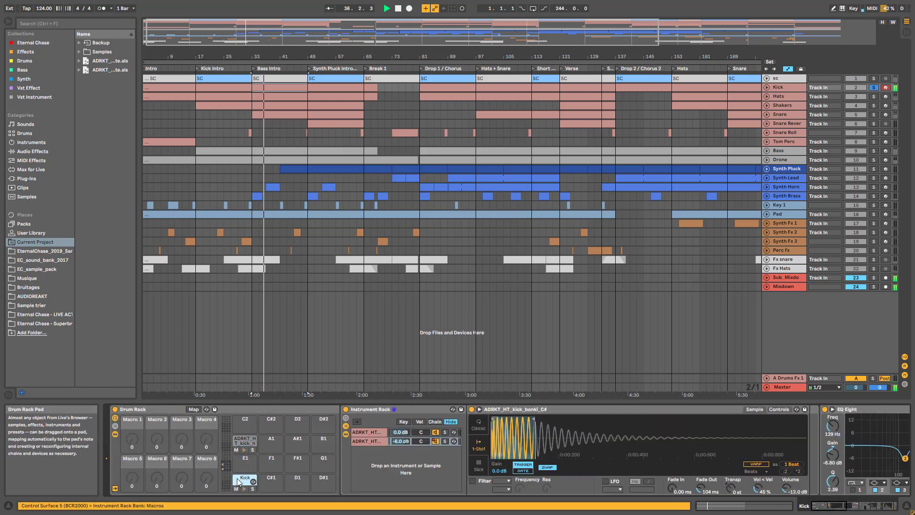
click(829, 509)
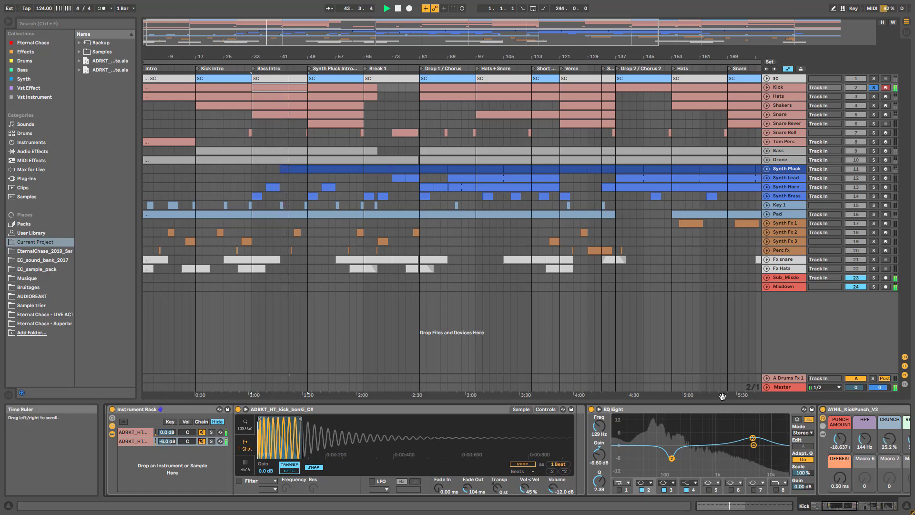
click(642, 490)
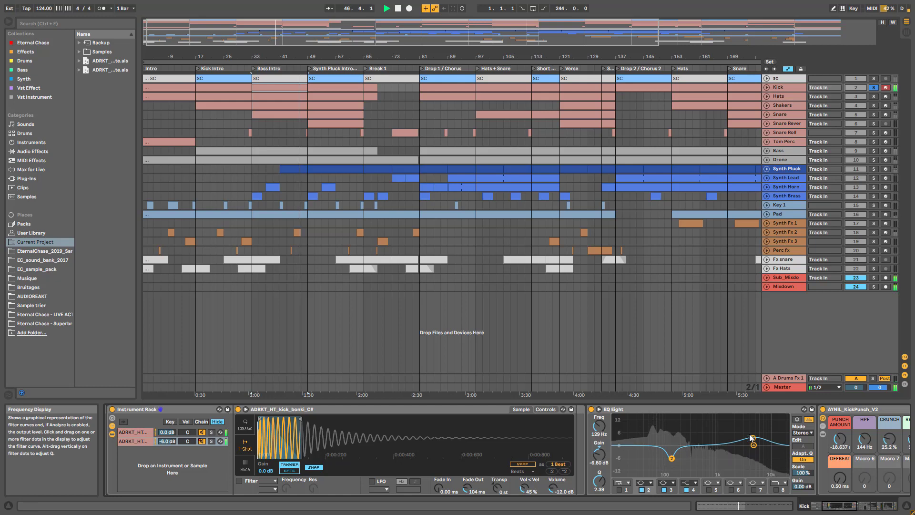
click(848, 506)
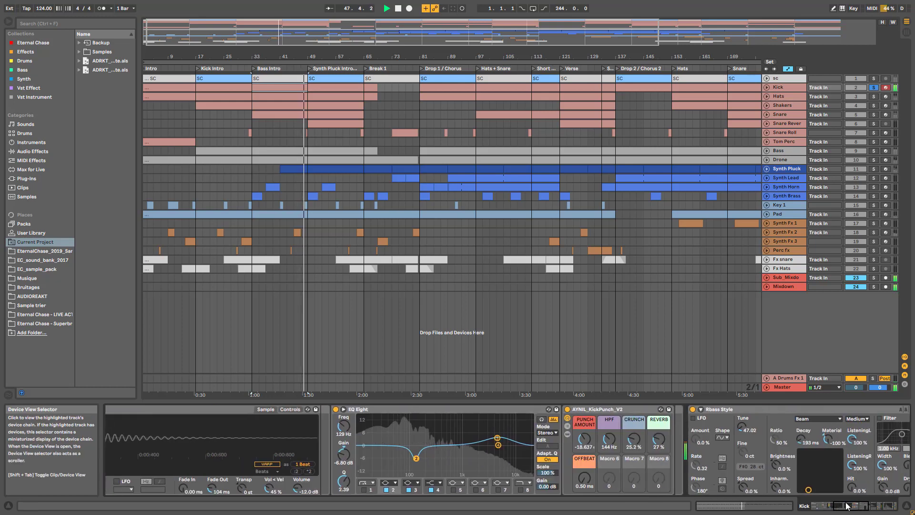
click(848, 507)
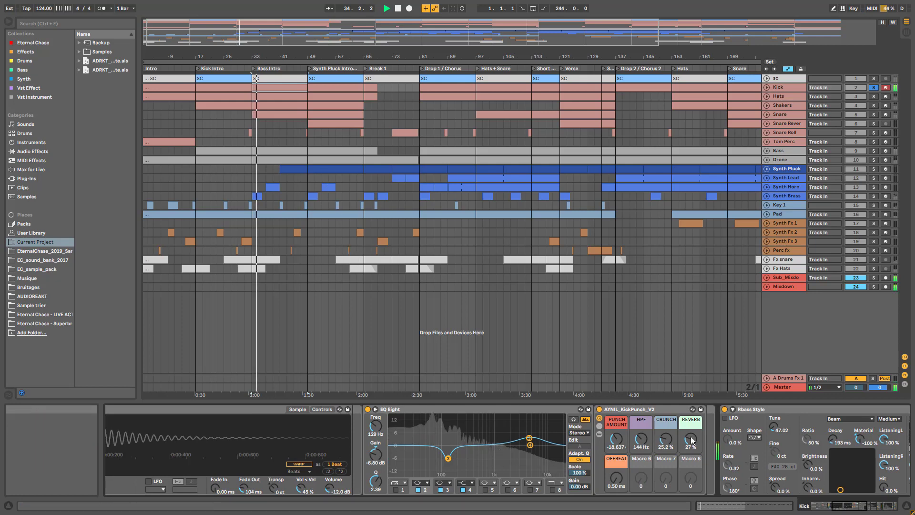
drag(851, 507, 869, 506)
key(space)
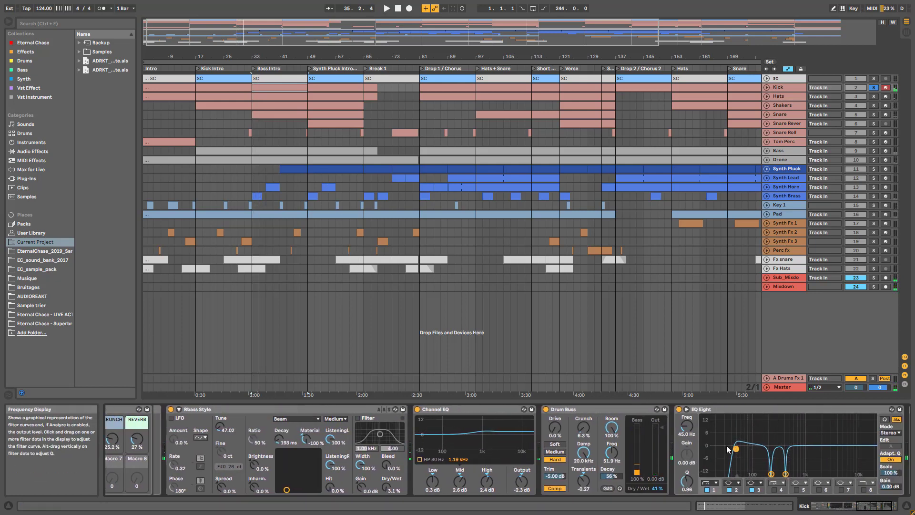
Bypass the Kick track's EQ Eight, Drum Buss and Channel EQ devices and start playback
click(679, 409)
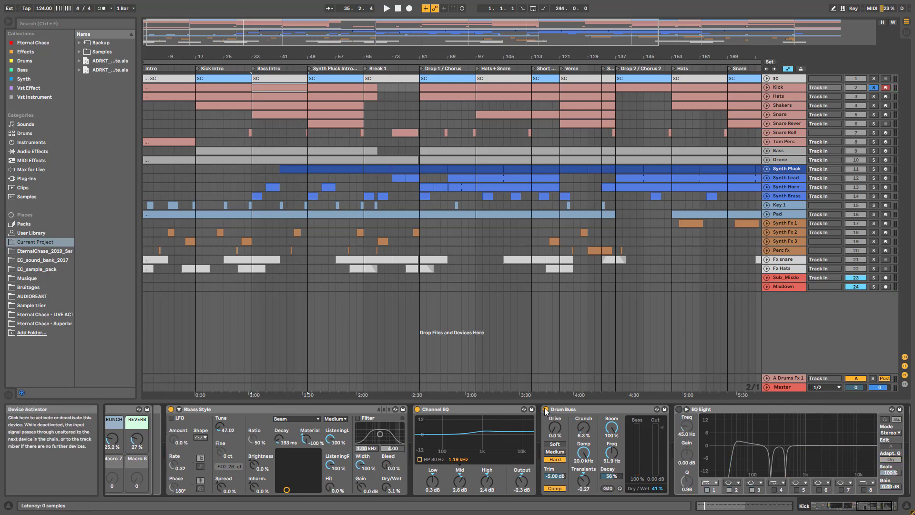
click(547, 409)
key(space)
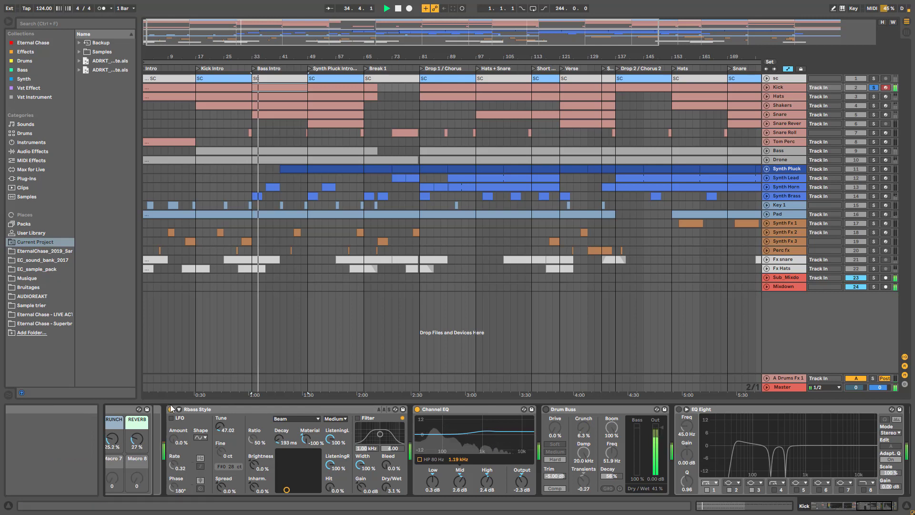
click(244, 410)
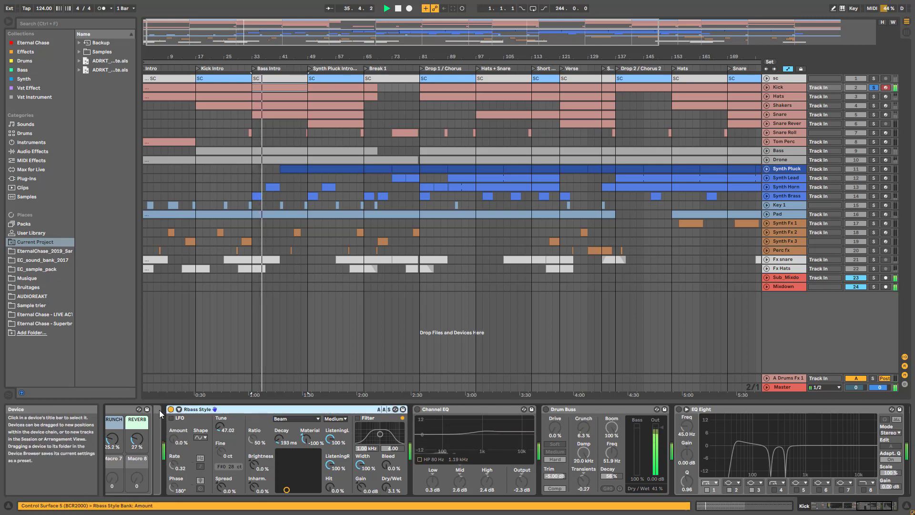
Compare the kick with the Rbass Style device off and on twice, leave it on, and reactivate Channel EQ
click(171, 409)
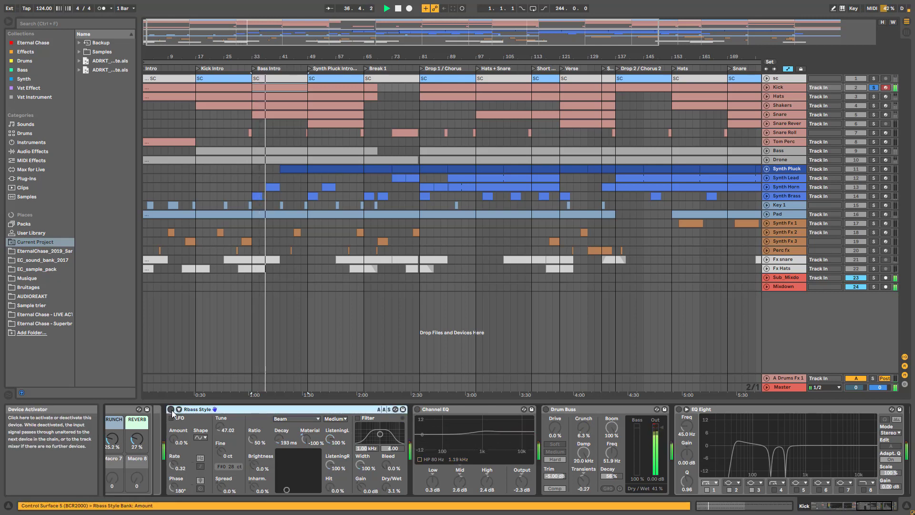
click(171, 409)
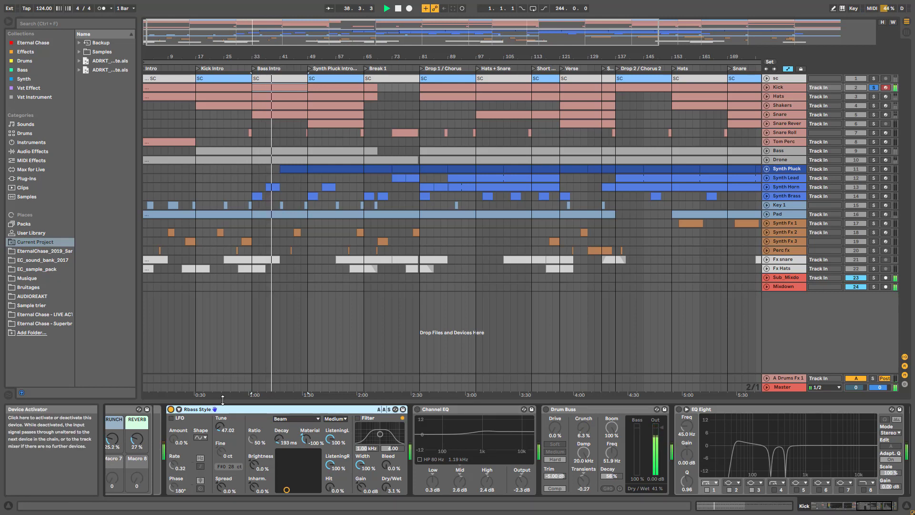
click(171, 409)
click(172, 410)
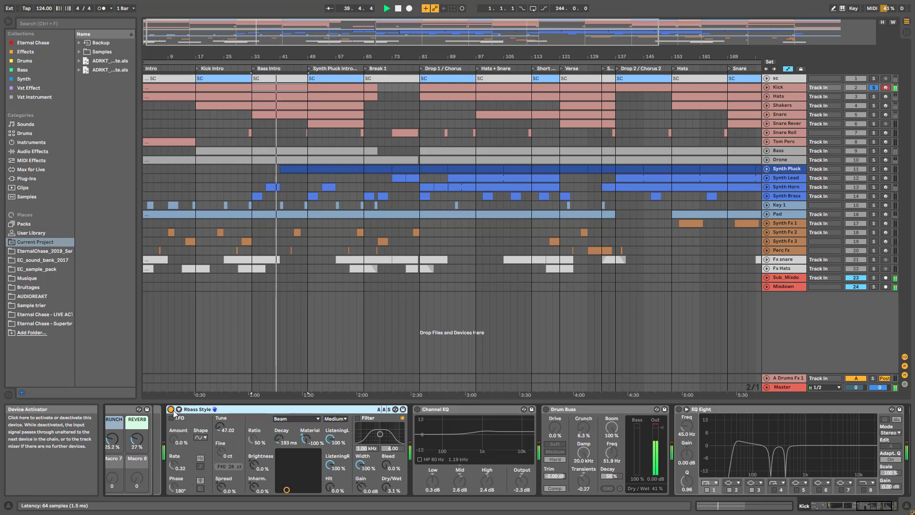
click(417, 409)
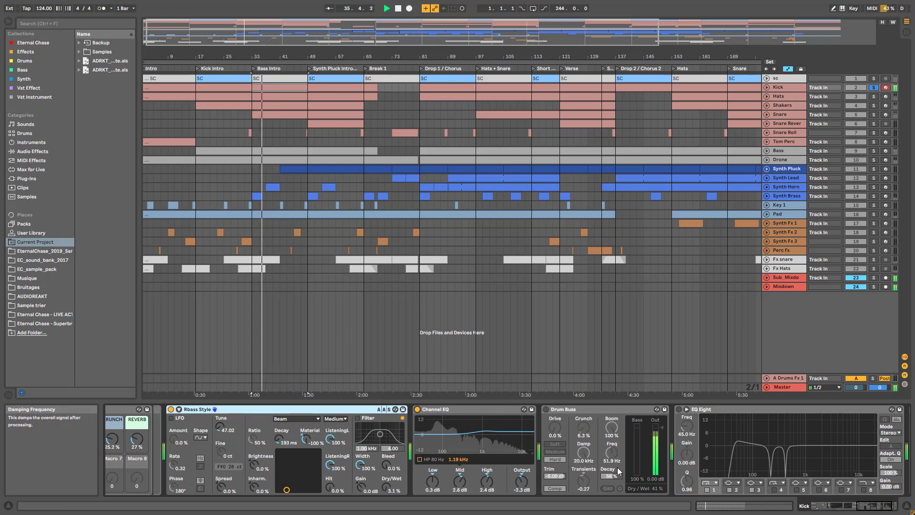
Reactivate Drum Buss on the Kick track and compare the kick with its compressor off and on during playback
click(546, 410)
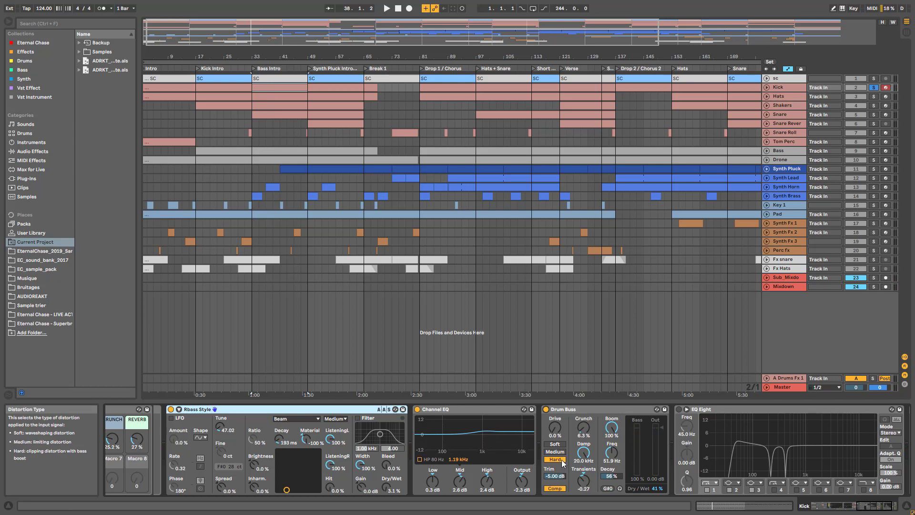
click(552, 489)
key(space)
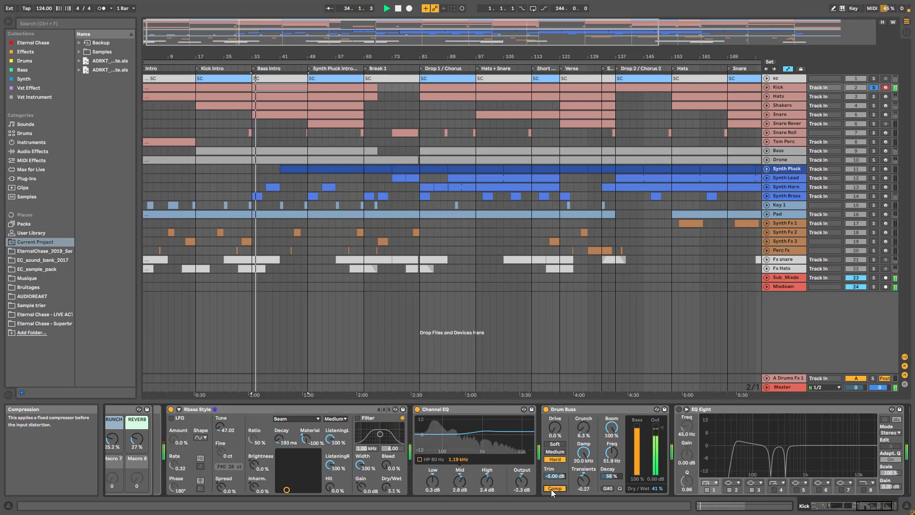
click(553, 489)
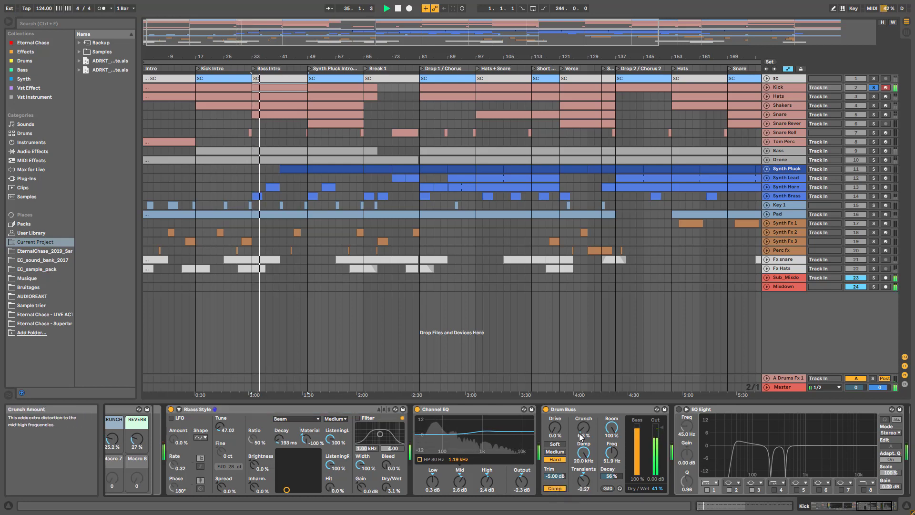
Audition Drum Buss's Crunch and Transients by resetting Transients to zero, and leave them at 6.3 % and -0.27
drag(584, 428, 584, 423)
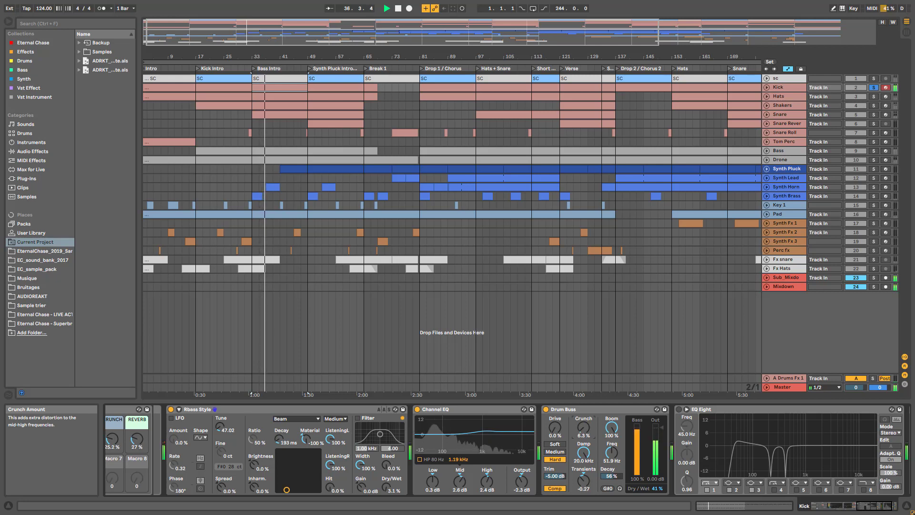
double_click(583, 482)
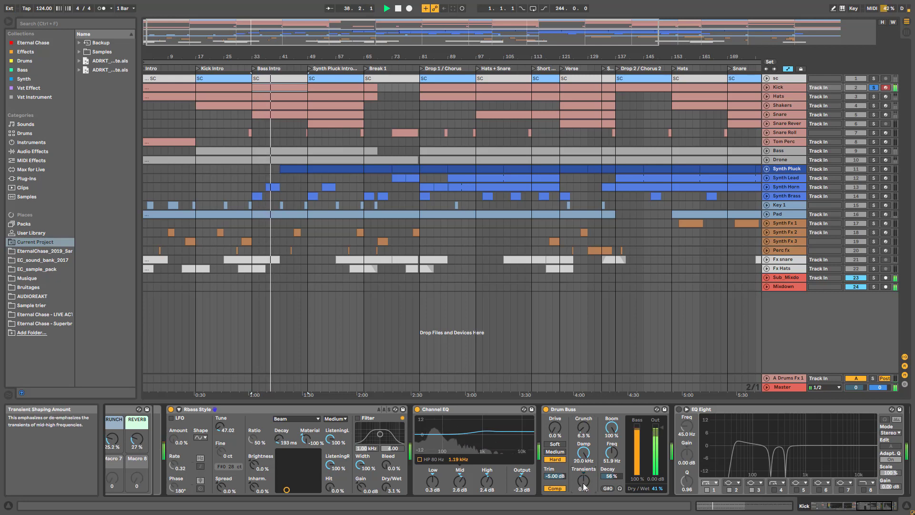
drag(582, 483, 583, 483)
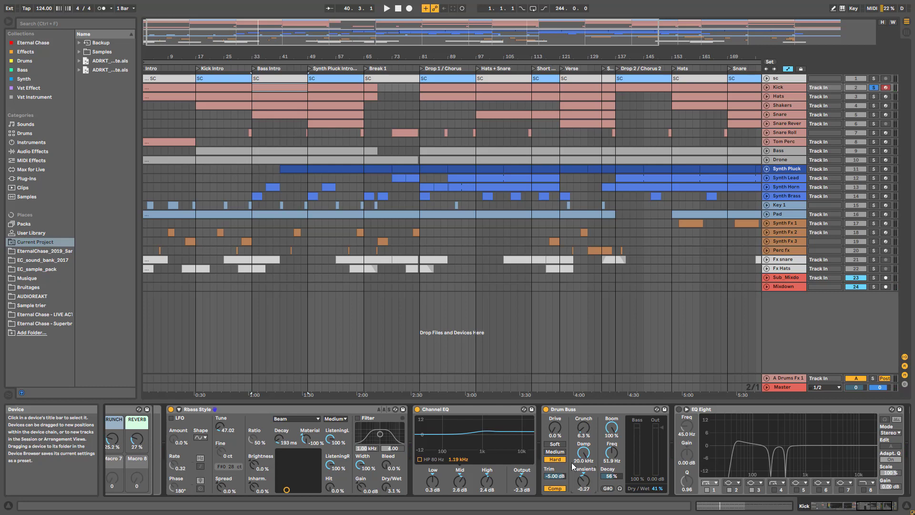
Reactivate the Kick track's final EQ Eight and compare the kick with filter 1 and the whole EQ off and on
drag(865, 506, 872, 506)
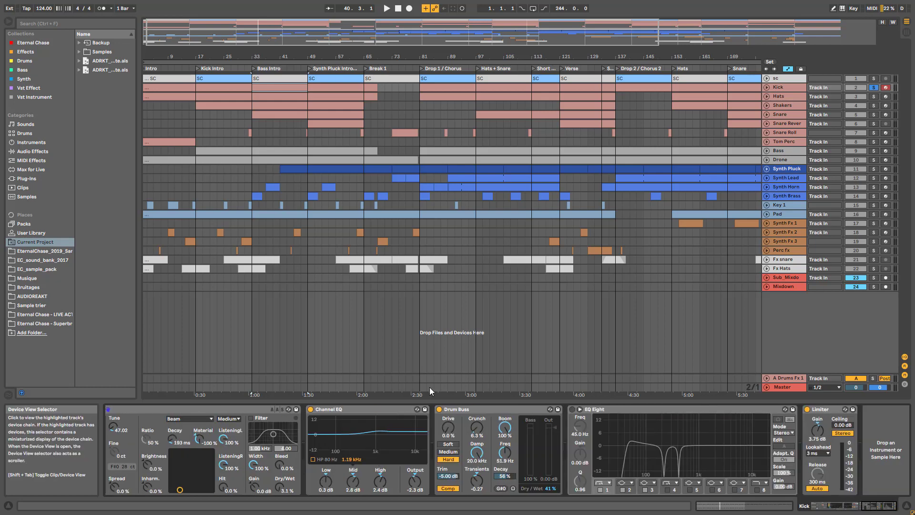
click(572, 414)
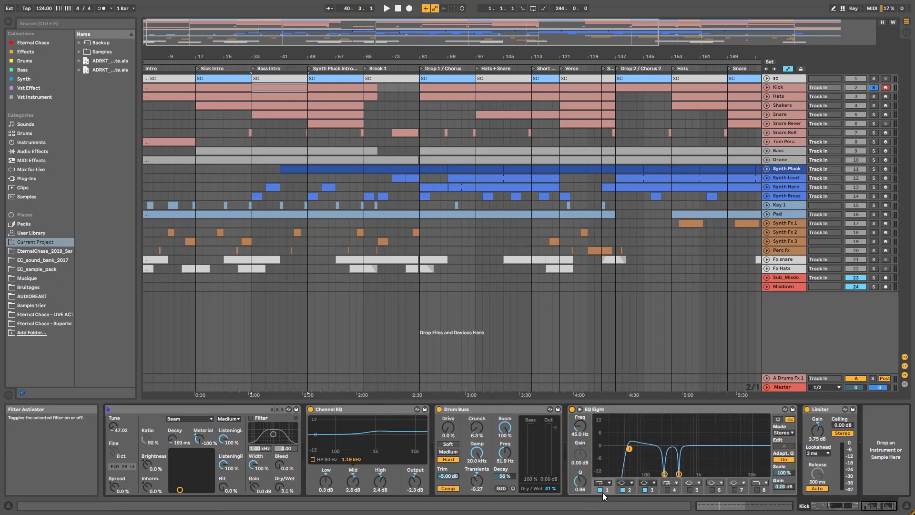
click(600, 490)
key(space)
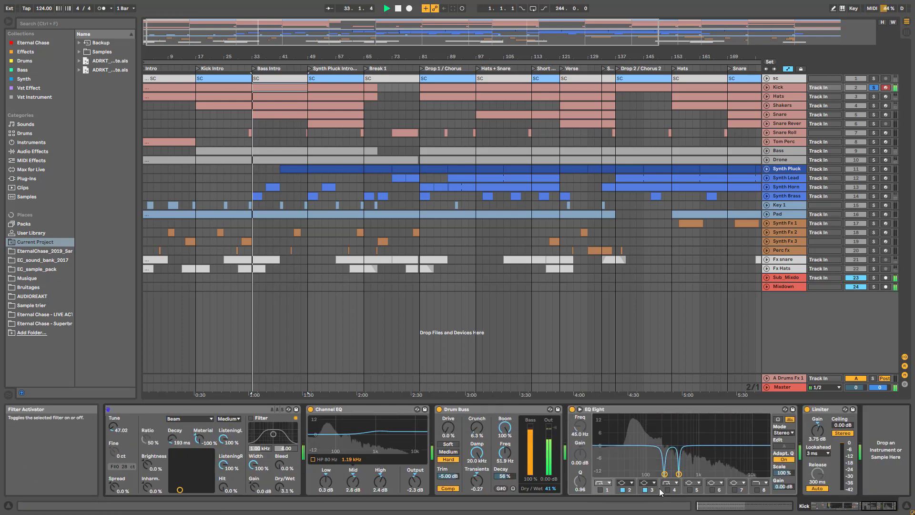
click(572, 410)
click(573, 410)
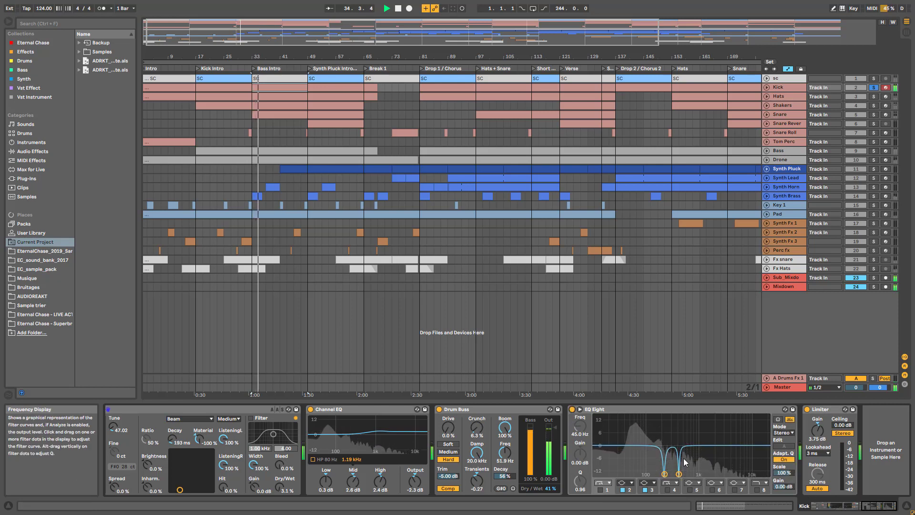
click(600, 490)
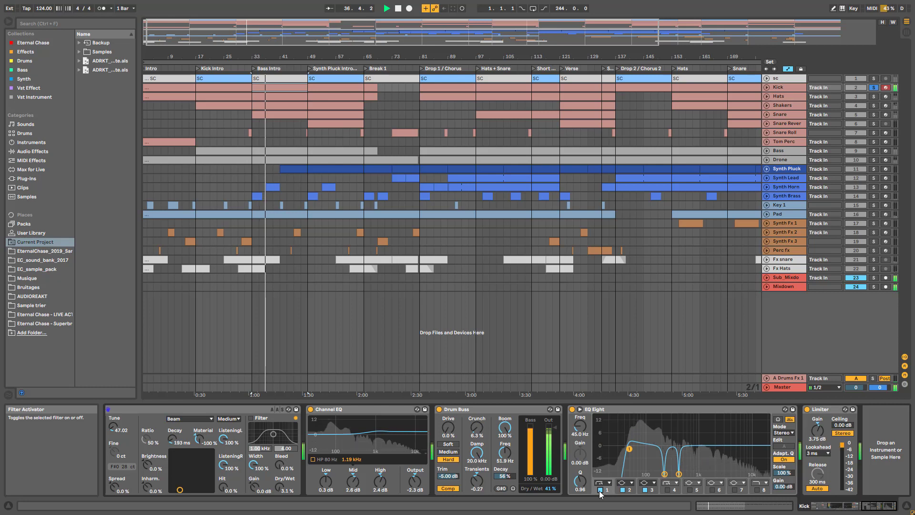
key(space)
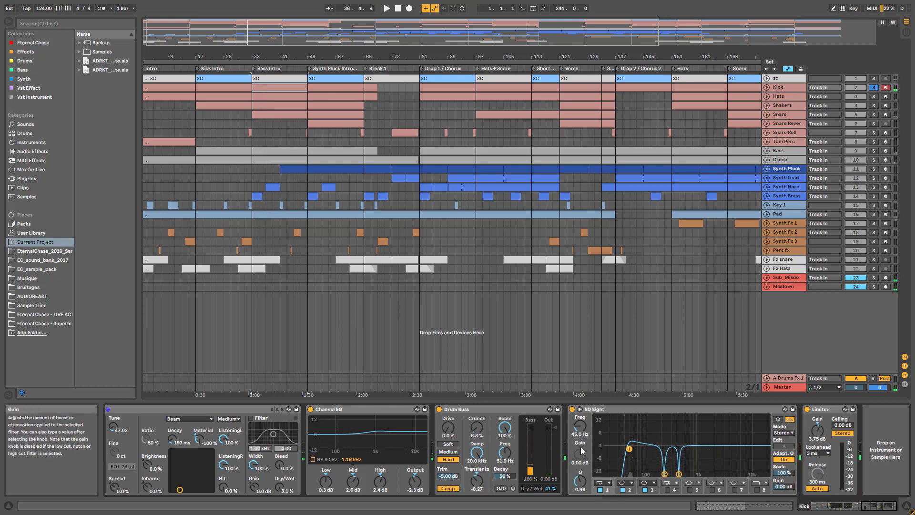
Play the kick again with EQ Eight's filter 1 off, restore the filter, and replay the result
key(space)
click(600, 490)
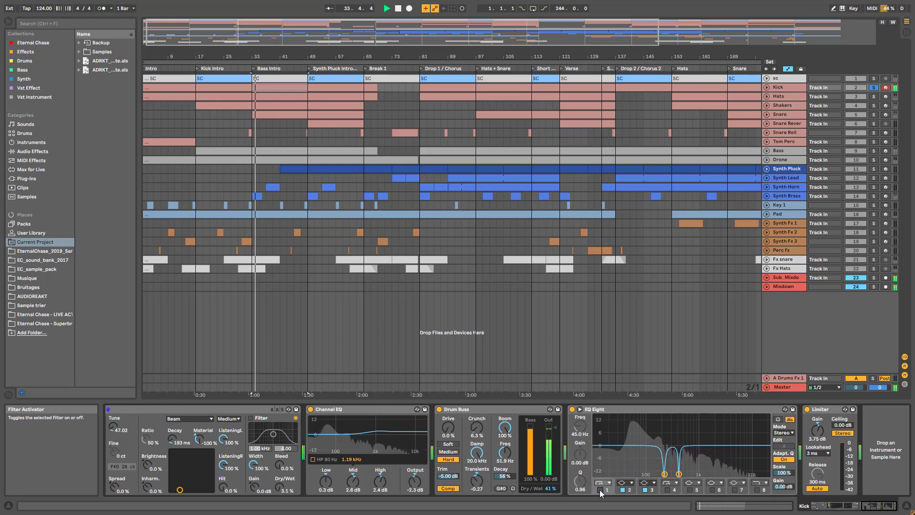
click(601, 490)
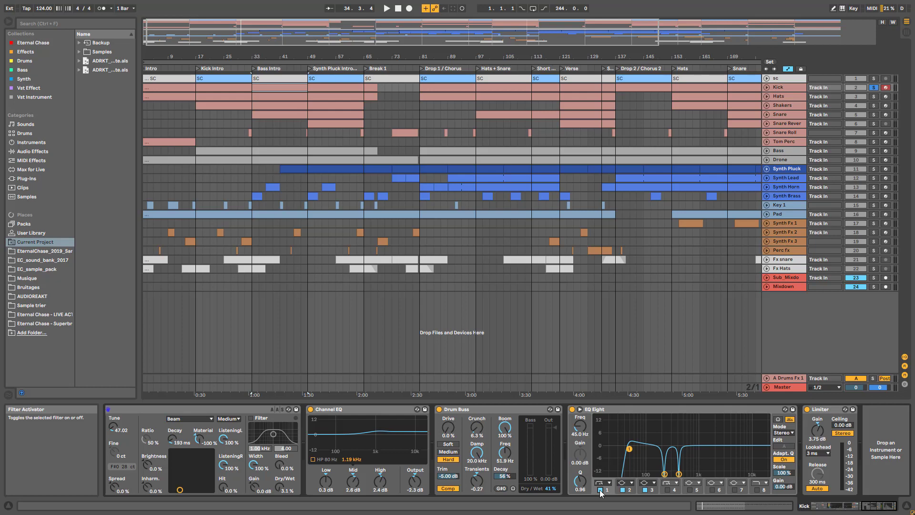
key(space)
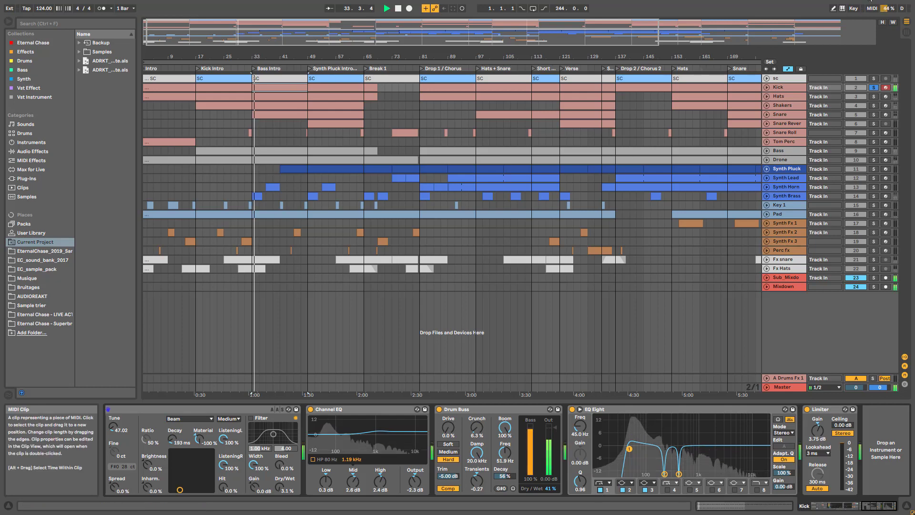
key(space)
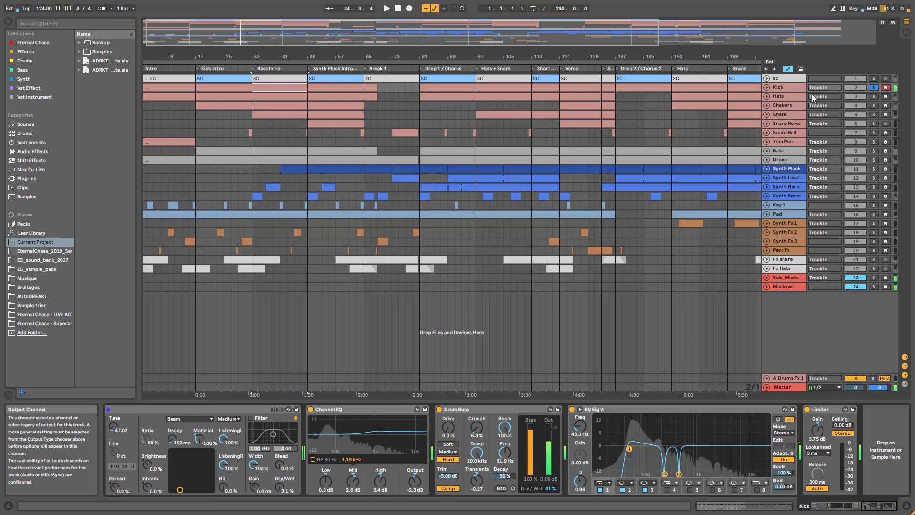
Solo and unfold the Hats track, open its MIDI clip in the Synth Pluck Intro section and play it
click(874, 95)
click(767, 95)
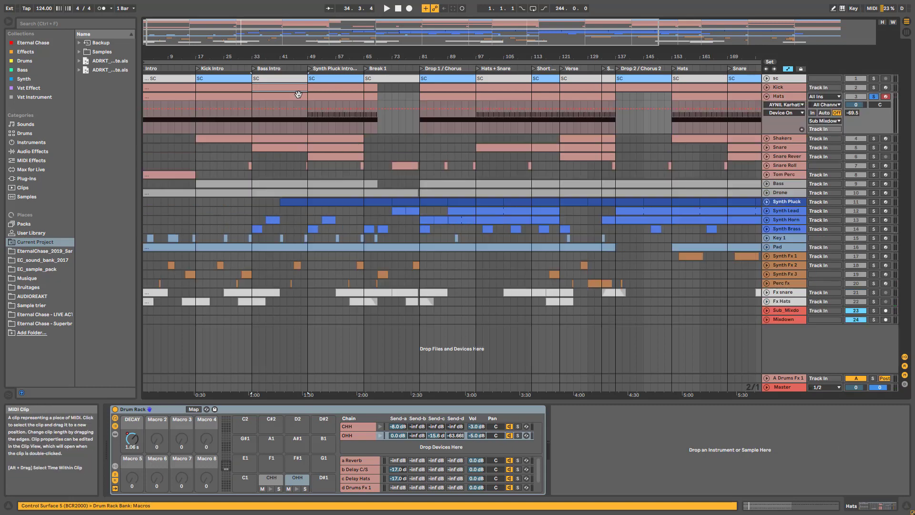
click(330, 97)
double_click(330, 98)
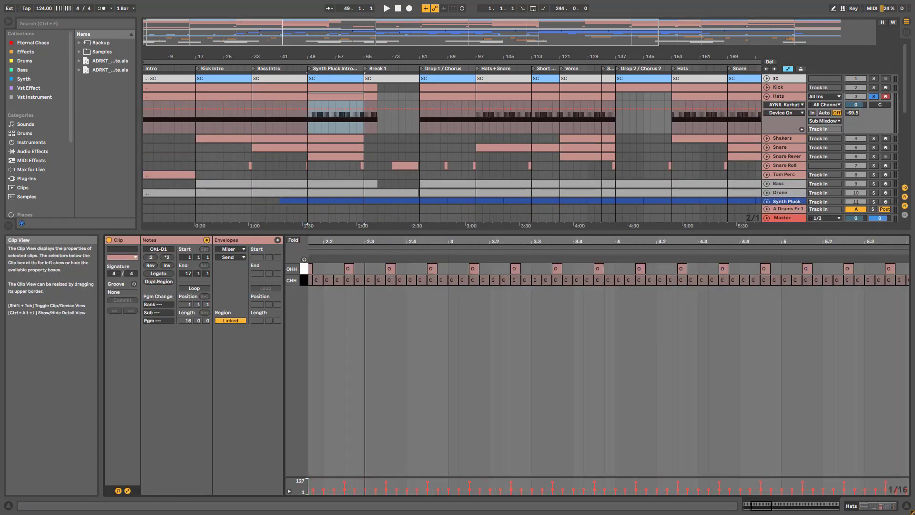
drag(720, 241, 596, 242)
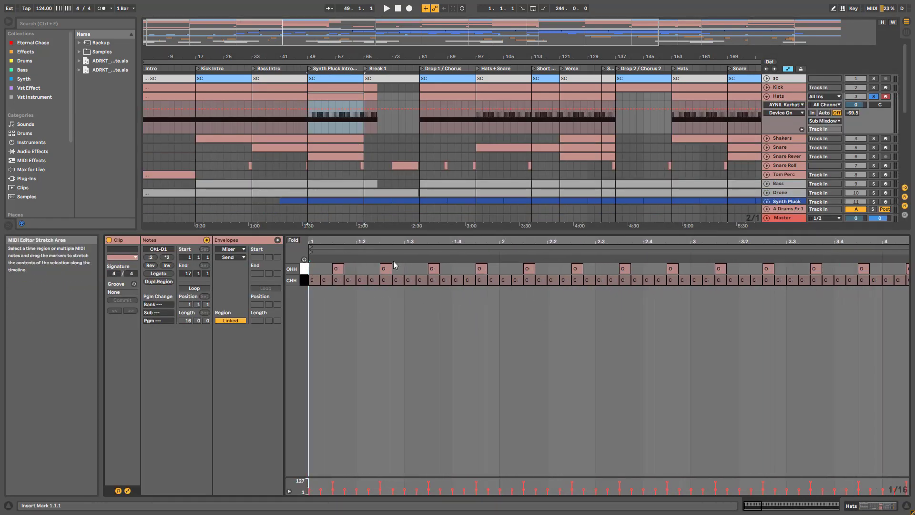
key(space)
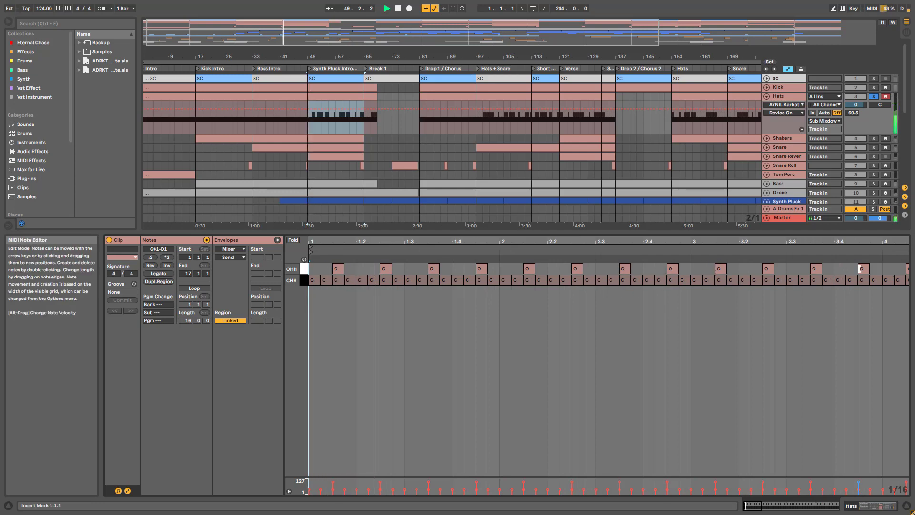
Examine the CHH pad's chain in the Hats Drum Rack, from the ADRKT_HT_chh_elte sample through Saturator to EQ Eight
click(785, 96)
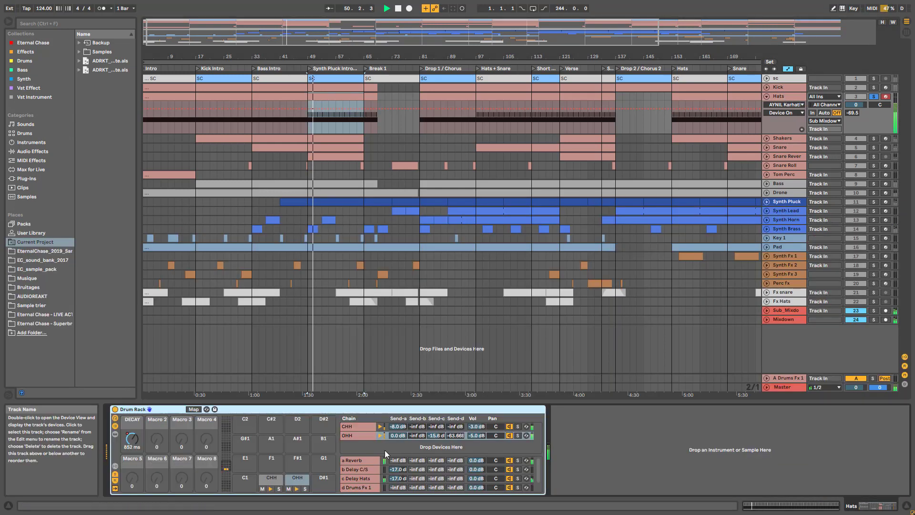
click(276, 478)
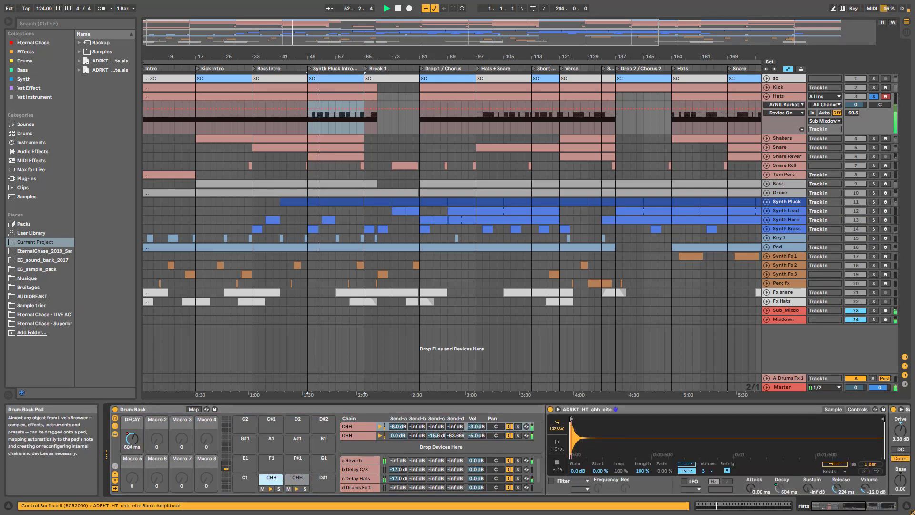
click(872, 506)
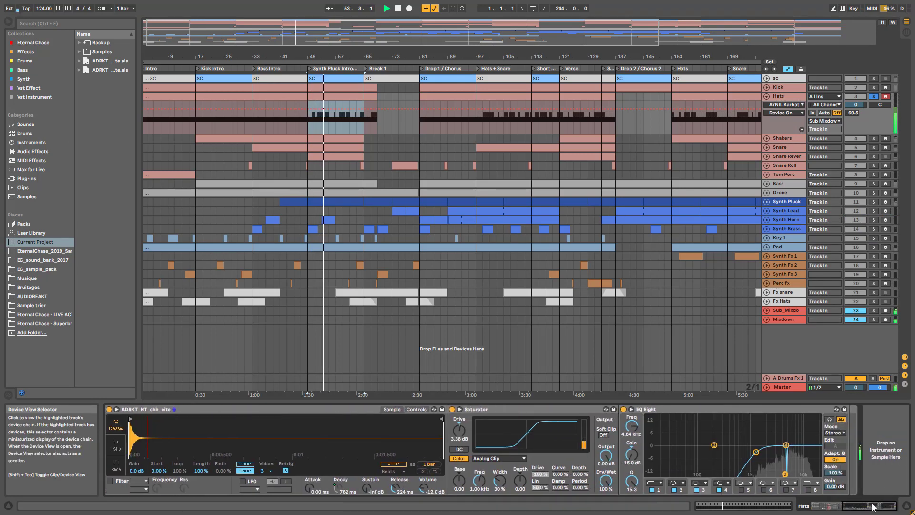
key(space)
click(510, 410)
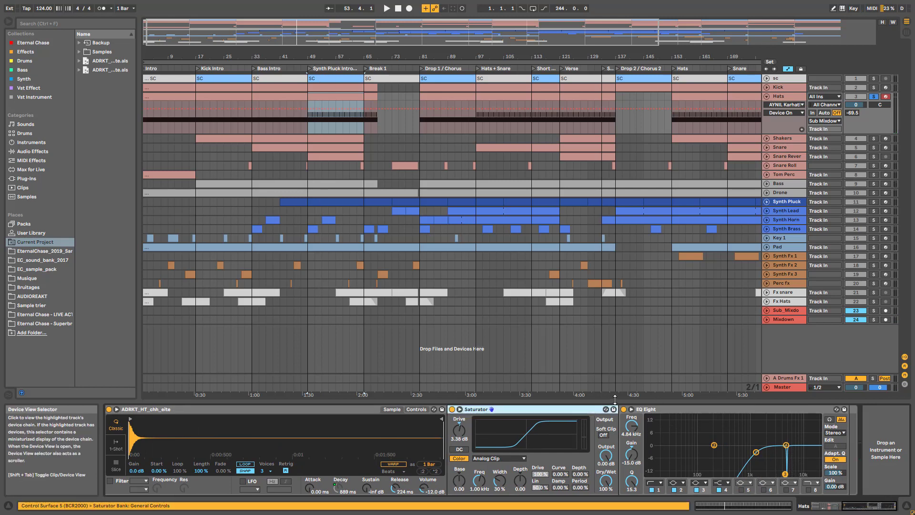
Solo the OHH chain and audition its rack's WARM and ENHANCER macros, leaving them at 100 % and 31 %
mouse_move(879, 505)
mouse_down()
mouse_move(854, 509)
mouse_move(869, 511)
mouse_up()
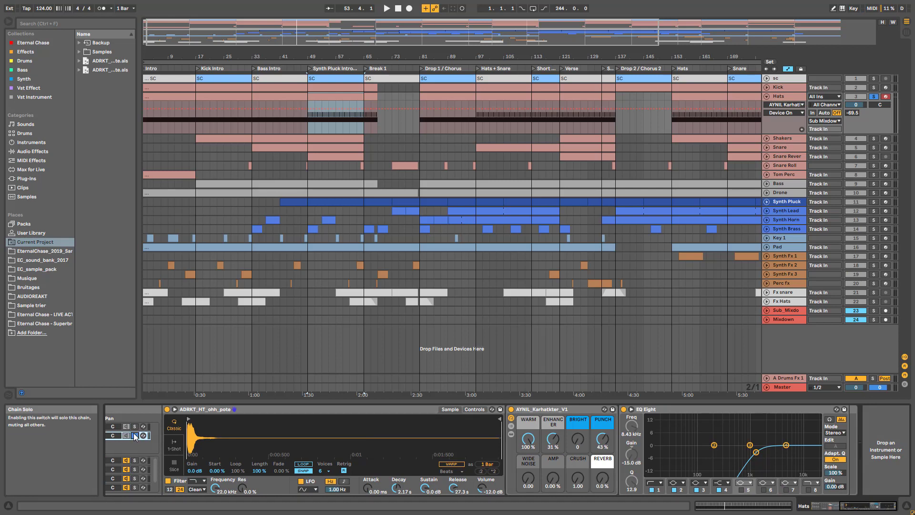
key(space)
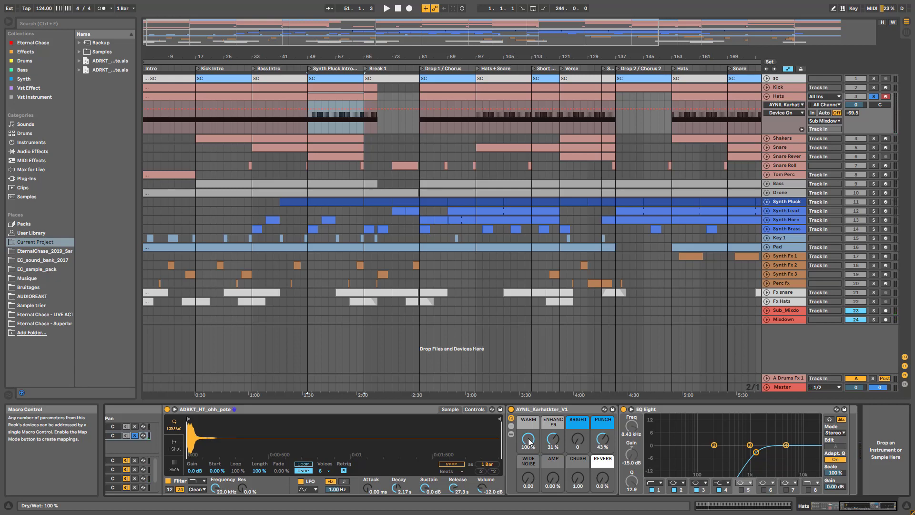
key(space)
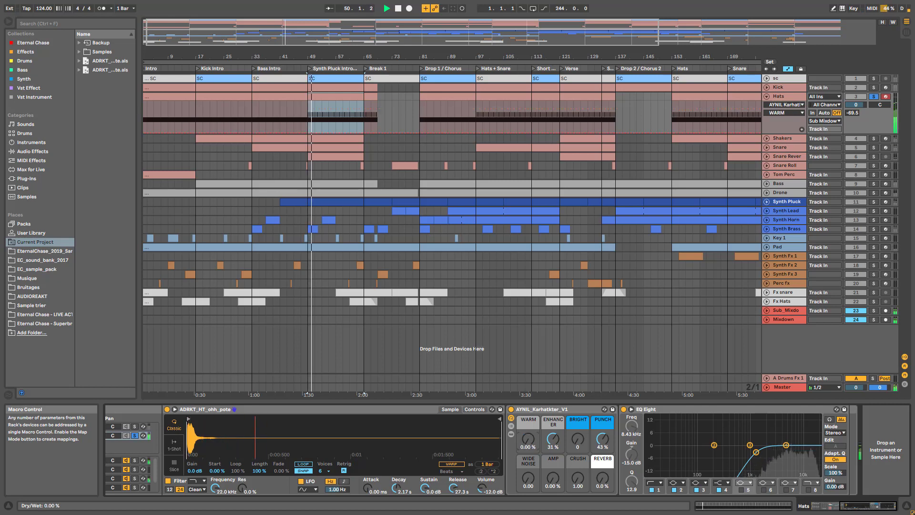
drag(528, 439, 528, 382)
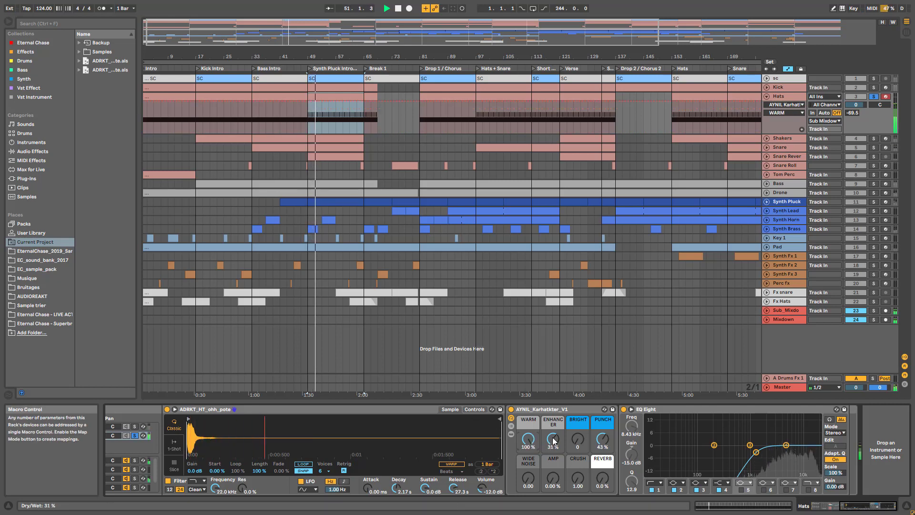
mouse_move(553, 439)
mouse_down()
mouse_move(553, 452)
mouse_move(553, 439)
mouse_up()
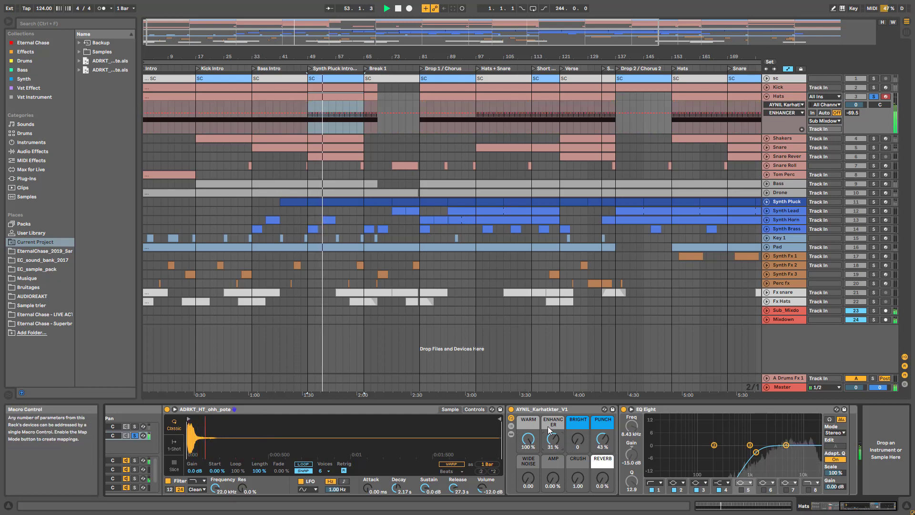
Examine the devices and PUNCH macro inside the OHH chain's AYNIL_Karhatktar_V1 rack, return to the Drum Rack and stop playback
click(511, 434)
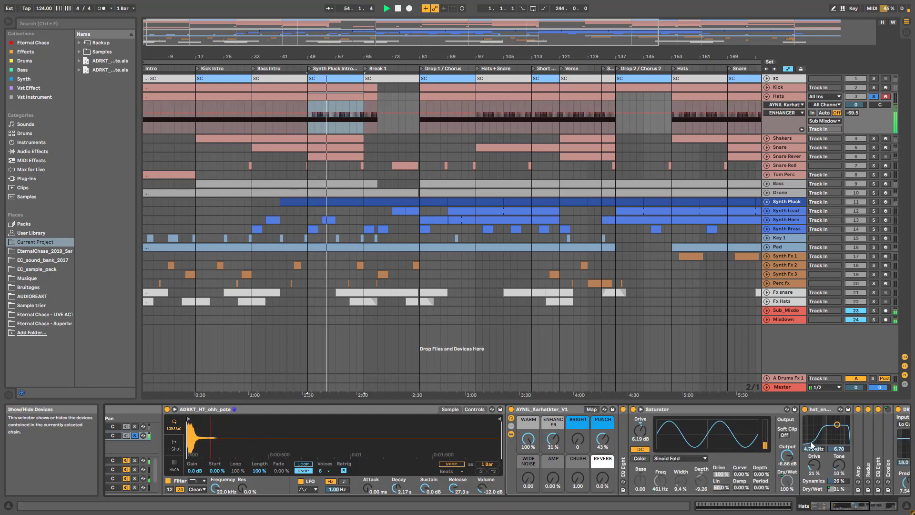
click(511, 435)
click(604, 441)
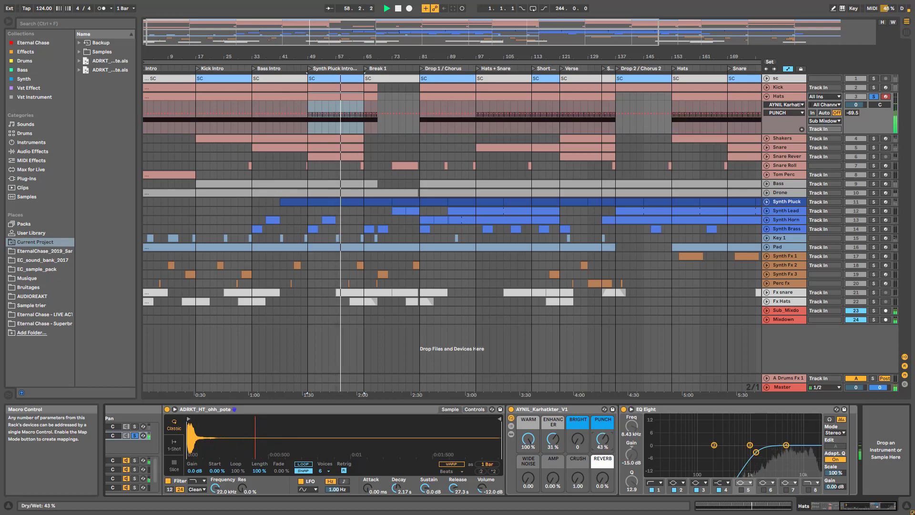
click(512, 436)
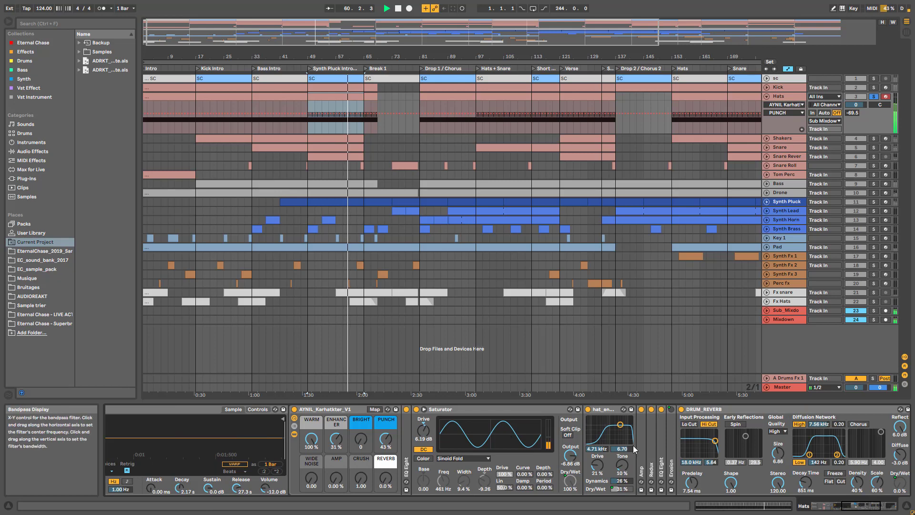
click(294, 434)
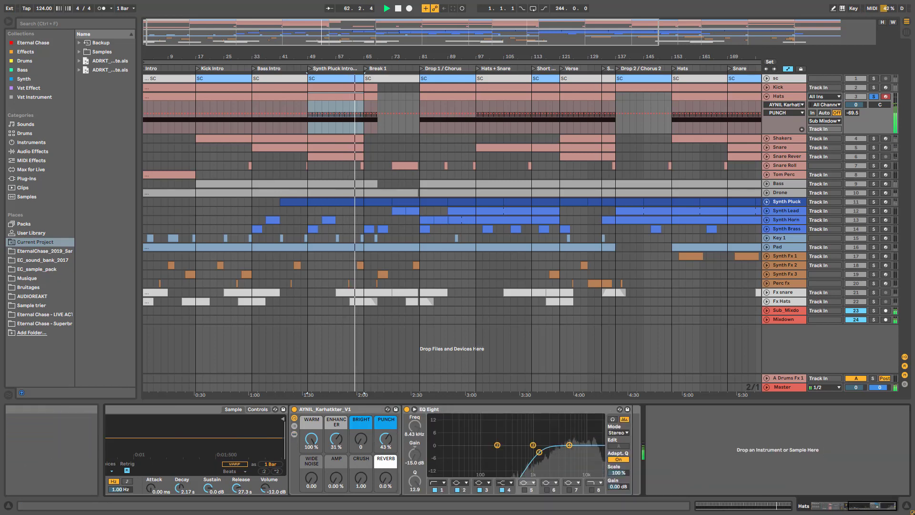
drag(886, 507, 843, 506)
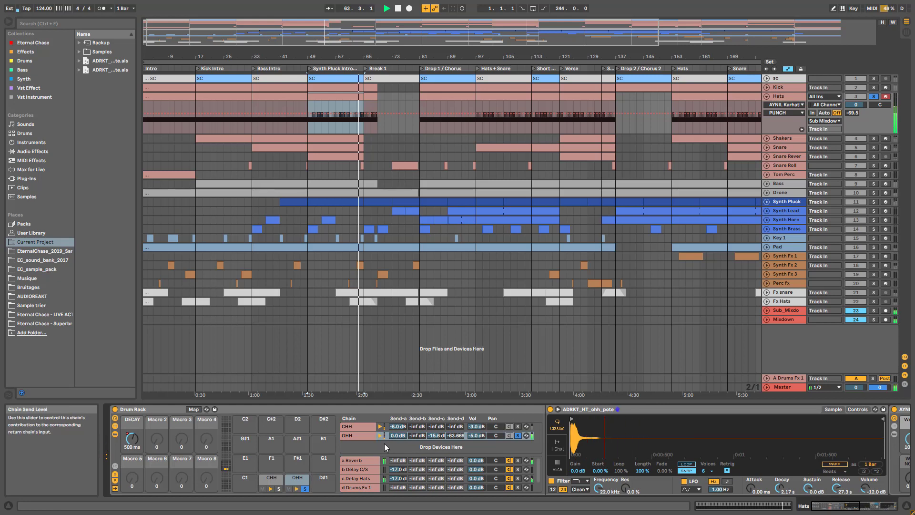
key(space)
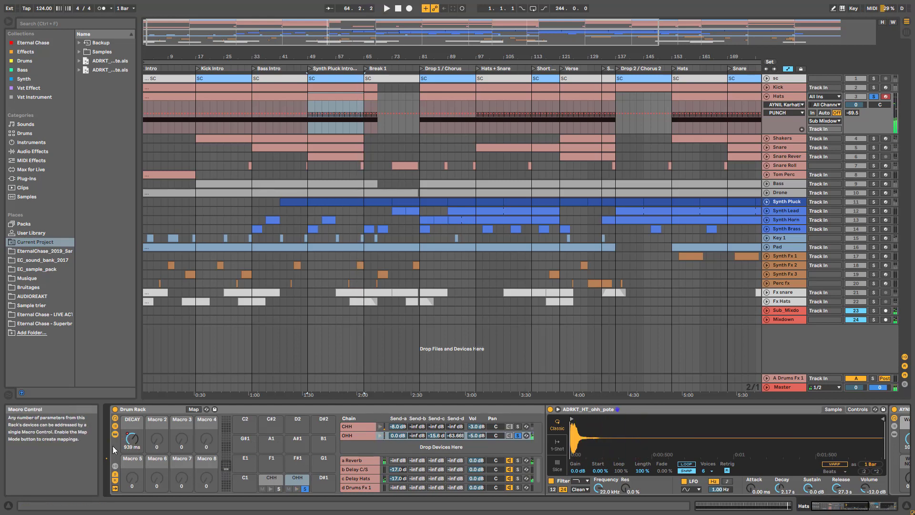
Examine the Reverb, Delay C/S and Delay Hats return chains in the Hats Drum Rack and play the soloed open hi-hat through them
key(space)
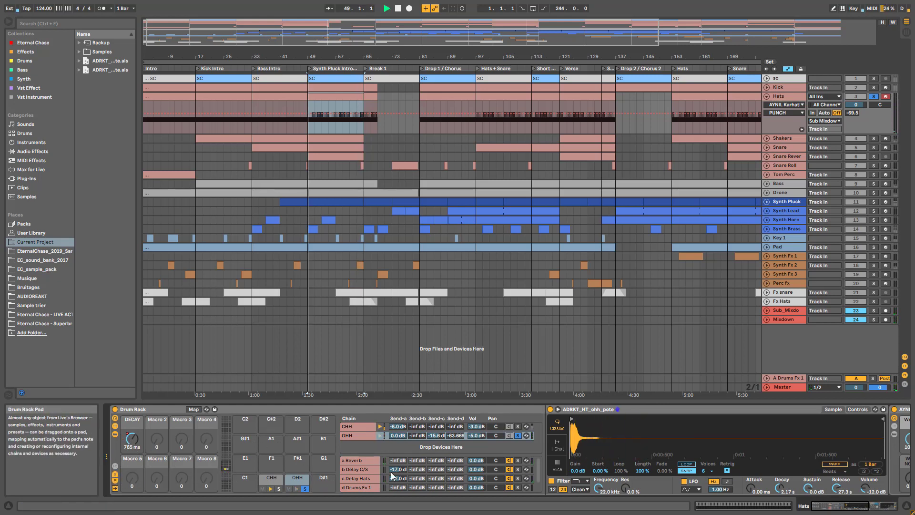
key(space)
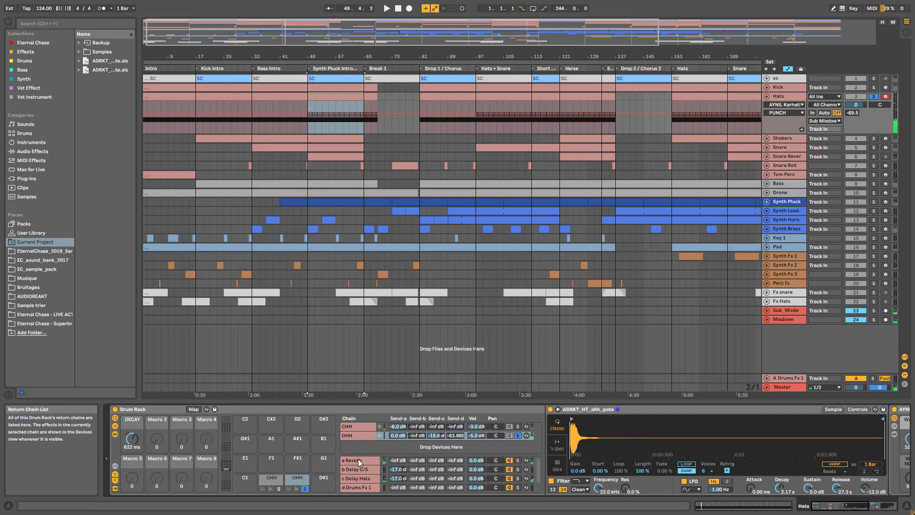
click(357, 460)
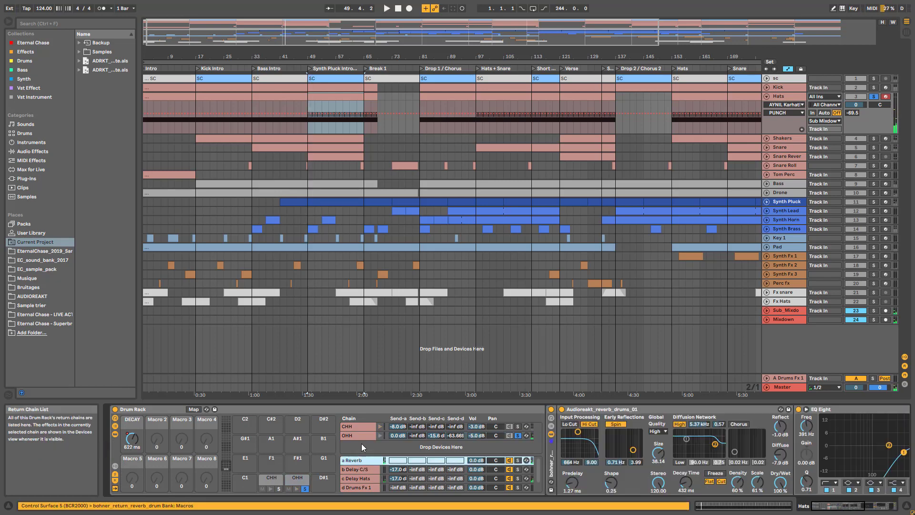
click(370, 470)
click(372, 478)
key(space)
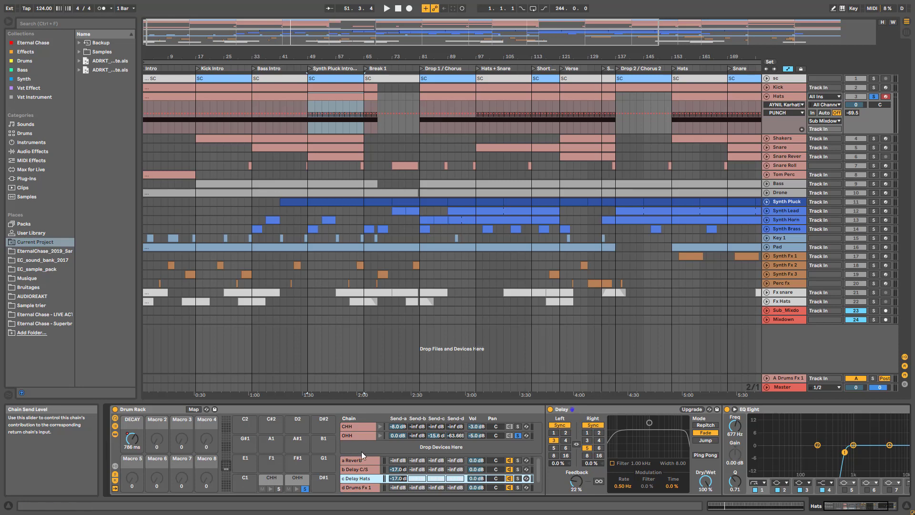
key(space)
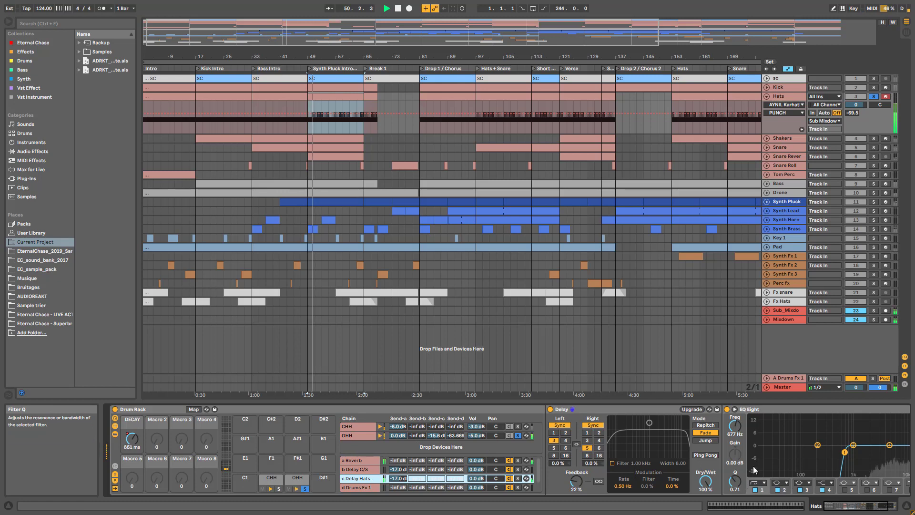
Unsolo the OHH chain and the Hats track, toggling the Delay Hats return chain during playback to compare its effect
click(518, 435)
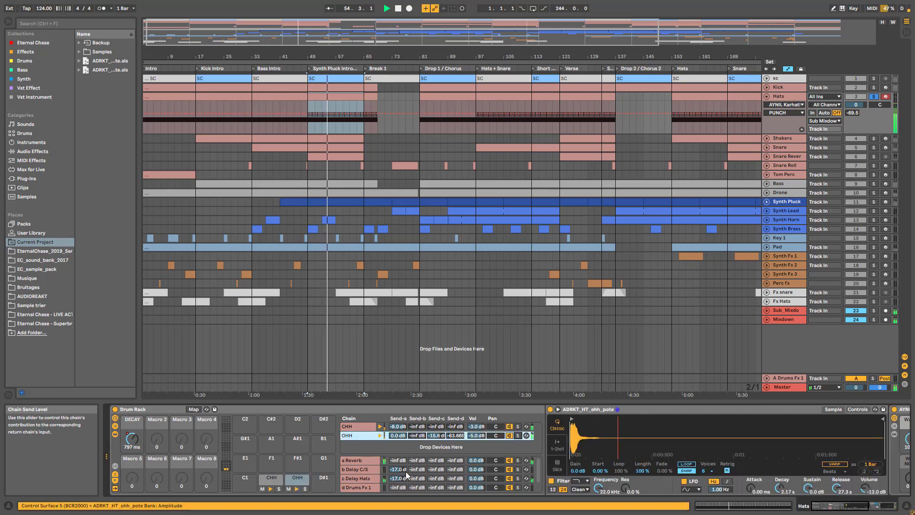
click(510, 479)
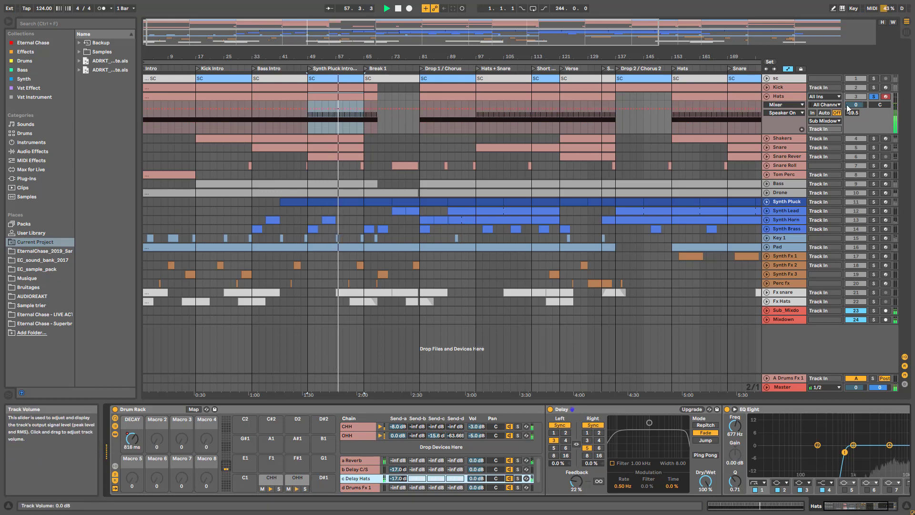
click(874, 96)
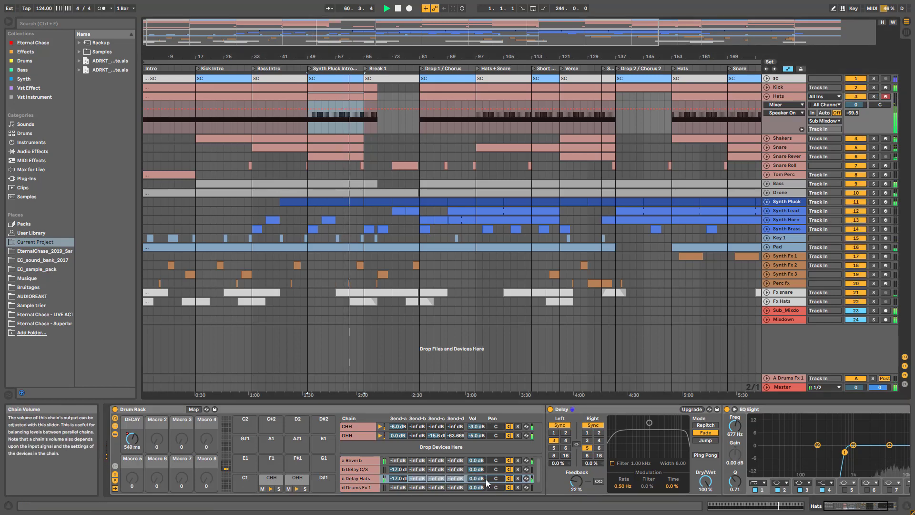
click(509, 478)
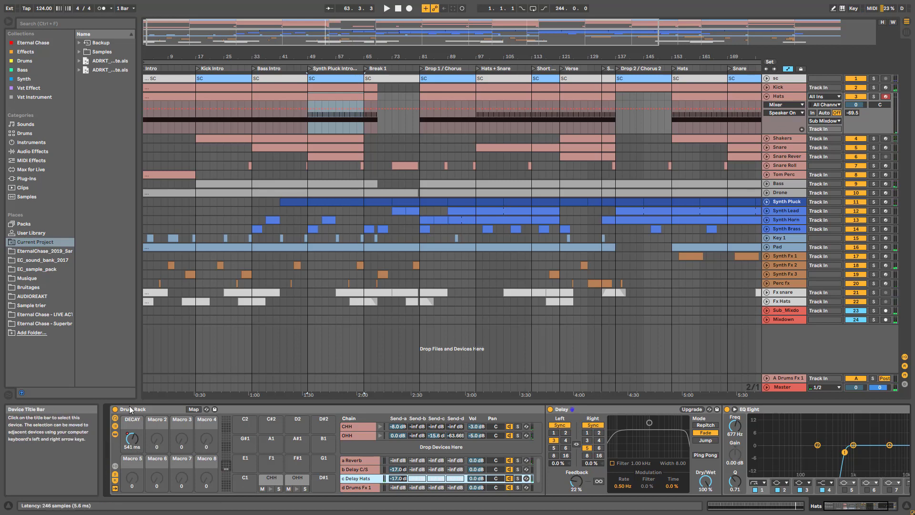
Hide the Hats Drum Rack's devices and fold its track, and solo and unfold the Shakers track
click(115, 434)
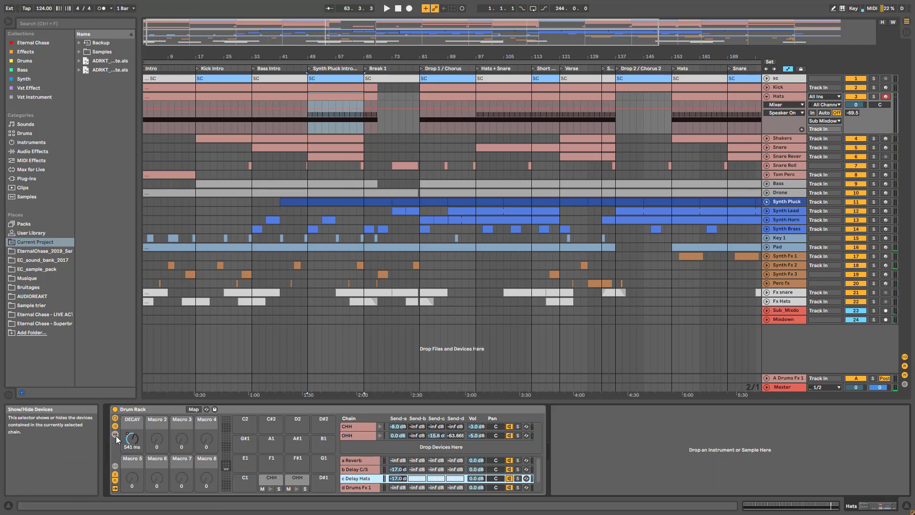
click(767, 96)
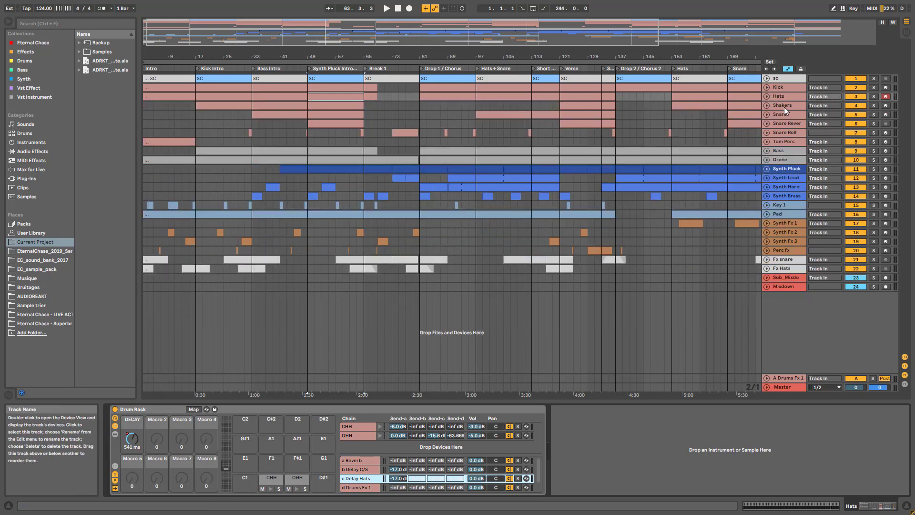
click(785, 106)
click(767, 105)
click(875, 106)
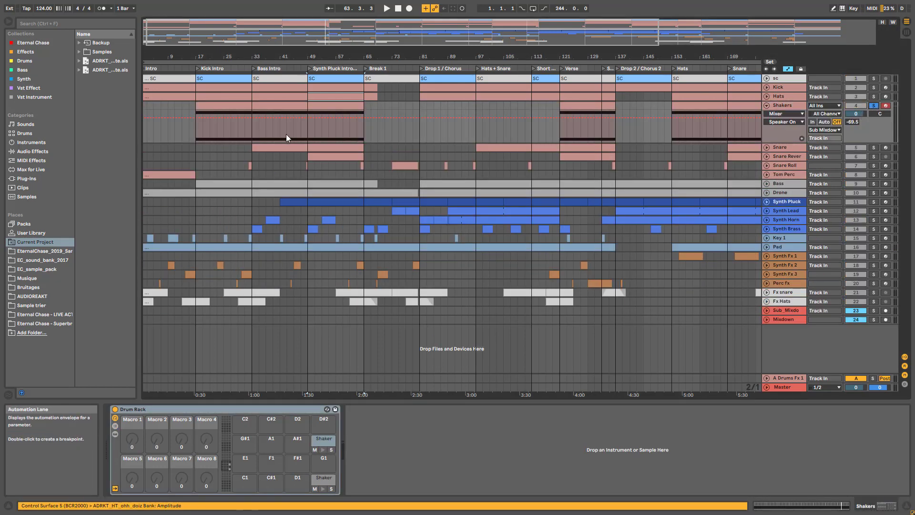
Open the Shakers MIDI clip in the Synth Pluck Intro section and examine its first bar of notes and velocities during playback
double_click(320, 109)
key(space)
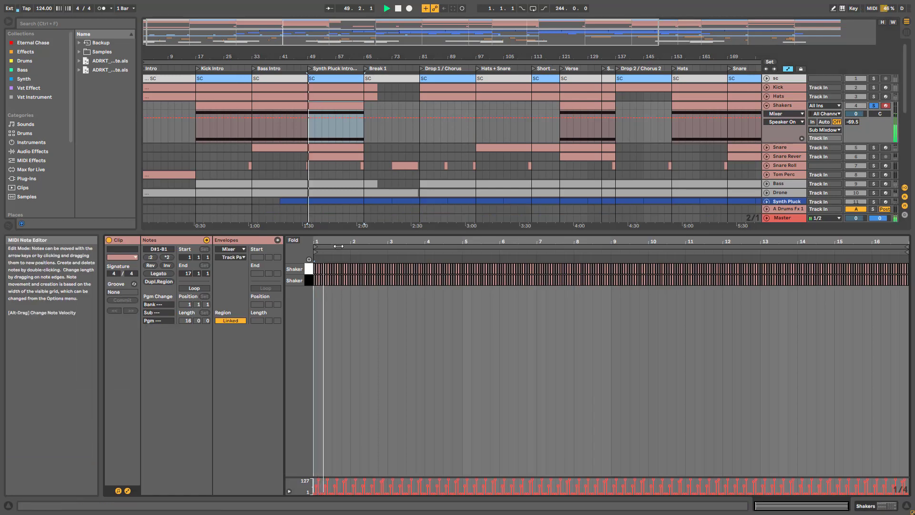
mouse_move(419, 239)
mouse_down()
mouse_move(424, 253)
mouse_move(419, 239)
mouse_up()
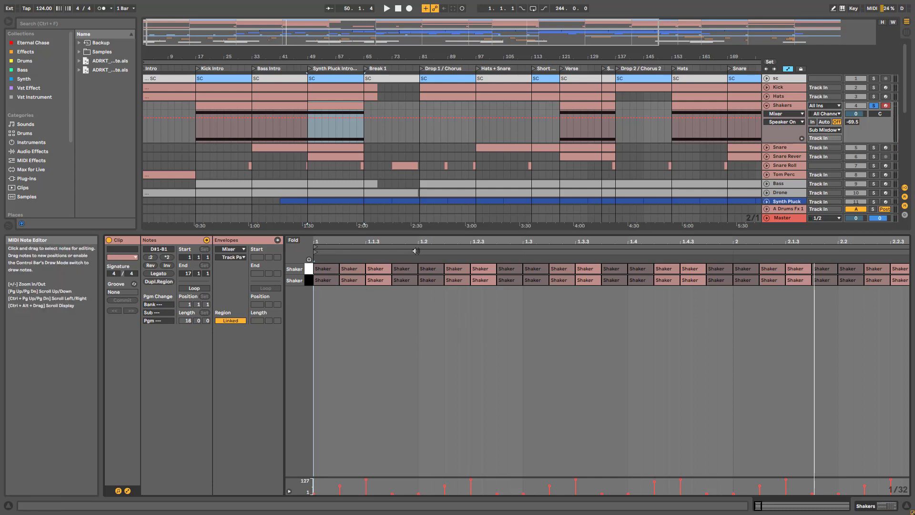
key(space)
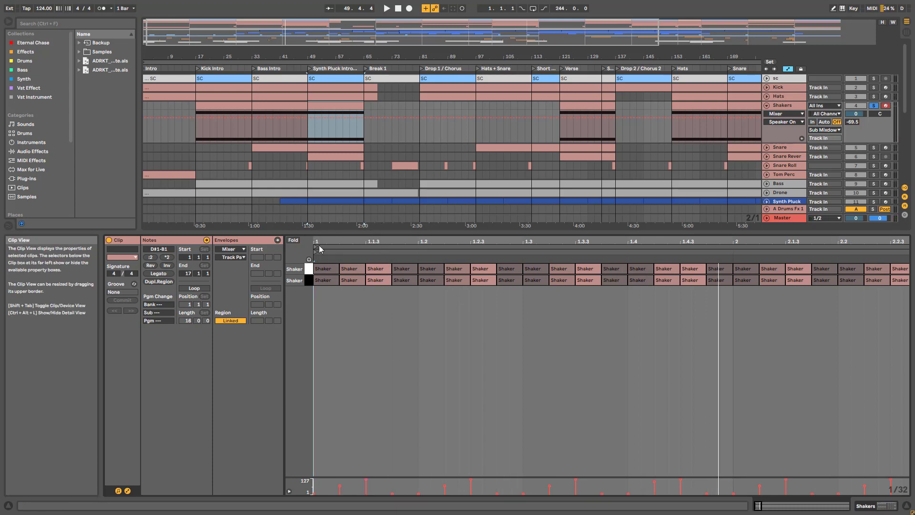
key(space)
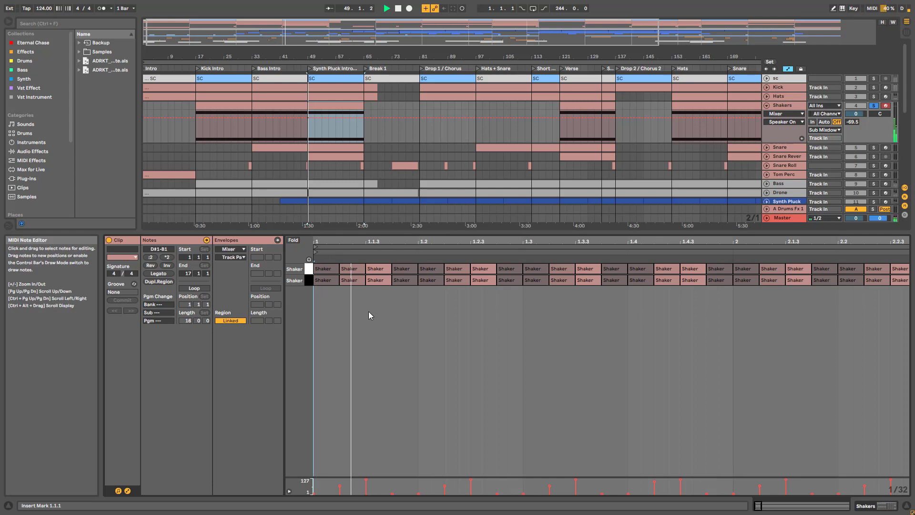
Examine the two Shaker pads in the Shakers Drum Rack, comparing the ADRKT_HT_ohh_kerd and ADRKT_HT_ohh_doiz samples
double_click(775, 105)
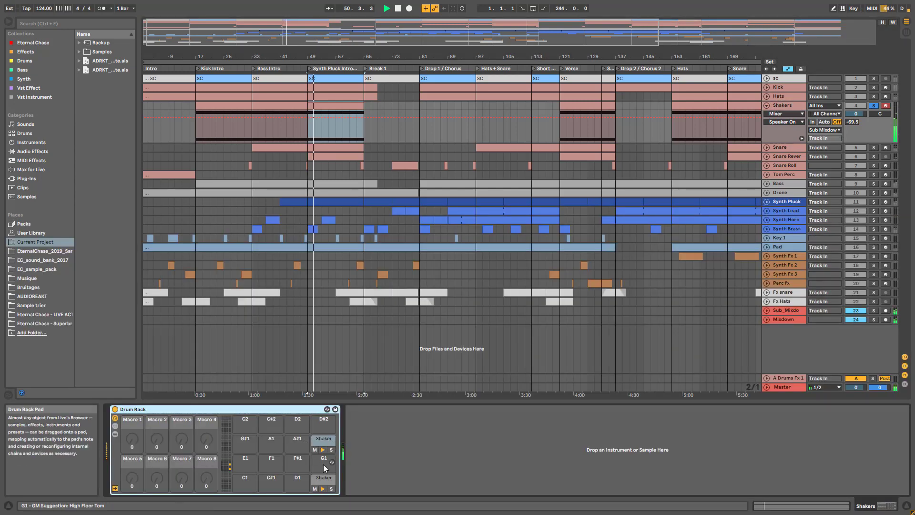
double_click(318, 481)
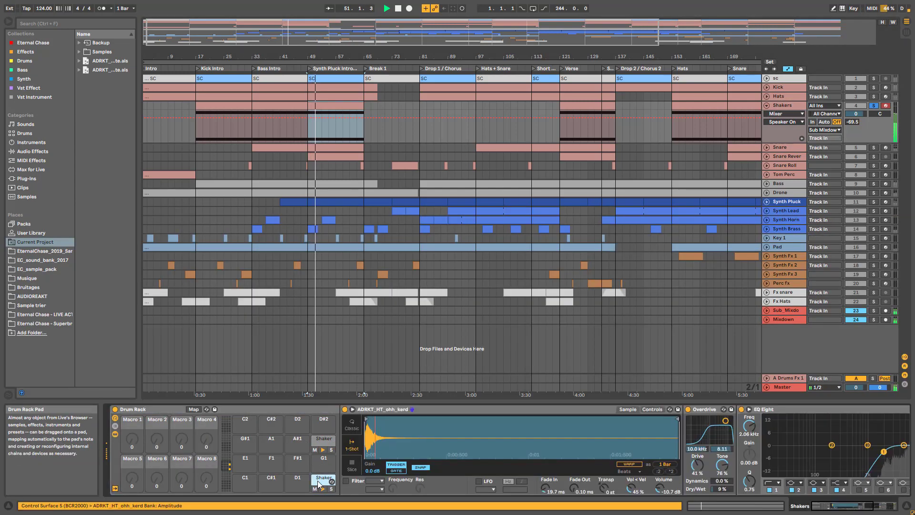
click(321, 442)
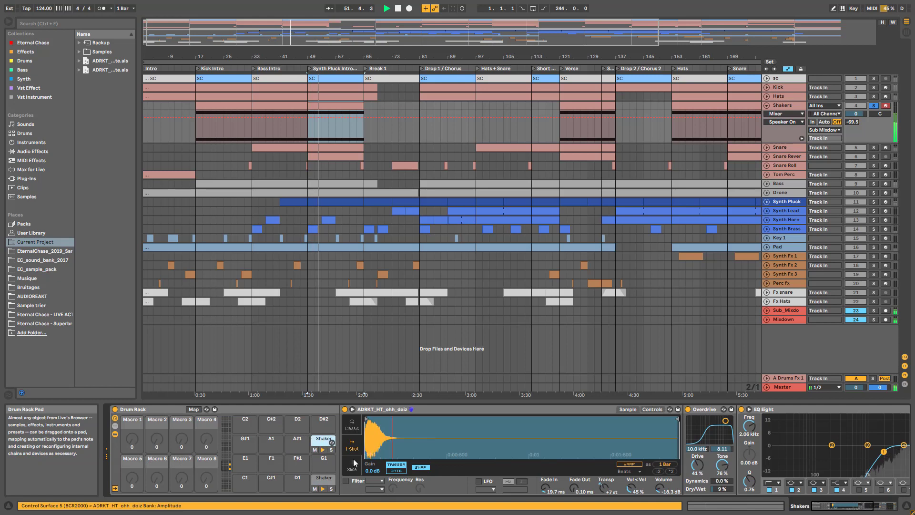
key(space)
click(324, 478)
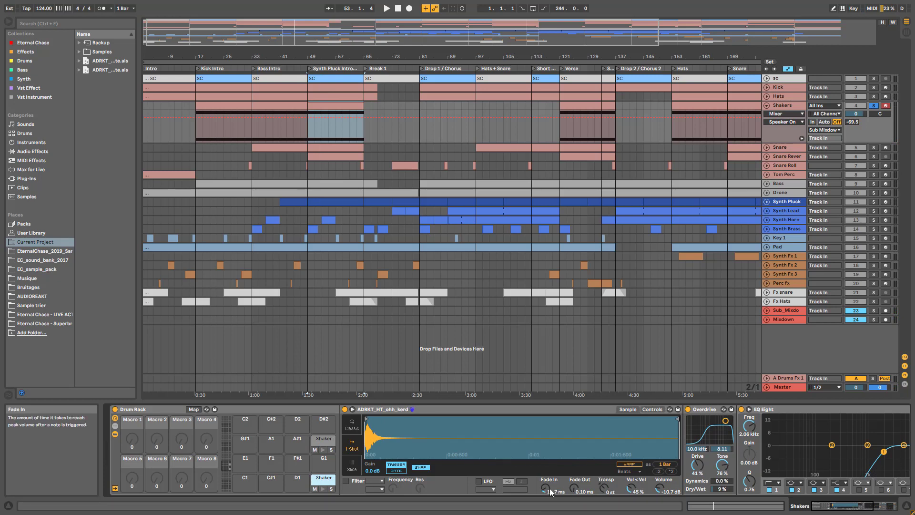
Solo the Hats track and play it from the Synth Pluck Intro, switching the solo back to Shakers to compare them
key(space)
click(874, 96)
key(space)
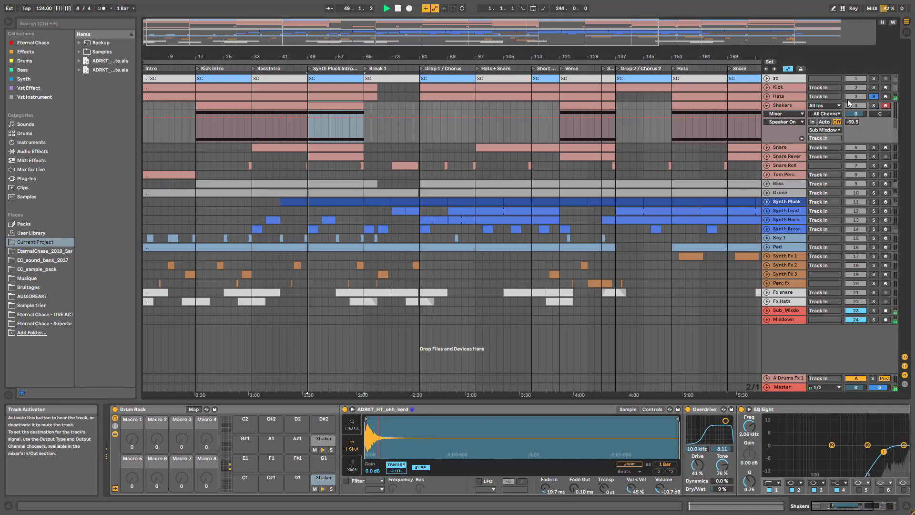
click(874, 105)
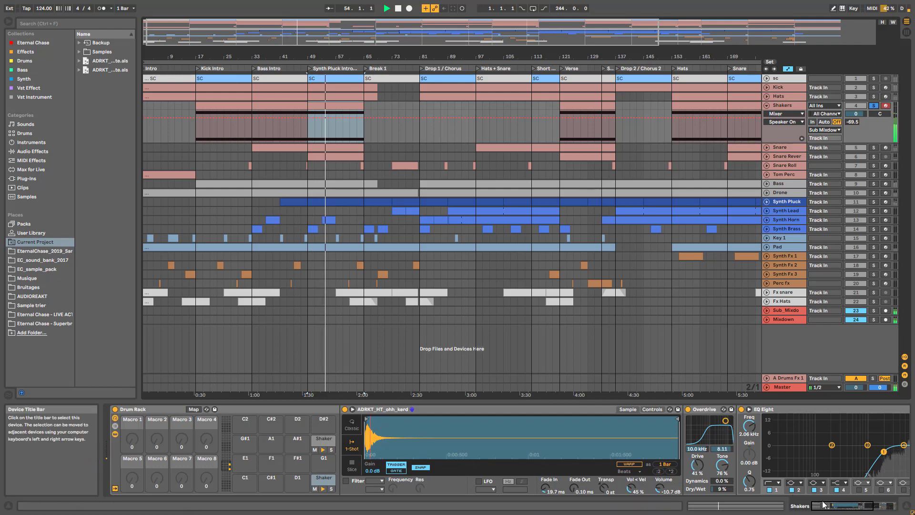
Examine the Shaker chain's Overdrive, EQ Eight and Stereo Width devices, play the ADRKT_HT_ohh_doiz pad's chain and stop playback
click(847, 505)
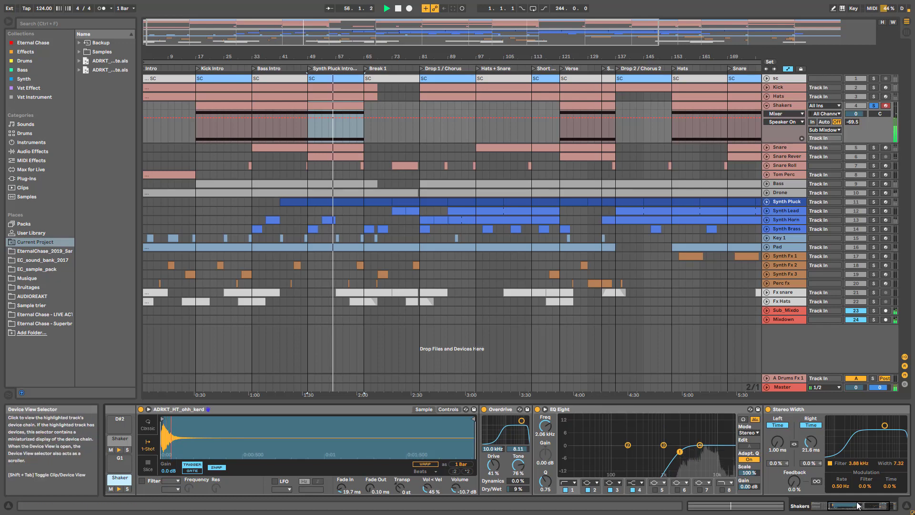
click(873, 508)
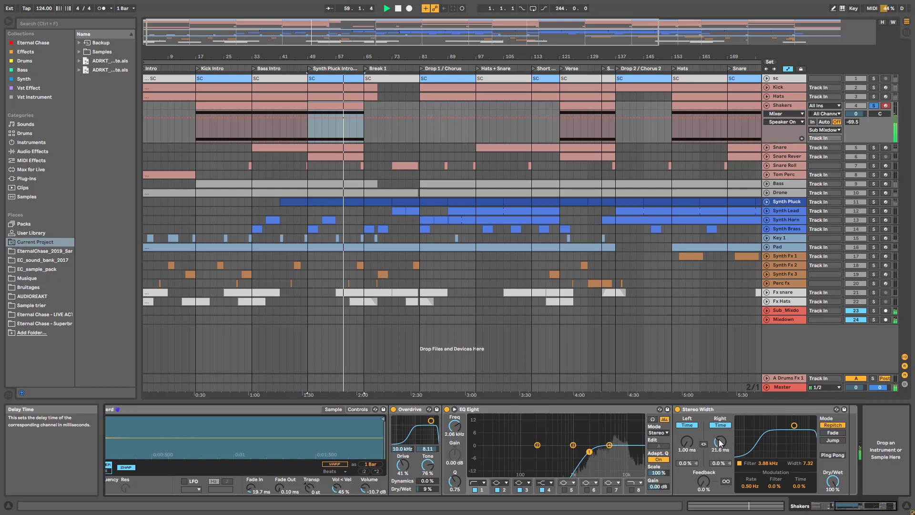
key(space)
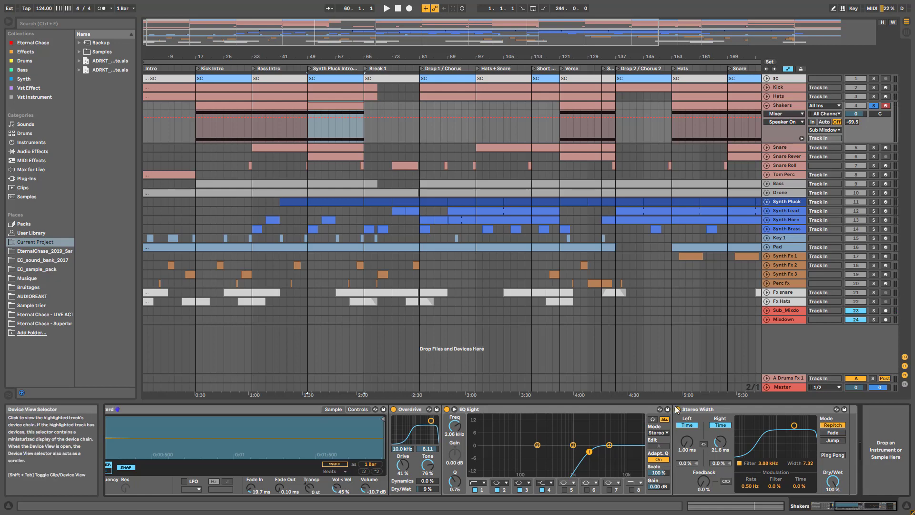
scroll(677, 455, up, 5)
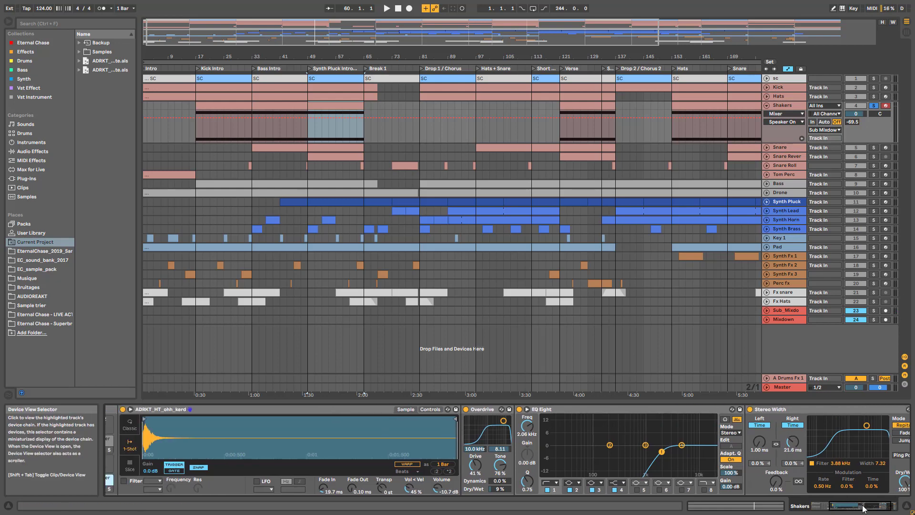
click(830, 505)
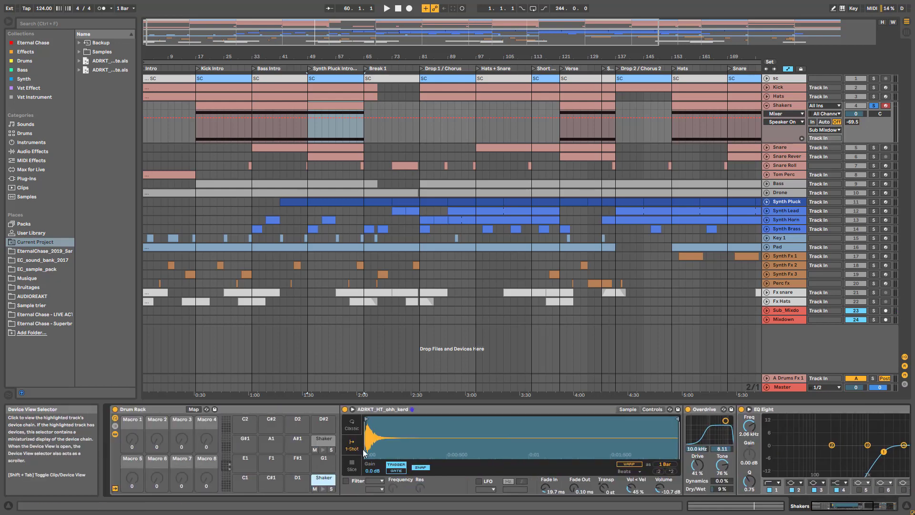
key(space)
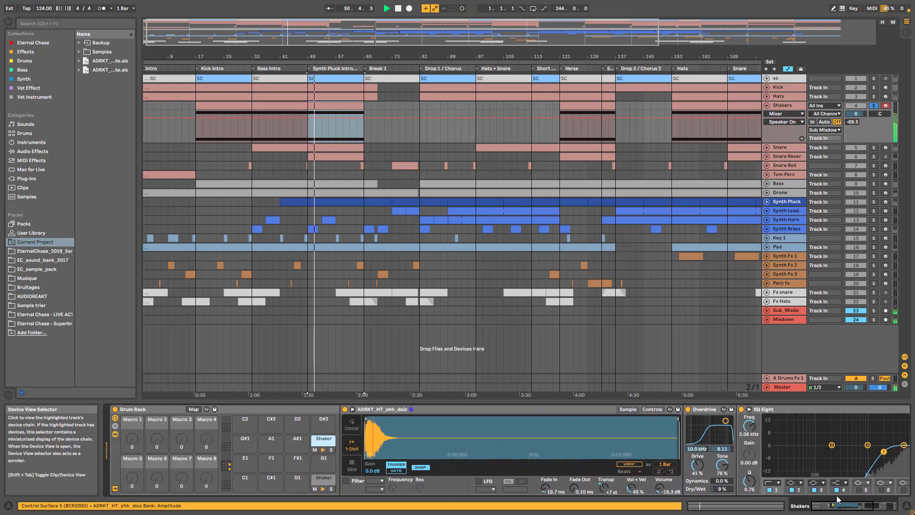
key(space)
Fold the Shakers track, solo and unfold the Snare track and play it from the Synth Pluck Intro section
click(767, 105)
click(782, 115)
click(874, 115)
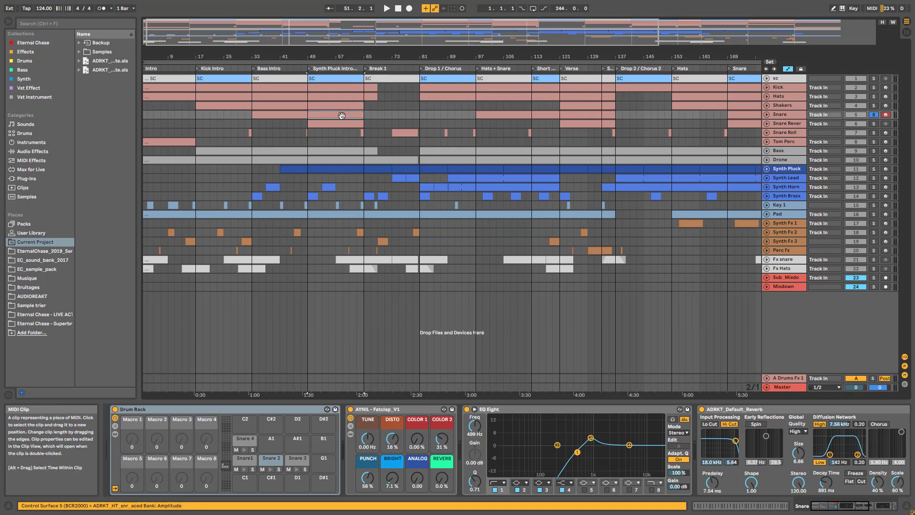
key(space)
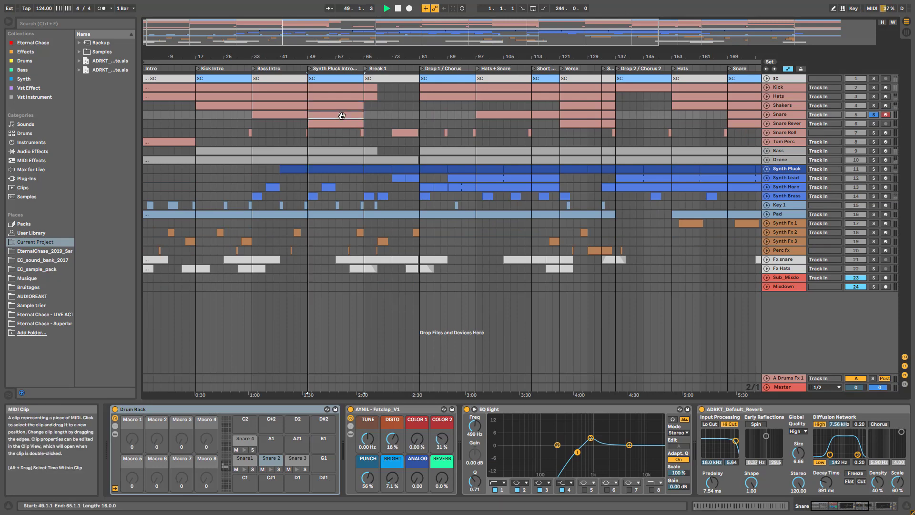
click(767, 114)
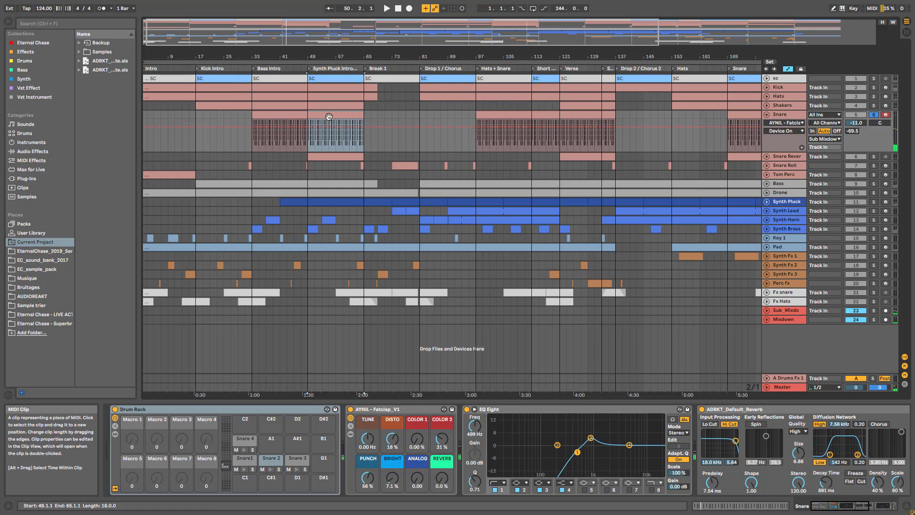
Open the Snare MIDI clip in the Synth Pluck Intro section, play it and examine the layered notes of Snare1 to Snare 4
double_click(329, 117)
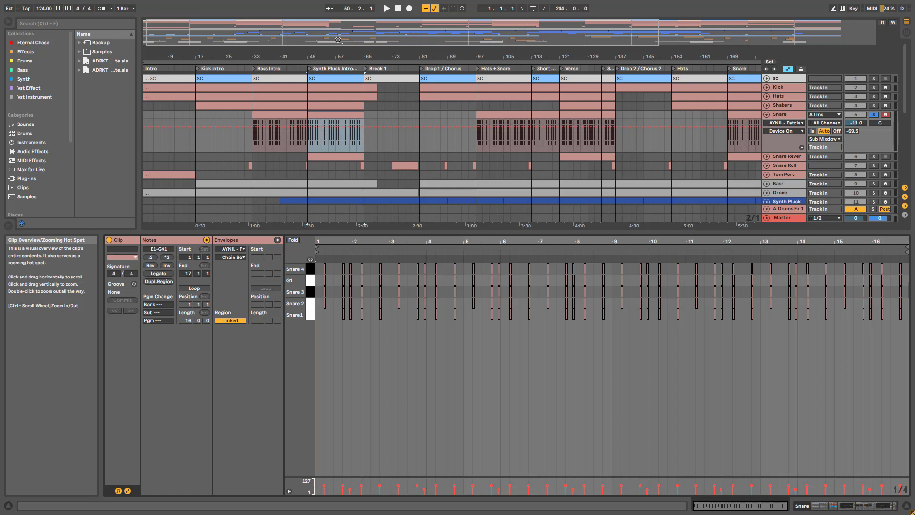
drag(338, 40, 296, 67)
key(space)
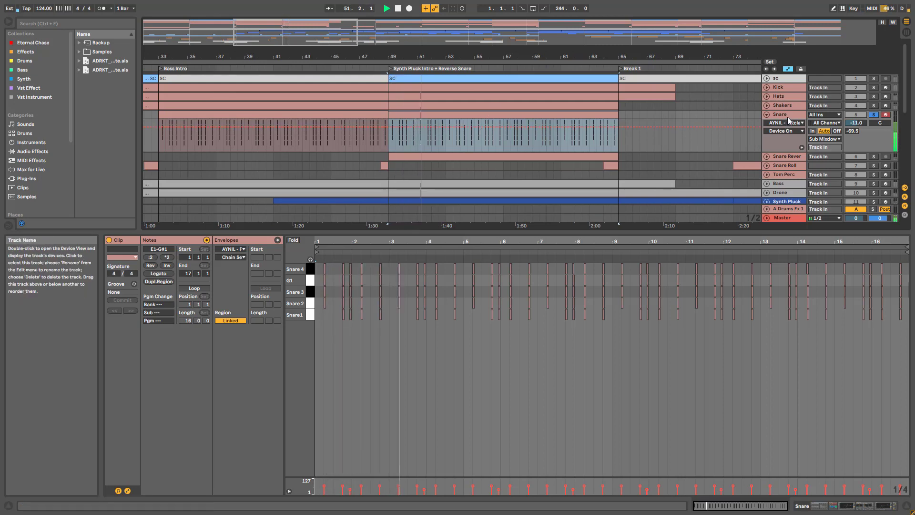
key(space)
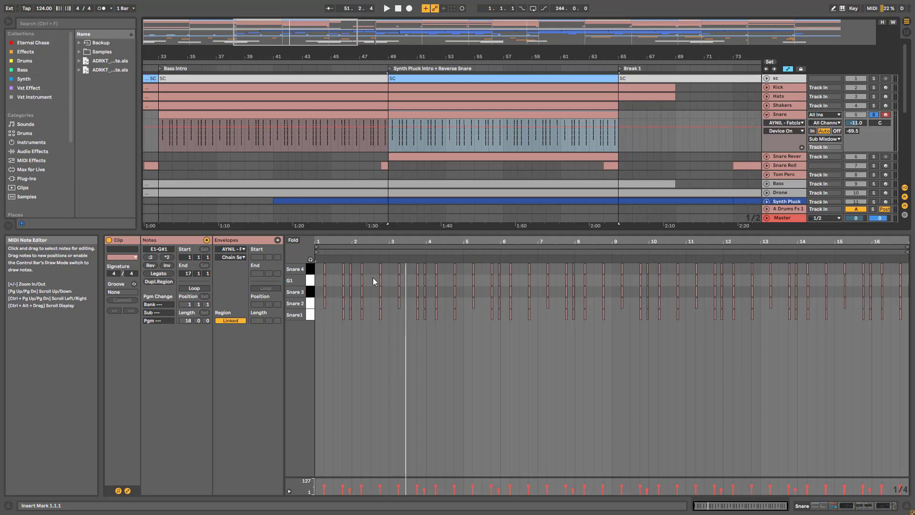
drag(356, 244, 356, 263)
key(space)
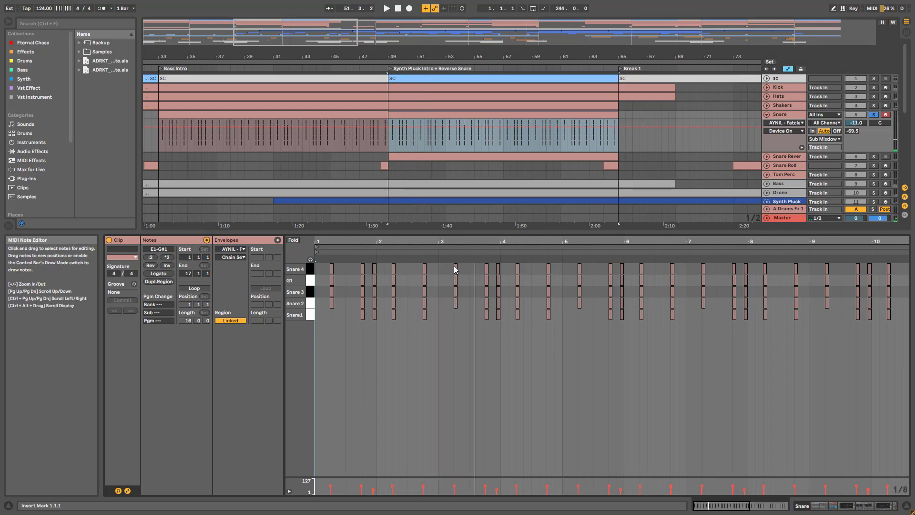
Show the Snare track's device chain and try out the Fatclap rack's DISTO and COLOR 2 macros during playback, undoing the changes
double_click(781, 115)
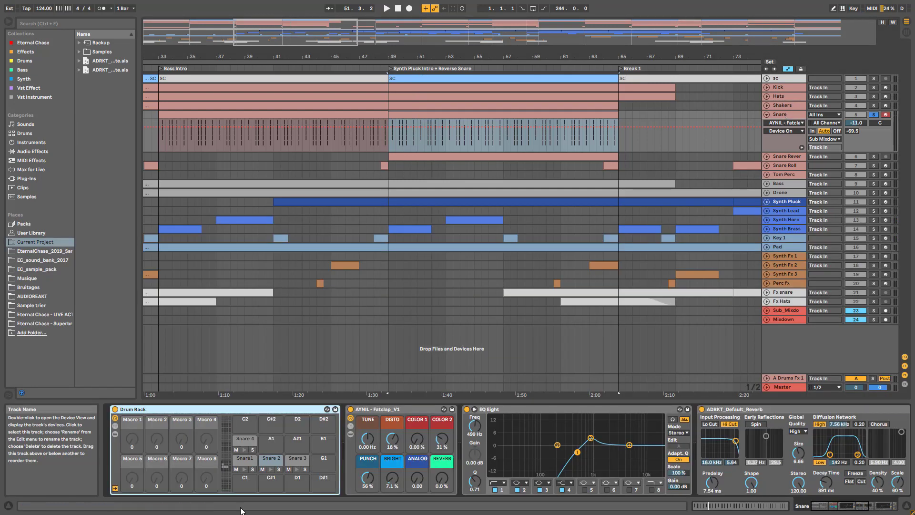
key(space)
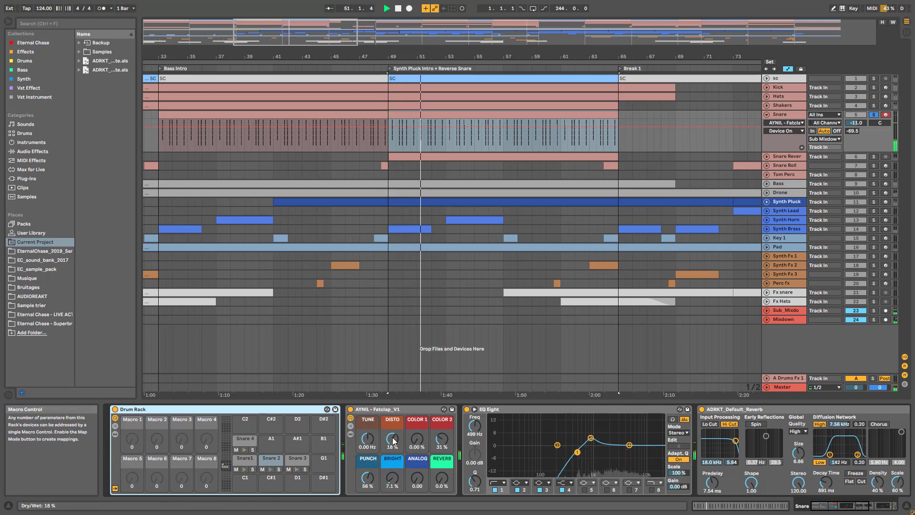
drag(392, 443, 441, 469)
key(ctrl+z)
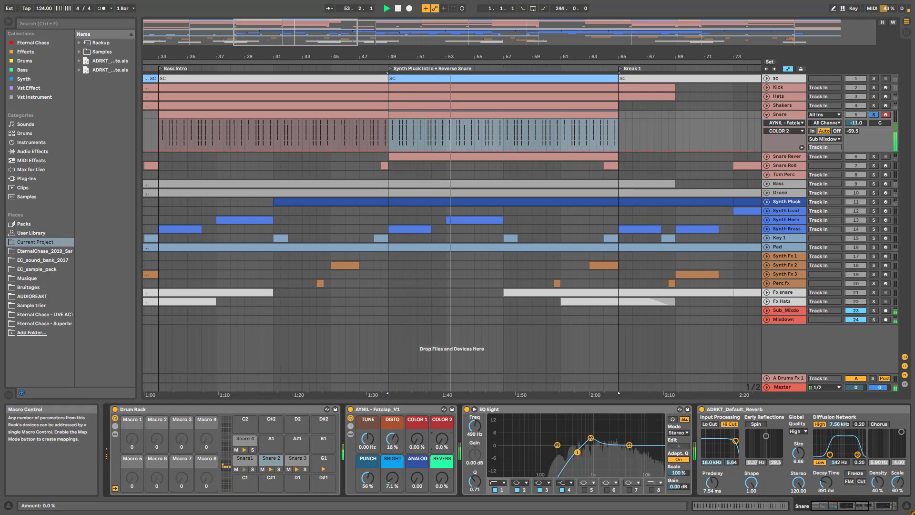
key(ctrl+z)
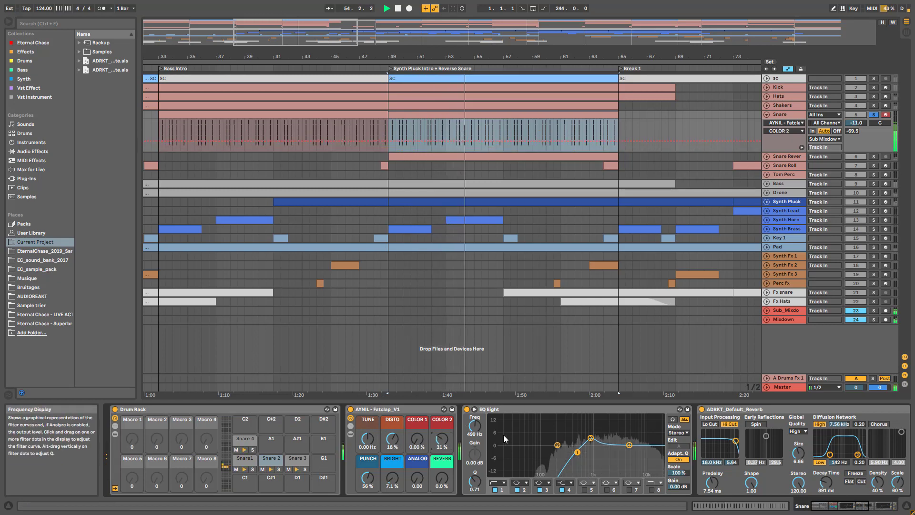
Try lowering the Fatclap rack's PUNCH macro to 38 % and its BRIGHT macro, undoing each change, and stop playback
drag(367, 484, 368, 510)
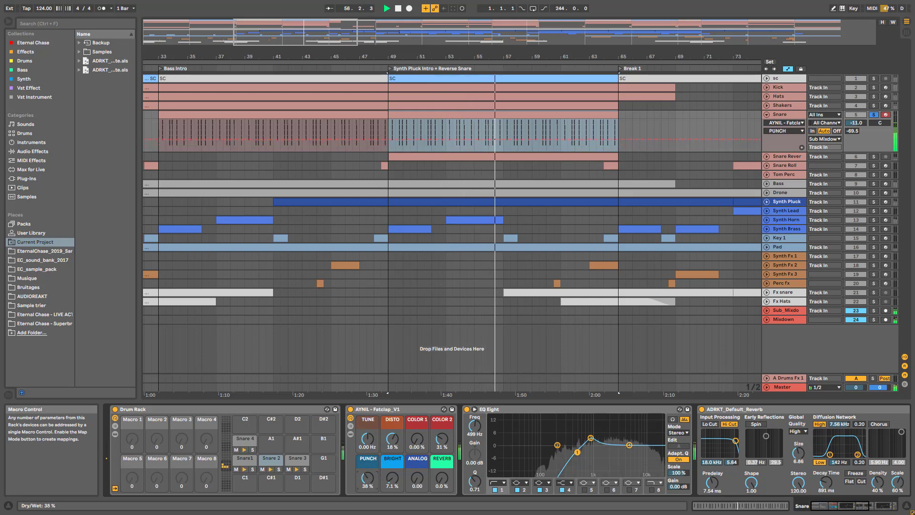
key(ctrl+z)
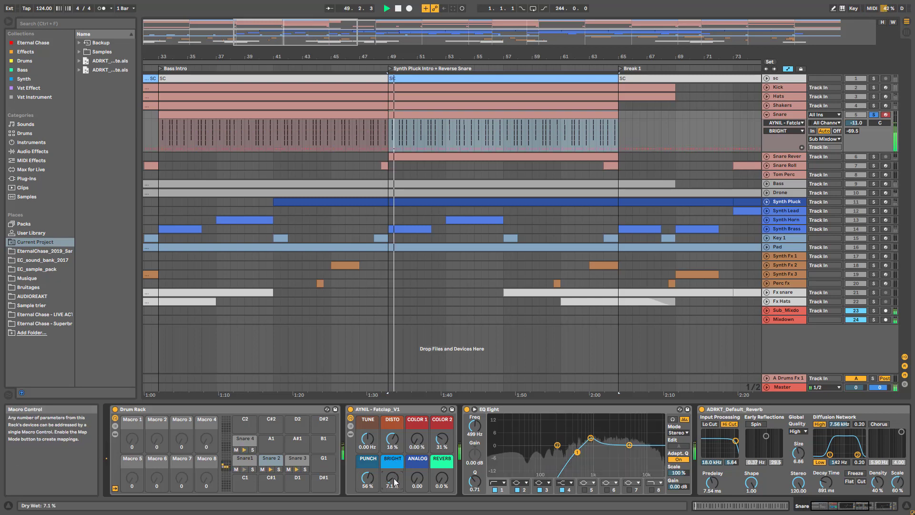
drag(394, 481, 394, 498)
key(ctrl+z)
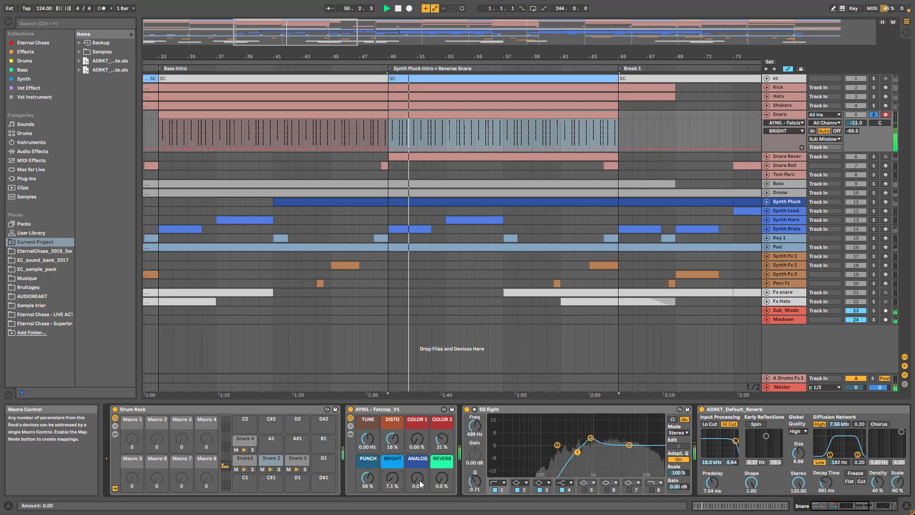
key(space)
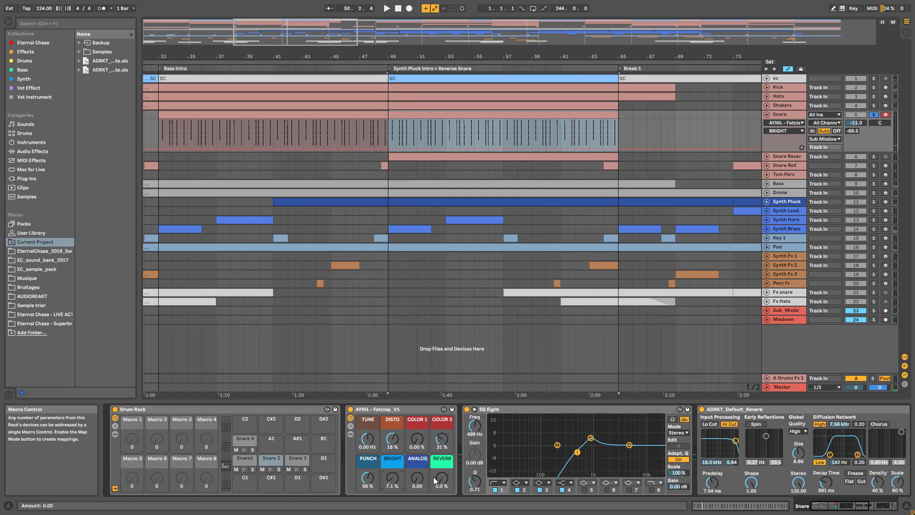
Bypass the EQ Eight after the Fatclap rack and switch it back on during playback to compare the snare sound
click(467, 410)
key(space)
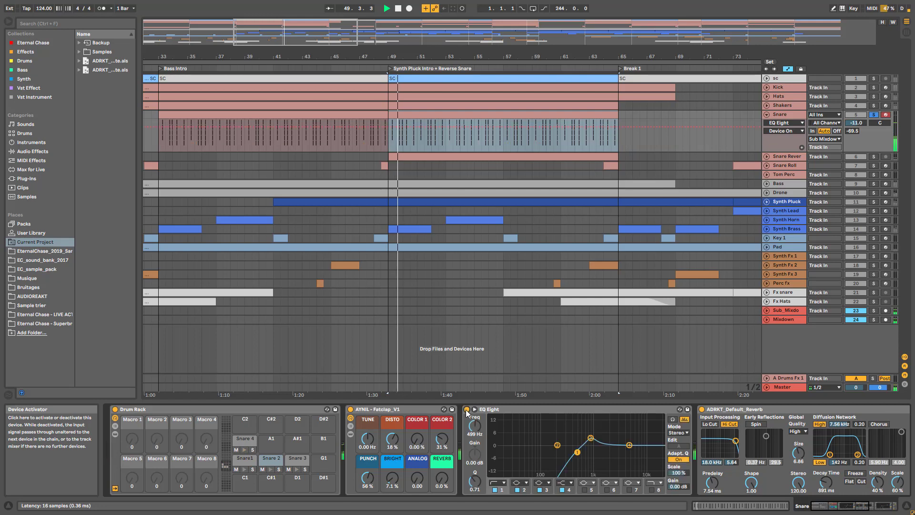
click(466, 410)
key(space)
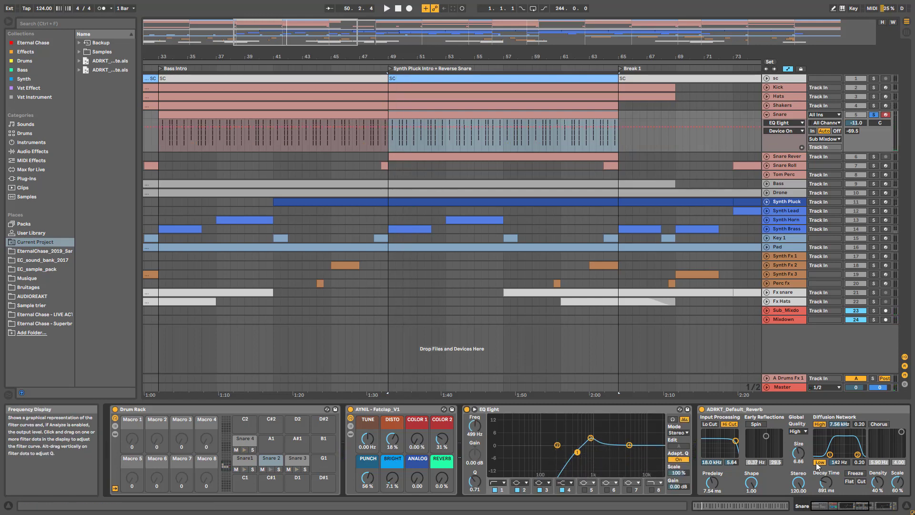
Play the snare while examining the ADRKT_Default_Reverb, the second EQ Eight and the Limiter's gain reduction, and stop playback
click(871, 506)
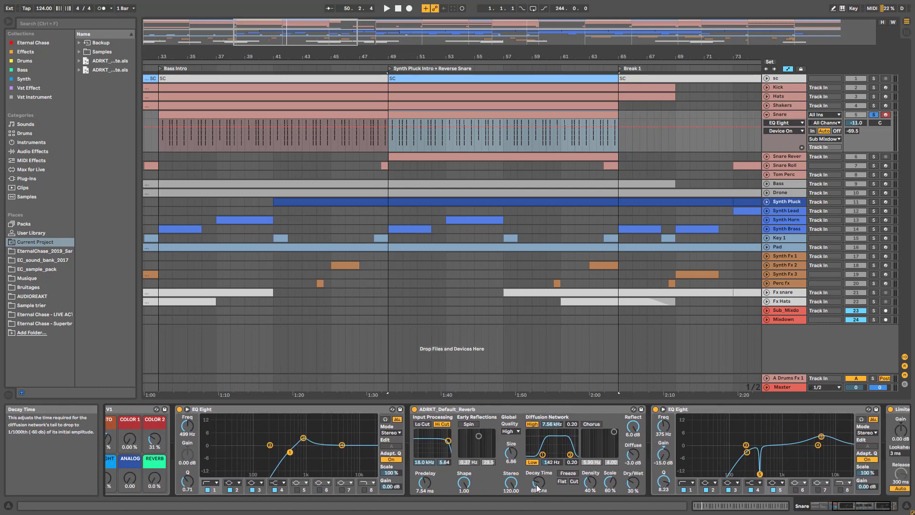
key(space)
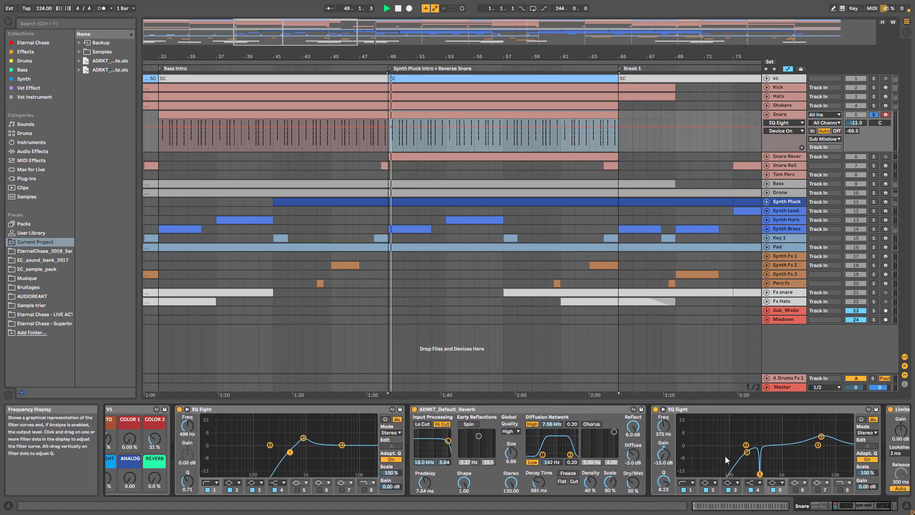
drag(857, 506, 870, 506)
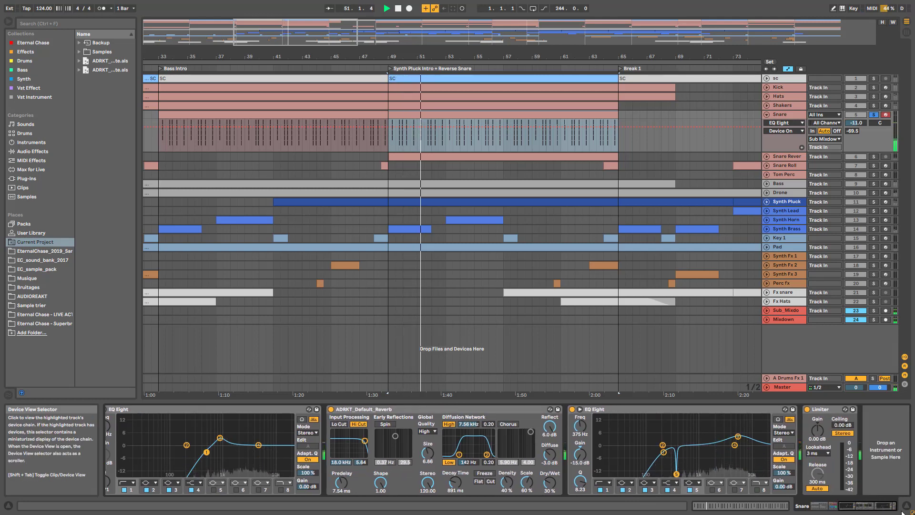
key(space)
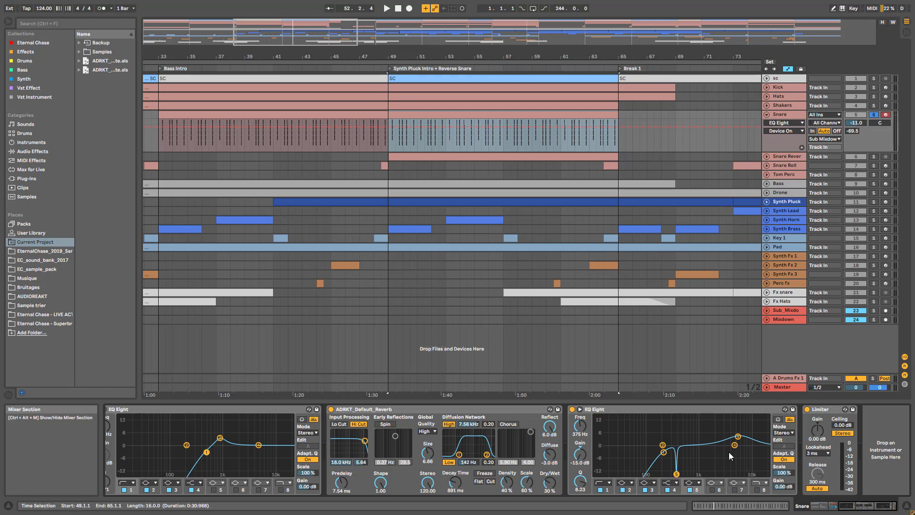
click(827, 410)
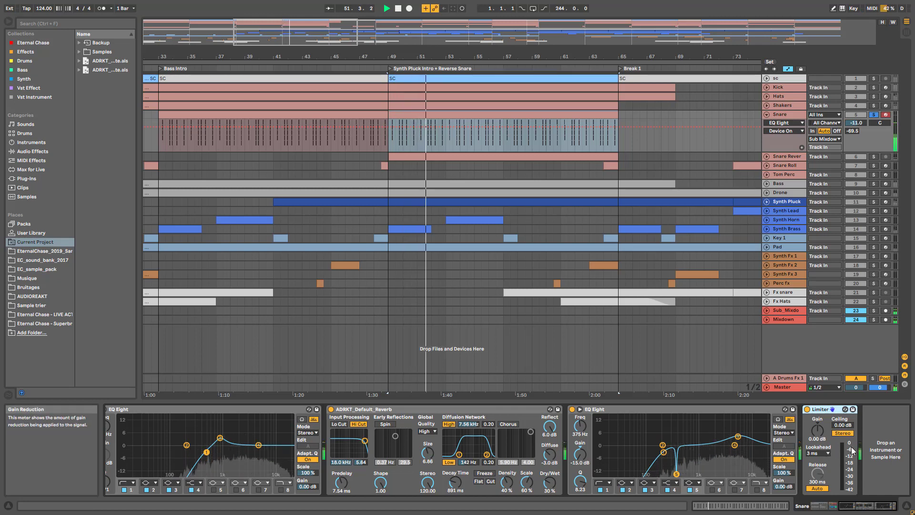
key(space)
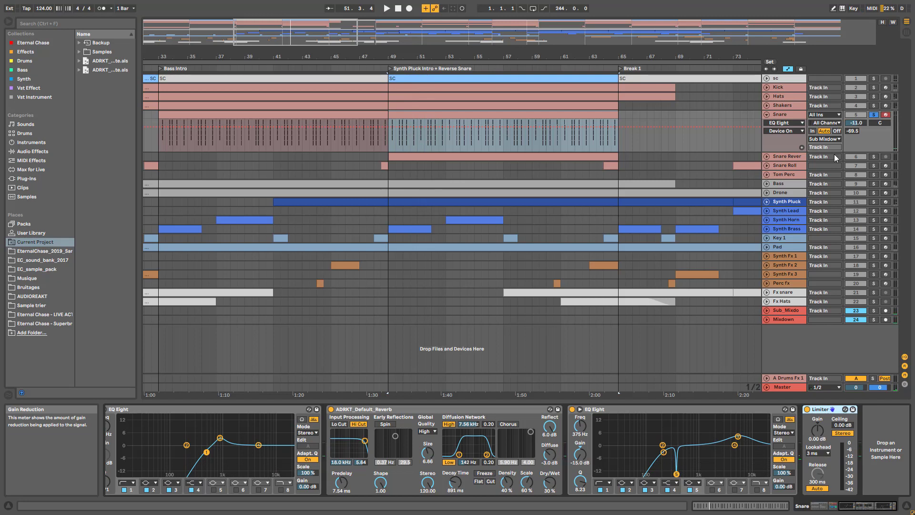
Solo the Kick together with the Snare and examine the timing of the Snare clip's notes around beat 3.4 up close
click(874, 88)
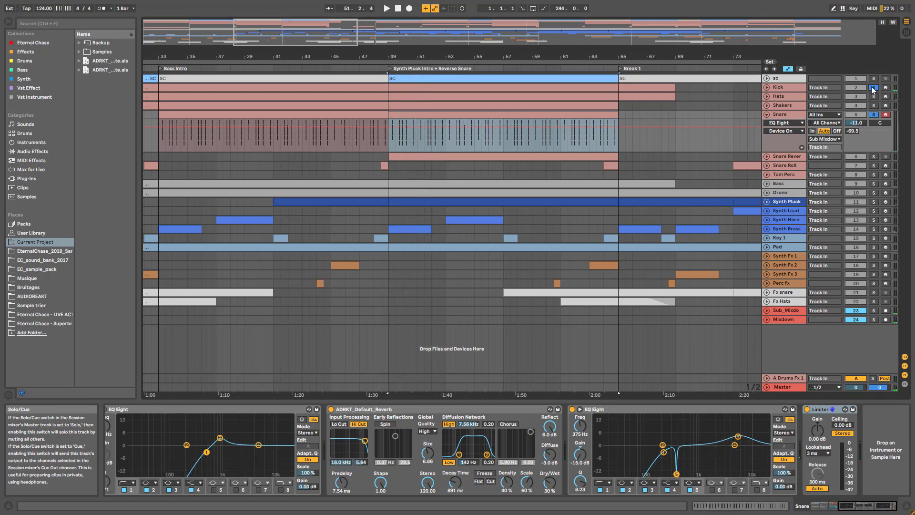
double_click(485, 115)
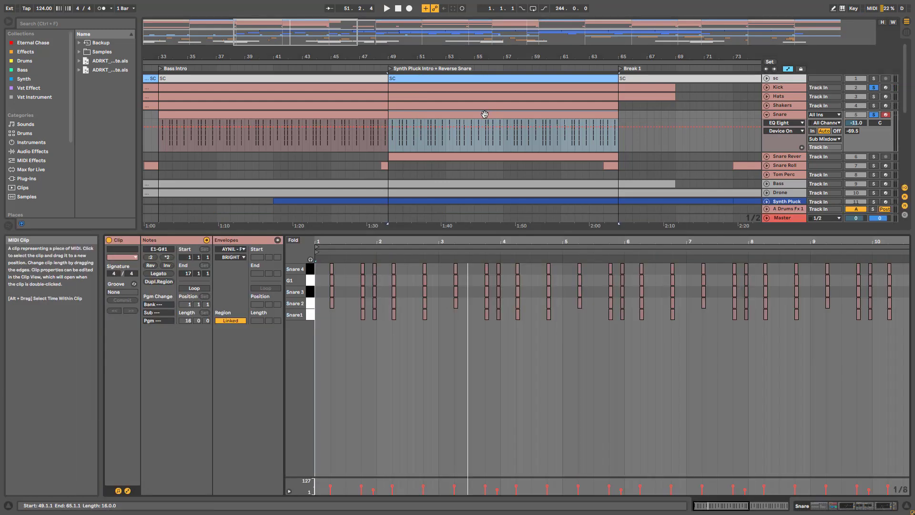
drag(481, 242, 480, 355)
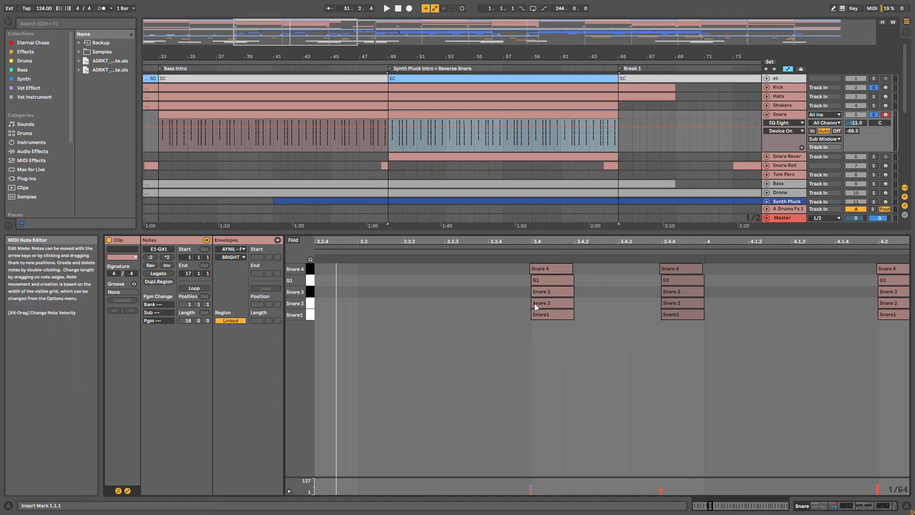
Enlarge the Session mixer and compare the Snare track's delay at 0 ms and -5.00 ms during playback, leaving it at -5.00 ms
key(Tab)
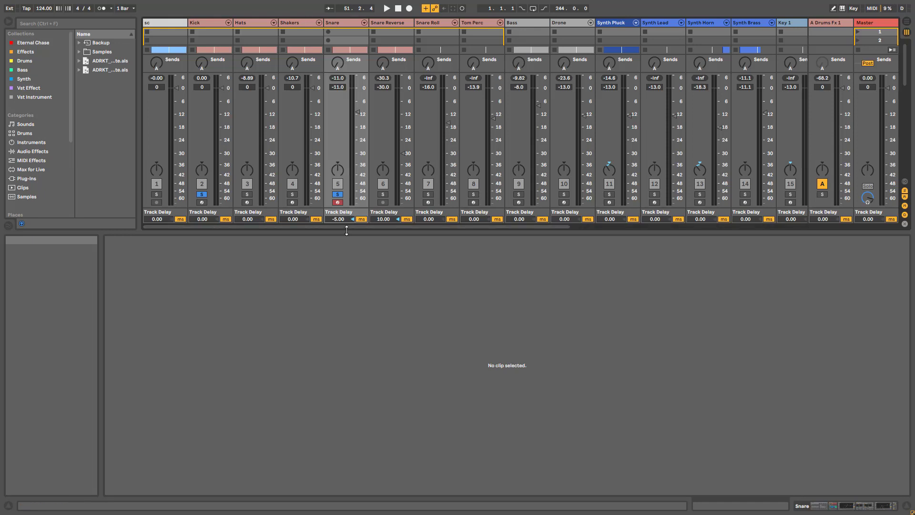
drag(347, 231, 347, 368)
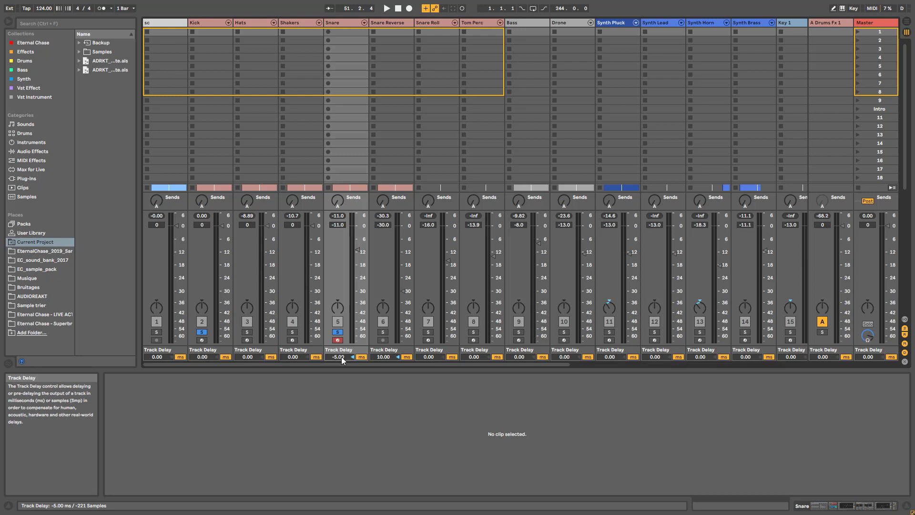
key(Delete)
key(space)
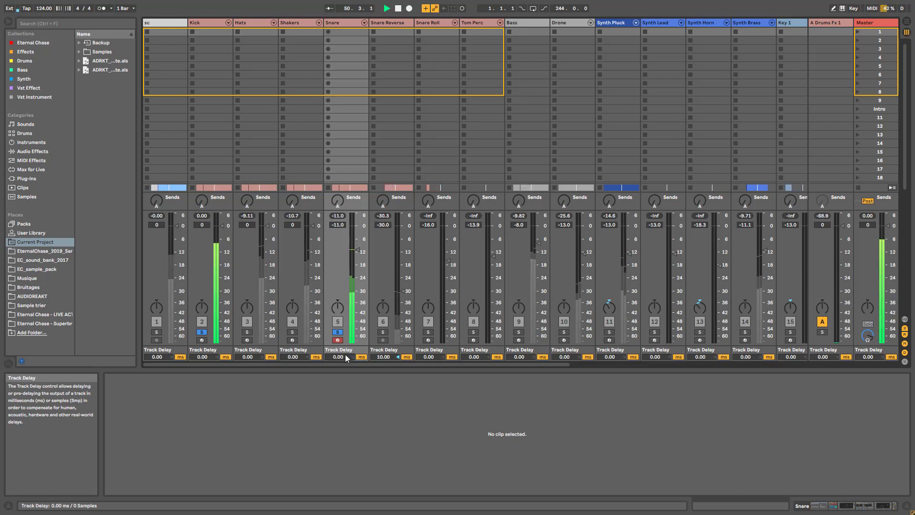
drag(344, 359, 344, 374)
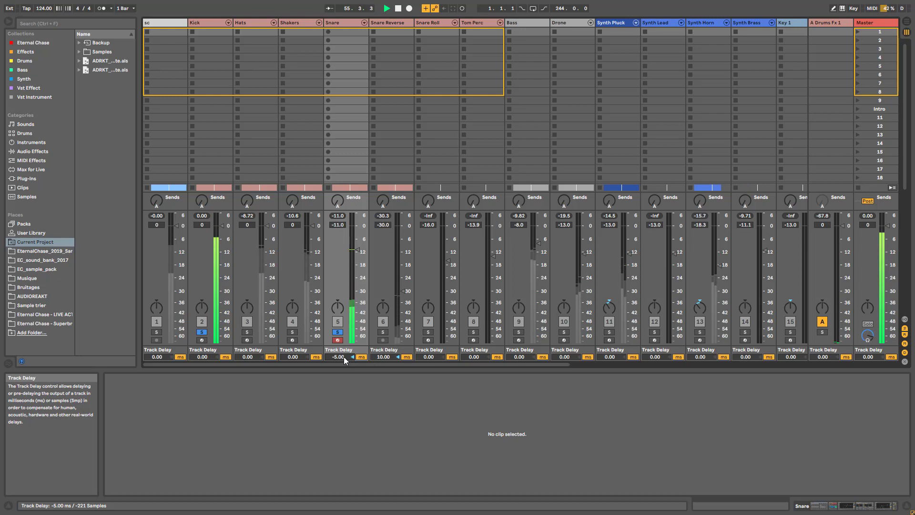
Return to the Arrangement, bring back the Snare track's device chain and stop playback
key(Tab)
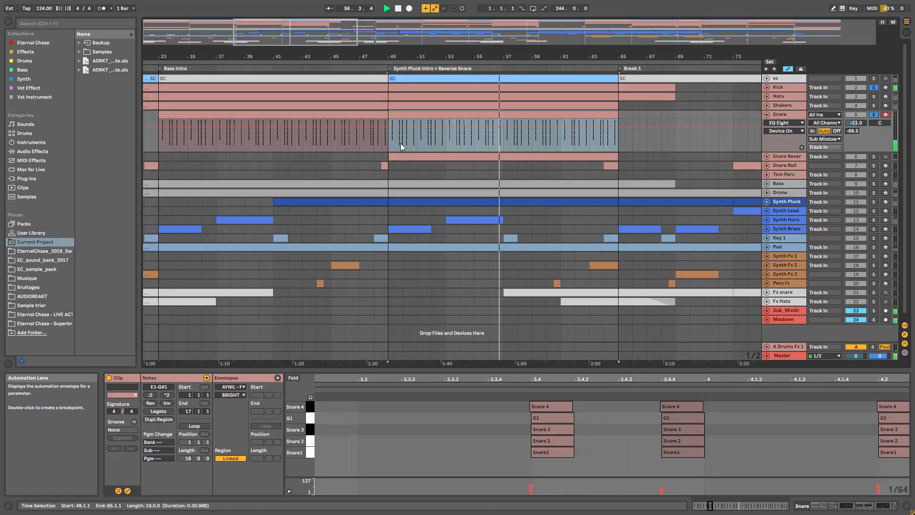
click(793, 116)
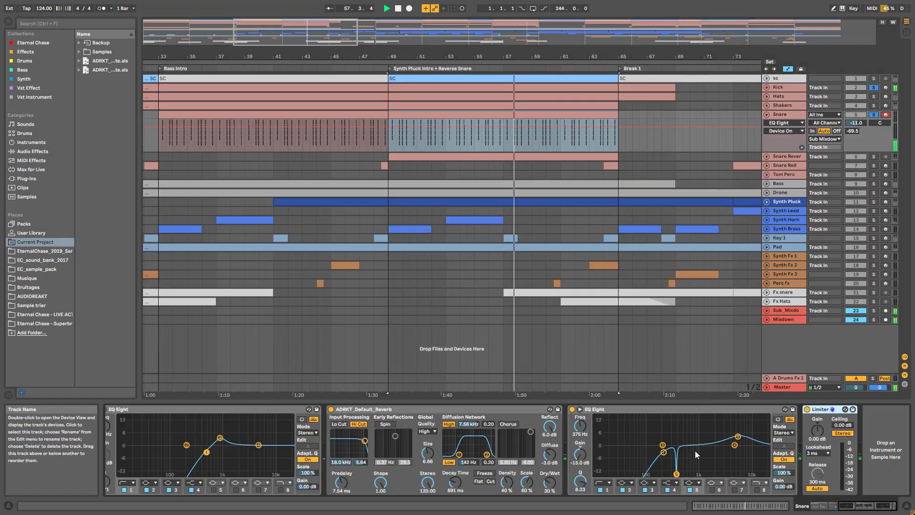
key(space)
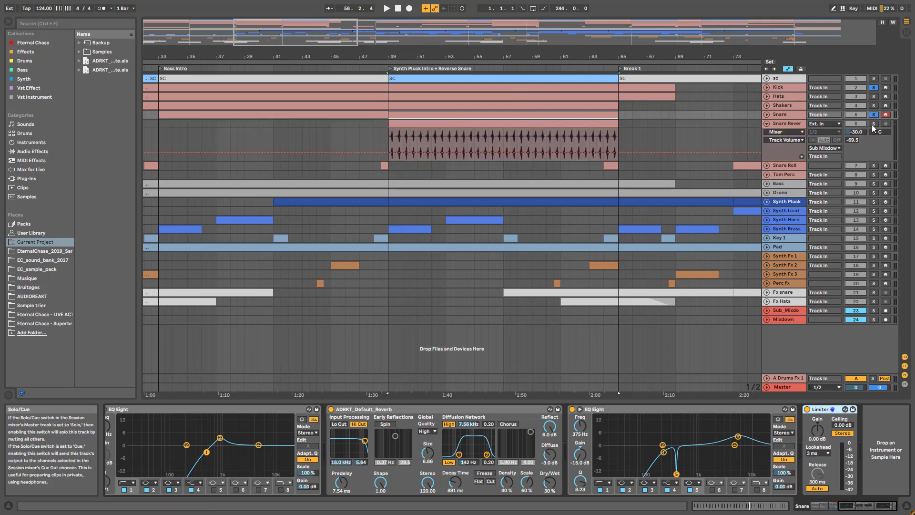
Solo the Snare Reverse track, play it from bar 51 and unfold the Snare track above it
click(873, 124)
click(424, 139)
key(space)
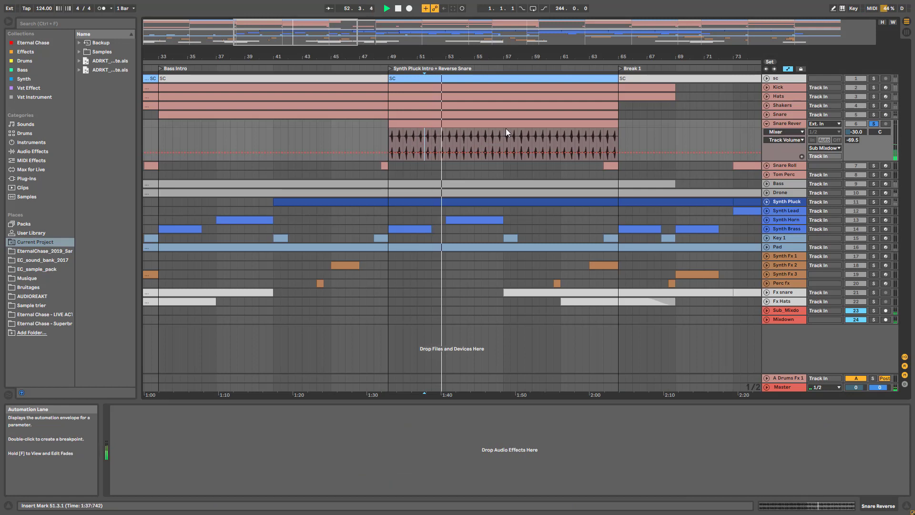
click(767, 114)
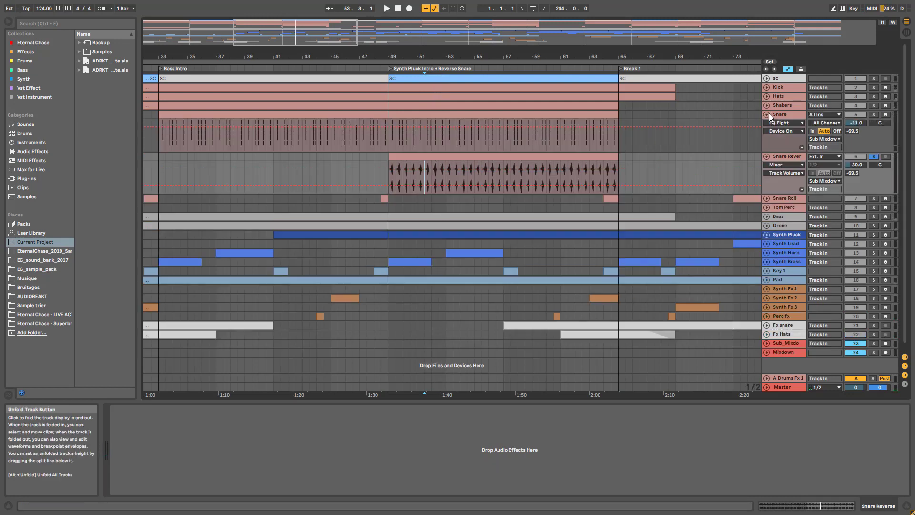
Duplicate the Snare track, look up the Freeze Track option for the copy and delete the duplicate
click(783, 116)
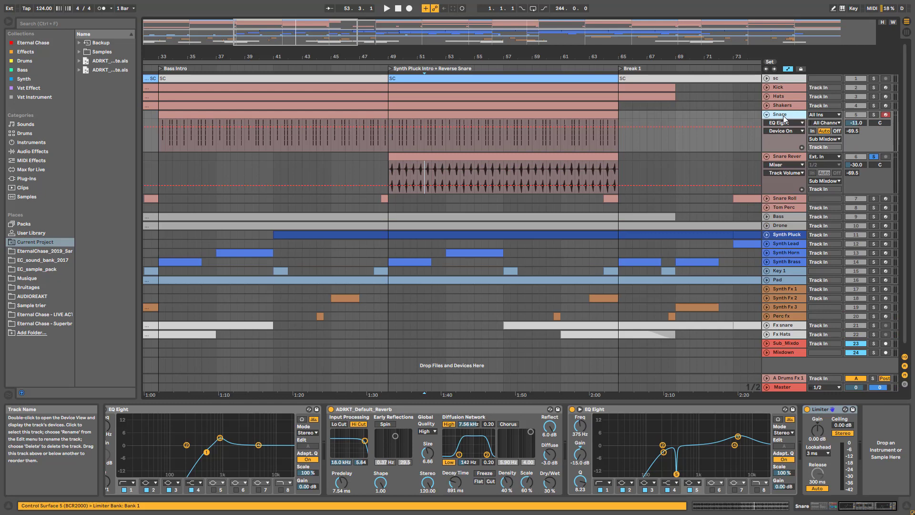
right_click(783, 116)
click(794, 135)
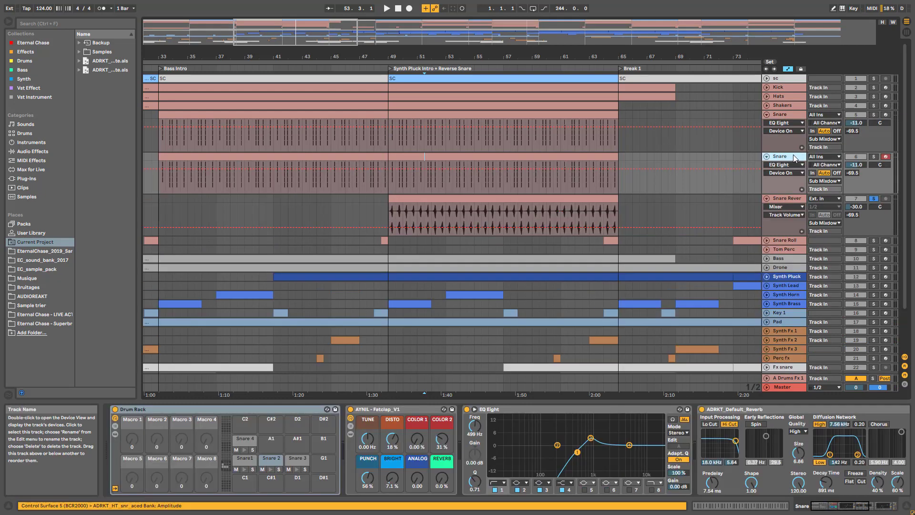
right_click(789, 158)
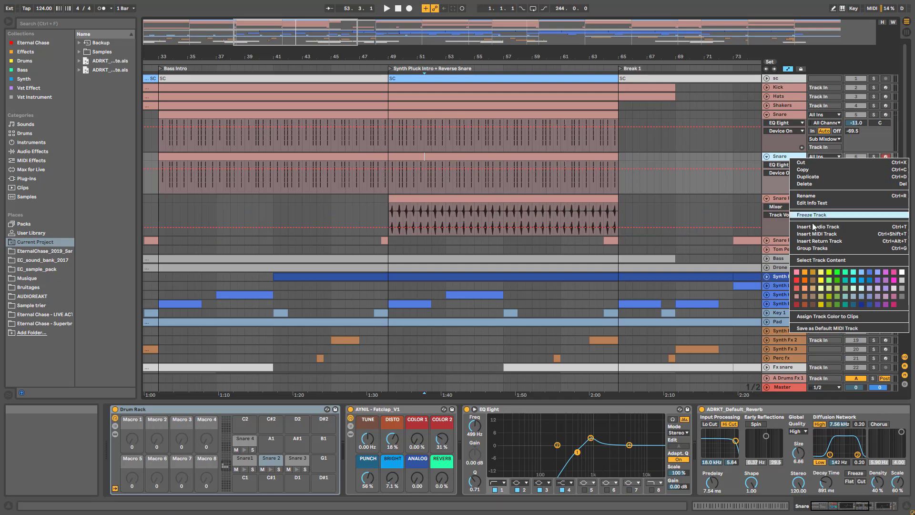
click(630, 185)
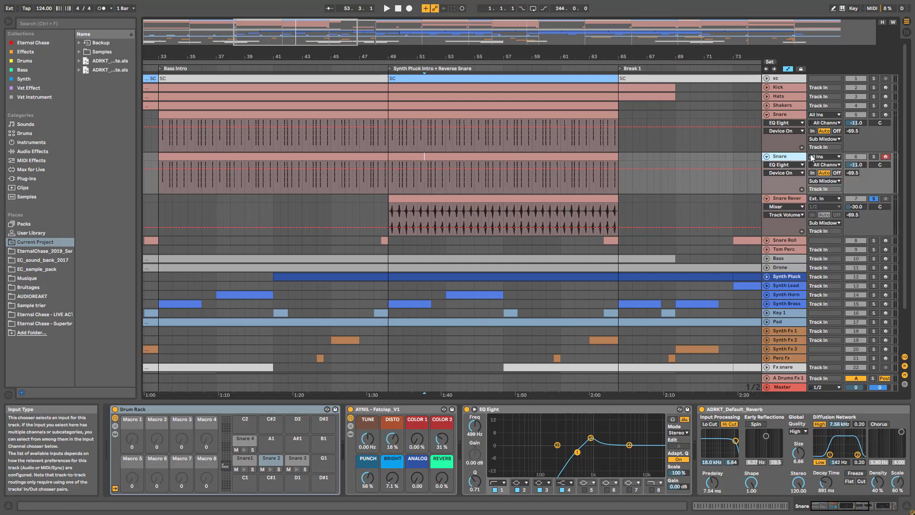
key(Delete)
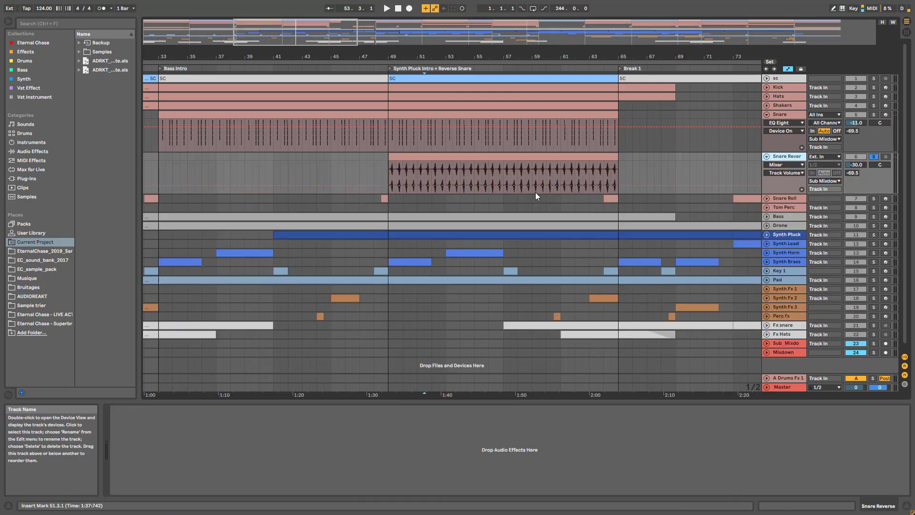
Inspect how the reversed snare audio lines up with the Snare notes around bar 61, returning to the overview of the sections
drag(319, 31, 320, 95)
drag(582, 56, 583, 74)
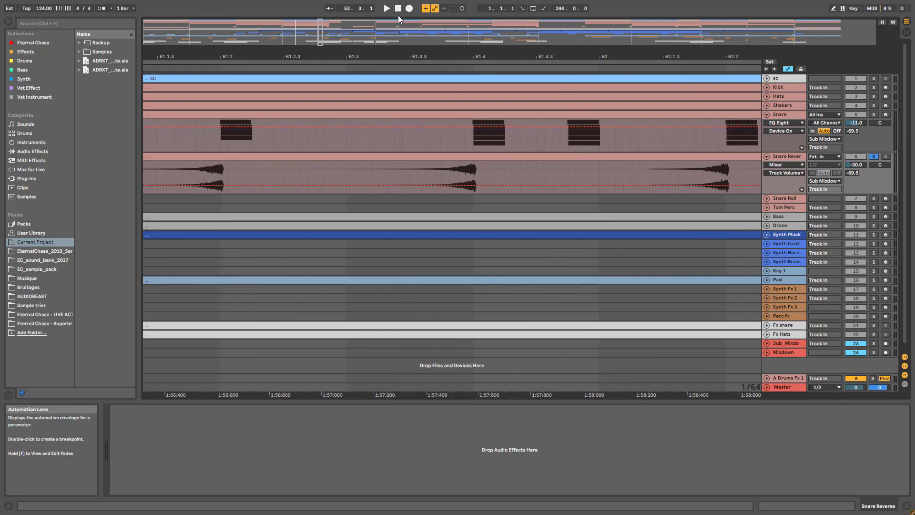
drag(575, 56, 575, 10)
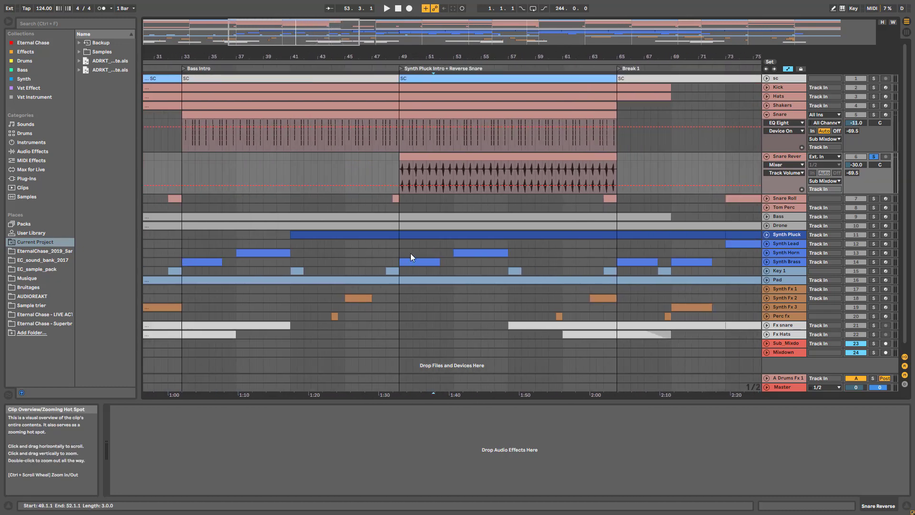
Look up the Reverse Clip(s) option for the Snare Reverse clip and play the soloed clip from bar 49
right_click(456, 158)
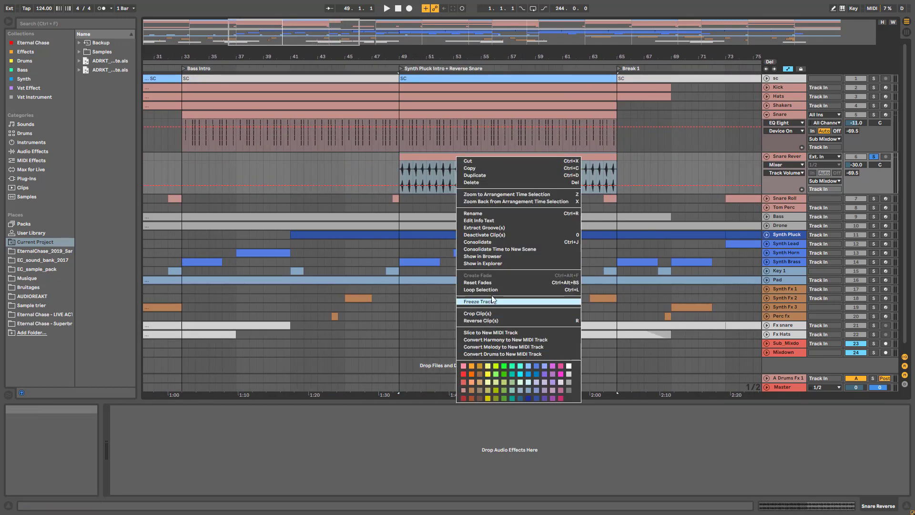
click(424, 158)
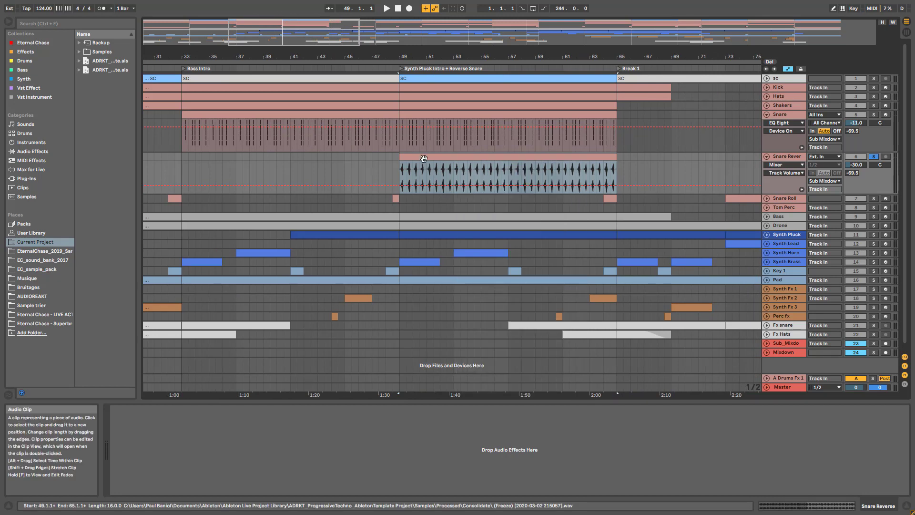
key(r)
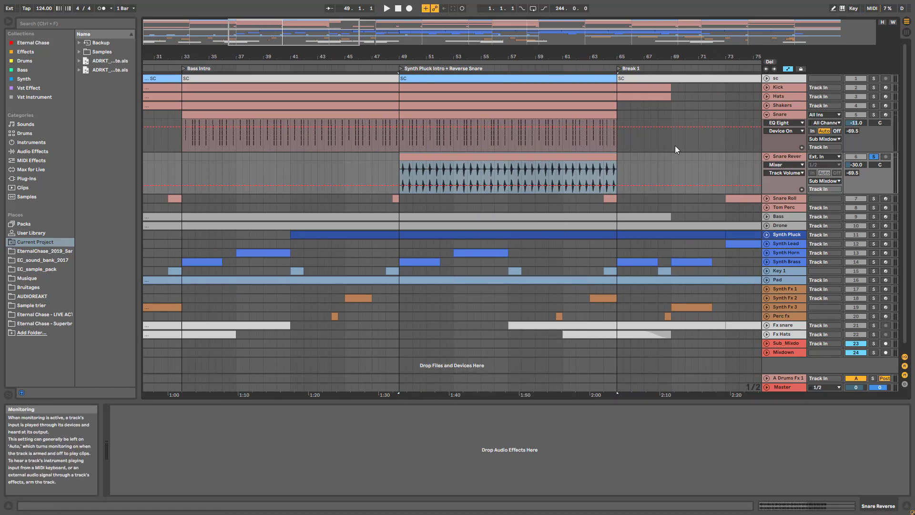
key(space)
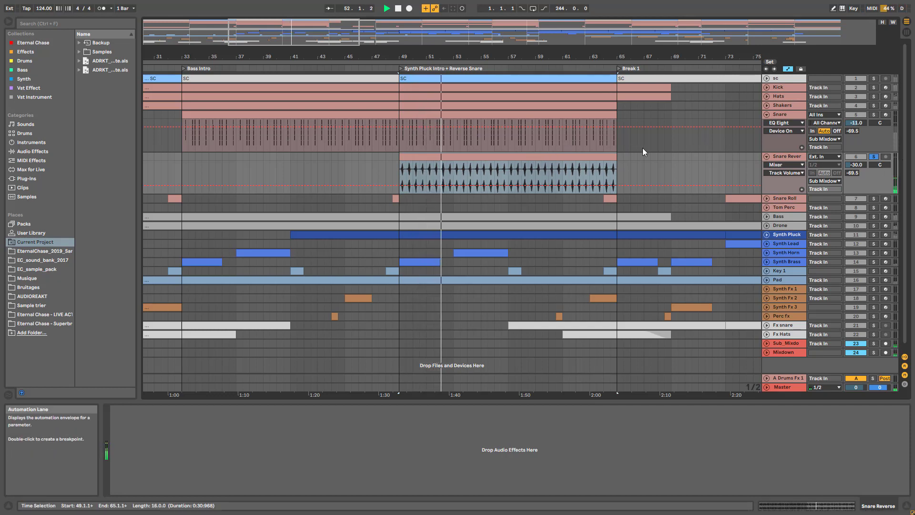
In the Session mixer, play the Snare together with the soloed Snare Reverse, adding Kick, Hats and Shakers to the solo one by one
key(Tab)
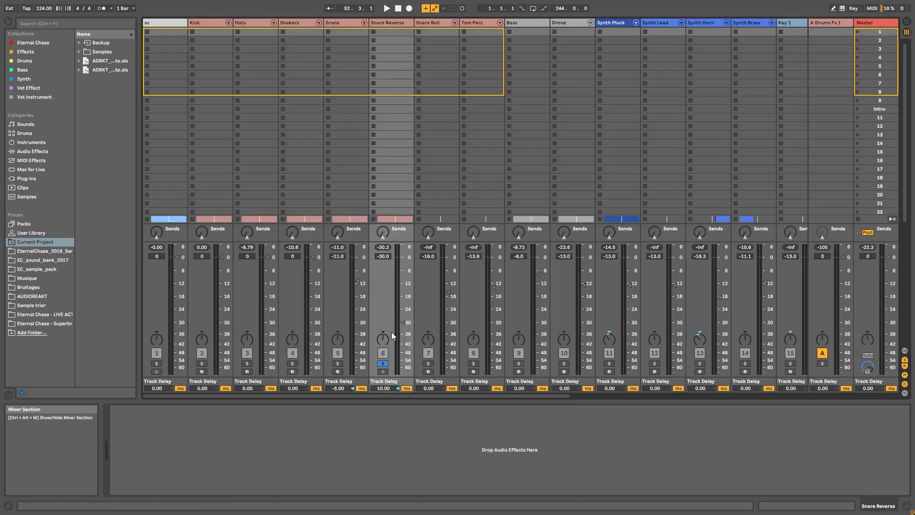
click(338, 364)
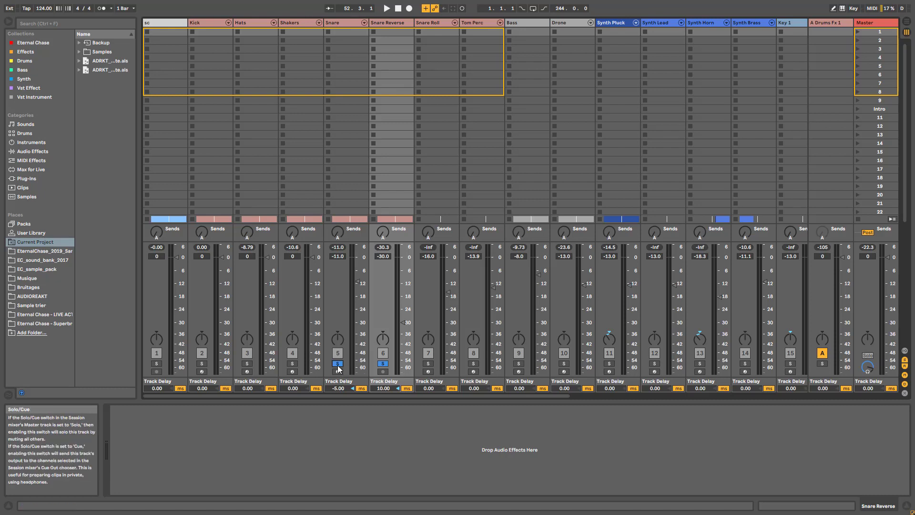
key(space)
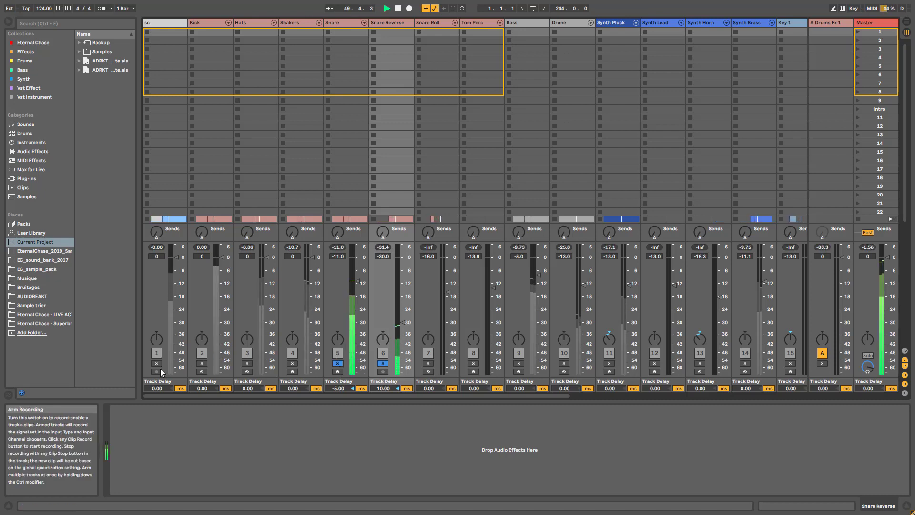
click(202, 364)
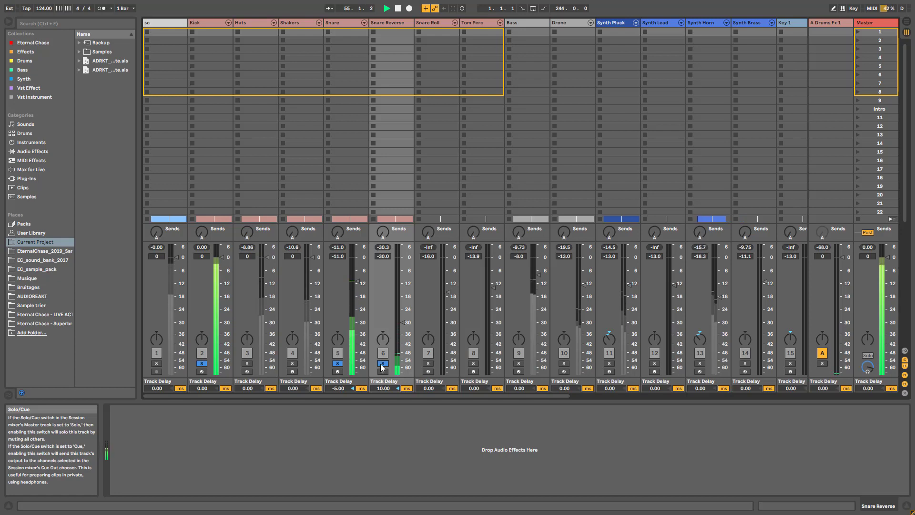
click(246, 363)
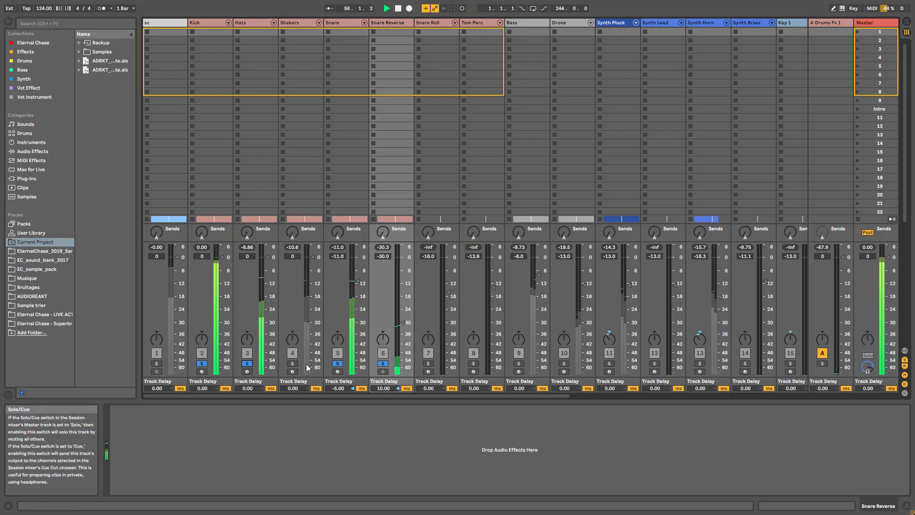
click(292, 364)
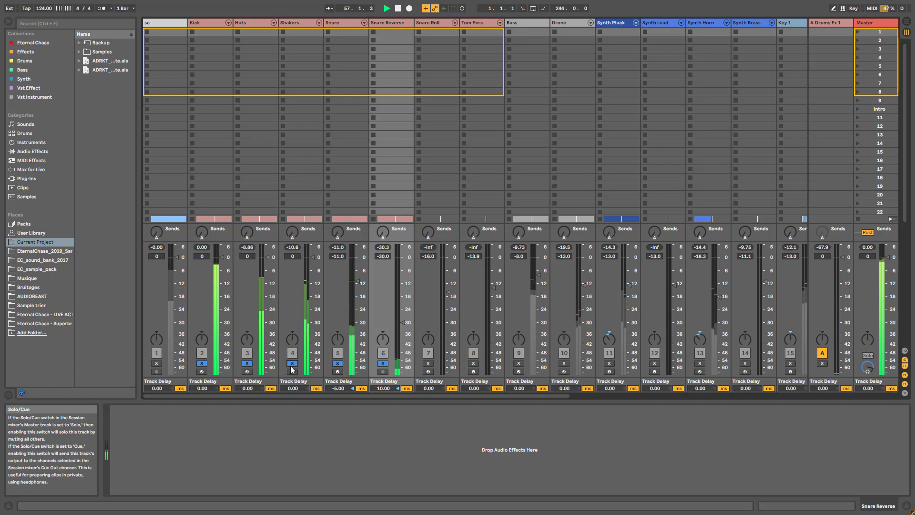
Return to the Arrangement, show the Snare Roll track's devices, solo the track and unfold it
key(Tab)
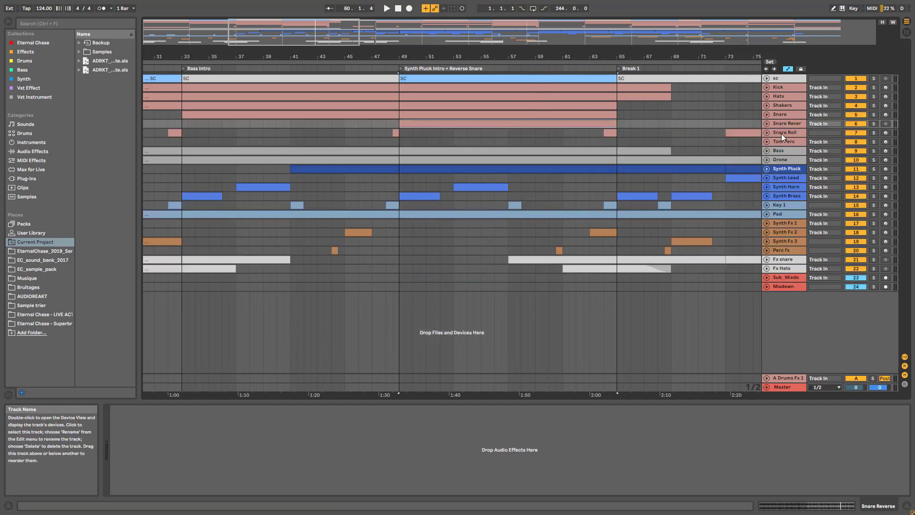
click(782, 134)
click(873, 133)
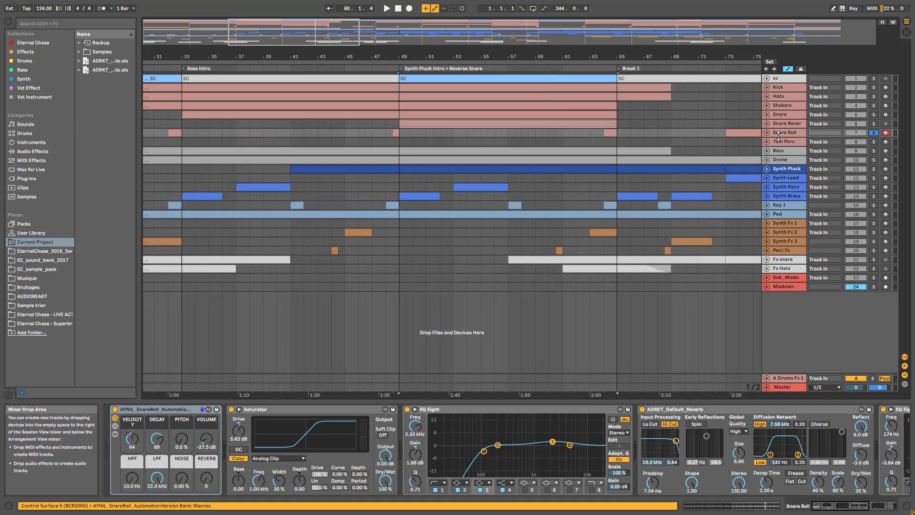
click(768, 132)
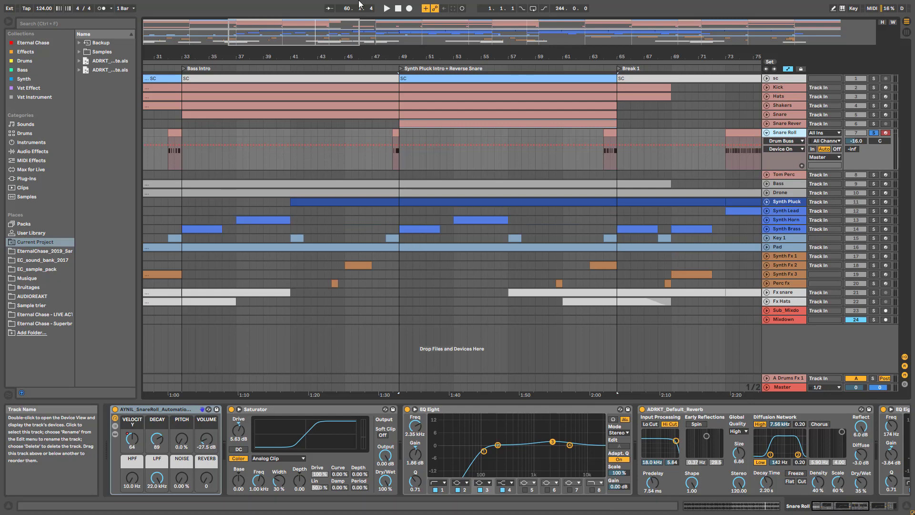
Play the long Snare Roll clip in Break 1 from bar 73, briefly collapsing and reopening the AYNIL_SnareRoll rack
drag(474, 56, 479, 102)
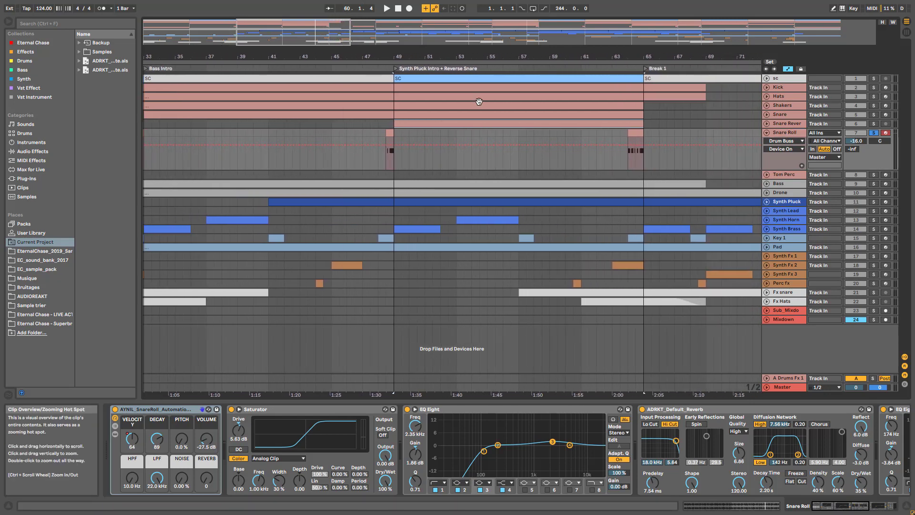
click(629, 129)
drag(248, 27, 310, 28)
click(444, 134)
key(space)
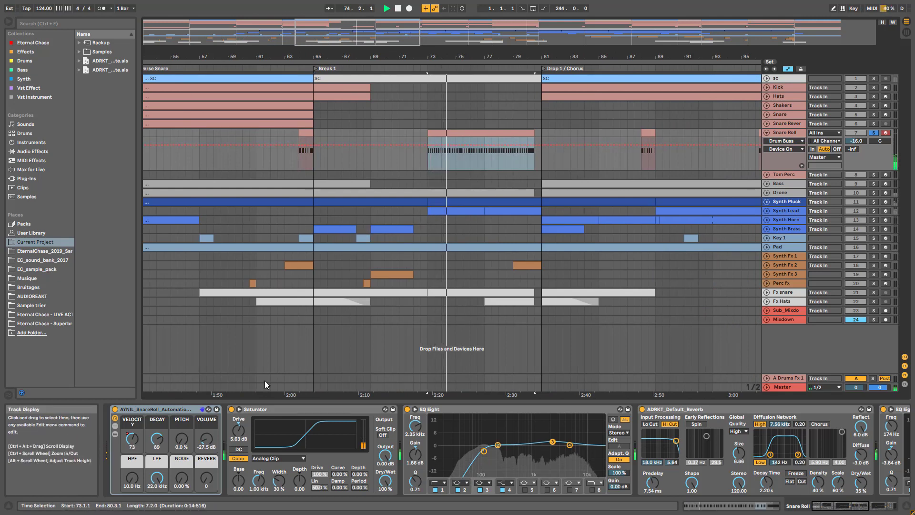
double_click(180, 410)
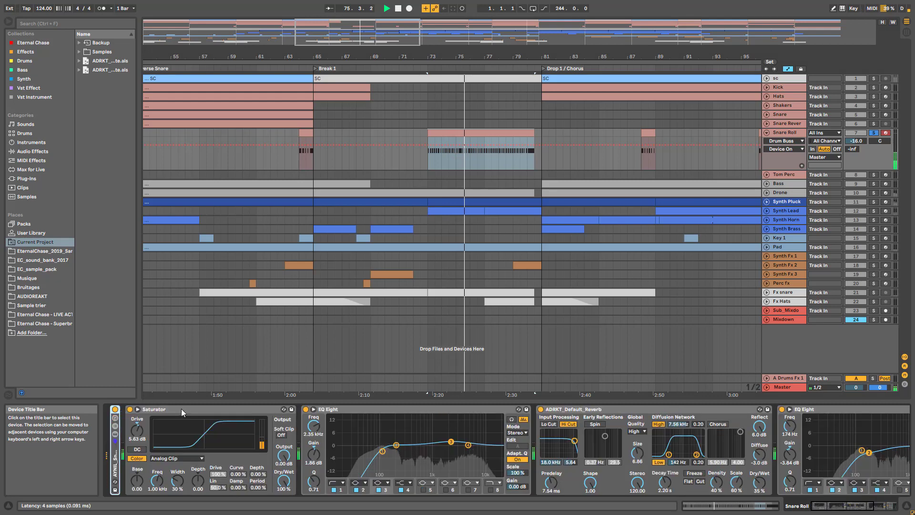
double_click(115, 468)
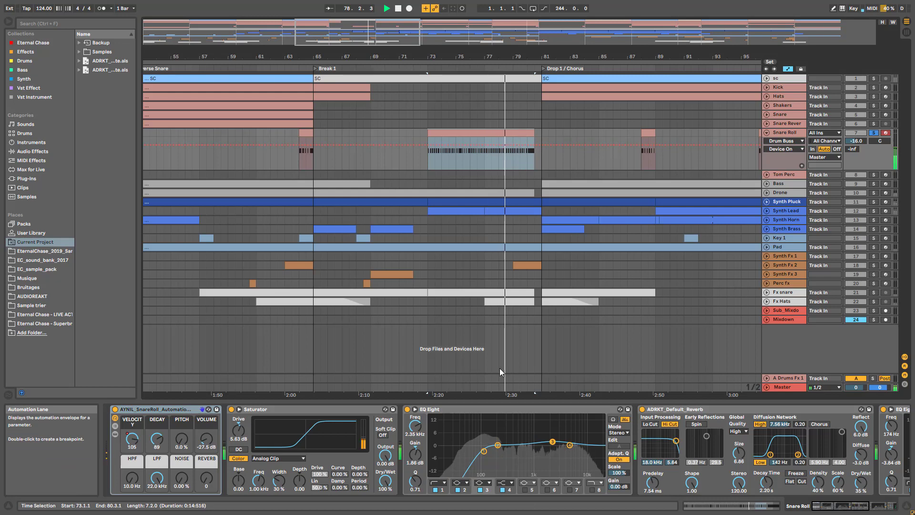
Inspect the Snare Roll device chain from the instrument rack through Saturator, EQ Eight and reverb to Drum Buss, with playback stopped
click(855, 506)
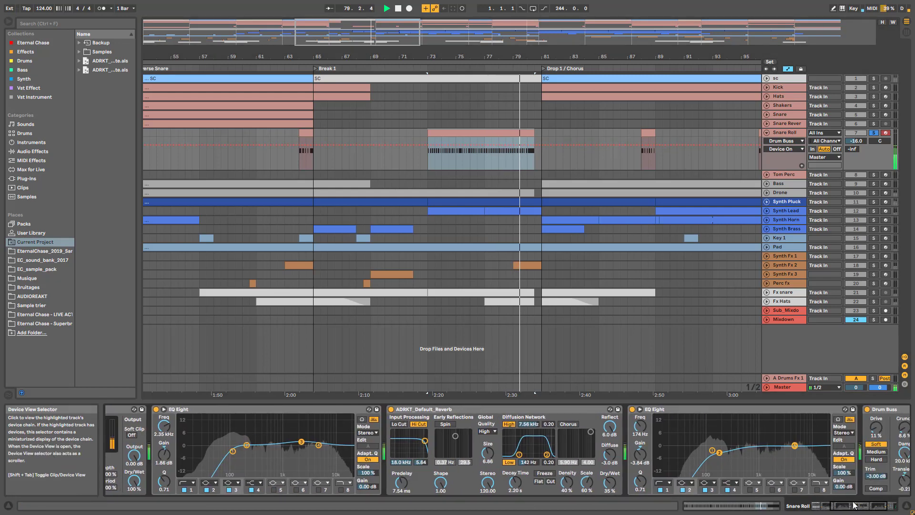
click(820, 507)
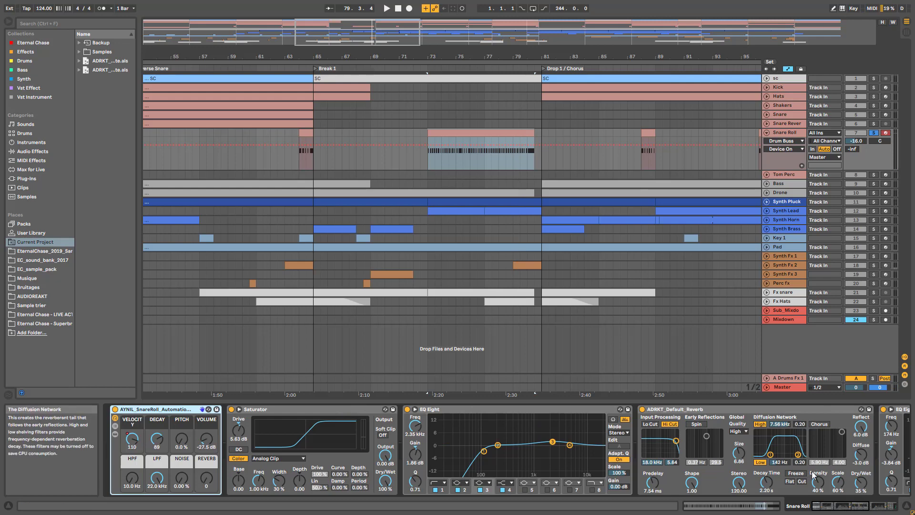
click(863, 509)
drag(861, 509, 832, 508)
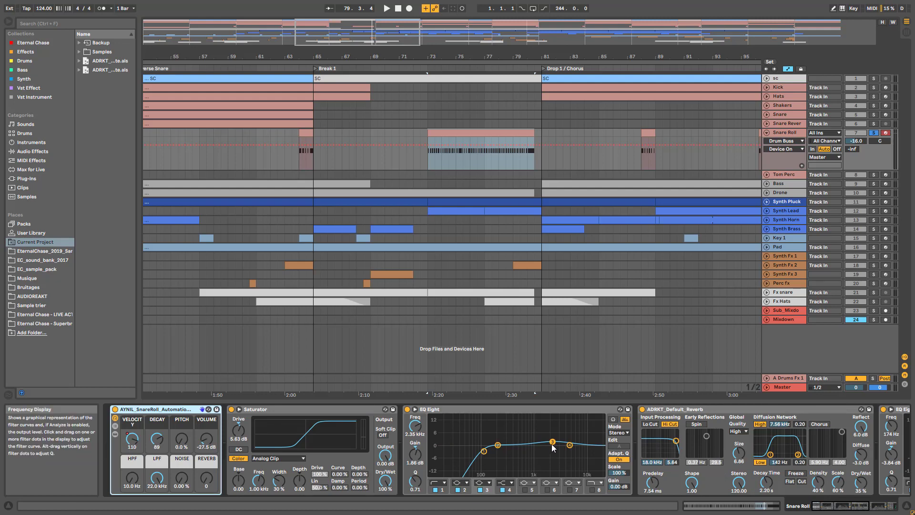
drag(844, 508, 860, 507)
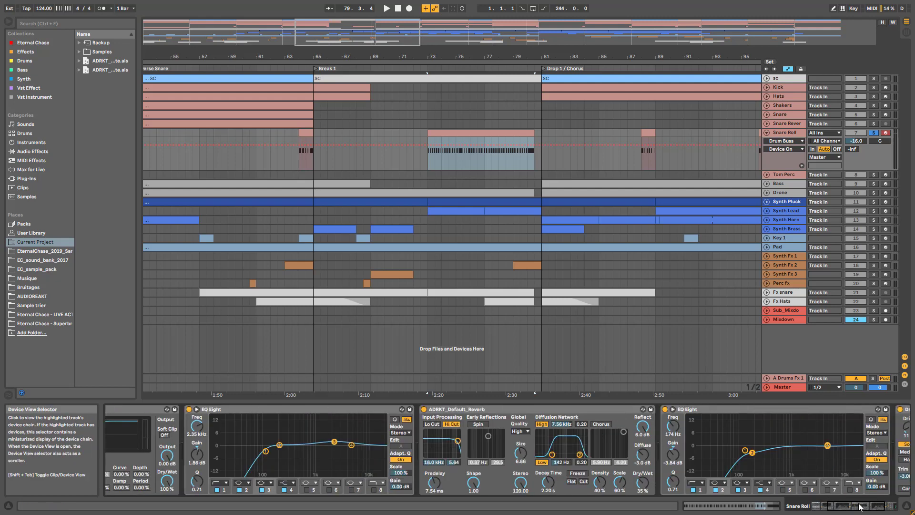
scroll(493, 457, right, 1)
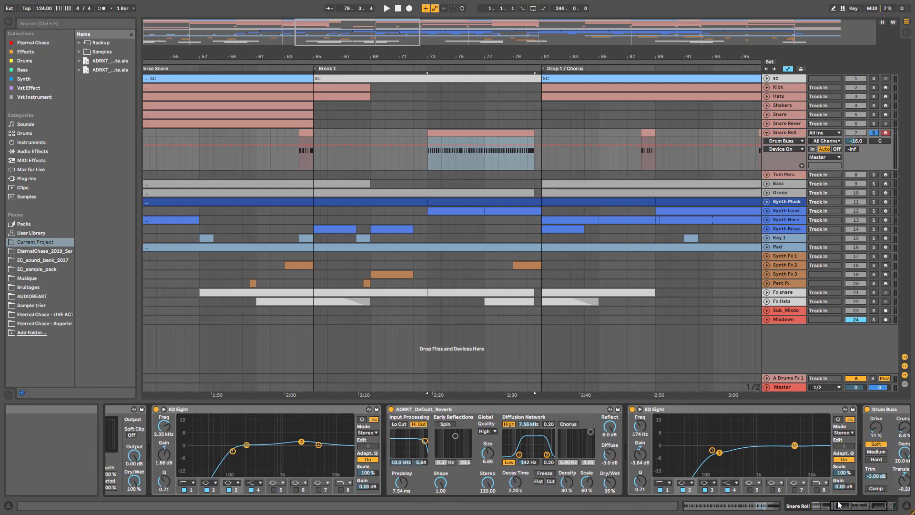
drag(840, 505, 851, 510)
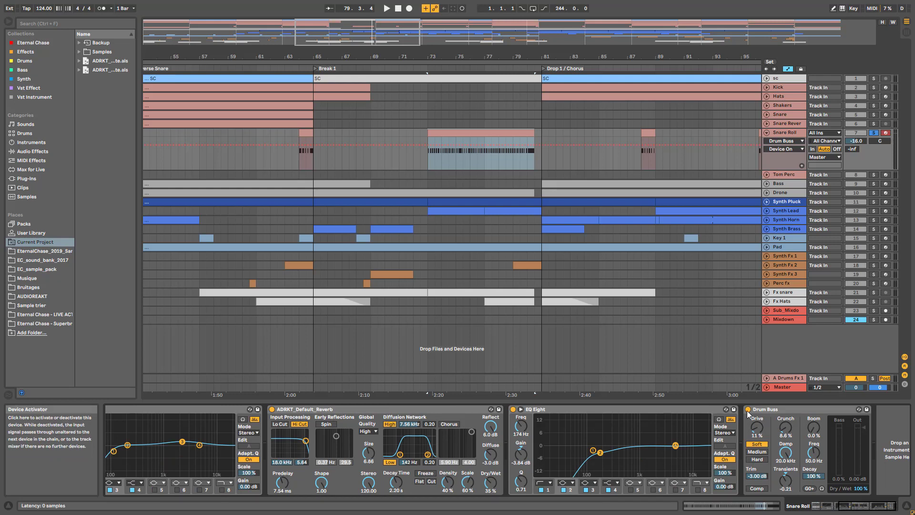
Play the long snare roll from bar 73 and compare it with Drum Buss switched off and on
key(space)
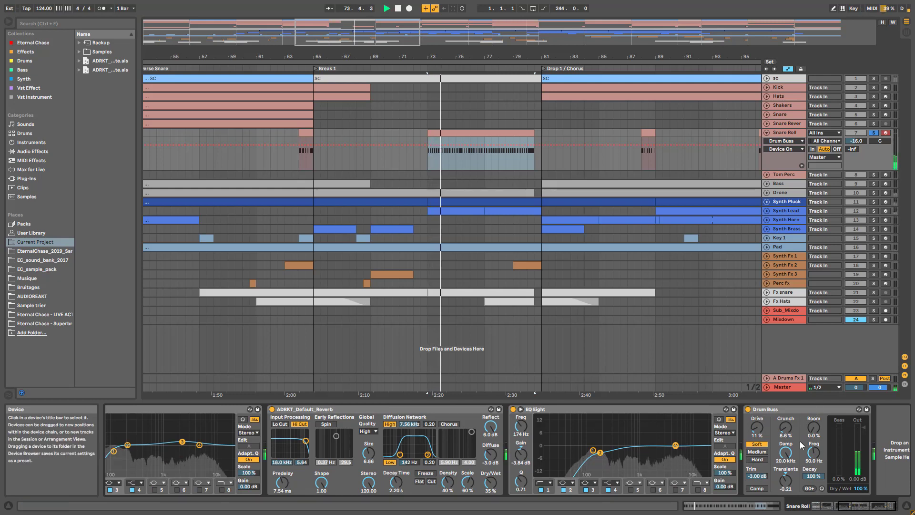
click(749, 409)
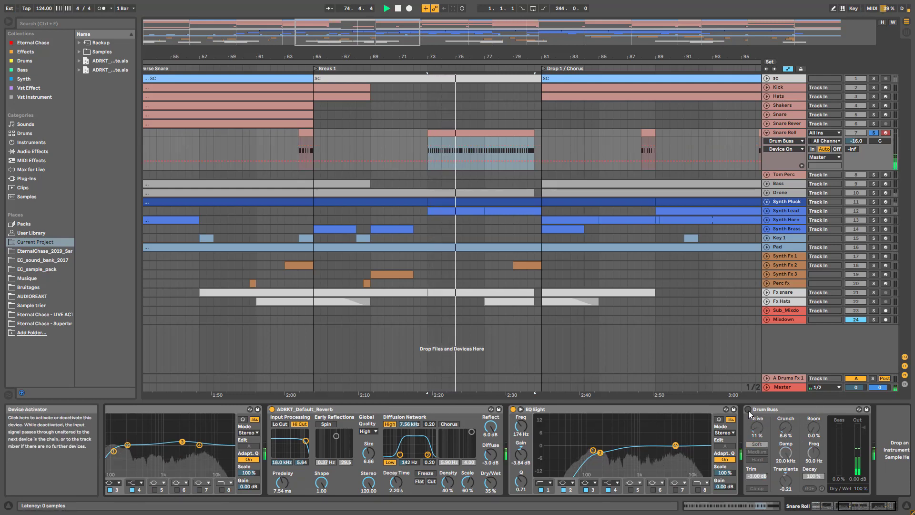
click(748, 410)
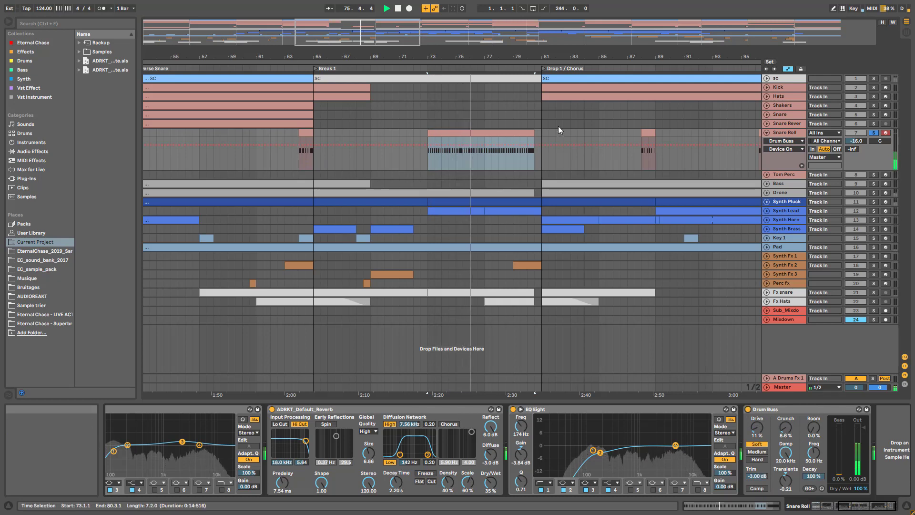
Unsolo the Snare Roll track, let the full mix play into Drop 1, and stop playback over a wider view of the sections
click(874, 133)
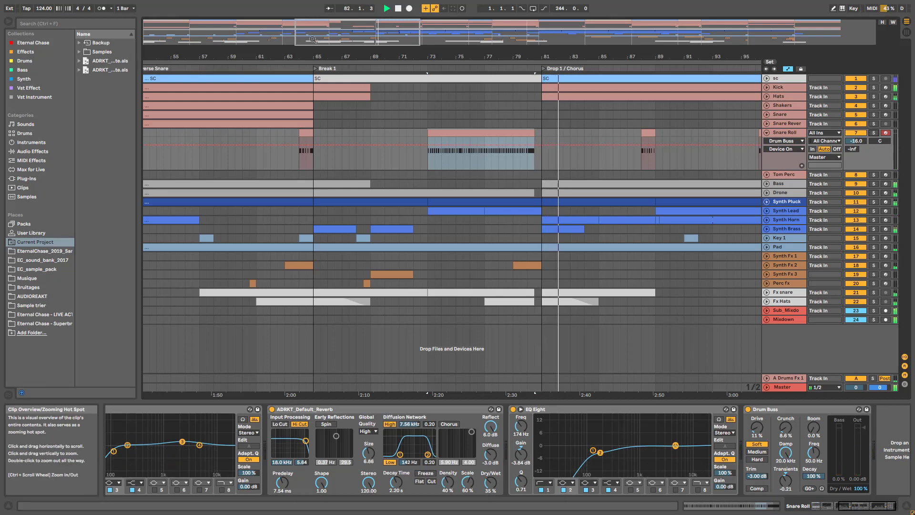
drag(362, 32, 322, 9)
key(space)
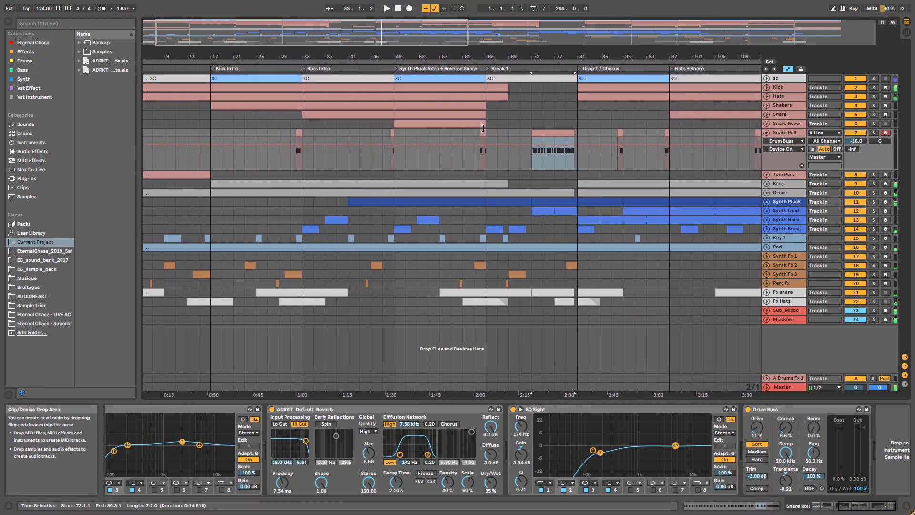
Play the short snare roll leading into the Bass Intro from bar 32, both in the full mix and soloed
click(300, 159)
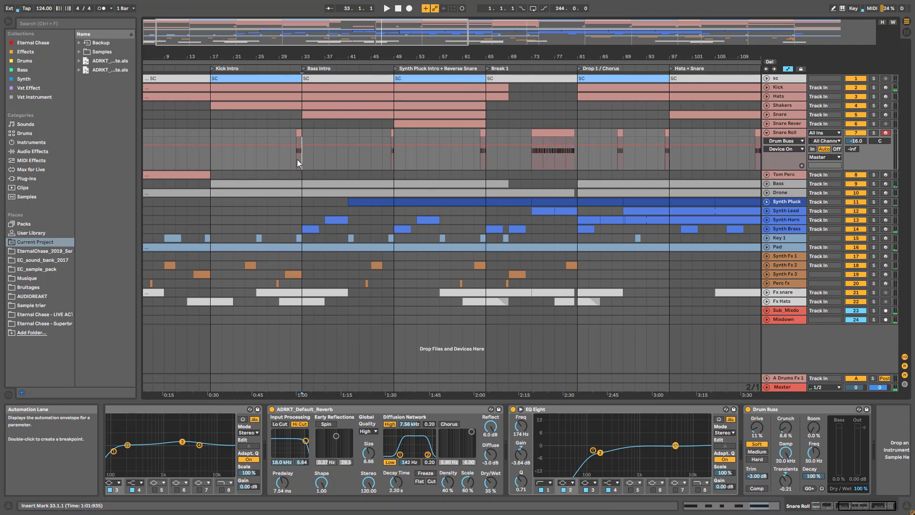
mouse_move(341, 33)
mouse_down()
mouse_move(343, 48)
mouse_move(274, 30)
mouse_up()
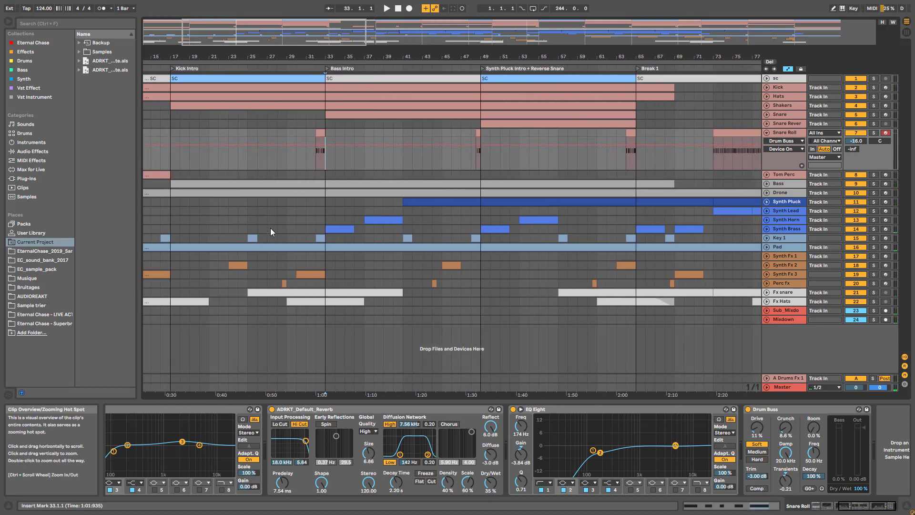
click(313, 154)
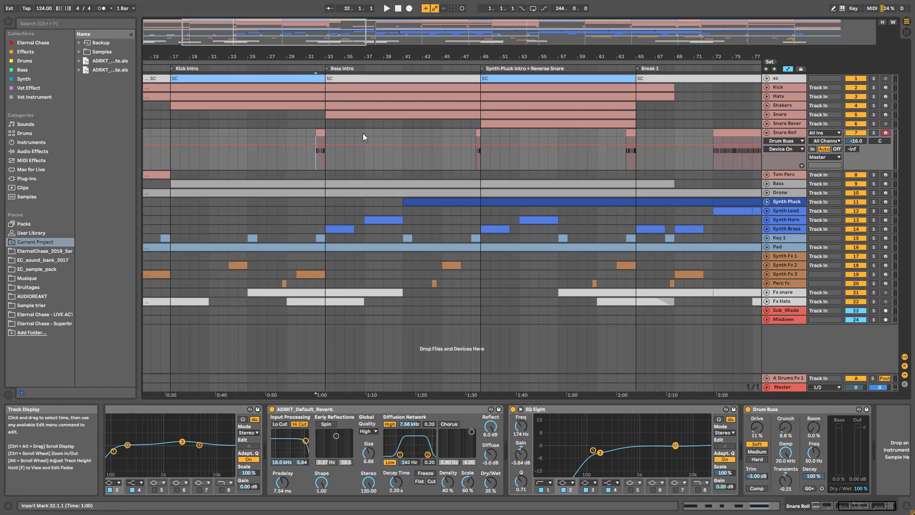
key(space)
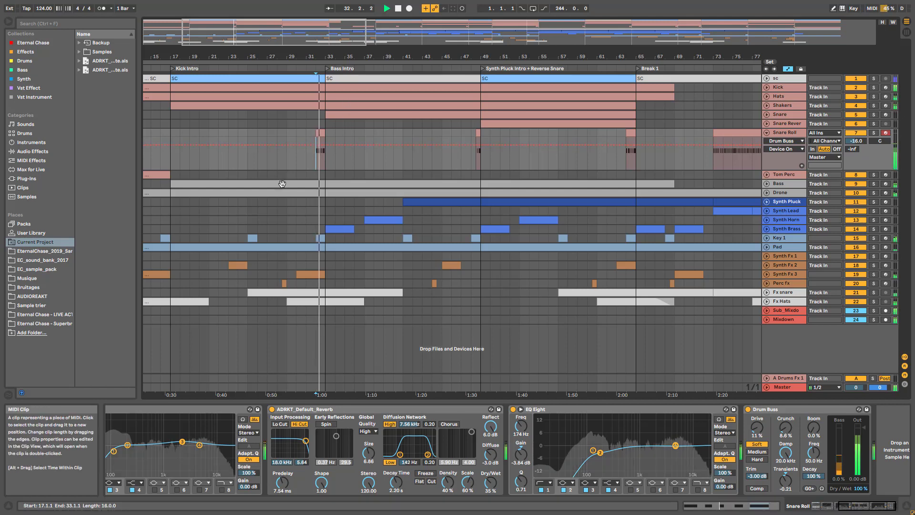
click(874, 132)
key(space)
click(874, 133)
key(space)
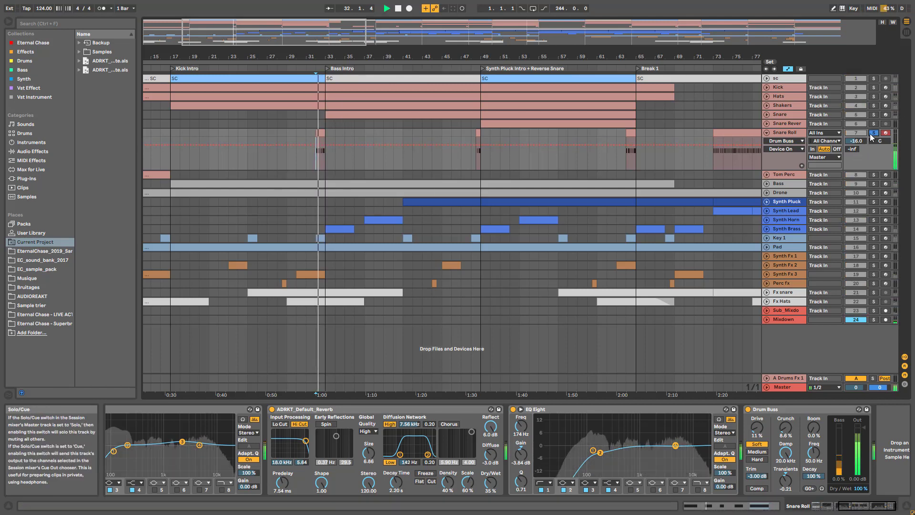
Play the short snare rolls leading into the Synth Pluck Intro and Break 1 within the full mix
click(473, 164)
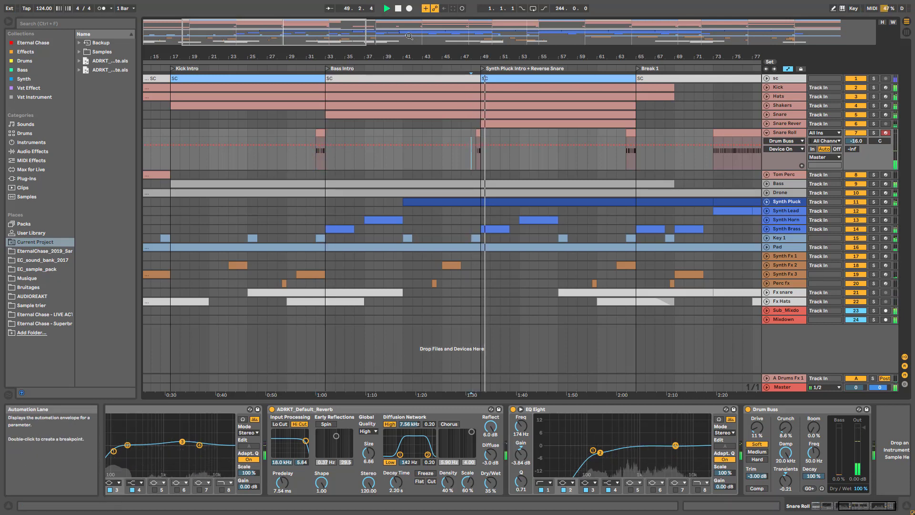
click(529, 167)
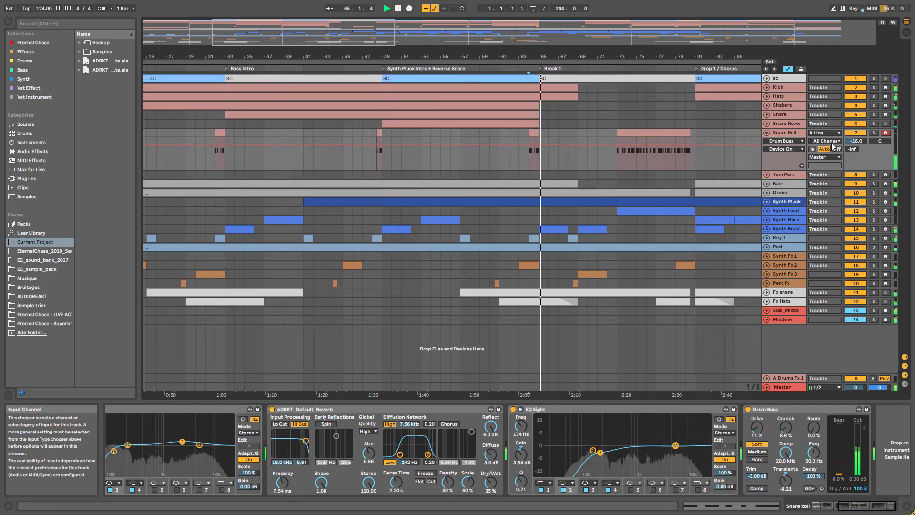
Stop playback, fold the Snare Roll track and widen the arrangement view to the later sections
drag(448, 57, 447, 26)
key(space)
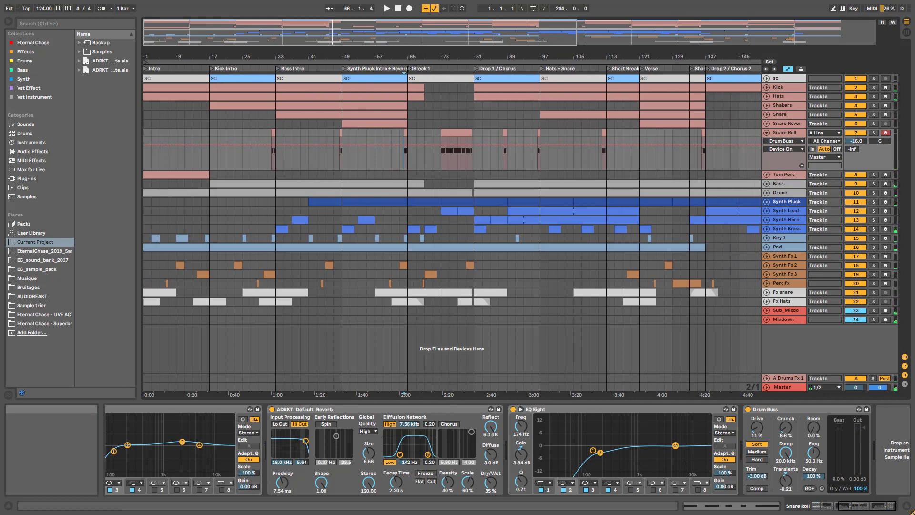
click(766, 133)
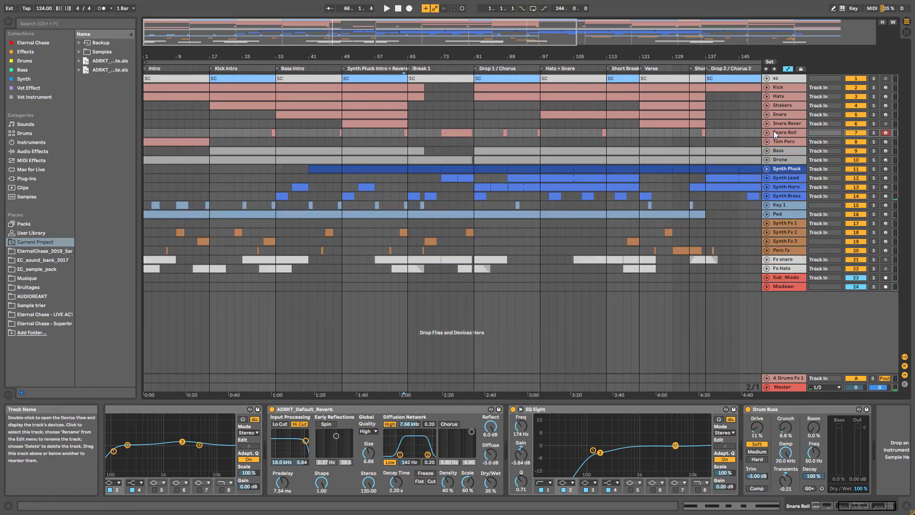
drag(495, 31, 496, 14)
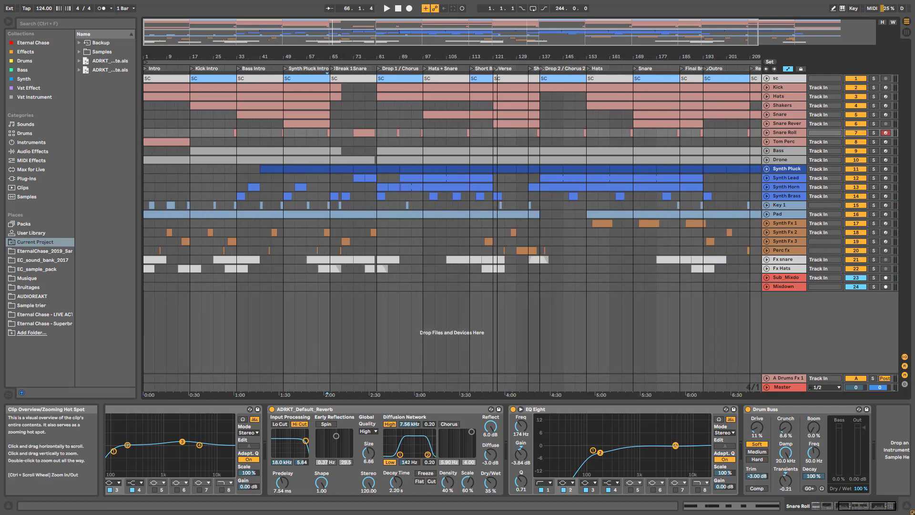
Solo the Tom Perc track, play its Intro clip and inspect the sample on its Drum Rack pad
click(785, 141)
click(874, 142)
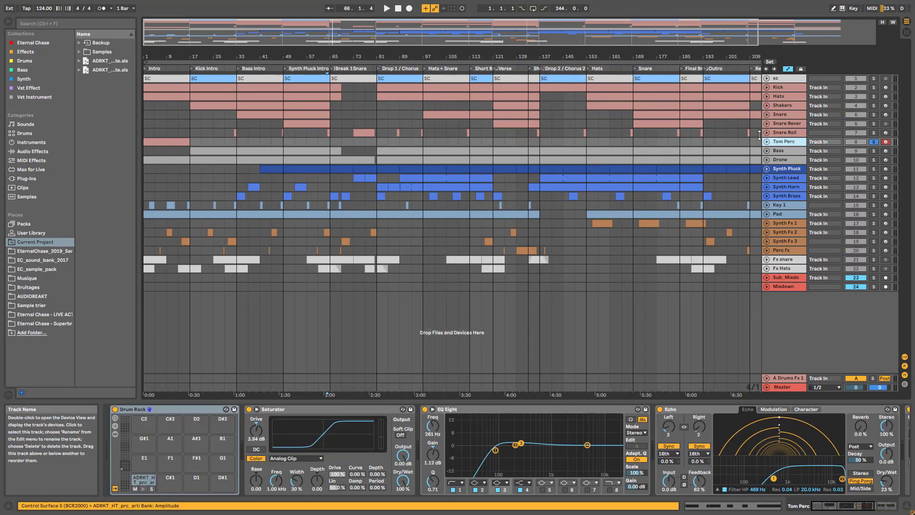
click(157, 140)
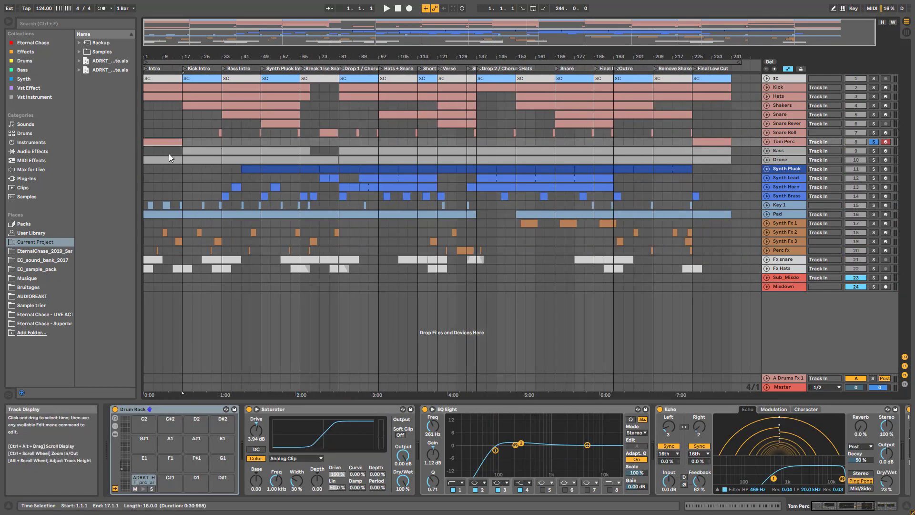
click(766, 141)
click(141, 481)
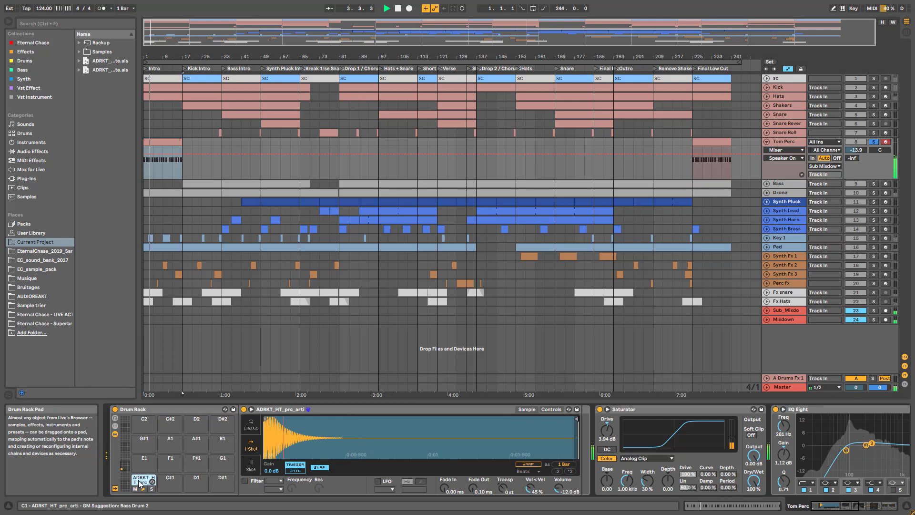
double_click(139, 481)
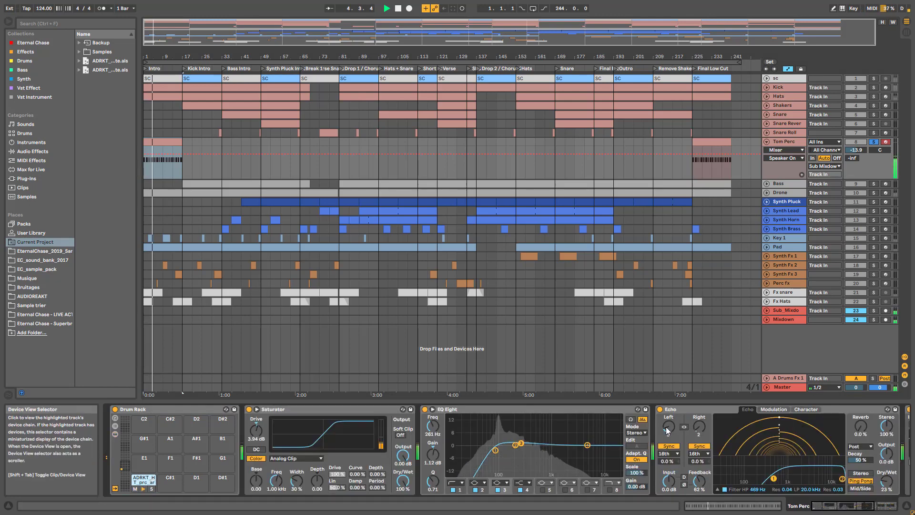
Compare the tom percussion with Echo switched off and on, view the Reverb after it, and stop playback
click(660, 410)
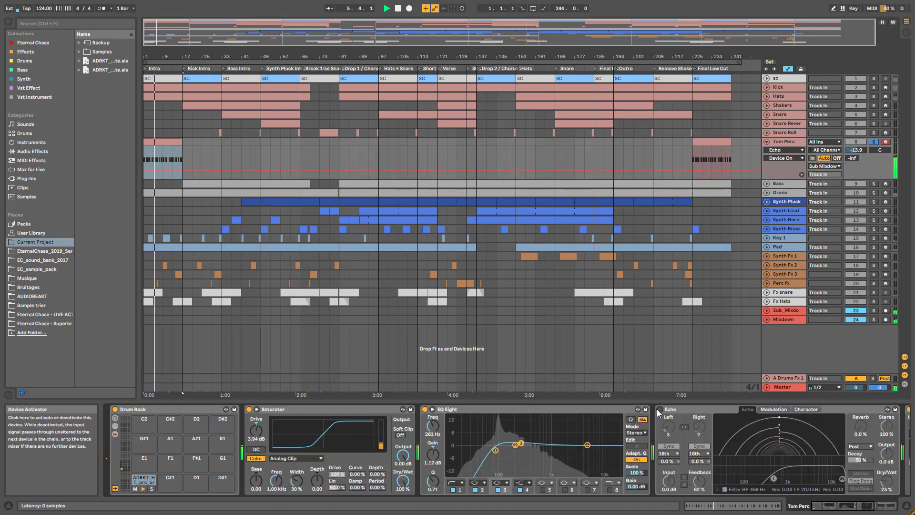
click(660, 409)
drag(856, 507, 882, 504)
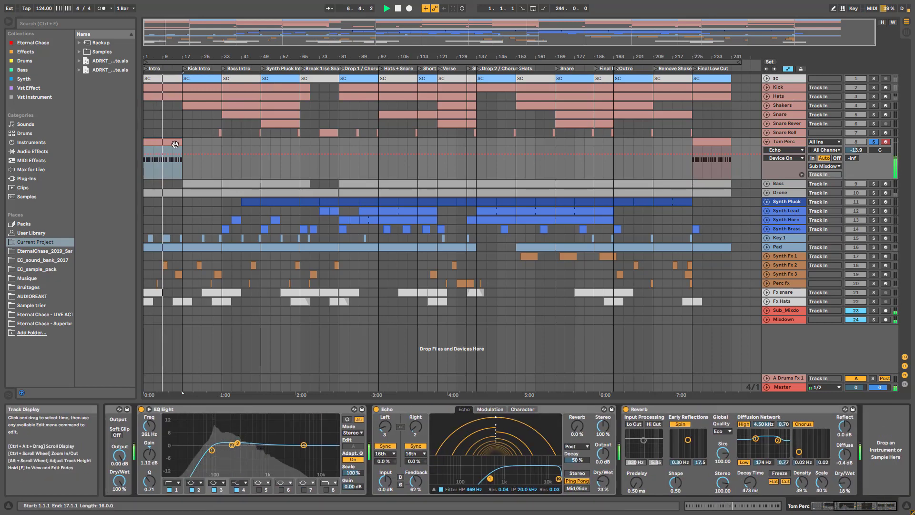
key(space)
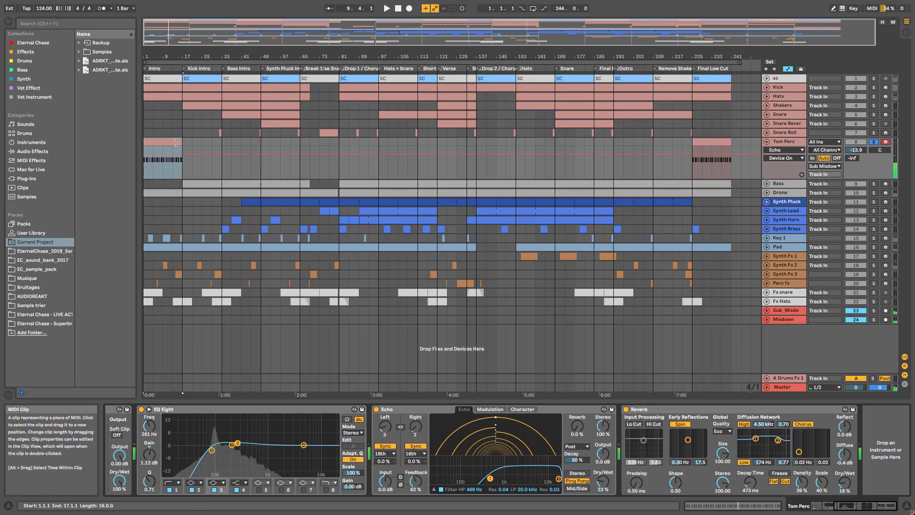
Unsolo Tom Perc, play the Intro into the Kick Intro within the full mix, and view the tom clip's notes
drag(288, 33, 251, 47)
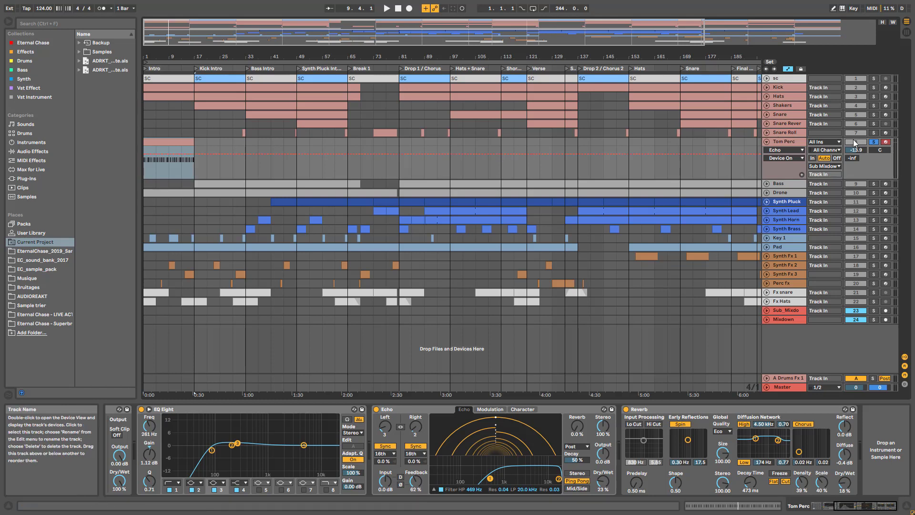
click(877, 144)
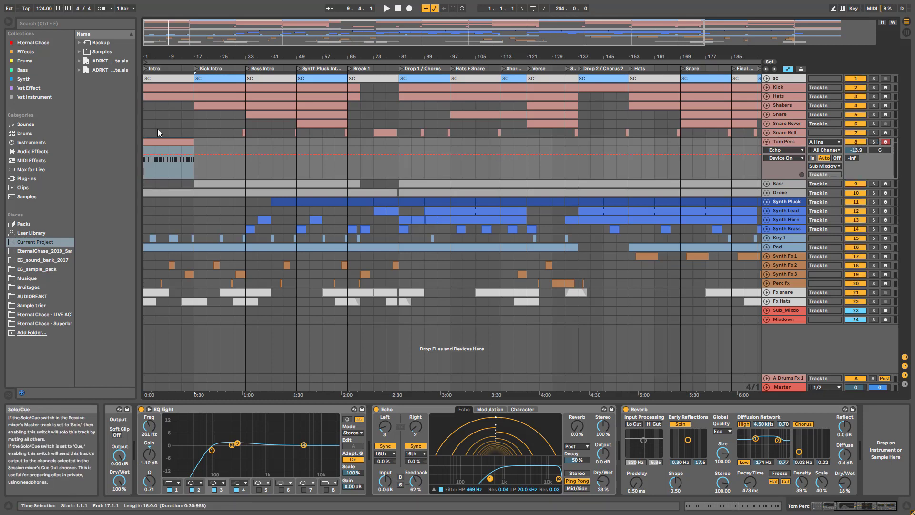
click(389, 9)
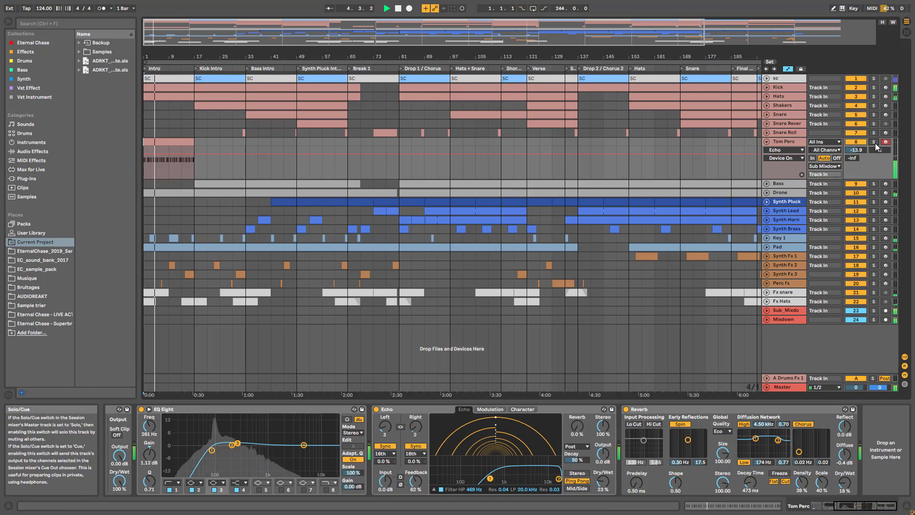
click(164, 153)
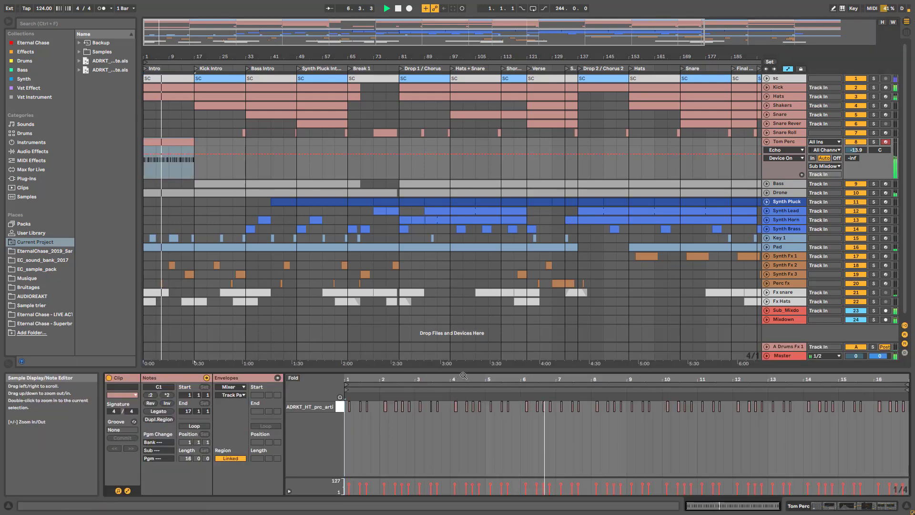
drag(463, 376, 465, 386)
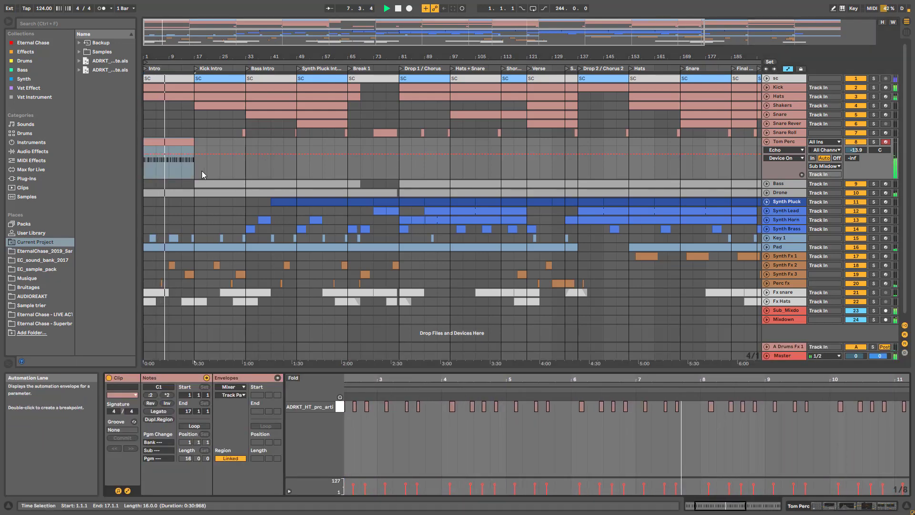
click(199, 170)
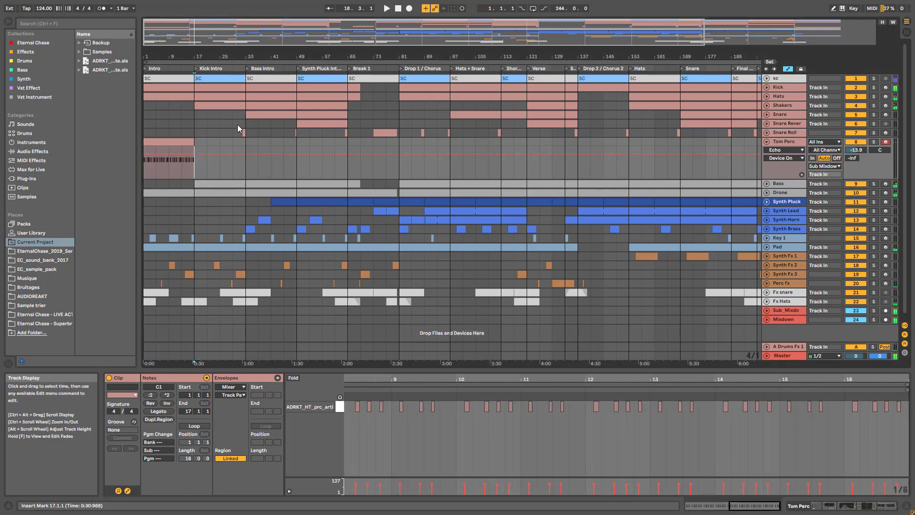
Duplicate the Intro's Tom Perc clip into the Kick Intro and play that section
click(235, 104)
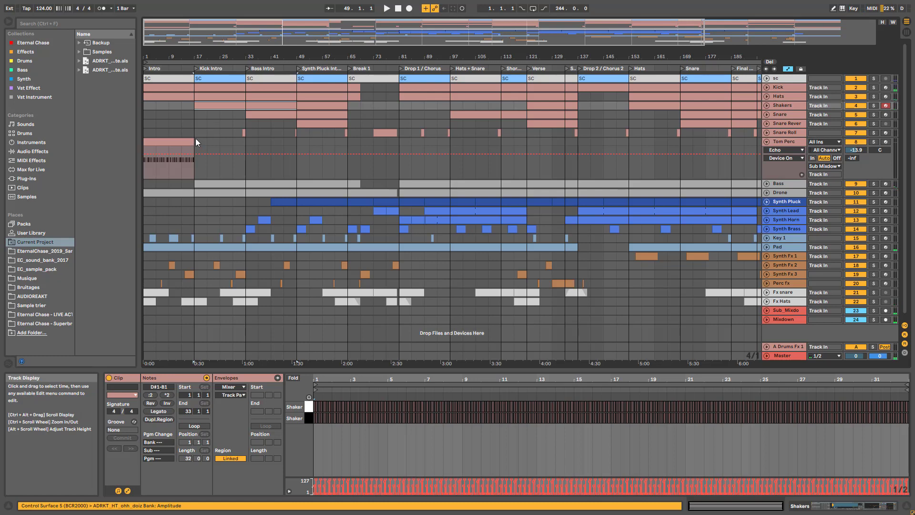
click(191, 146)
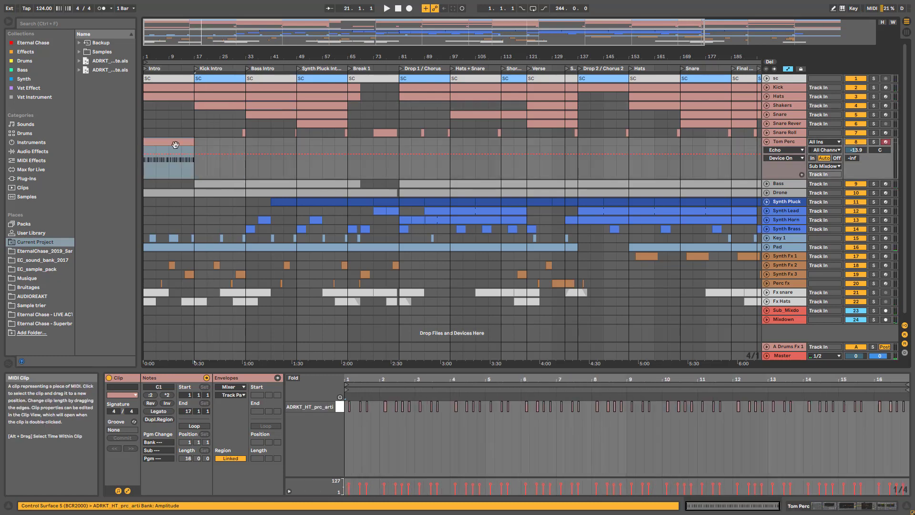
key(ctrl+d)
click(206, 168)
key(space)
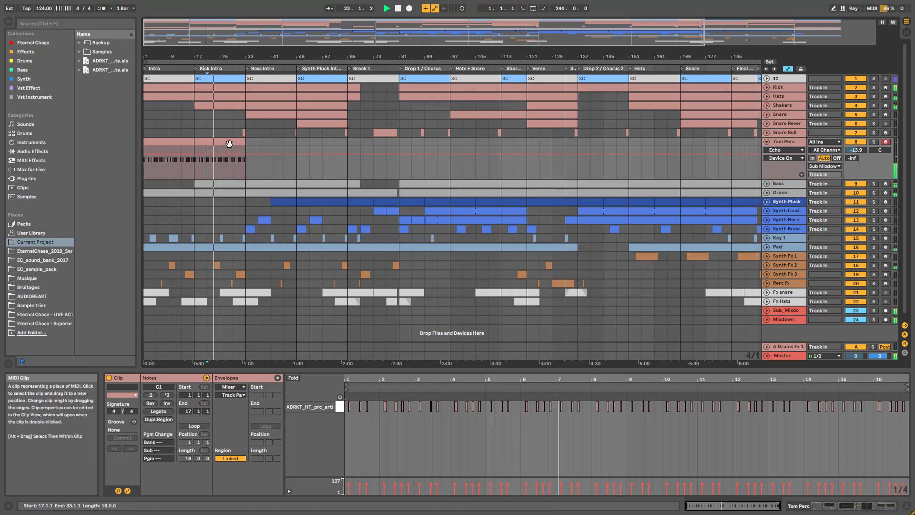
Stop playback and delete the duplicated Tom Perc clip from the Kick Intro
key(space)
click(229, 144)
key(Delete)
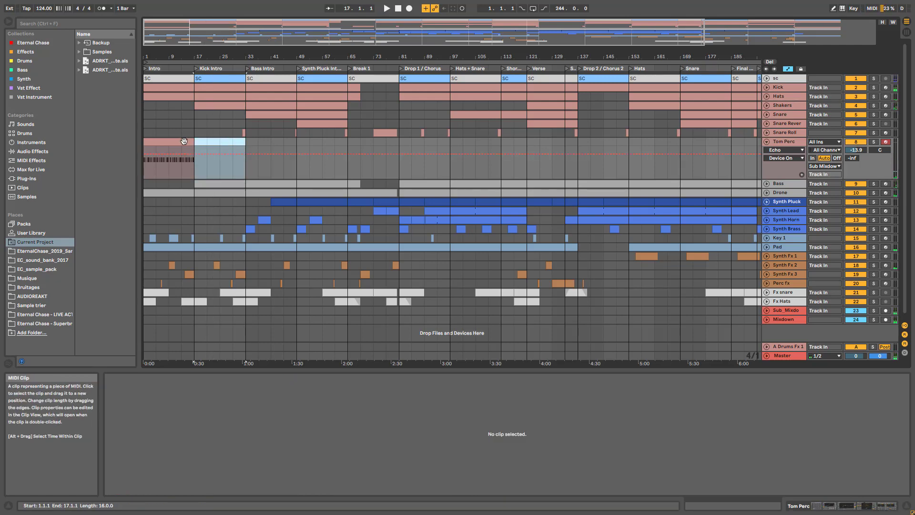
Show the whole arrangement, locate the Tom Perc clip in Final Low Cut, and fold the Tom Perc track
click(172, 153)
key(minus)
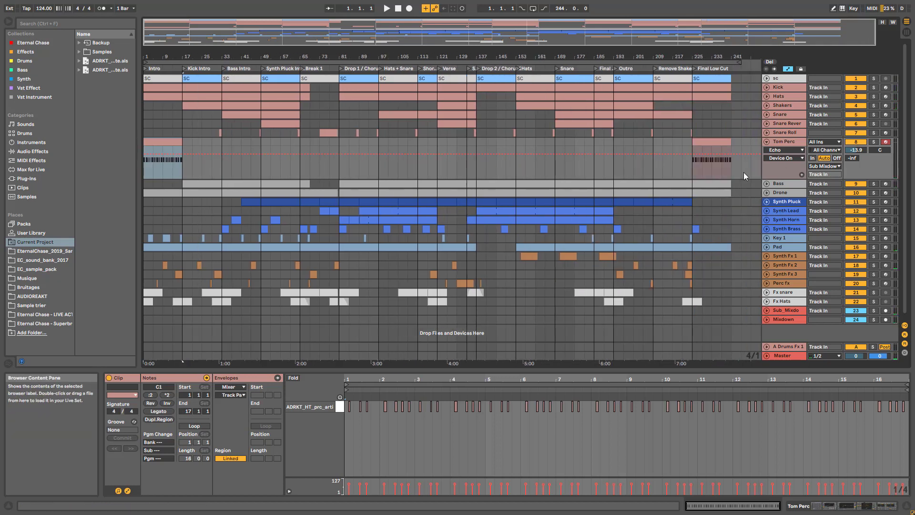
click(713, 162)
key(space)
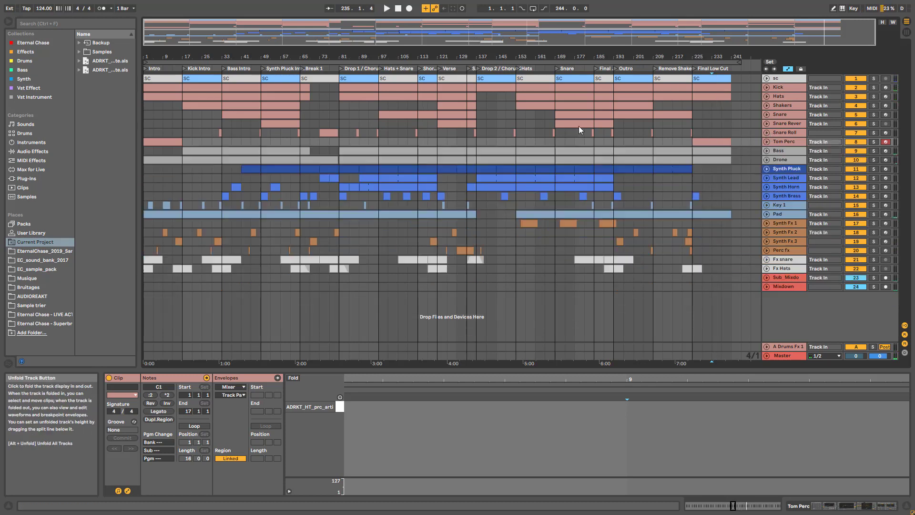
click(767, 142)
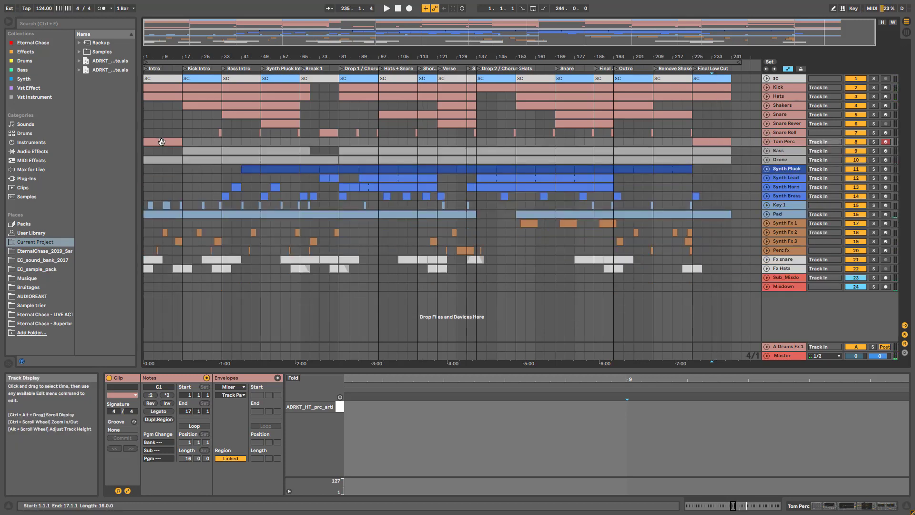
Unfold and solo the Bass track, play it from the Bass Intro, and view its Arpeggiator and Wavetable device chain
click(785, 150)
click(767, 151)
click(874, 151)
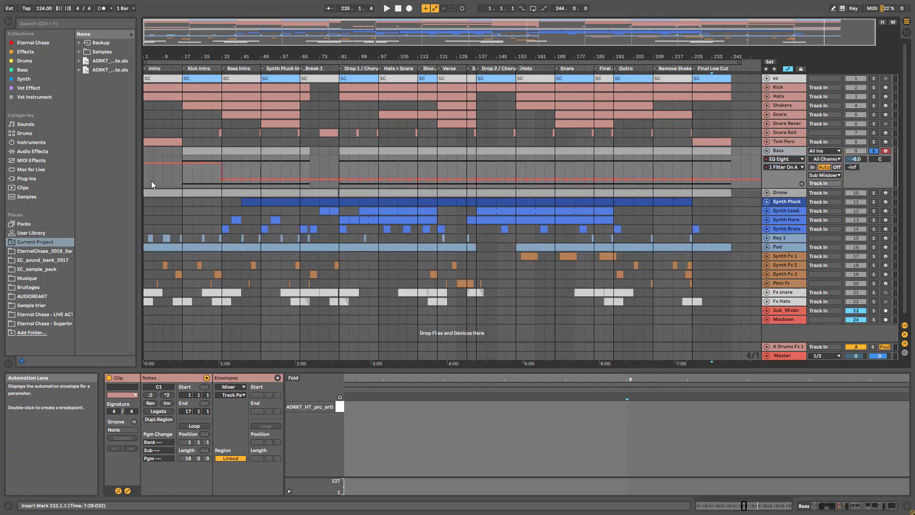
click(233, 167)
key(space)
click(777, 152)
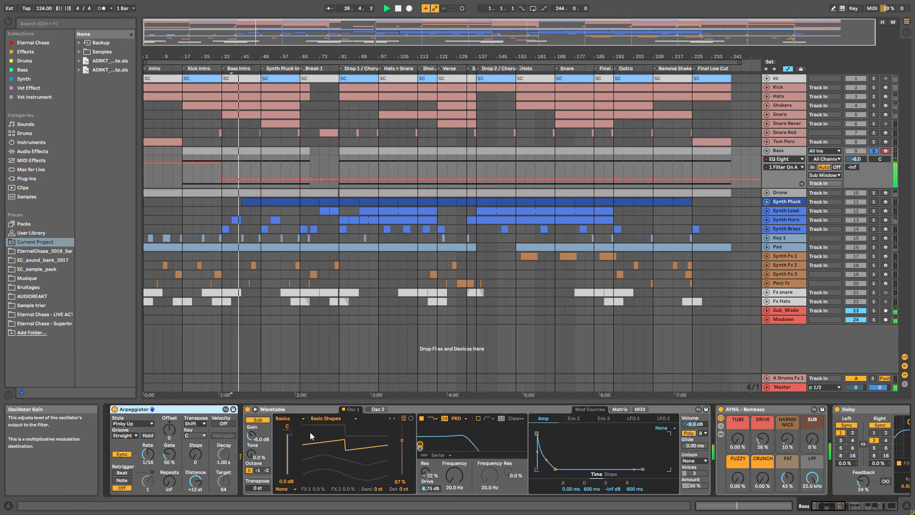
key(space)
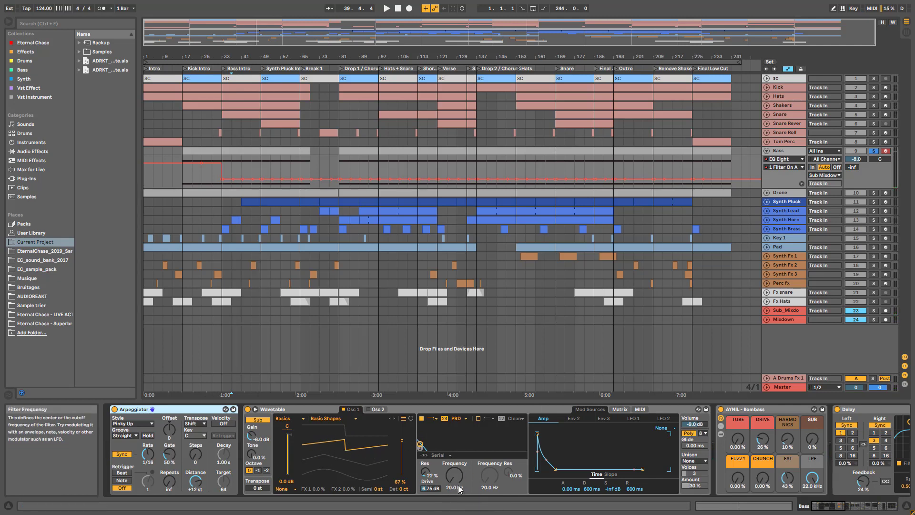
Examine the Amp envelope's modulation of Filter 1 Freq in Wavetable's matrix, and return to the modulation sources
click(620, 411)
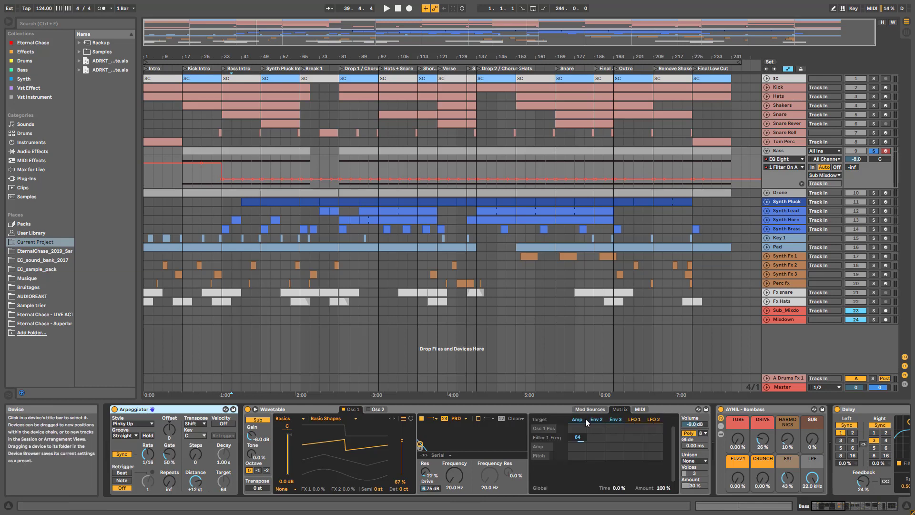
click(577, 437)
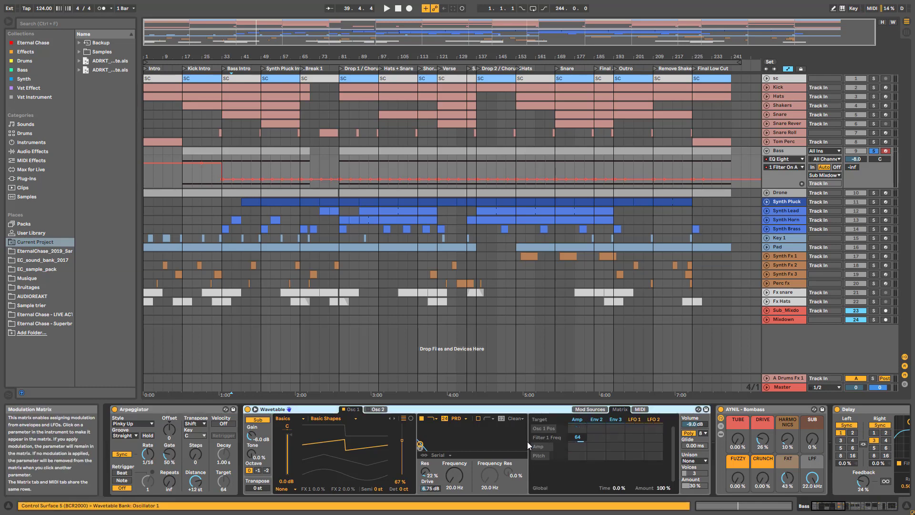
click(590, 409)
Play the soloed bass and open its Bass Intro clip in an enlarged note editor
key(space)
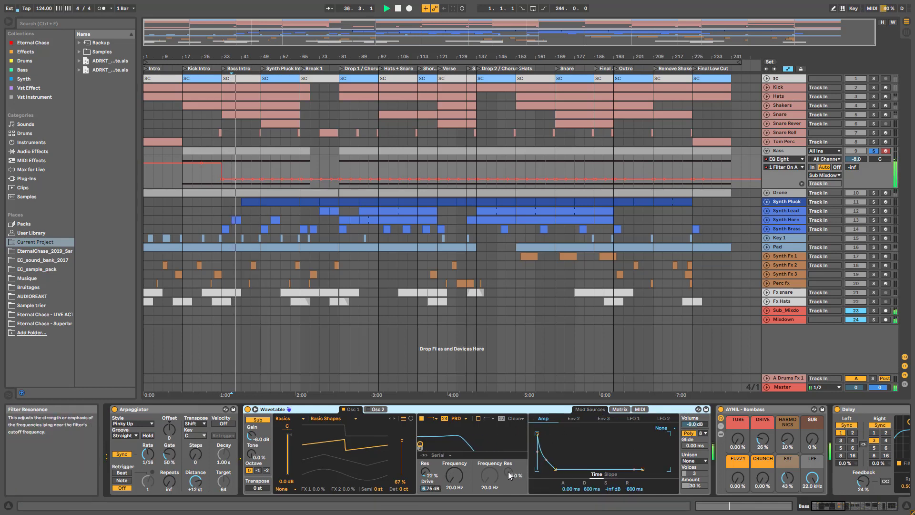
double_click(251, 152)
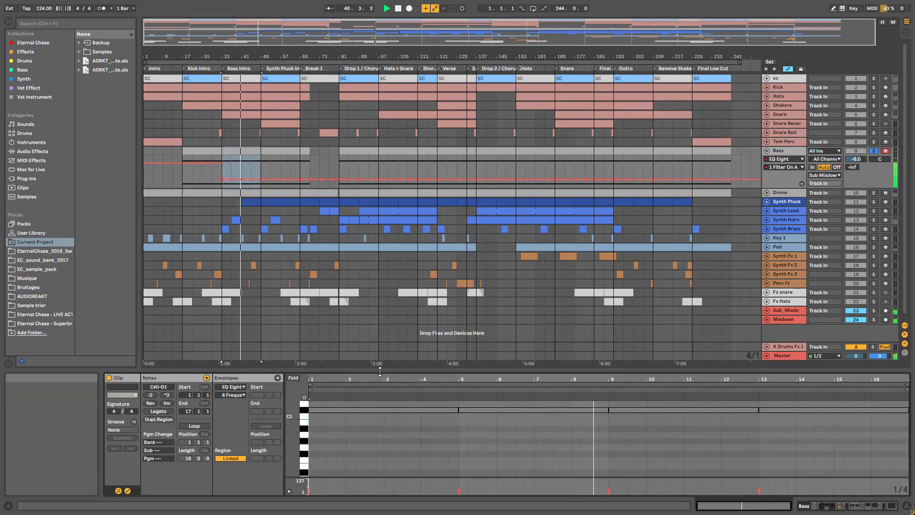
drag(377, 372, 419, 248)
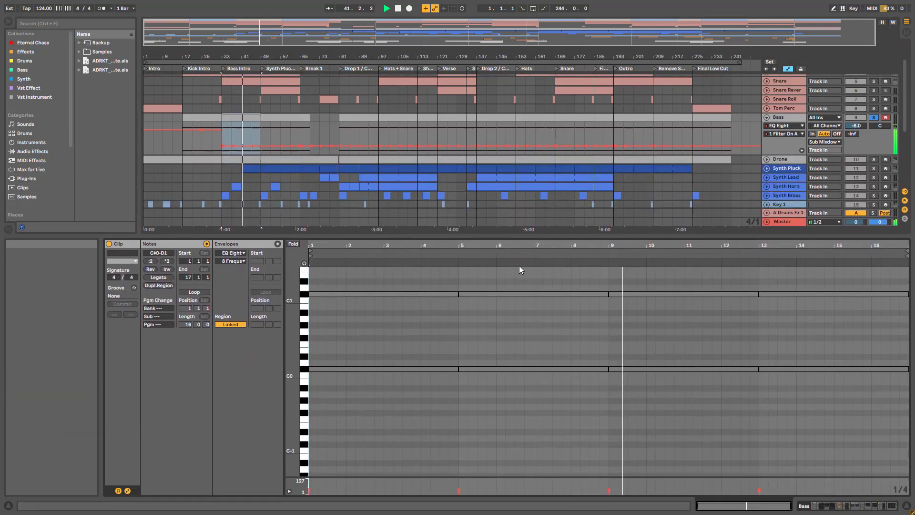
Delete the C#0 note starting at bar 9 of the bass clip and undo the deletion
click(664, 370)
key(Delete)
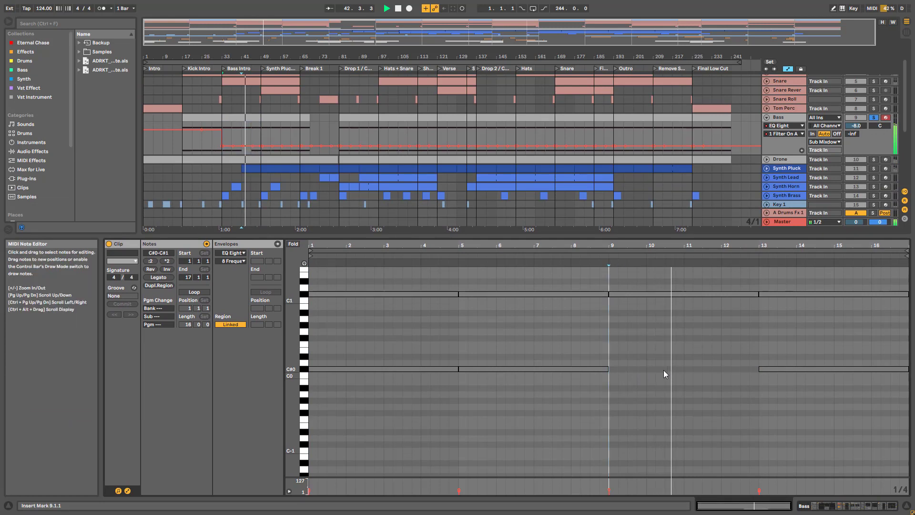
key(ctrl+z)
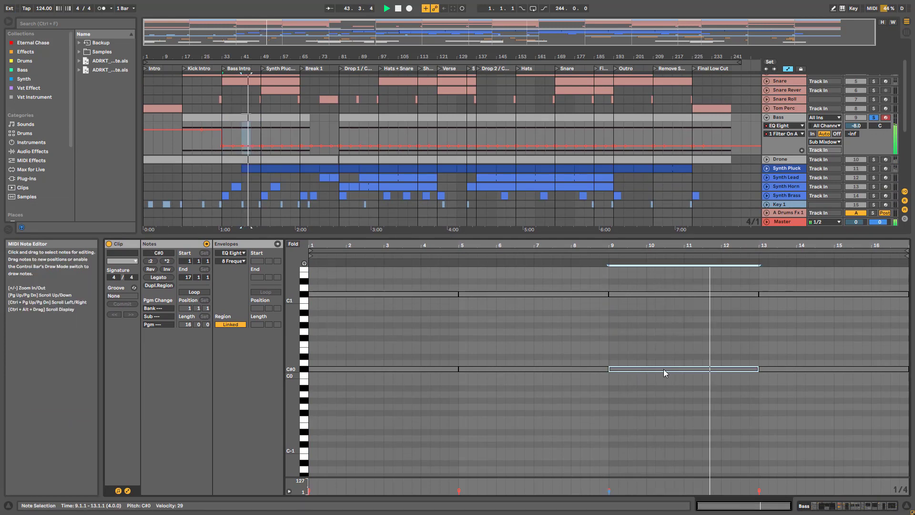
Restart playback of the soloed bass clip and reduce the height of the note editor
key(space)
key(space)
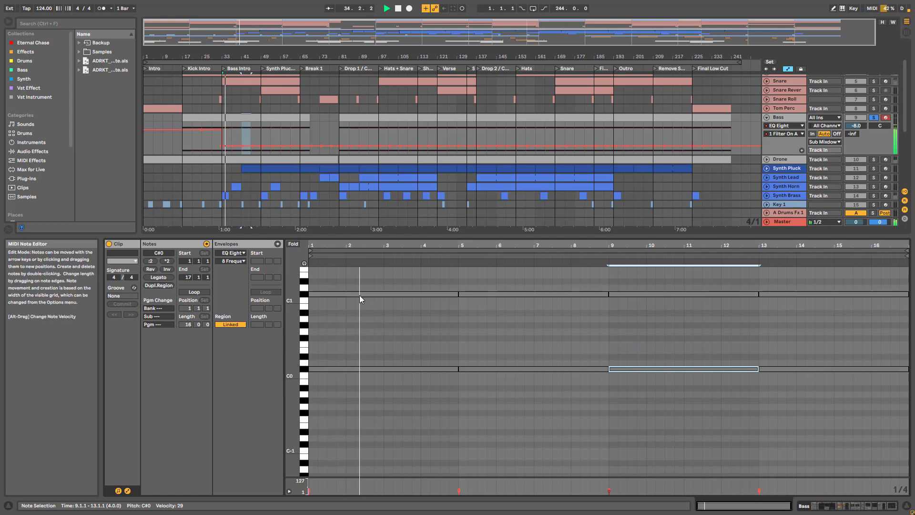
drag(377, 237, 378, 298)
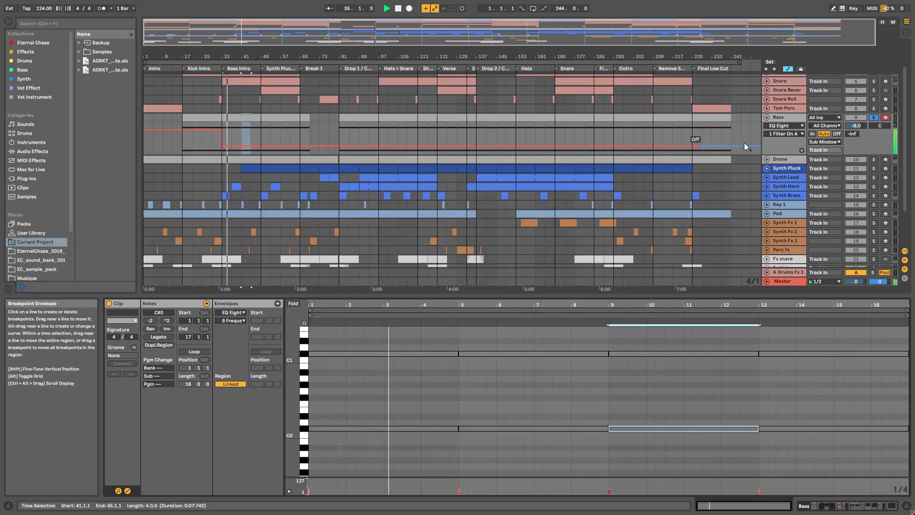
Display the Bass track's device chain and examine the effects from the Bombass rack to the Saturator
double_click(782, 117)
click(782, 116)
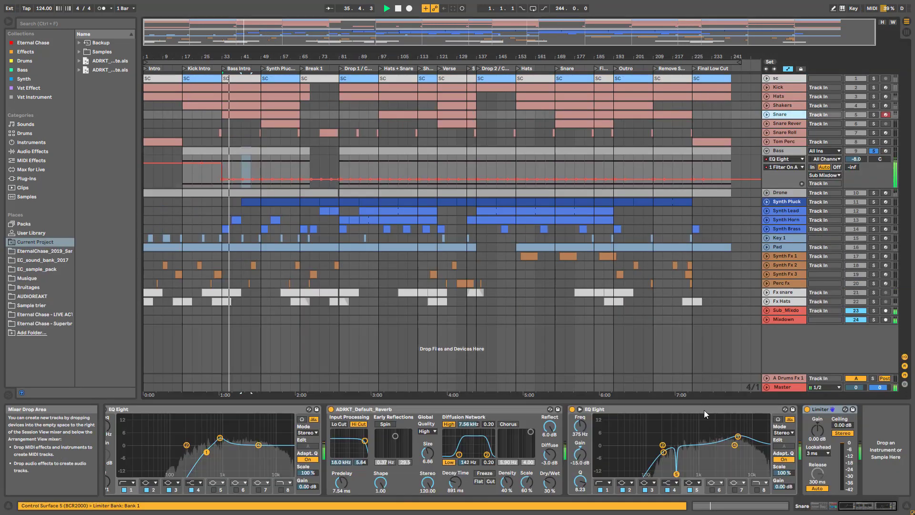
click(782, 151)
drag(825, 507, 849, 496)
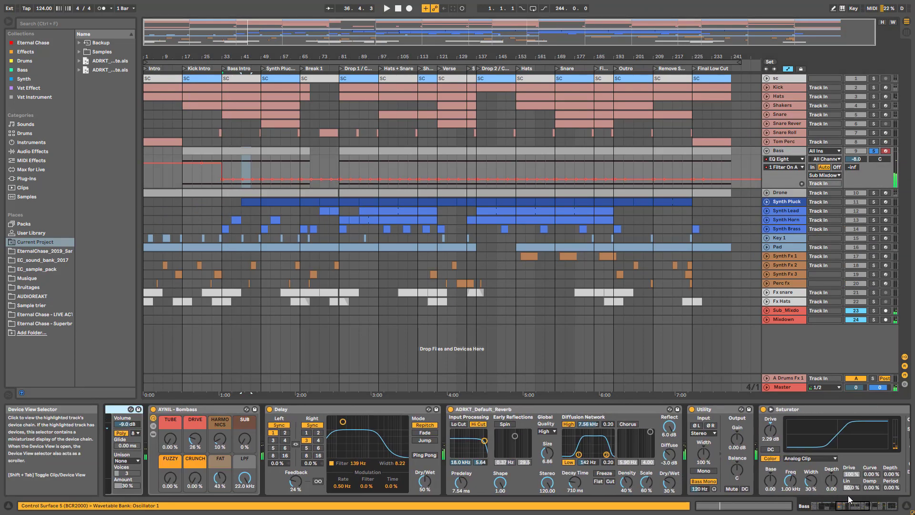
Bypass the Bass track's Delay and compare the sound with the Bombass rack switched off and on
click(269, 409)
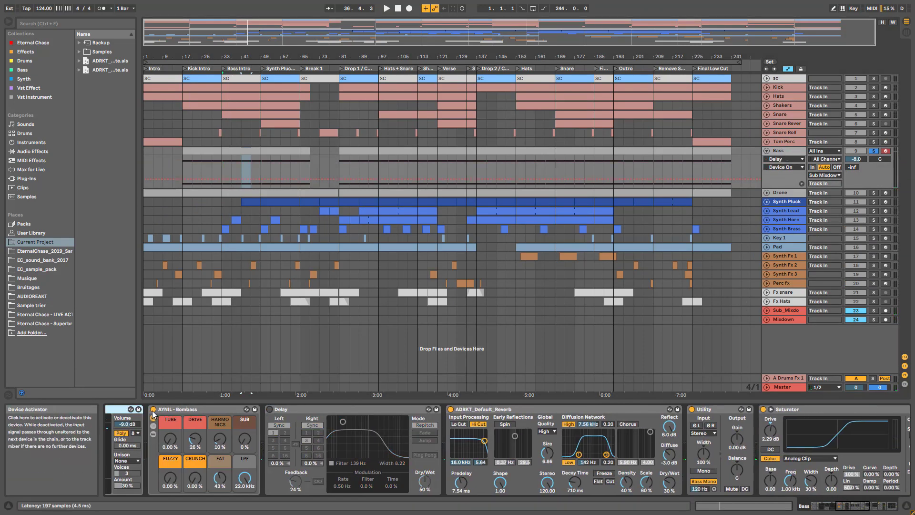
click(153, 409)
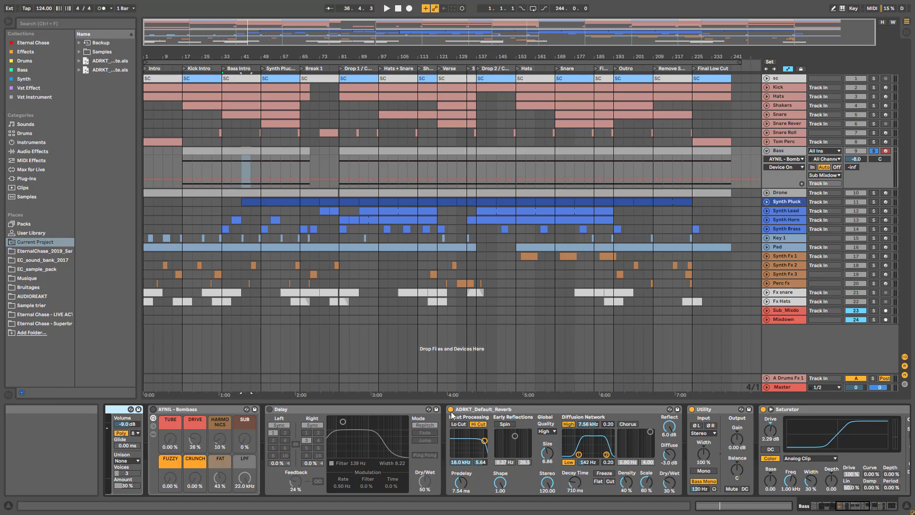
mouse_move(841, 506)
mouse_down()
mouse_move(855, 509)
mouse_move(831, 508)
mouse_up()
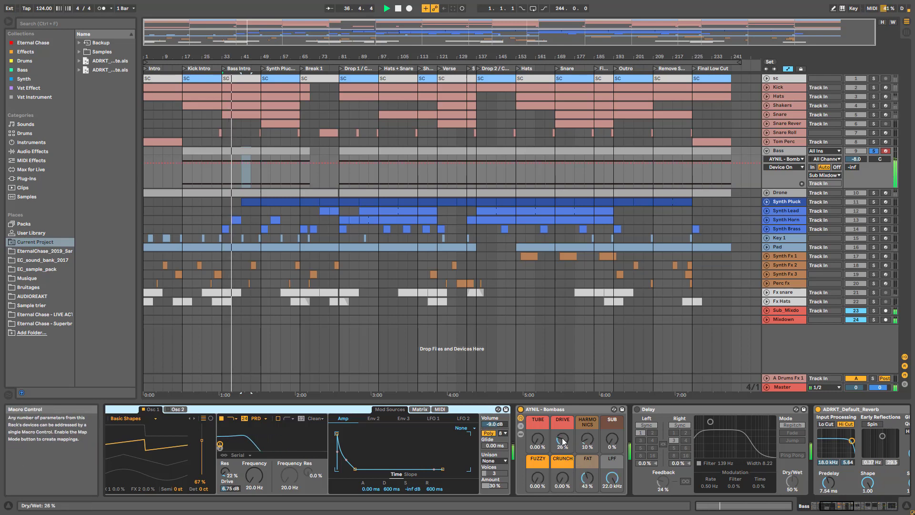
Try other Drive and Fat macro amounts in the Bombass rack during playback and restore the original amounts
drag(560, 444, 561, 472)
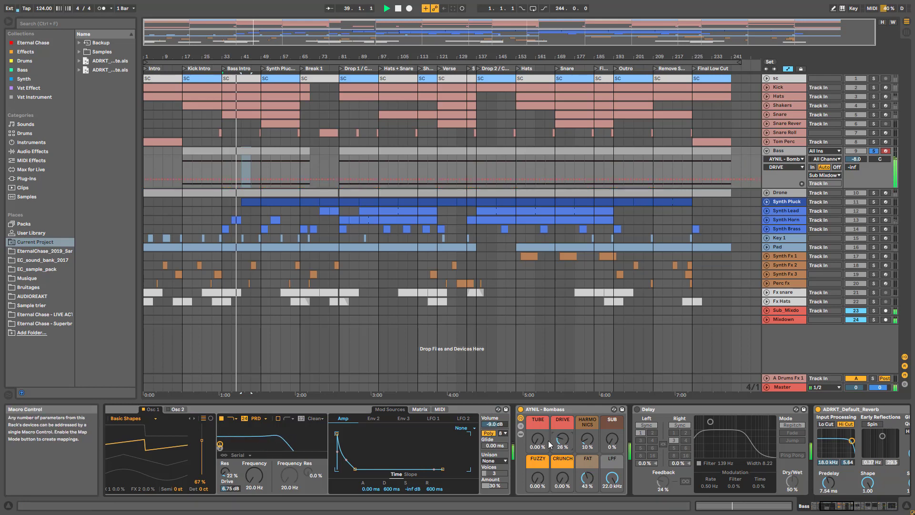
drag(588, 446, 585, 505)
key(ctrl+z)
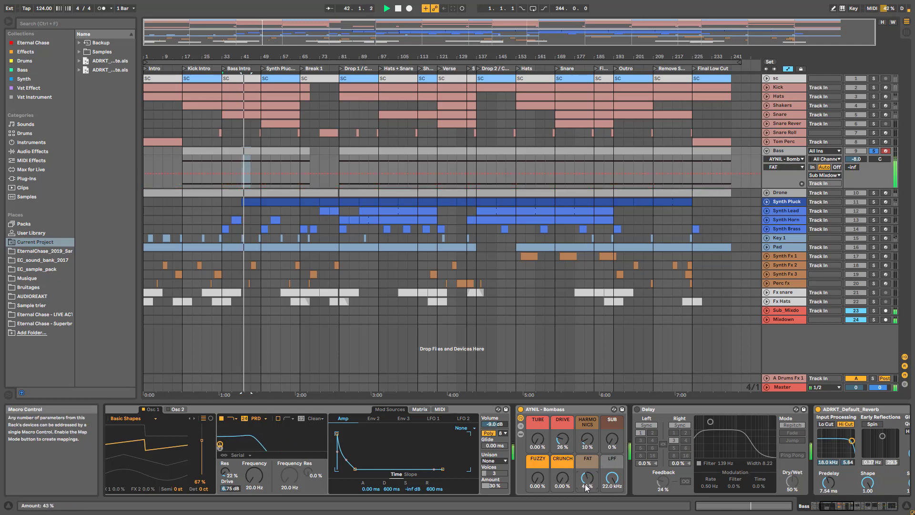
Switch the Bass Delay back on, and compare the bass with the ADRKT_Default_Reverb bypassed and active
click(638, 410)
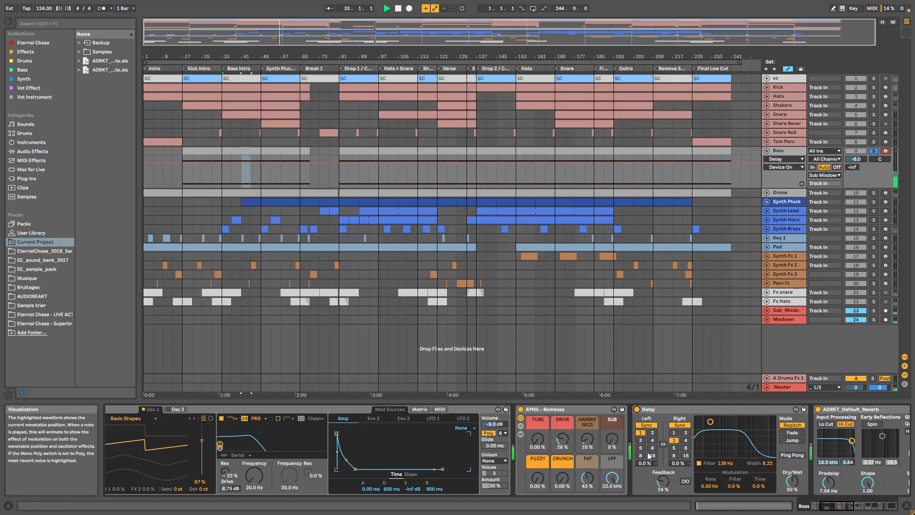
drag(834, 506, 848, 506)
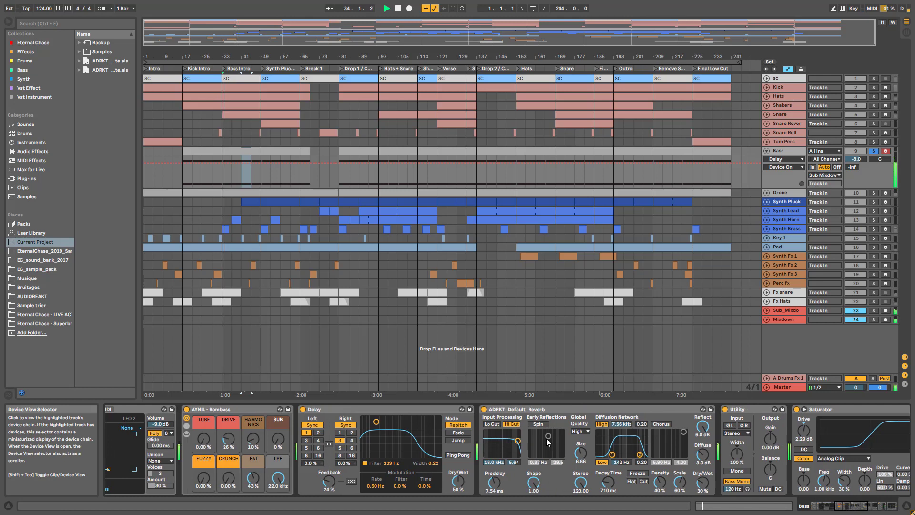
click(484, 410)
click(484, 410)
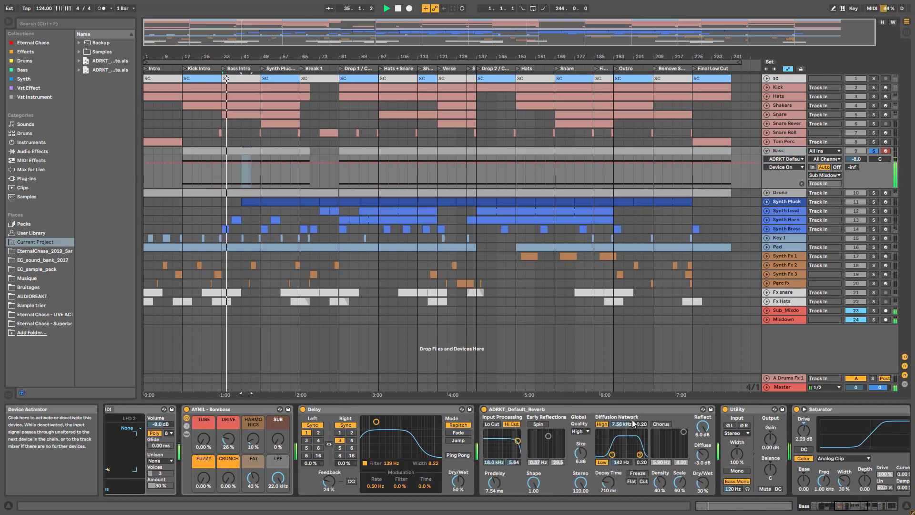
drag(852, 507, 857, 507)
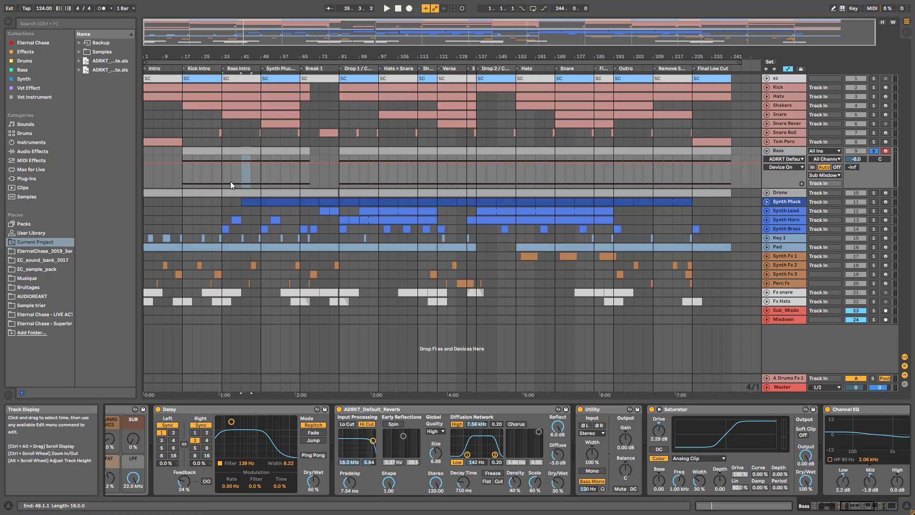
Unsolo the Bass to compare its reverb off and on in the full mix, and solo it again
key(space)
click(872, 151)
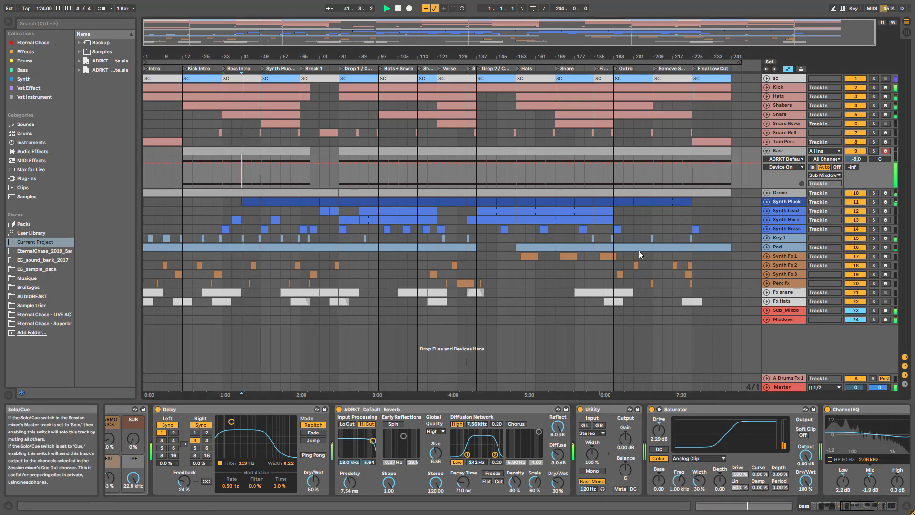
click(339, 410)
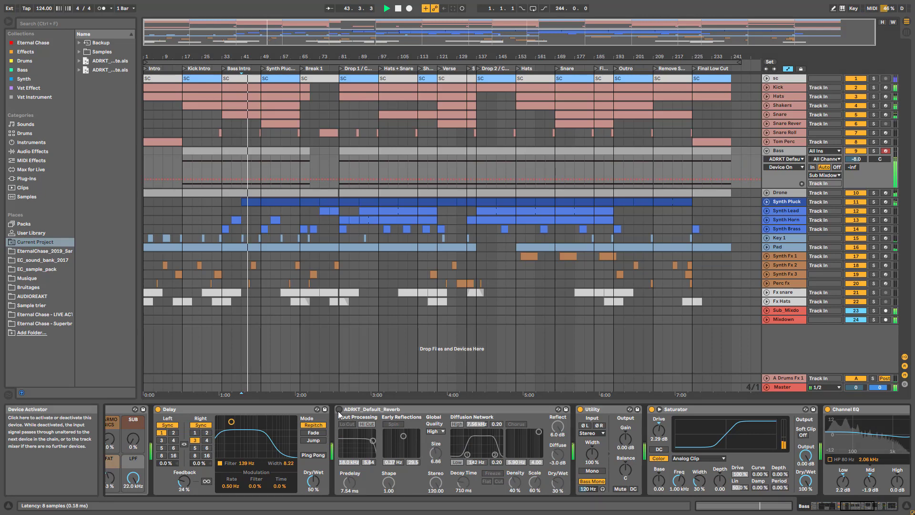
click(339, 410)
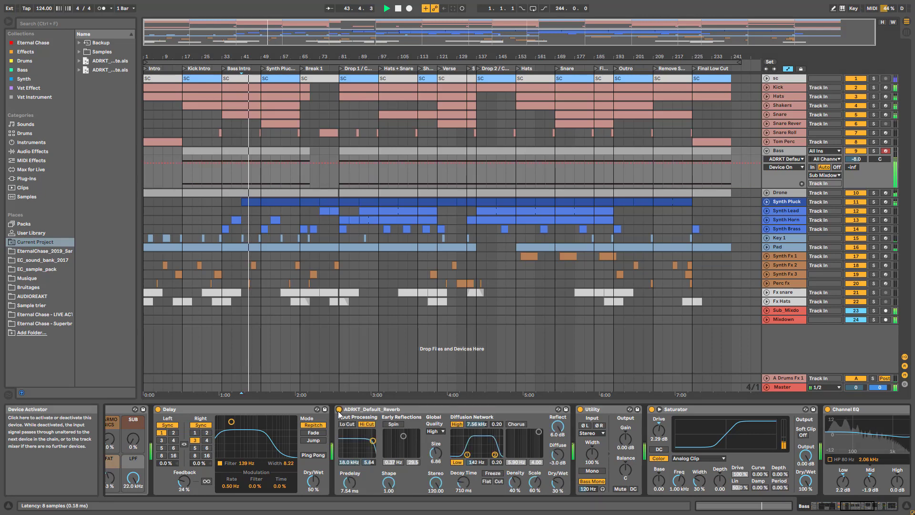
key(space)
click(874, 151)
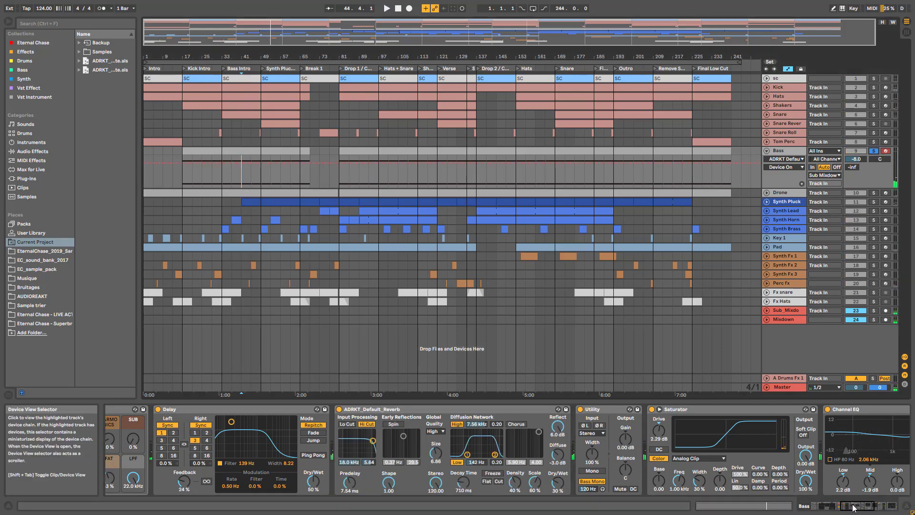
Play the soloed bass and compare it with the Saturator and the Channel EQ each bypassed and re-enabled
drag(854, 506, 863, 509)
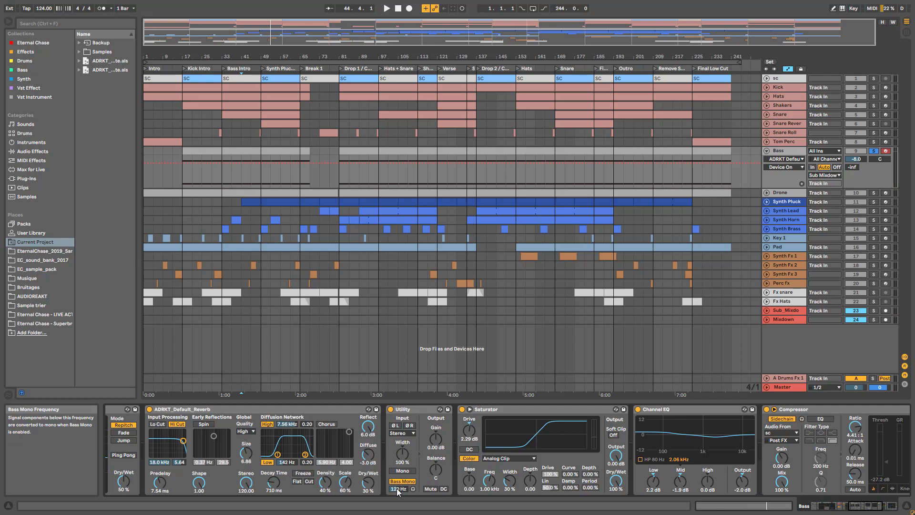
key(space)
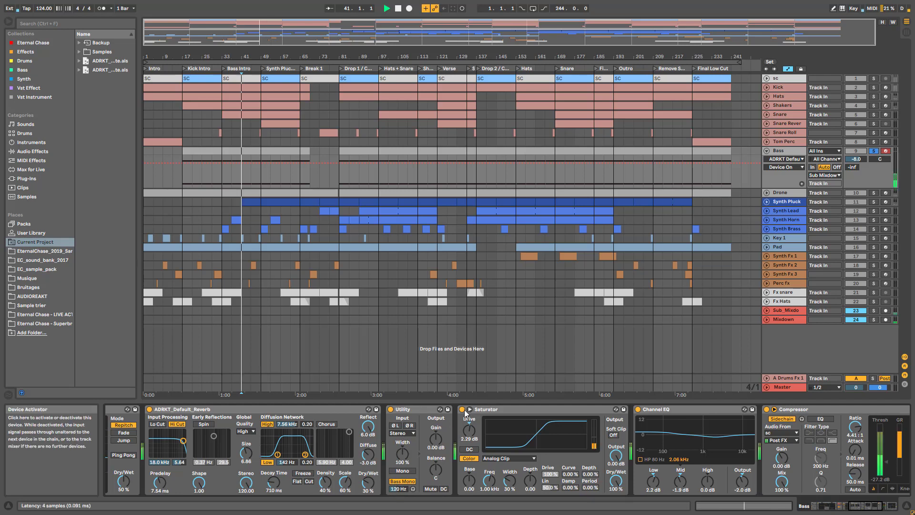
click(462, 410)
click(462, 411)
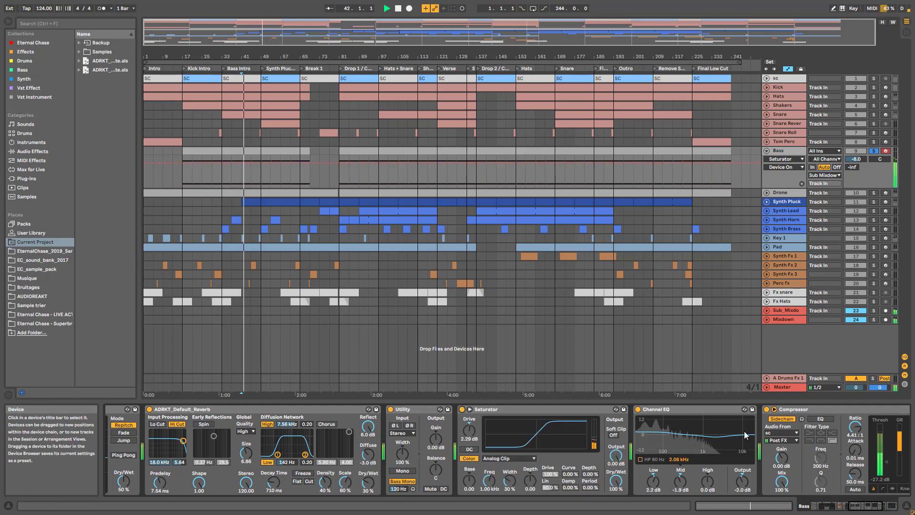
click(638, 409)
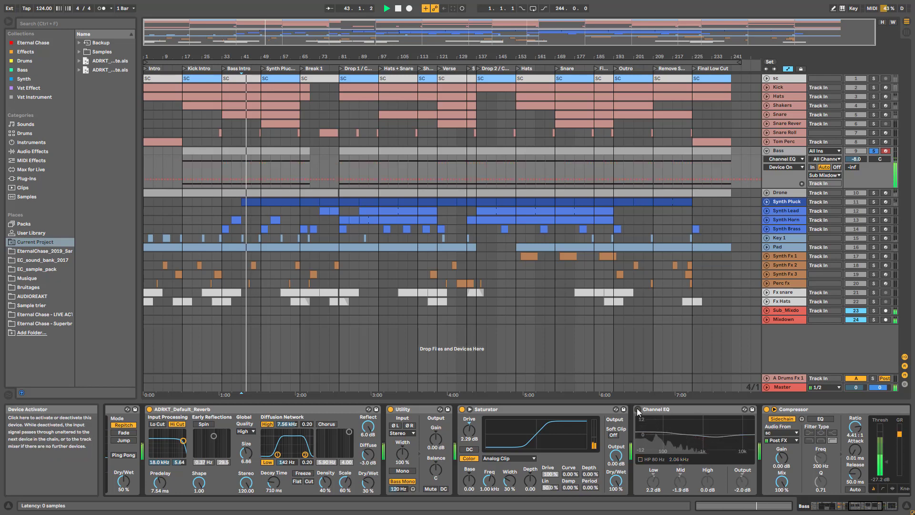
click(638, 409)
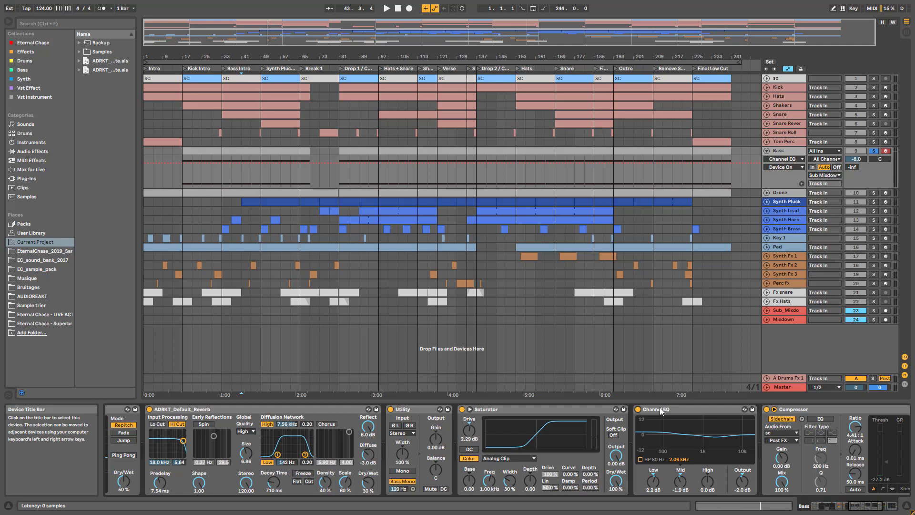
Select the Channel EQ and play the bass to examine its bands and the sidechained Compressor beside it
drag(867, 506, 874, 506)
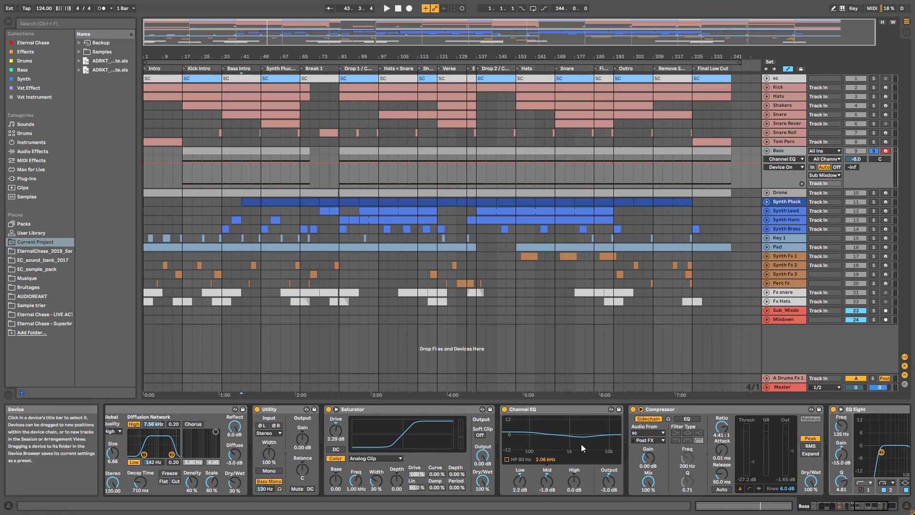
click(553, 414)
key(space)
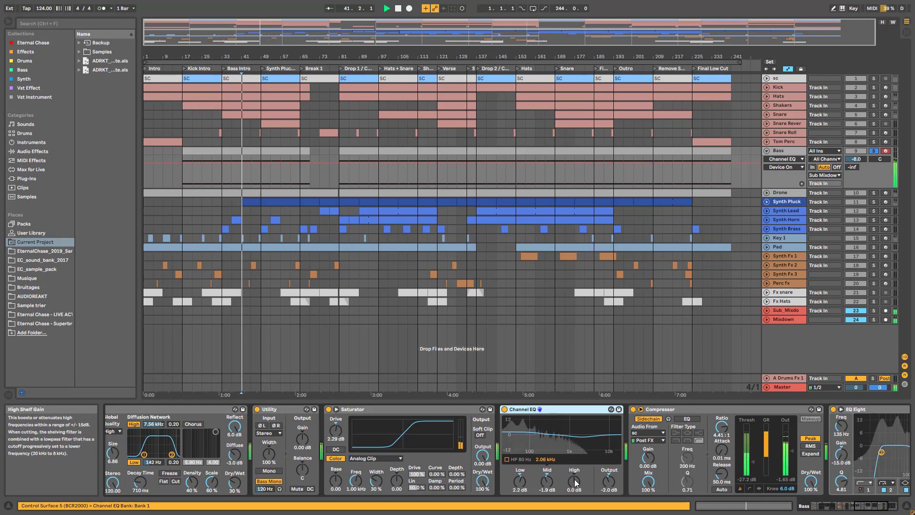
key(space)
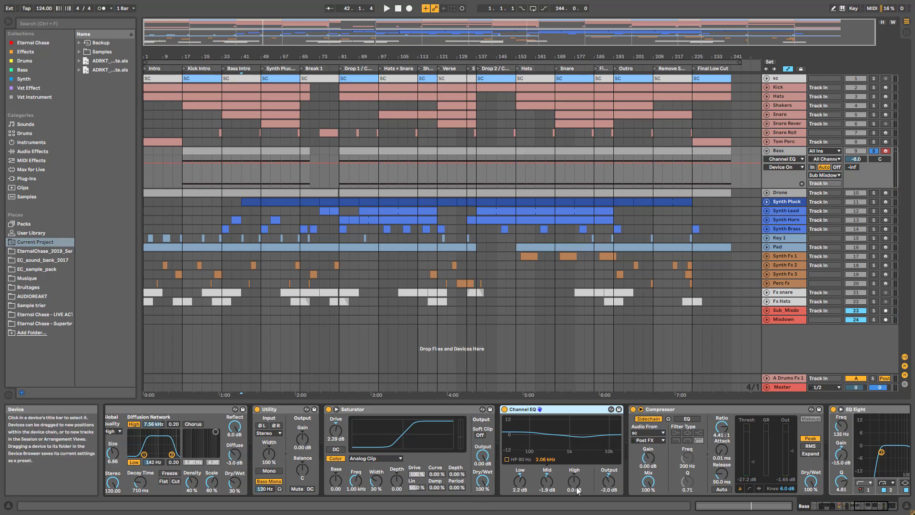
key(space)
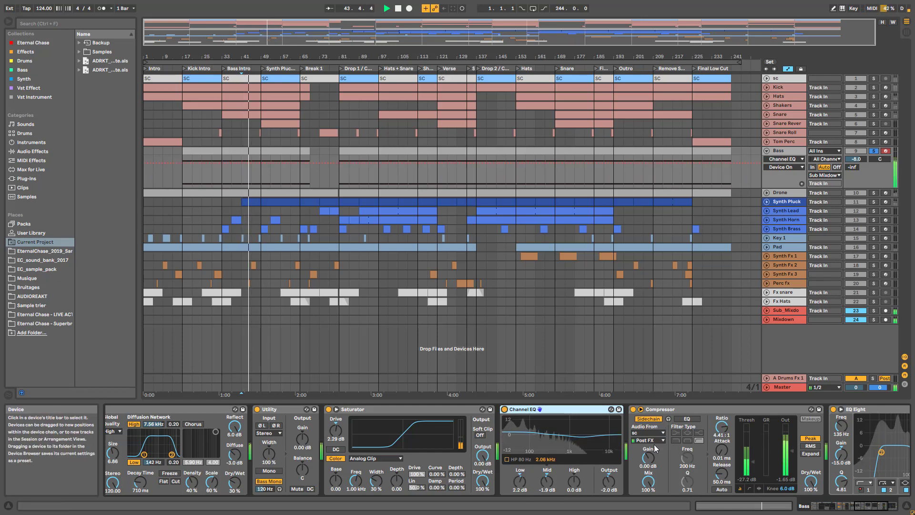
key(space)
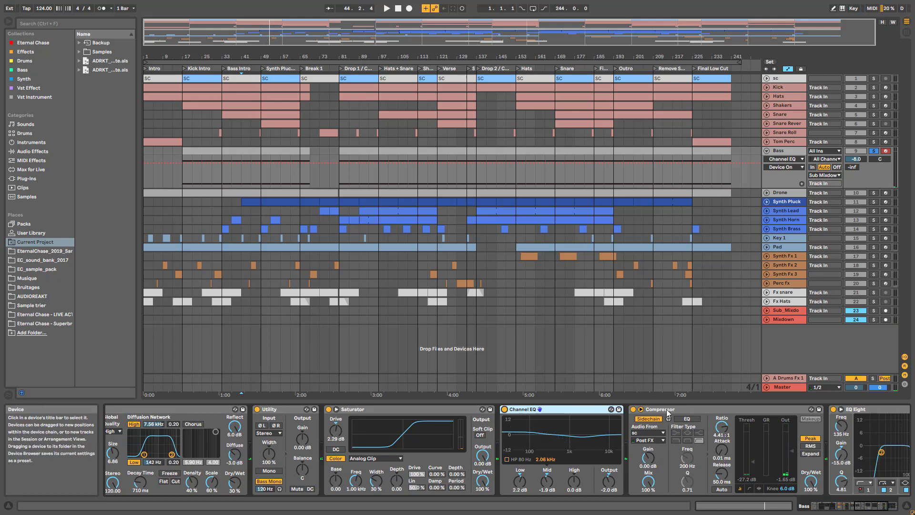
Unfold the sc track and examine its SC clip starting at bar 193, zooming in on the clap waveform
click(789, 81)
click(766, 78)
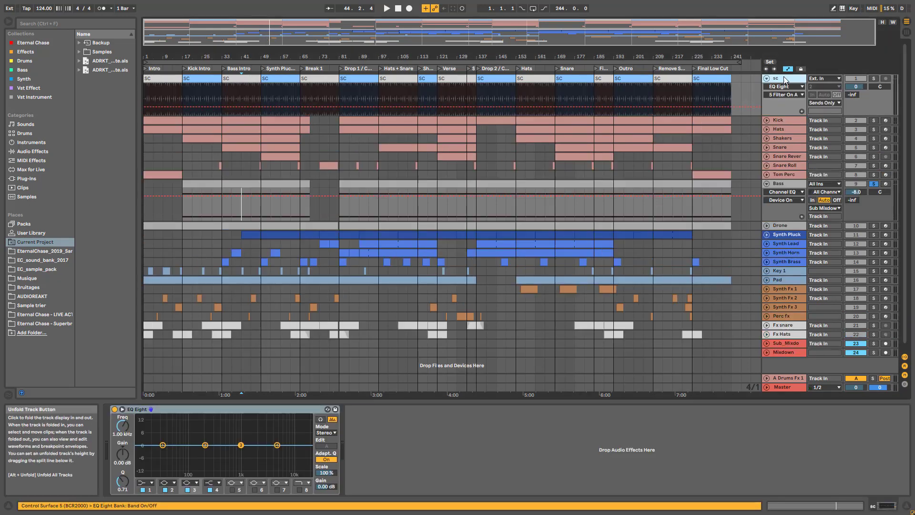
click(648, 79)
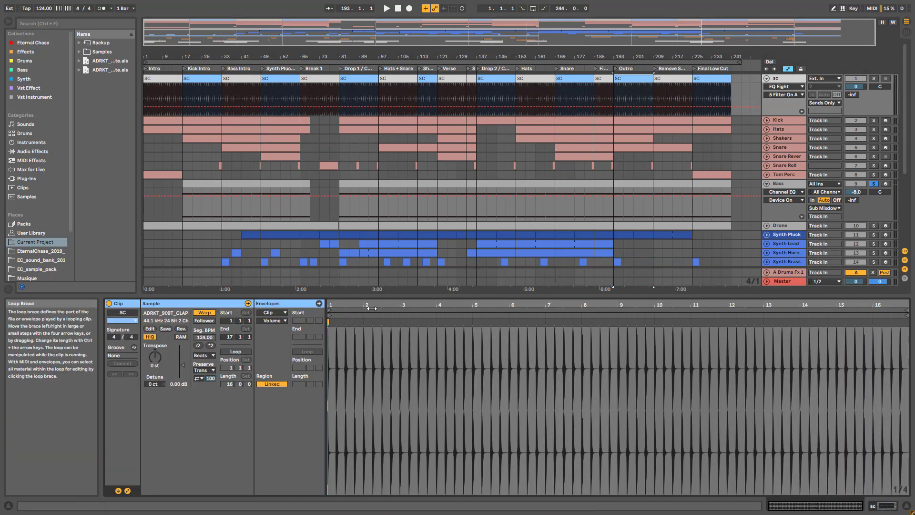
drag(372, 306, 372, 363)
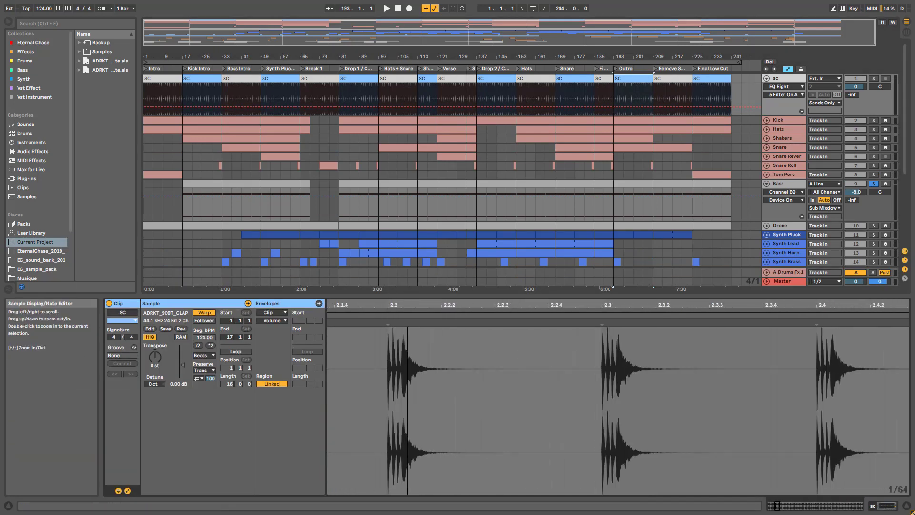
Fold the sc track and show the Compressor and EQ Eight at the end of the Bass device chain
click(761, 79)
click(767, 78)
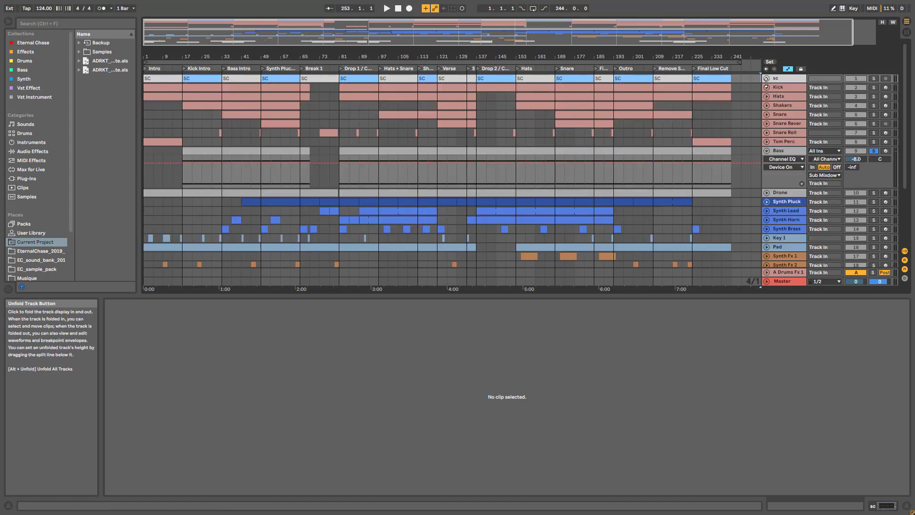
click(783, 152)
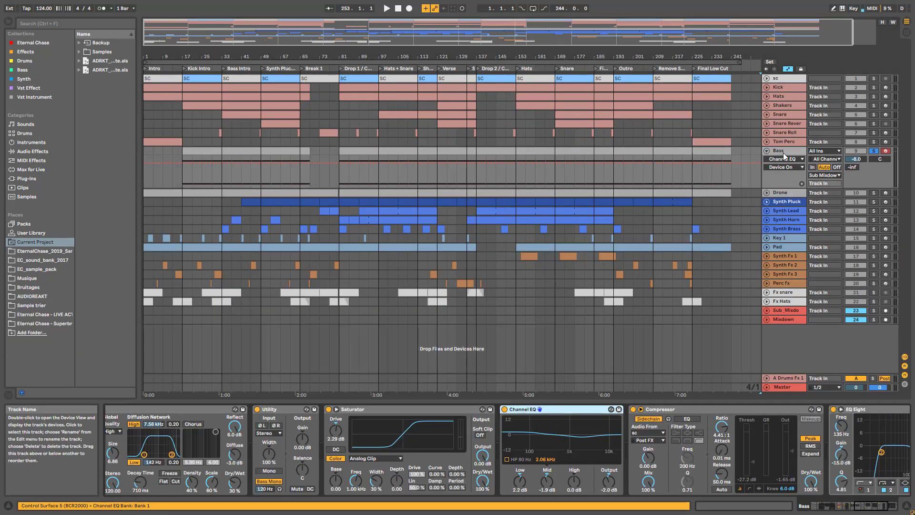
click(891, 508)
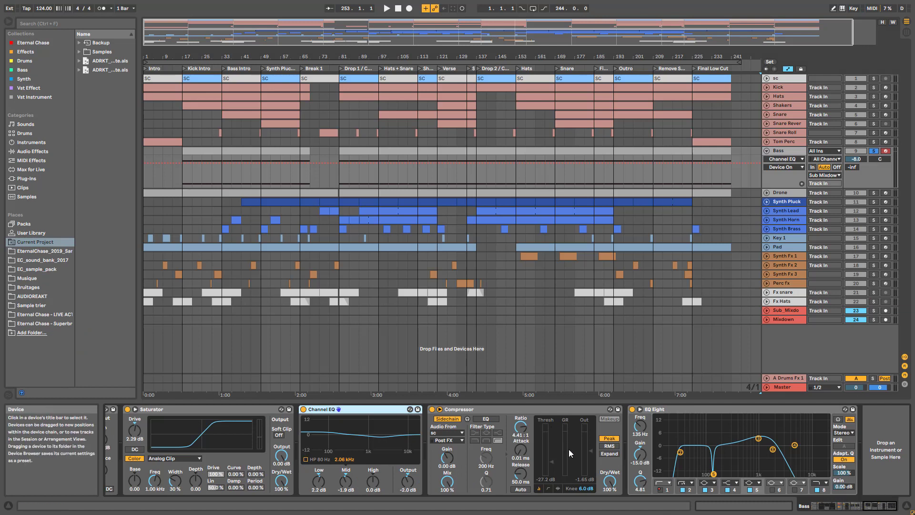
Play the bass clip from bar 81, compare its final EQ Eight off and on, and select filter 1
key(space)
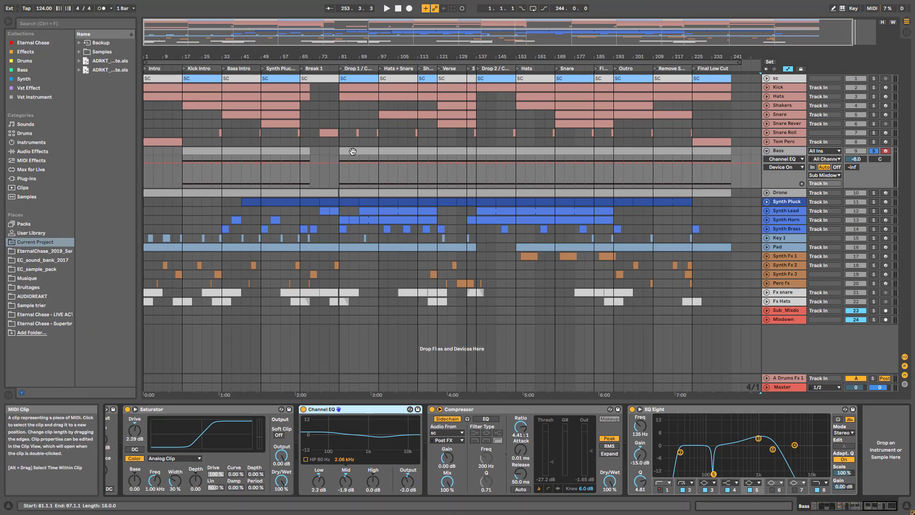
click(341, 160)
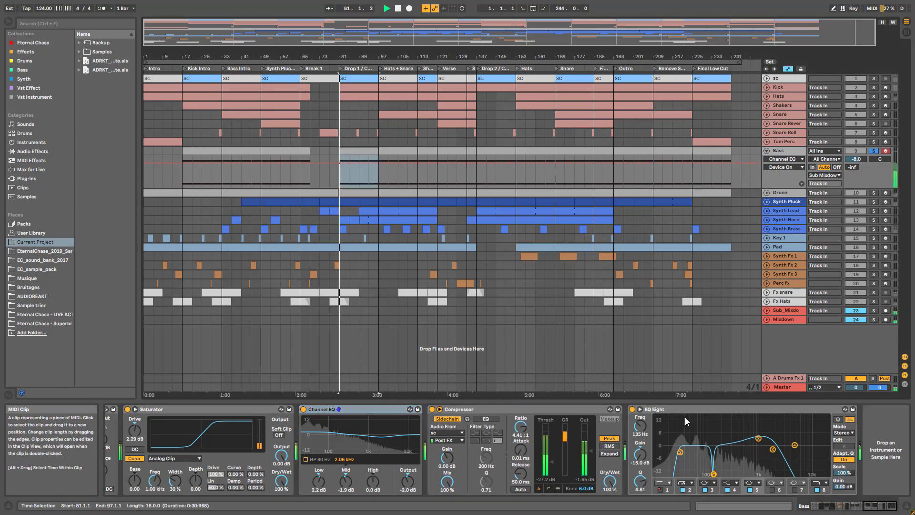
click(633, 409)
click(633, 409)
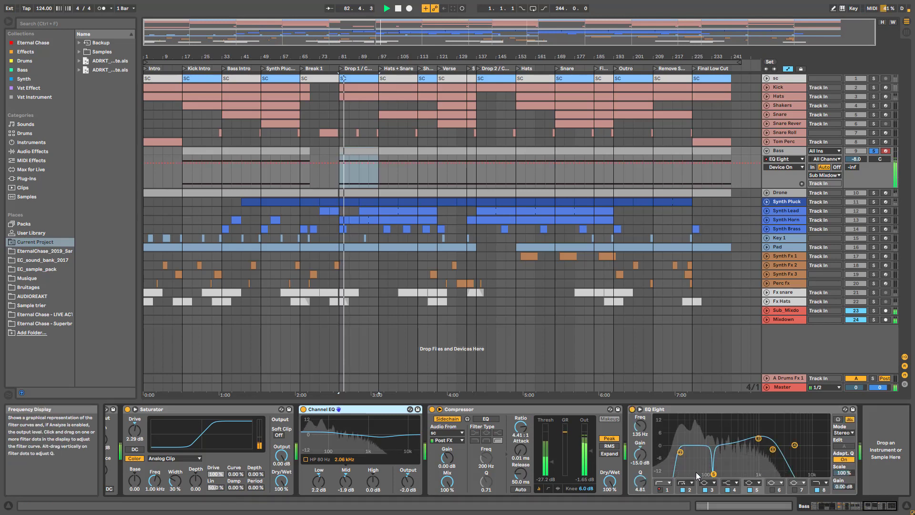
click(670, 492)
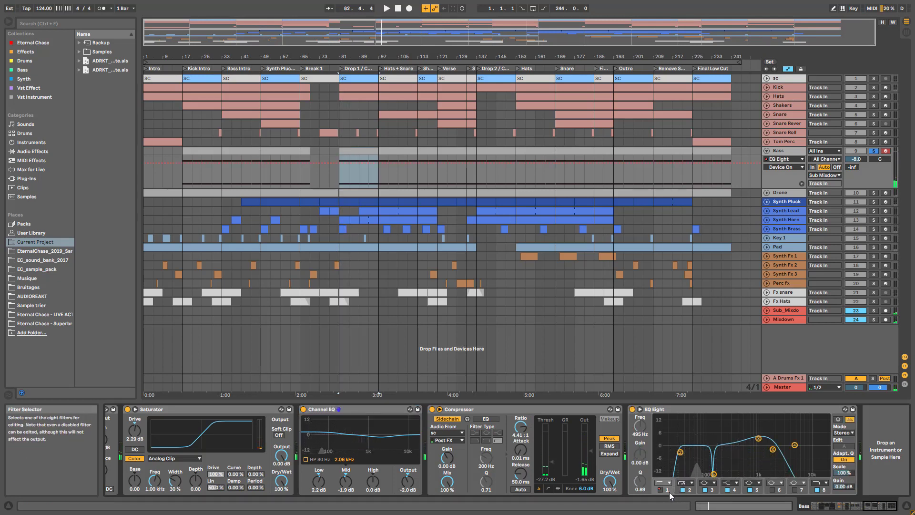
Select filter 2 of the Bass EQ Eight and play with Kick also soloed, comparing the EQ off and on
click(689, 491)
key(space)
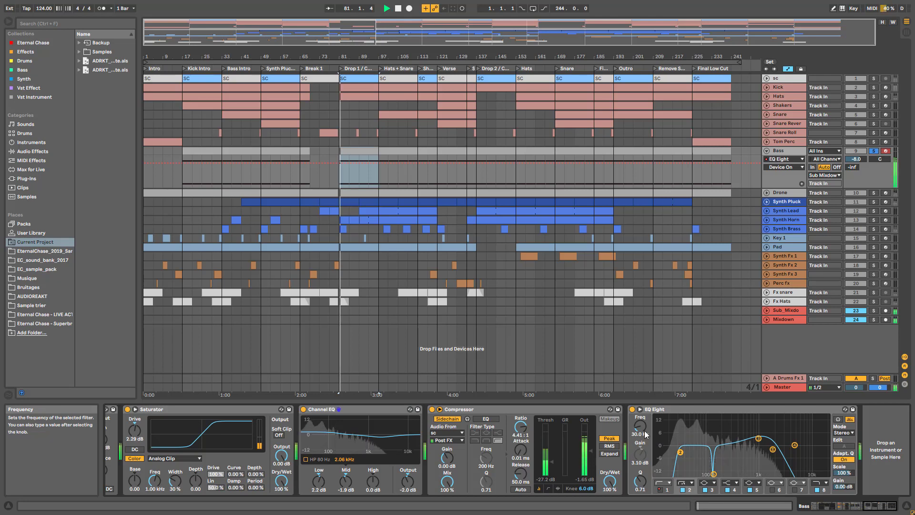
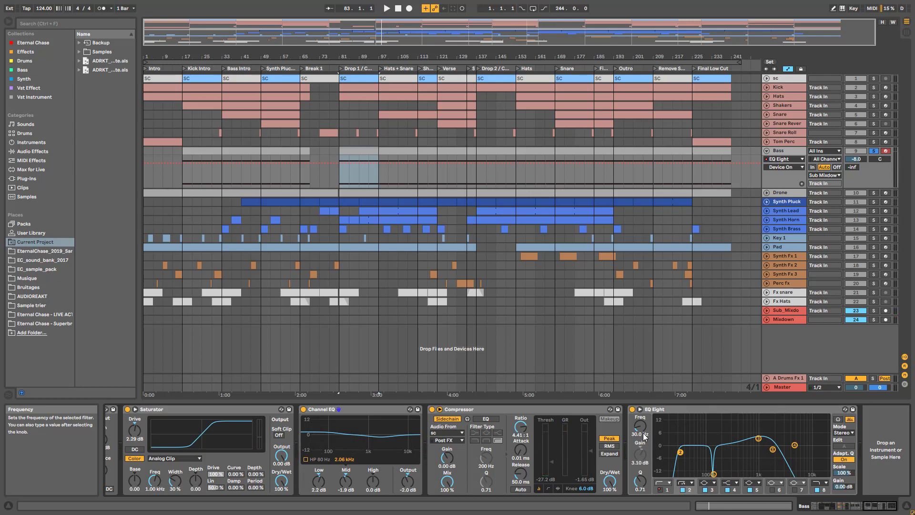
ctrl+click(874, 88)
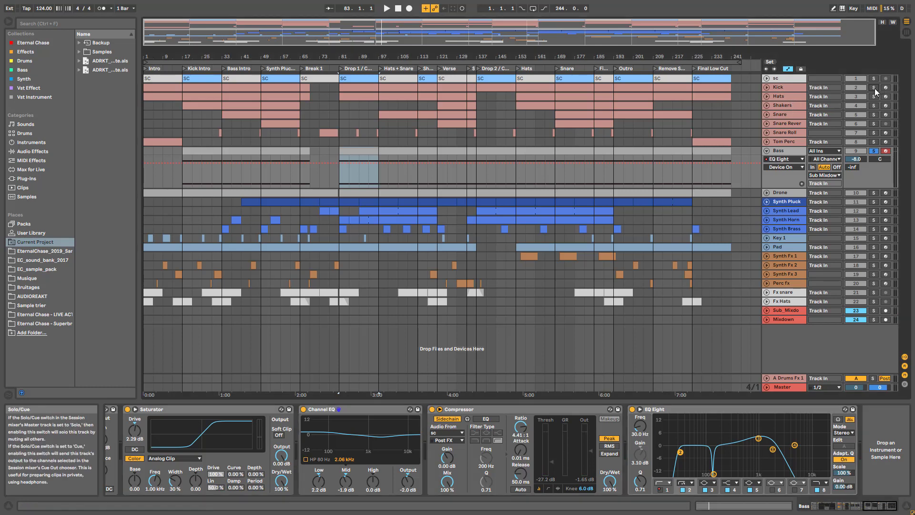
key(space)
click(632, 410)
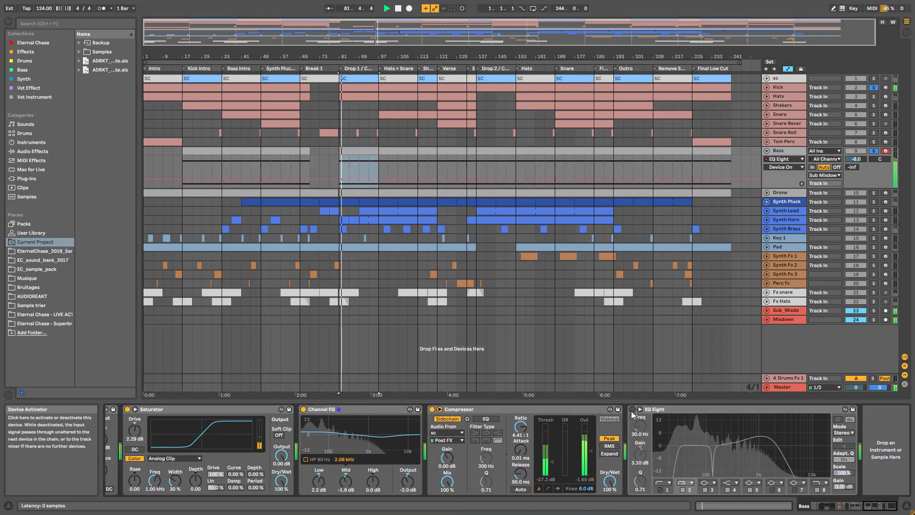
click(632, 409)
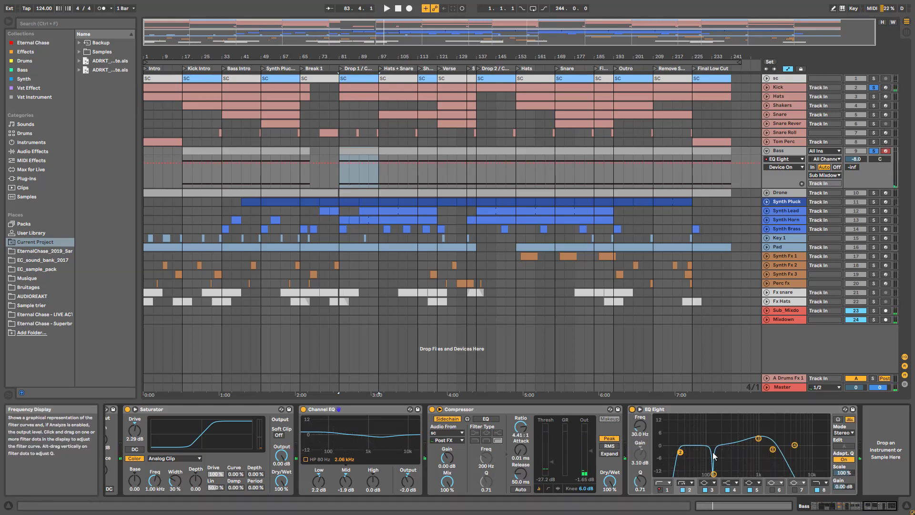
Unsolo Bass and Kick, fold the Bass track, and unfold the Drone track to show its automation and device chain
click(874, 151)
click(767, 151)
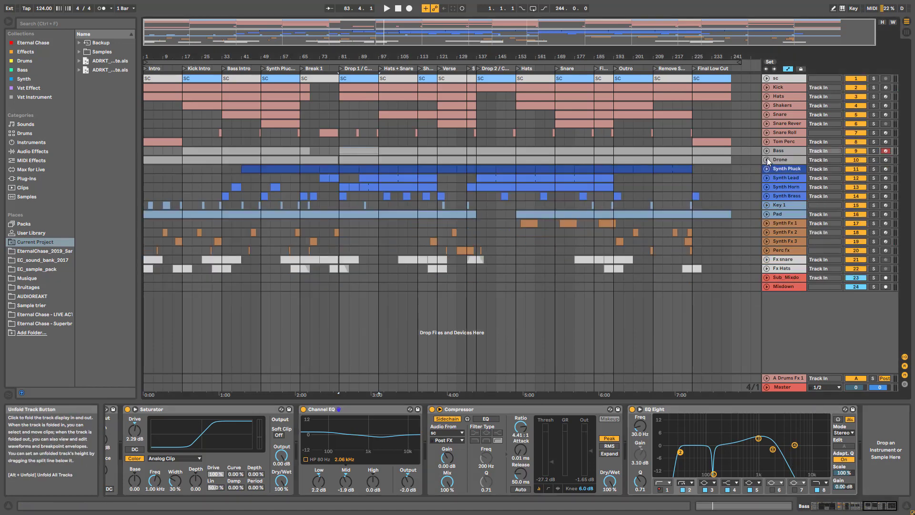
click(766, 159)
click(782, 160)
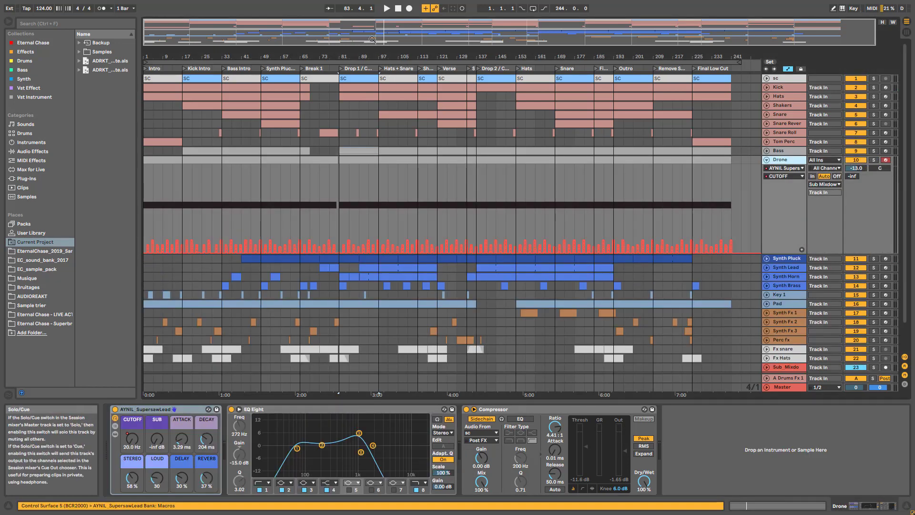
drag(373, 39, 326, 50)
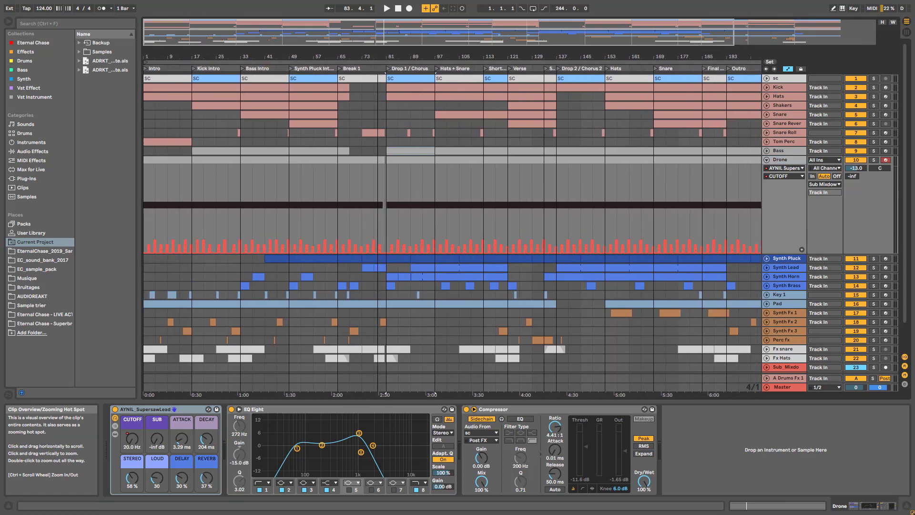
Solo Drone and play it from bar 81, examining its CUTOFF automation close up and across the arrangement
click(875, 160)
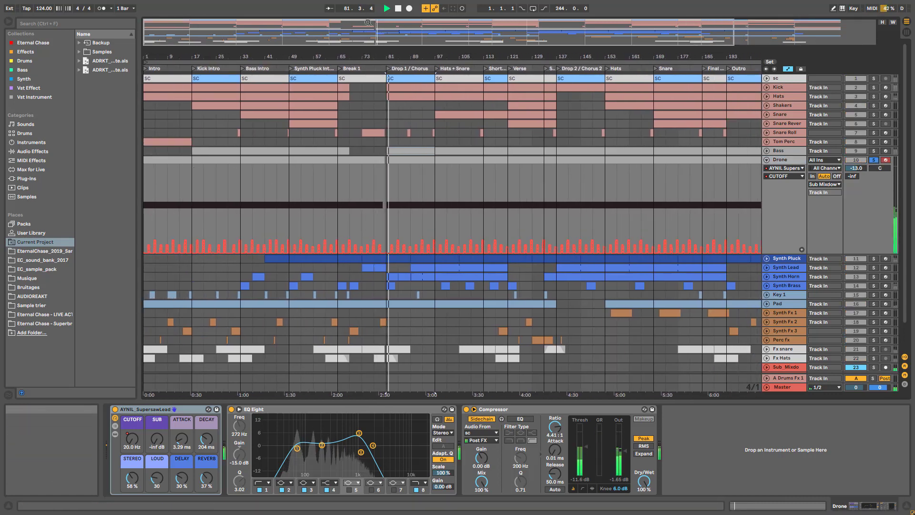
drag(470, 38, 269, 20)
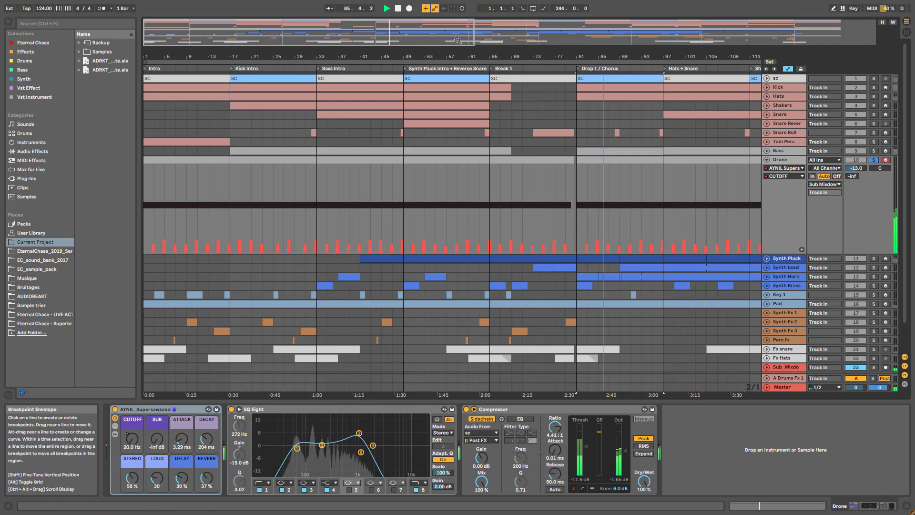
drag(447, 40, 431, 336)
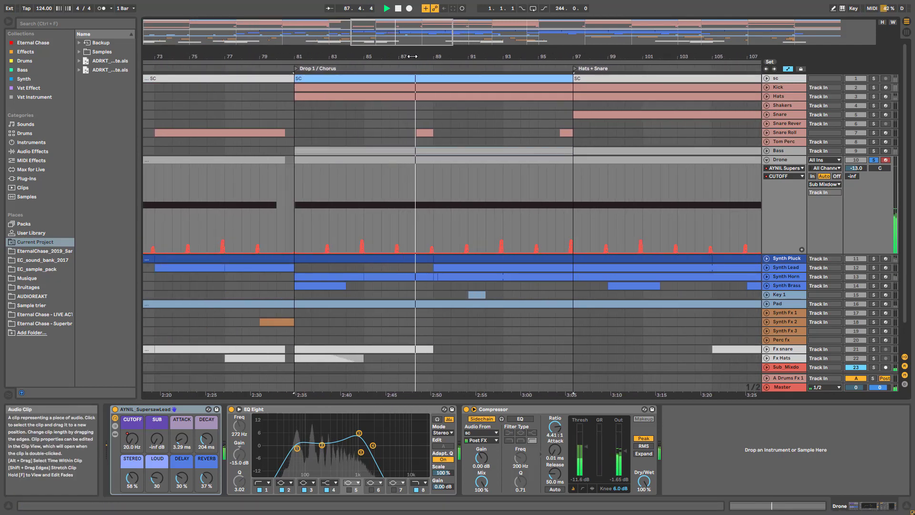
drag(401, 35, 587, 42)
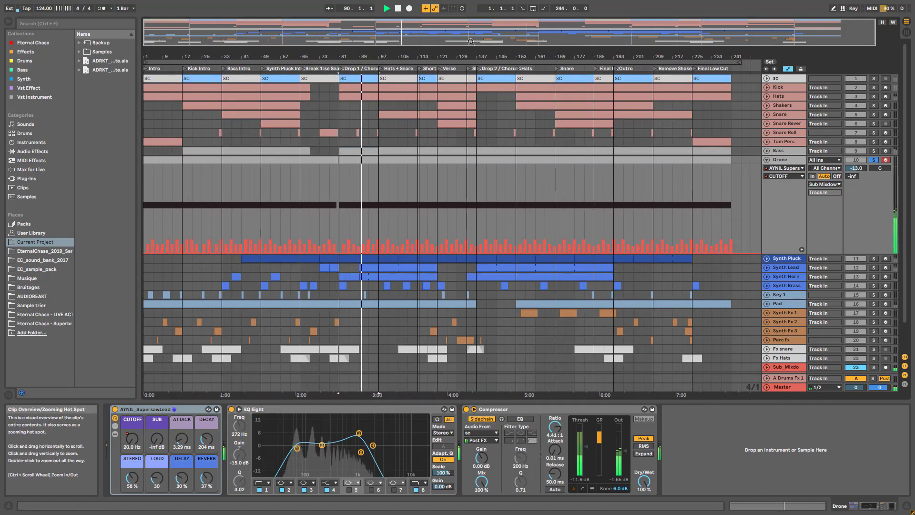
drag(471, 41, 429, 47)
key(space)
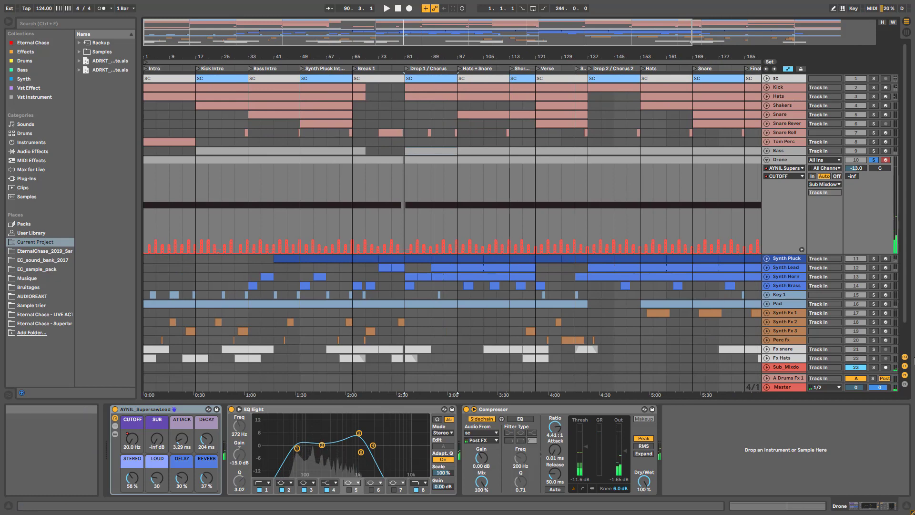
Unsolo Drone, play the intro from bar 3.3, and examine the CUTOFF automation peaks in that section
drag(215, 34, 205, 60)
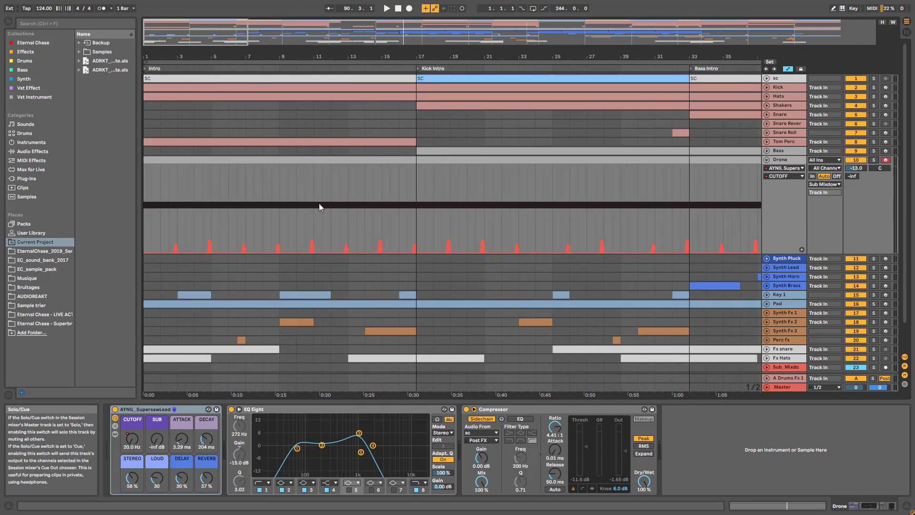
click(190, 228)
key(space)
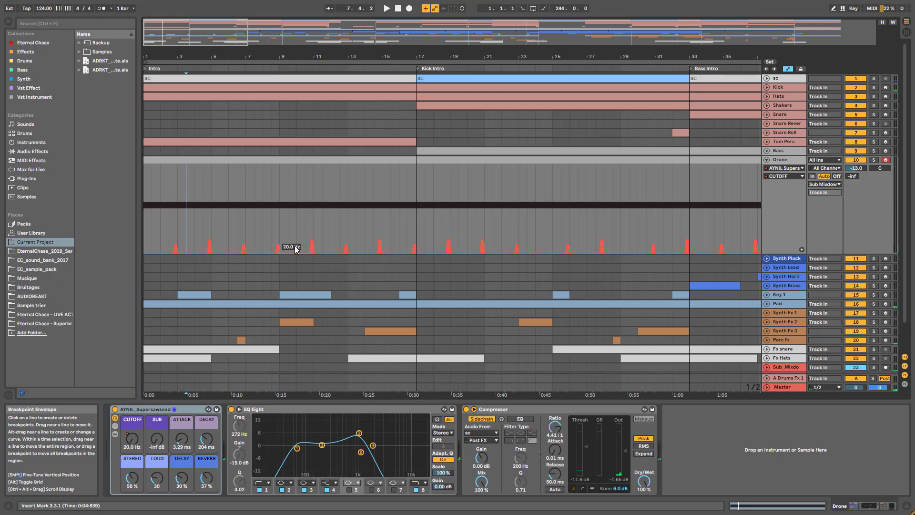
Show the devices inside the AYNIL_SupersawLead rack and examine Wavetable's Osc 1 and modulation matrix
click(158, 409)
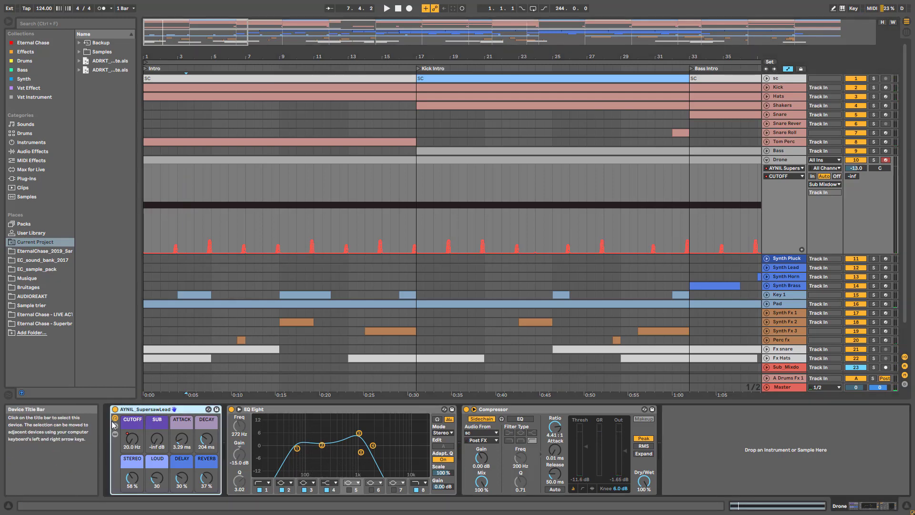
click(117, 434)
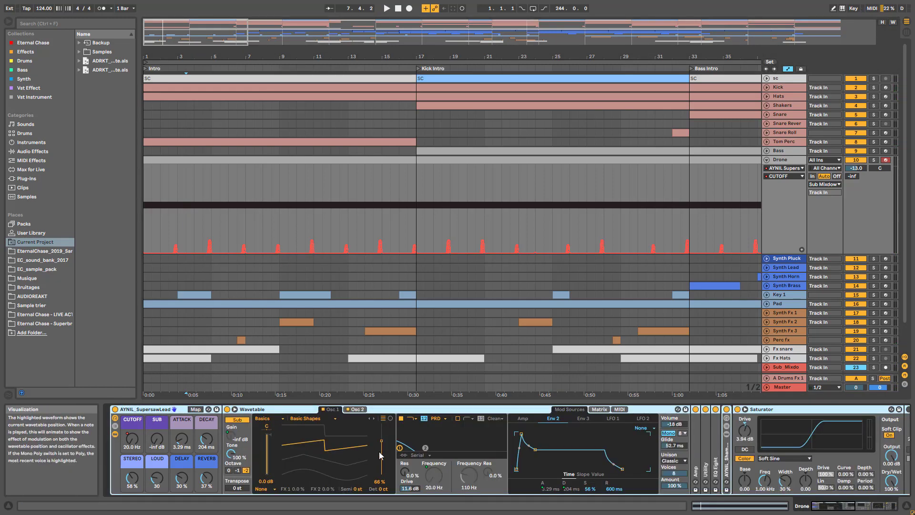
click(333, 411)
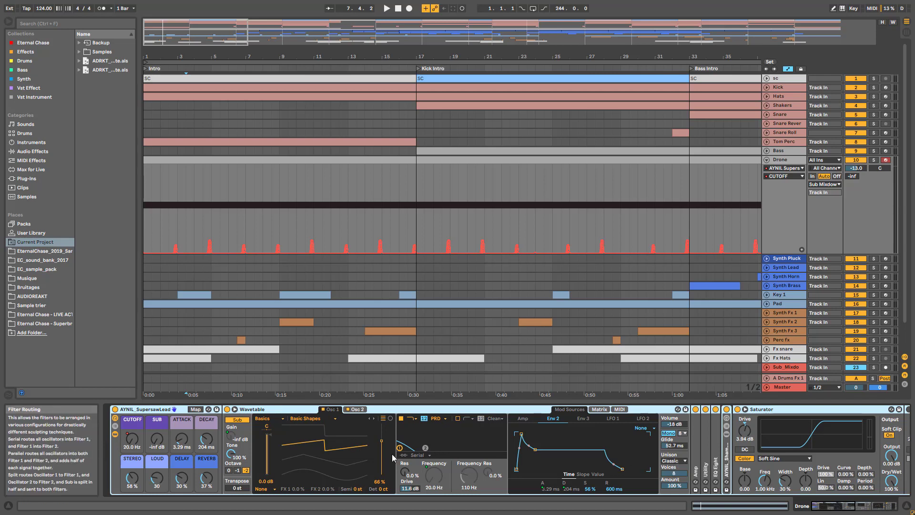
click(601, 410)
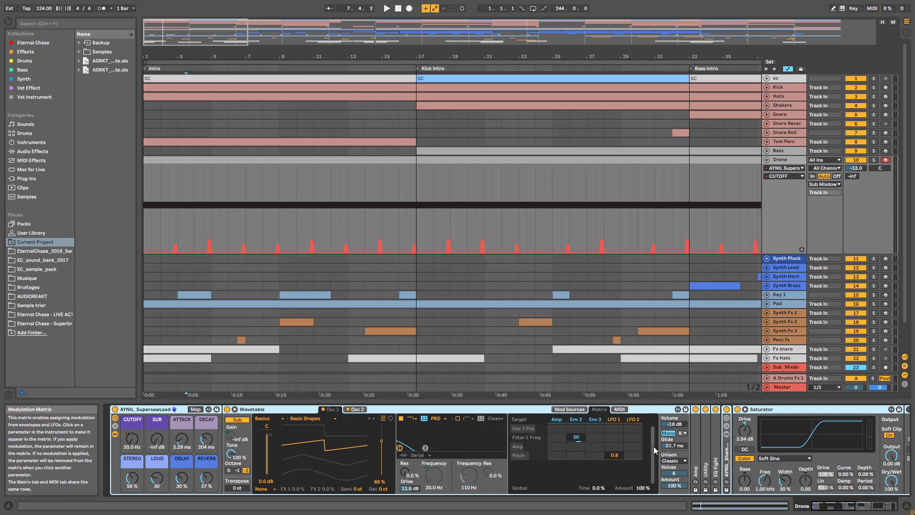
Solo Drone, hide the rack's inner devices, and play from bar 3.3 to follow the automated CUTOFF macro
key(space)
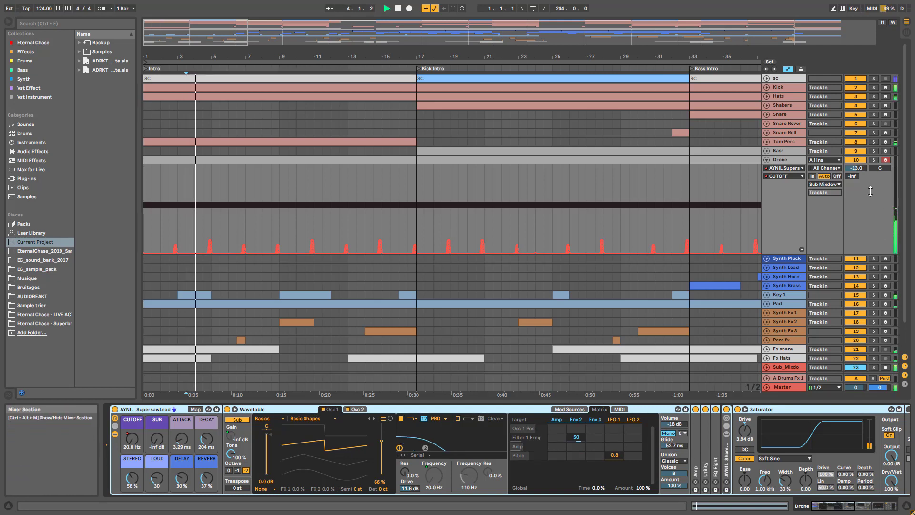
click(874, 161)
key(space)
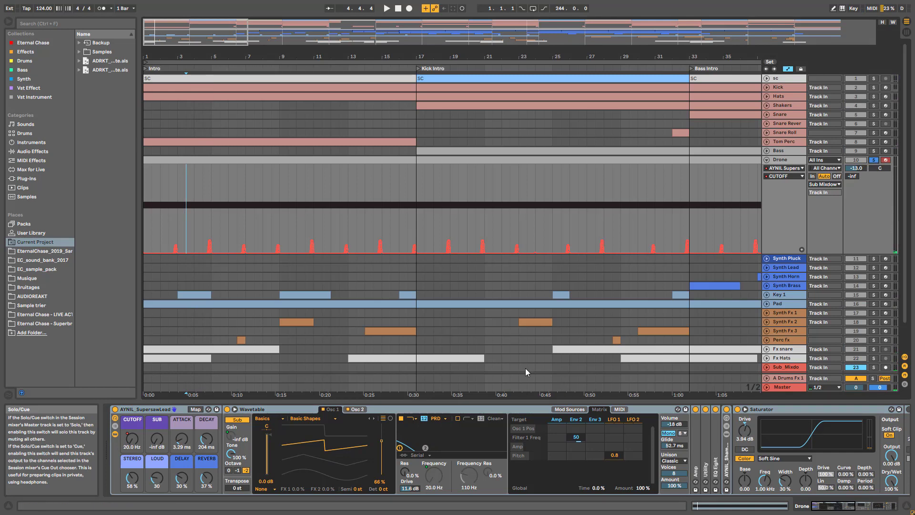
click(115, 434)
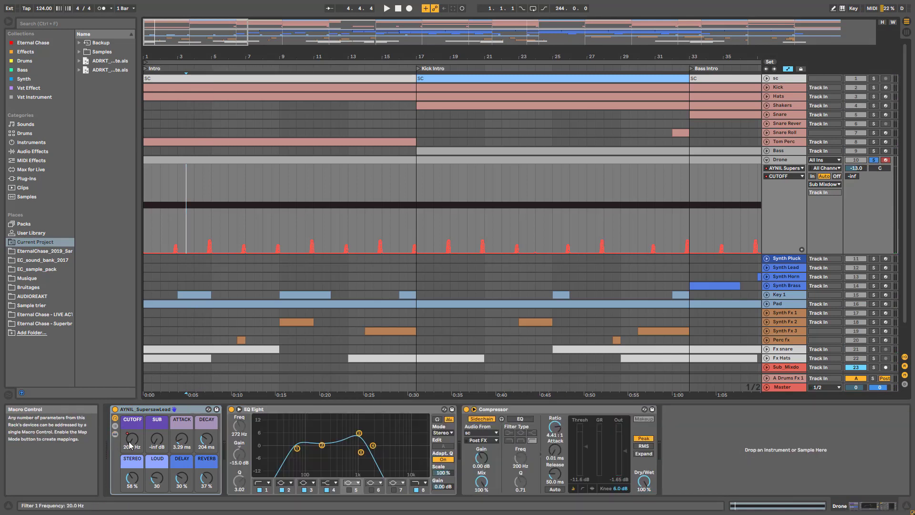
key(space)
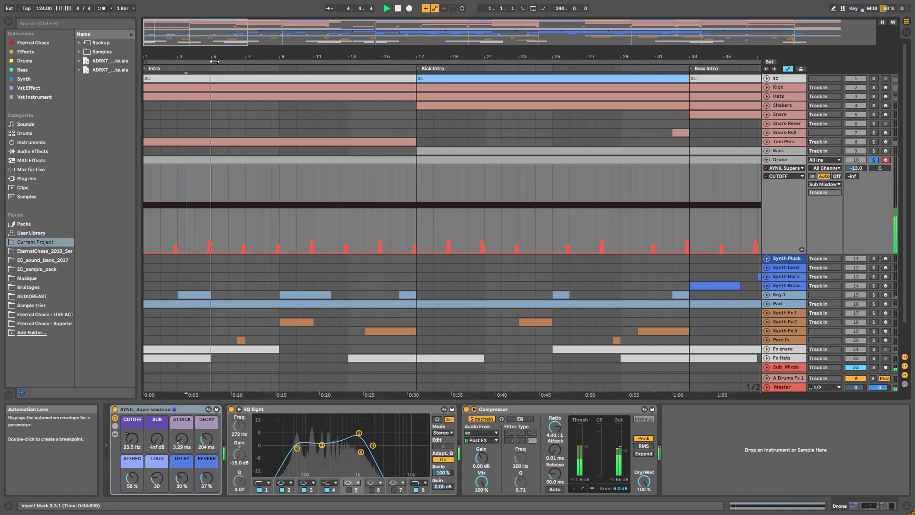
drag(204, 35, 383, 34)
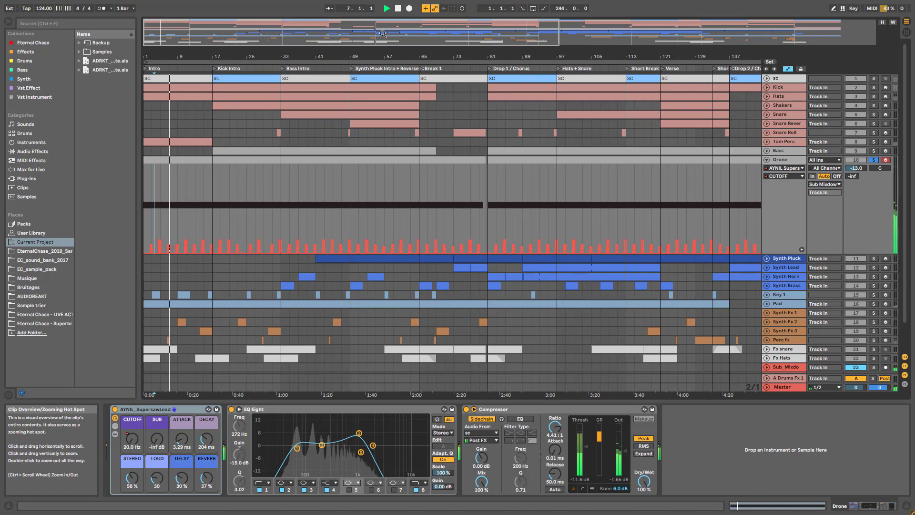
Bring up the Drone devices again, unsolo the track, and compare the full mix with Drone muted and unmuted
click(784, 304)
click(785, 151)
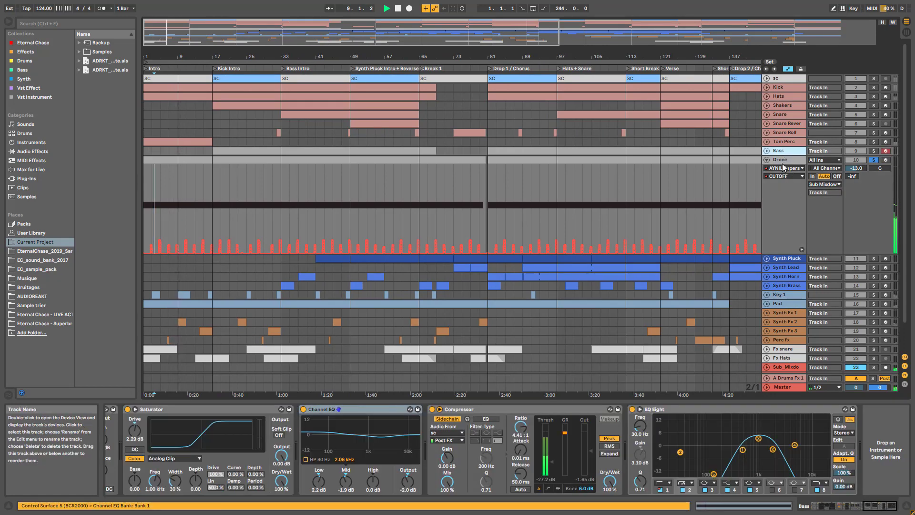
click(785, 160)
click(875, 161)
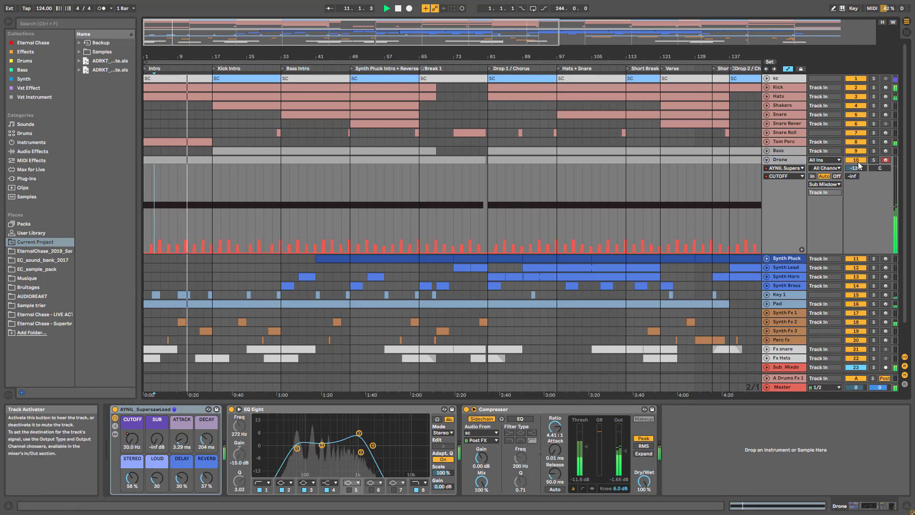
click(858, 161)
click(858, 161)
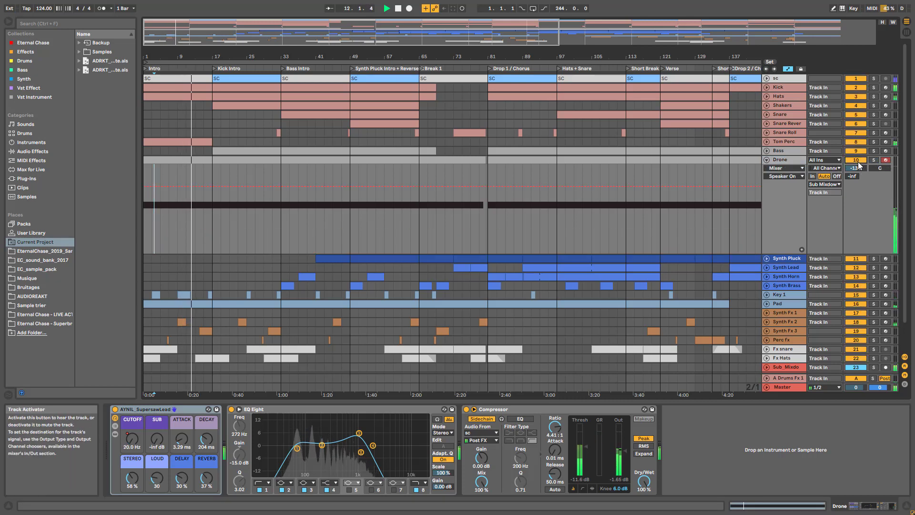
Play the full mix from bar 57 in the Synth Pluck intro to hear Drone in context
click(245, 211)
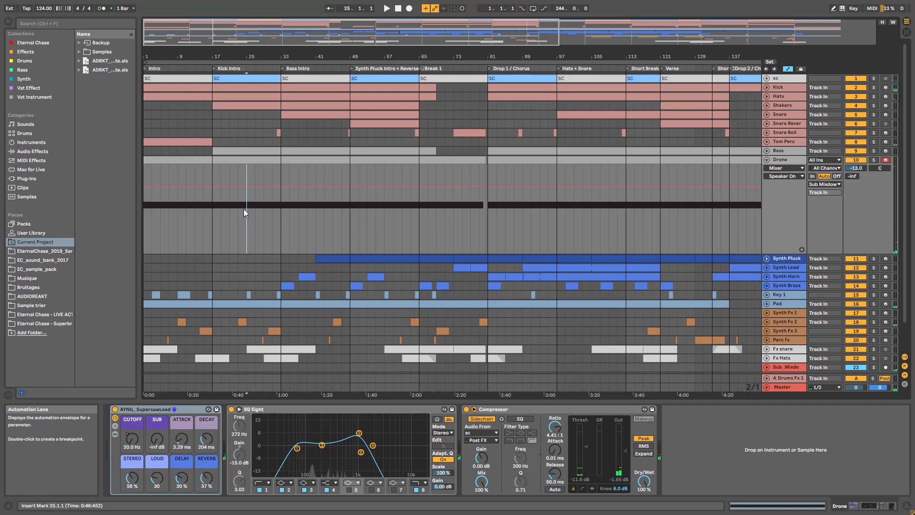
click(384, 230)
key(space)
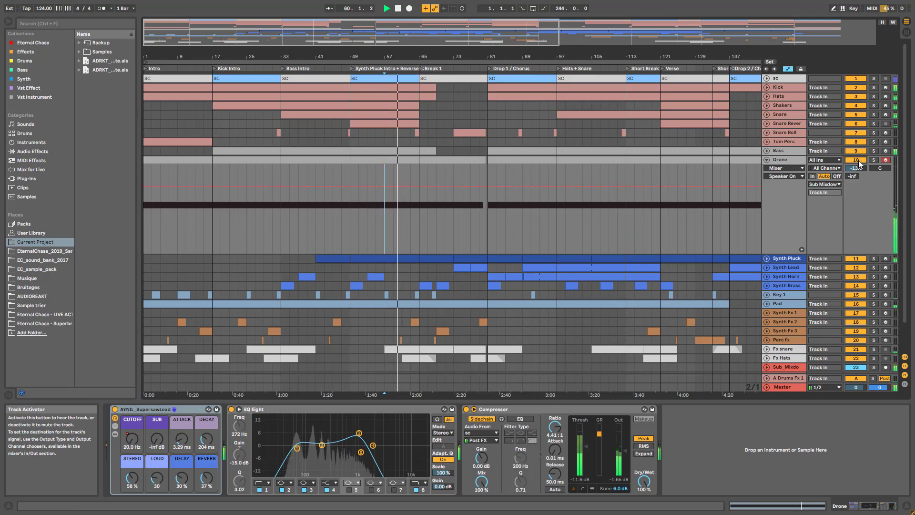
Fold Drone, unfold and solo Synth Pluck, and select its DECAY and CUTOFF automation from bar 97 to 105
click(766, 160)
click(772, 173)
click(767, 169)
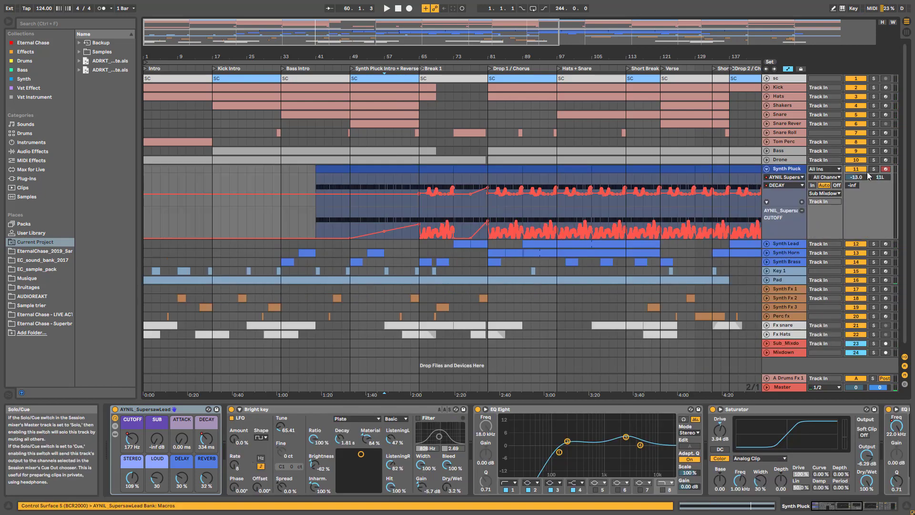
drag(293, 32, 400, 38)
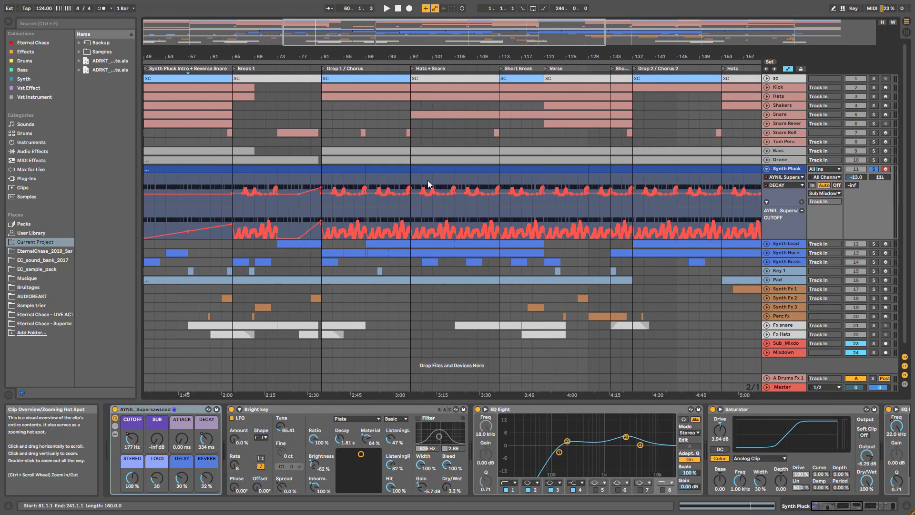
click(442, 174)
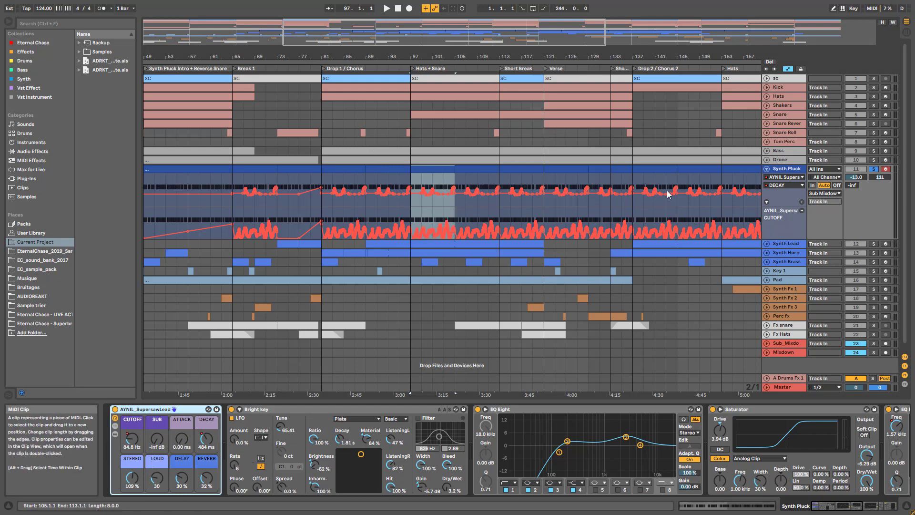
Unfold Drone, open the Synth Pluck clip's notes, and play from bar 97 to examine the DECAY and CUTOFF automation
click(767, 161)
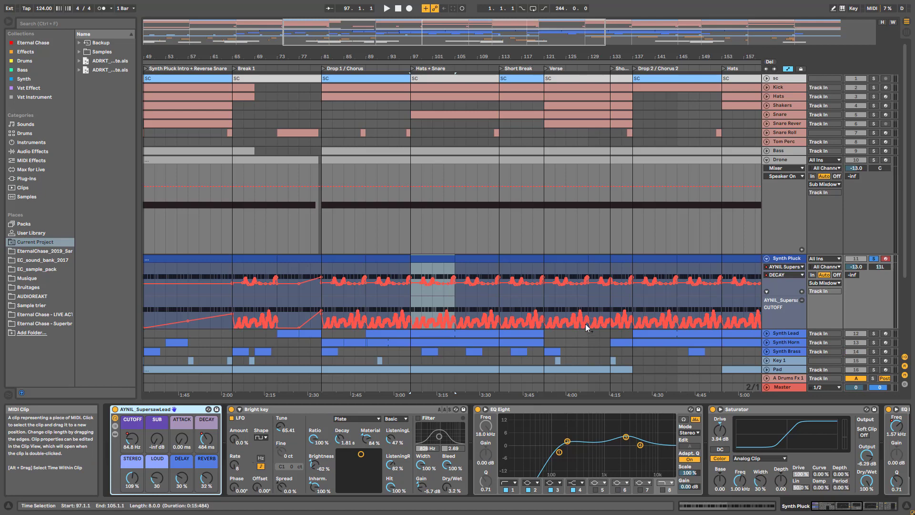
double_click(452, 258)
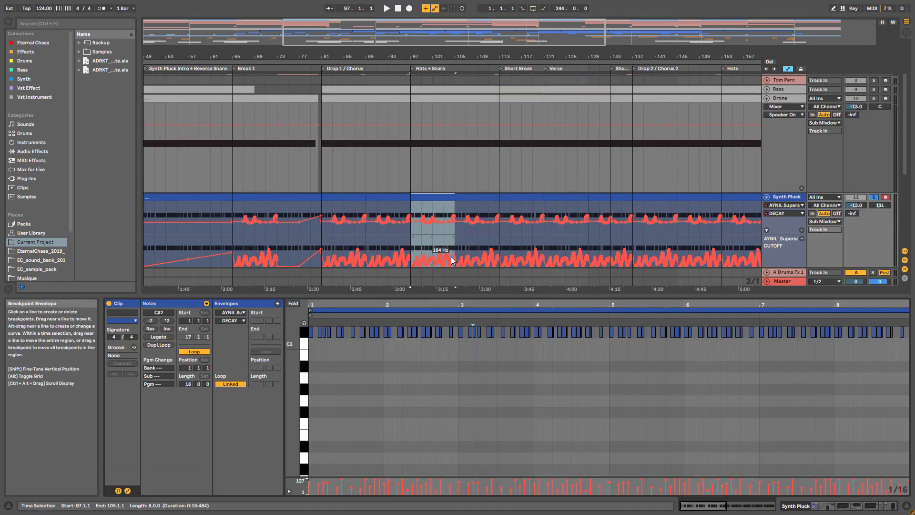
key(space)
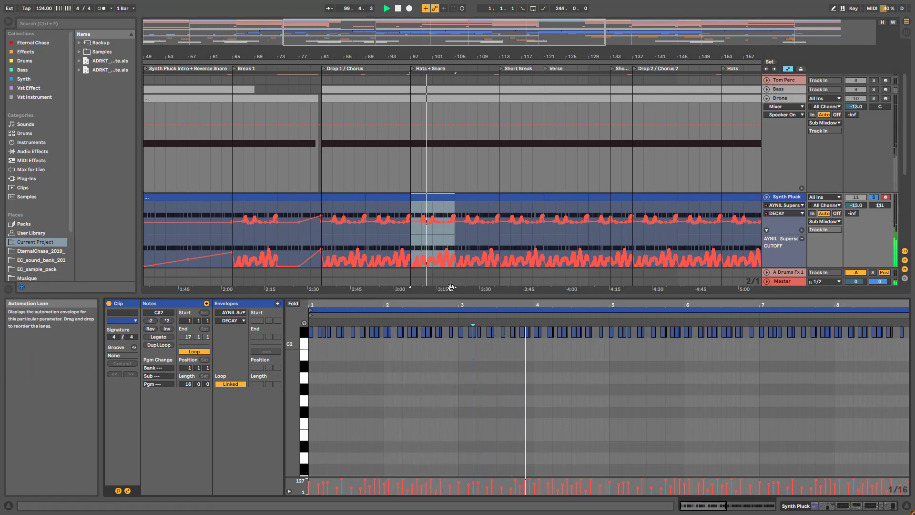
drag(410, 288, 360, 334)
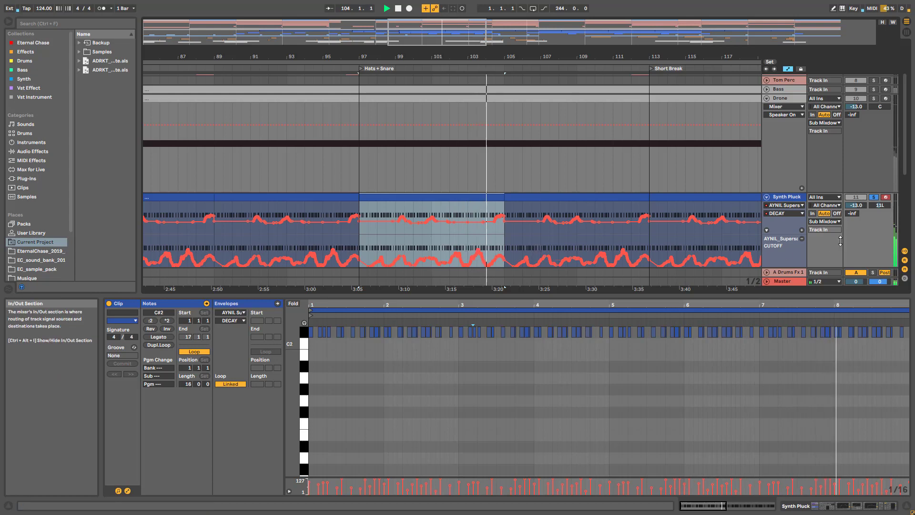
Toggle the solo of the Kick track while the Synth Pluck section plays
scroll(864, 82, up, 5)
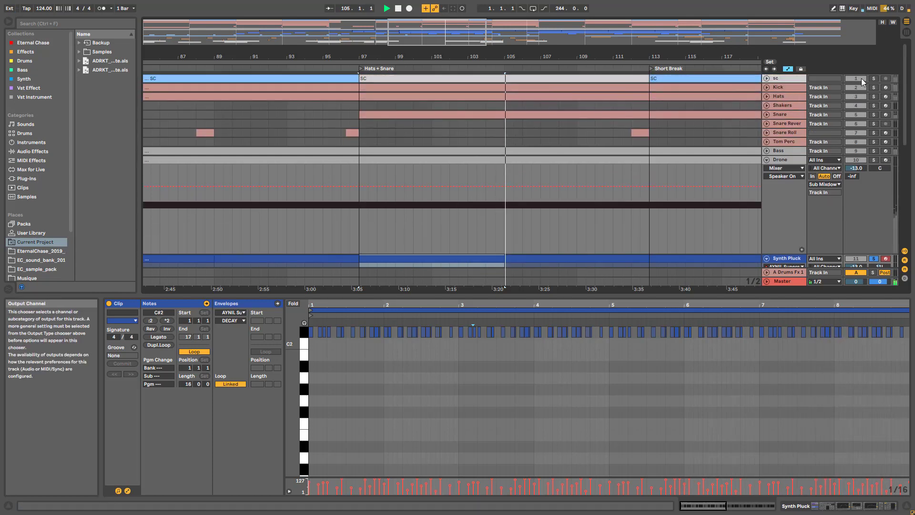
click(874, 88)
scroll(517, 220, down, 5)
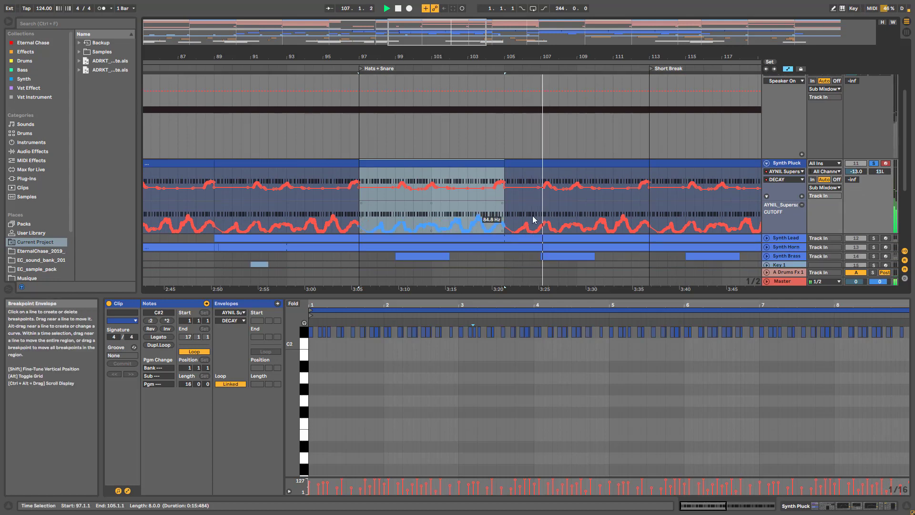
Try removing the Synth Pluck's CUTOFF automation from 97.3.1 to 113.1.1, lower the remaining line, and play the section
drag(370, 219, 649, 226)
key(Delete)
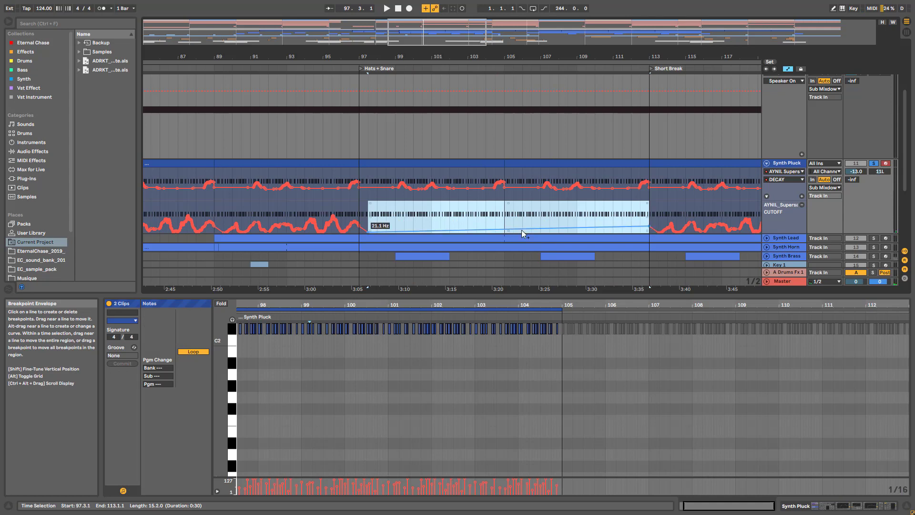
drag(568, 228, 568, 232)
click(372, 221)
key(space)
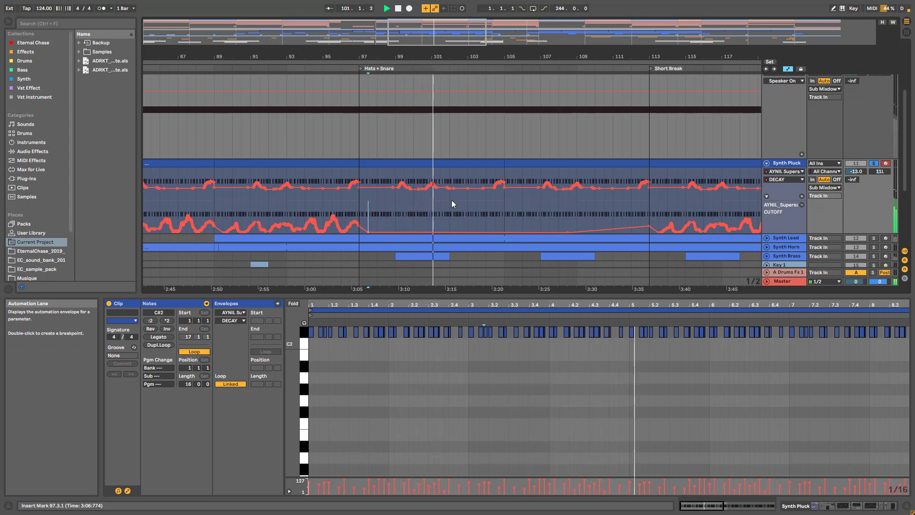
Stop playback, undo both CUTOFF automation edits on the Synth Pluck, and play the section again
key(space)
key(ctrl+z)
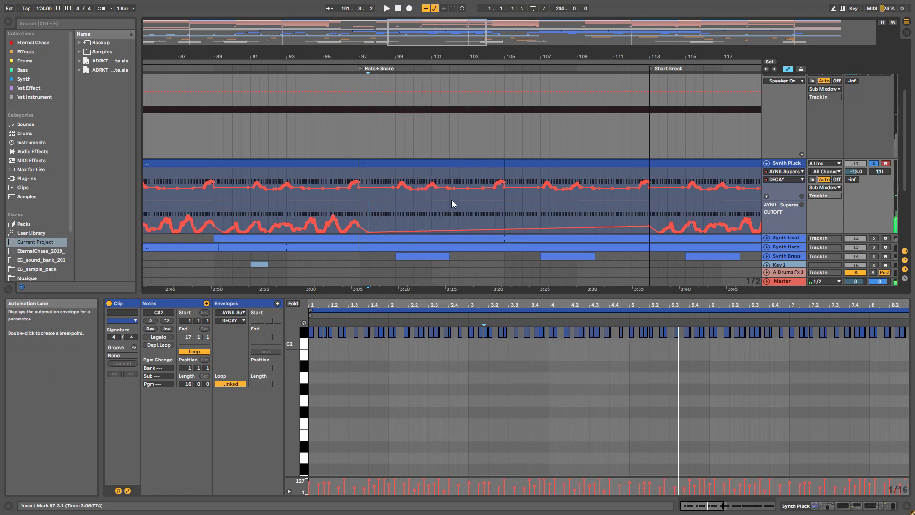
key(ctrl+z)
key(space)
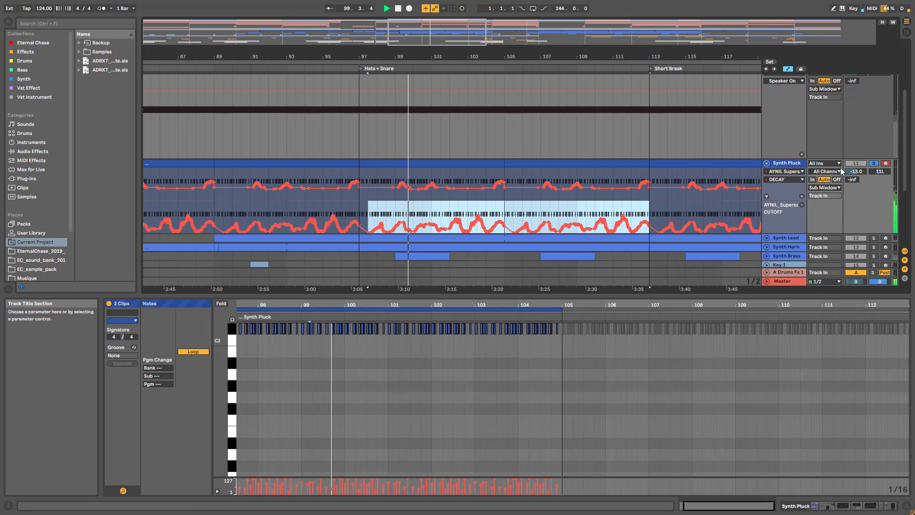
Switch the Synth Pluck's solo off and on, and play the track from 104.3.1
key(space)
click(875, 164)
click(874, 164)
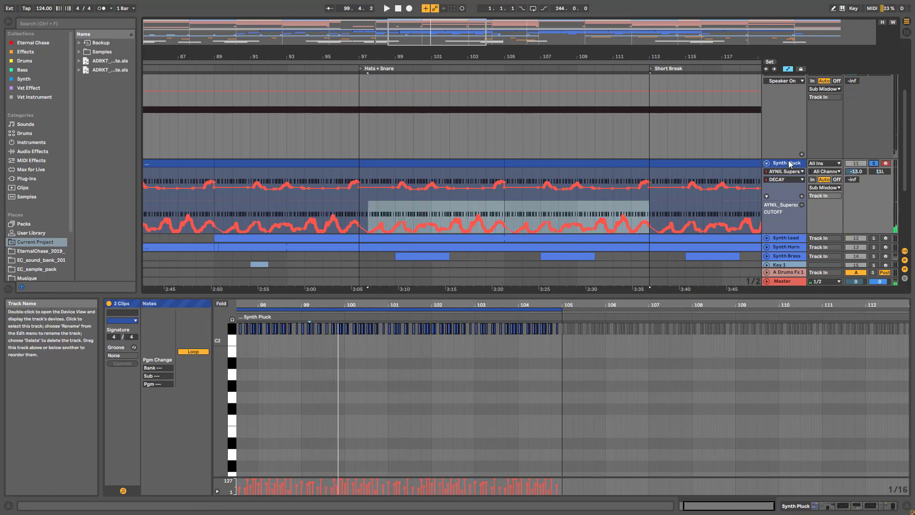
mouse_move(400, 186)
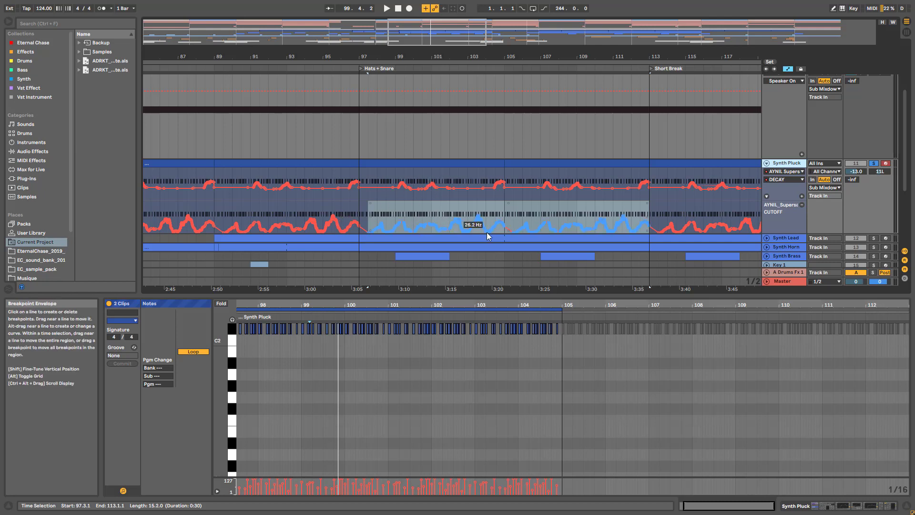
click(499, 206)
key(space)
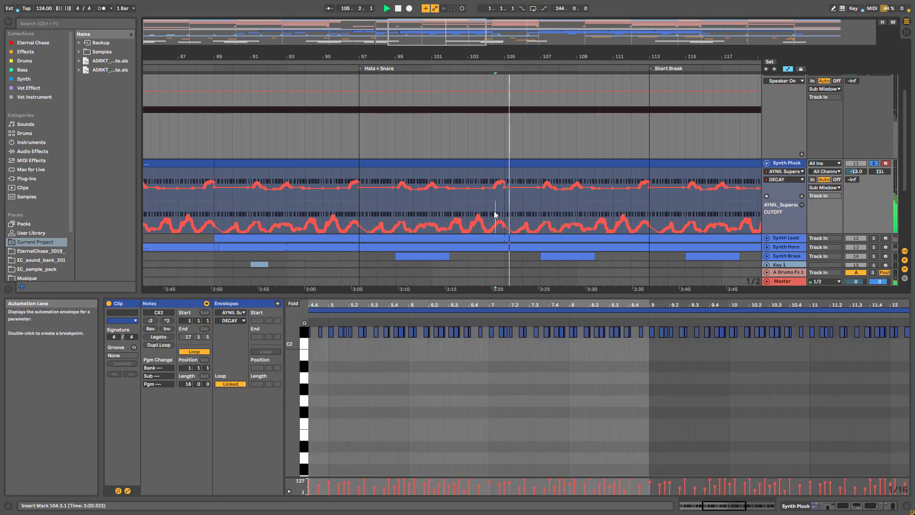
double_click(785, 166)
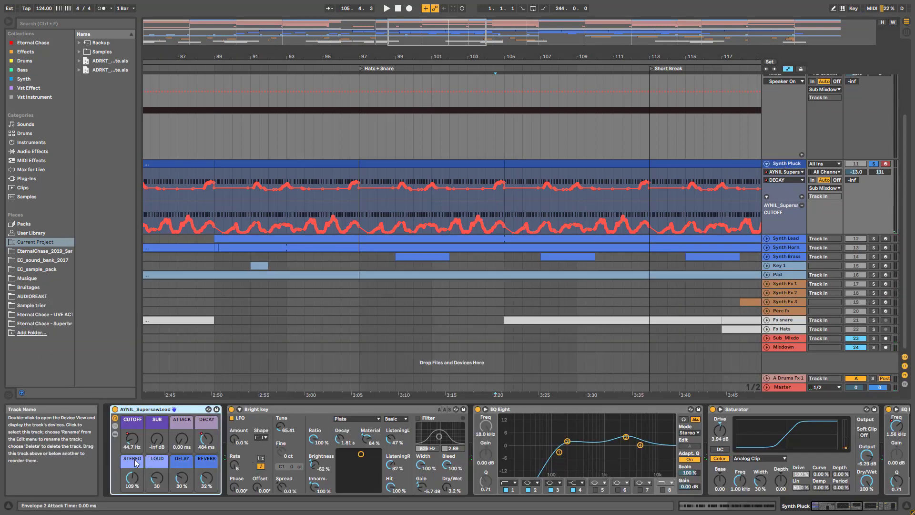
click(115, 434)
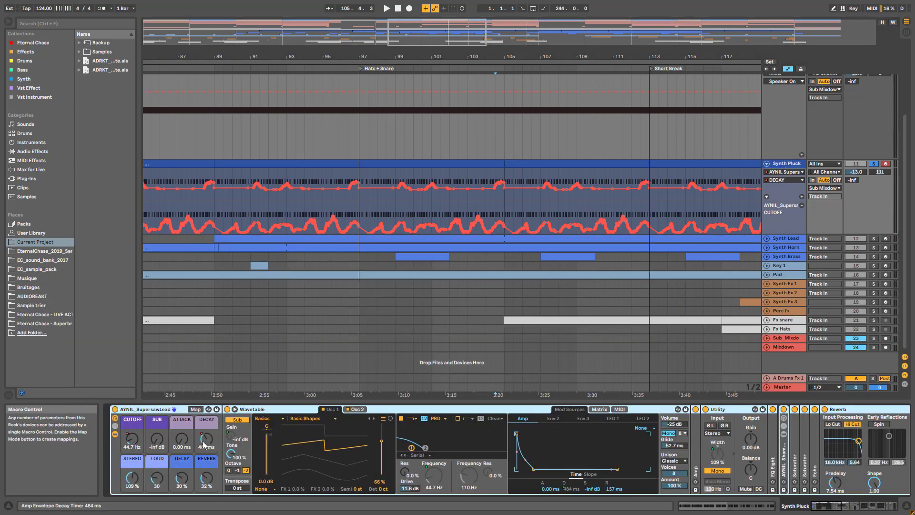
click(358, 410)
click(115, 434)
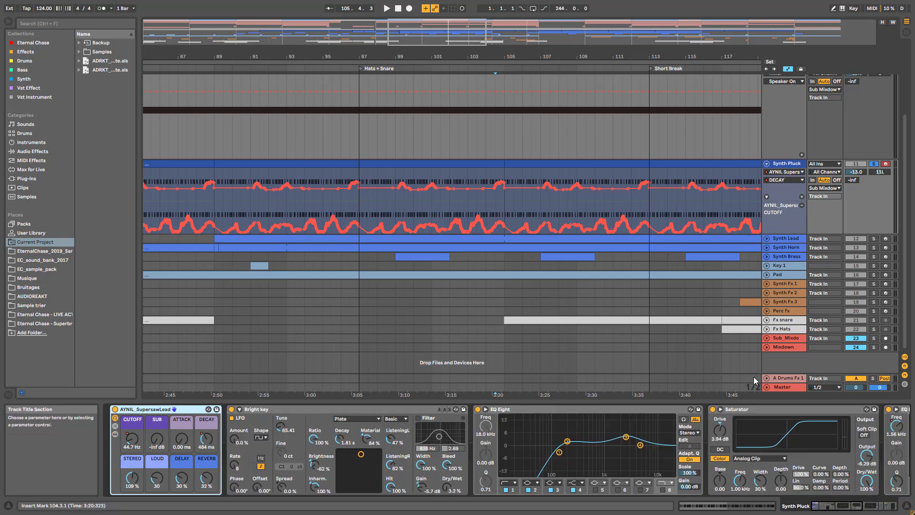
Compare the Synth Pluck with and without the Bright key device by bypassing and re-enabling it during playback
click(237, 409)
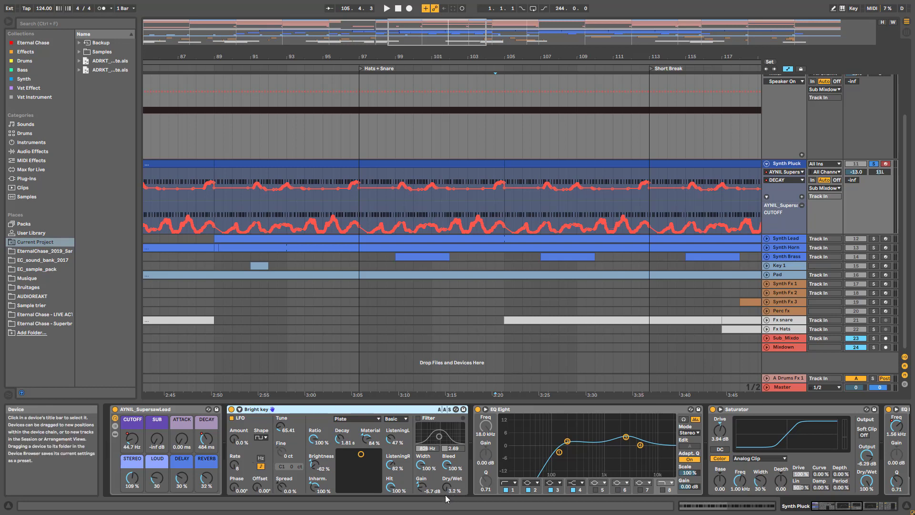
key(space)
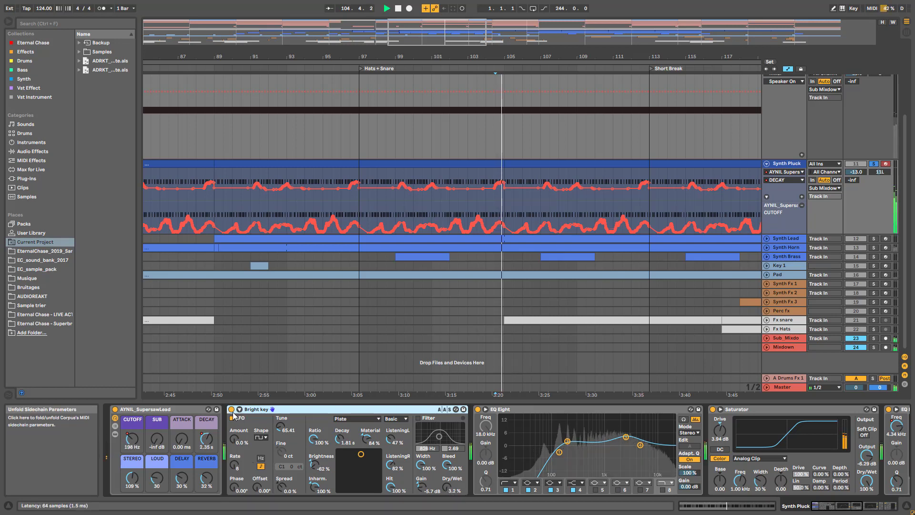
click(231, 409)
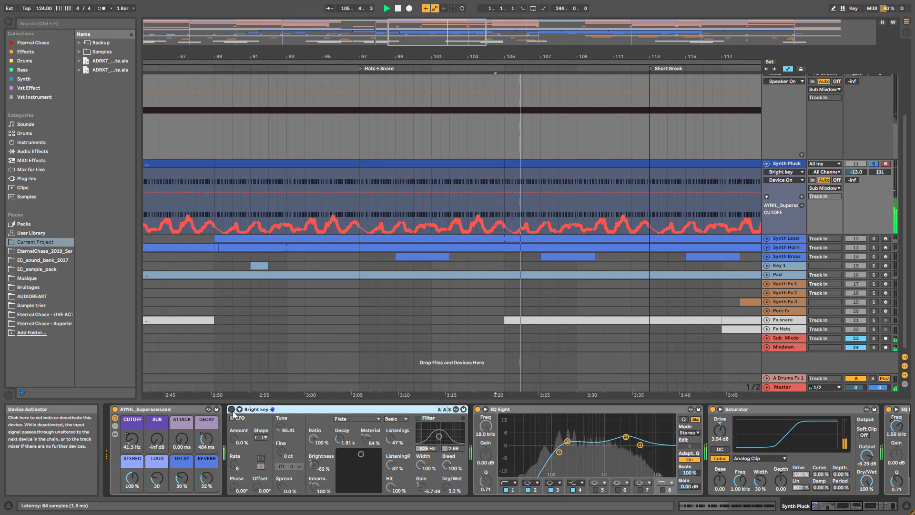
click(232, 409)
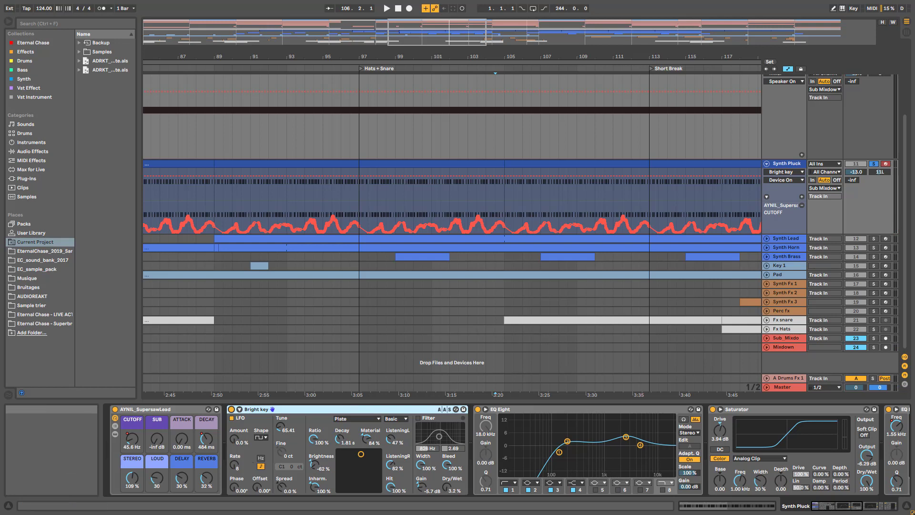
Compare the Synth Pluck with and without the Saturator by bypassing and re-enabling it during playback
drag(829, 508, 838, 506)
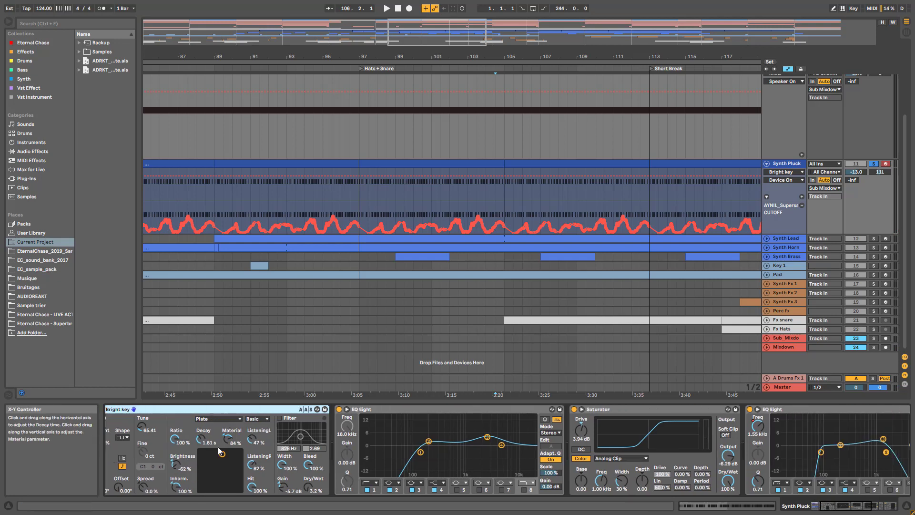
click(835, 507)
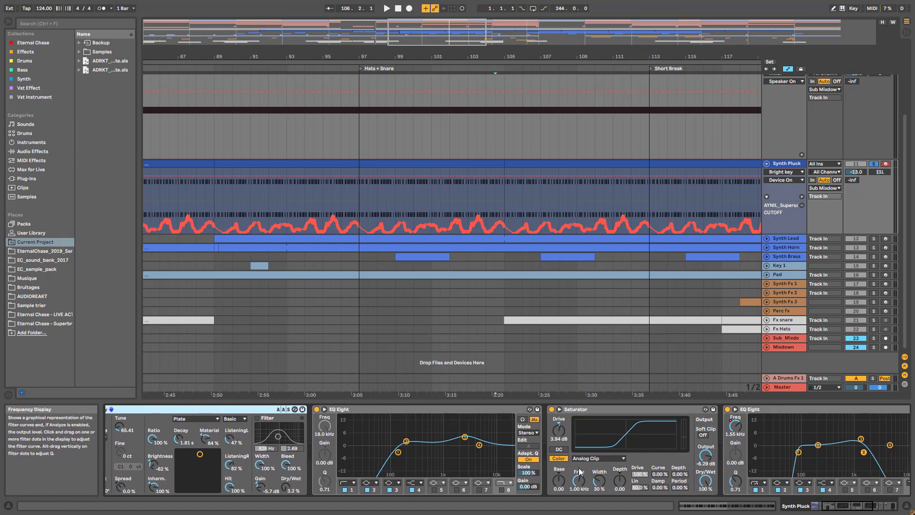
click(602, 411)
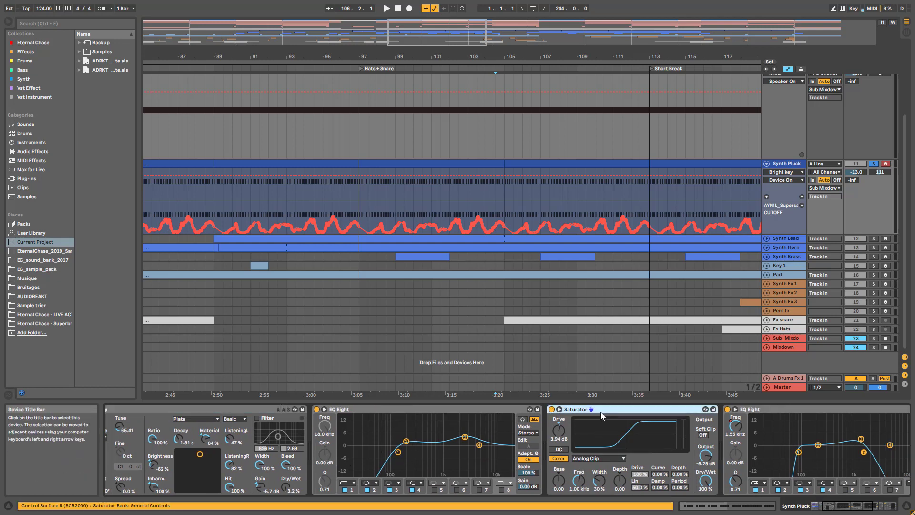
key(space)
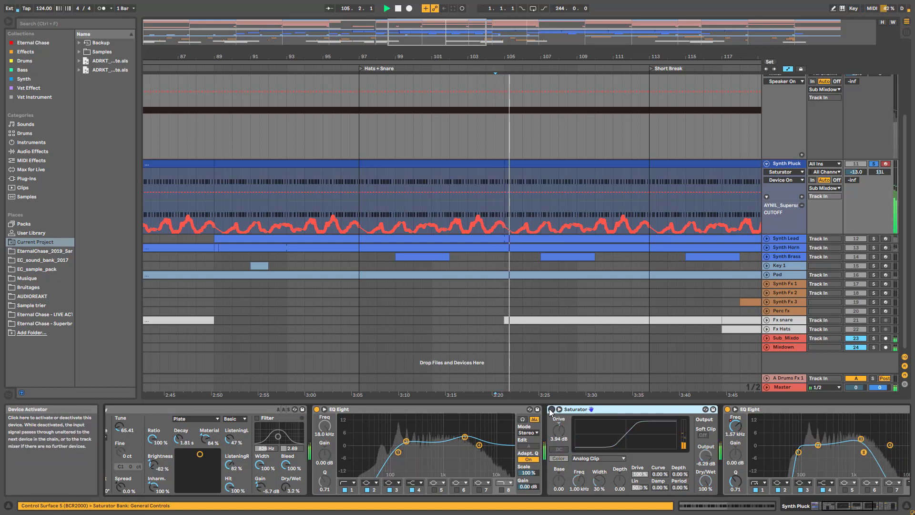
key(space)
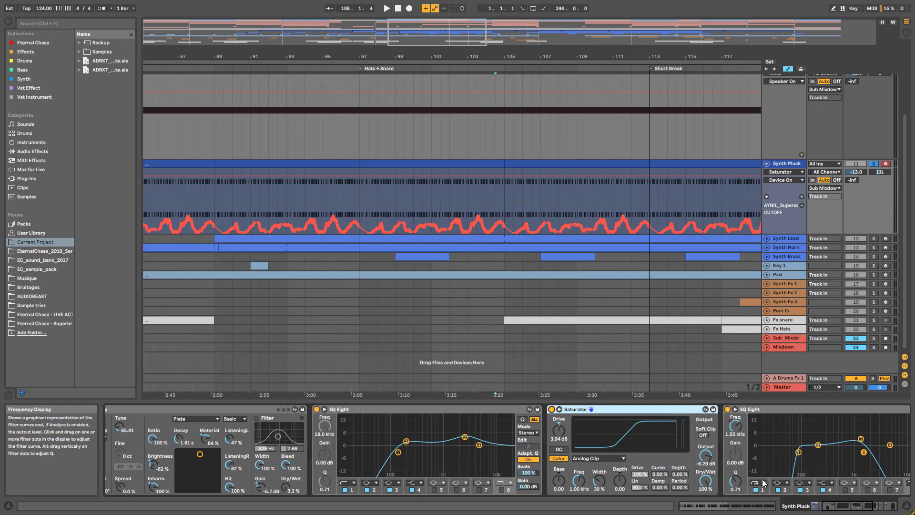
Examine the Synth Pluck's EQ Eight band 8 frequency automation and its Utility gain automation across the arrangement
drag(832, 505, 854, 505)
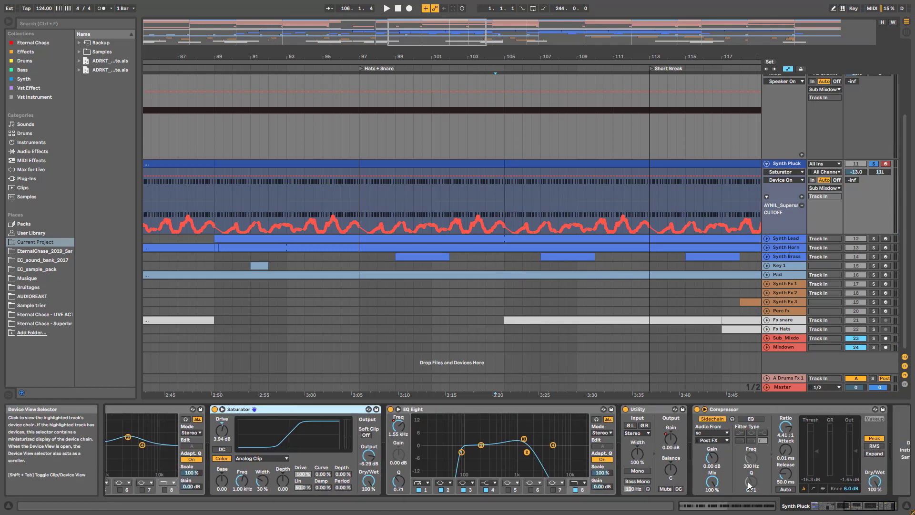
click(404, 431)
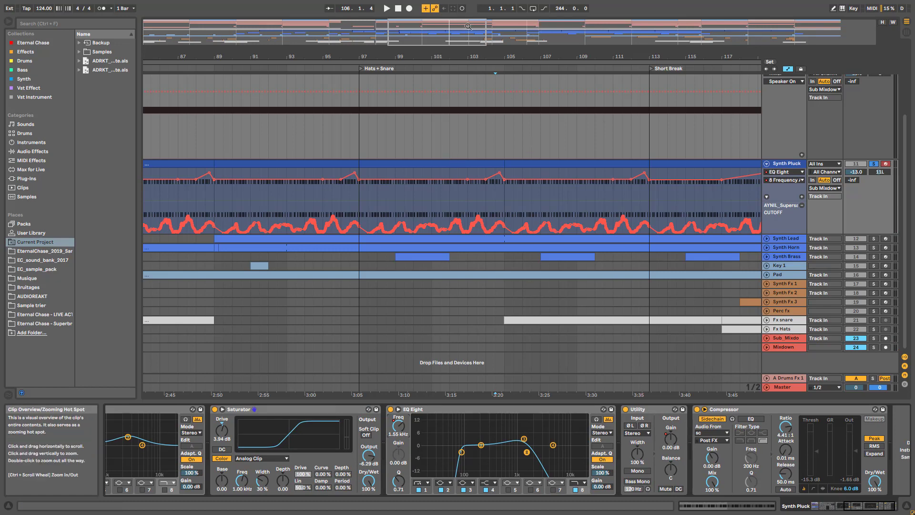
drag(526, 58, 527, 27)
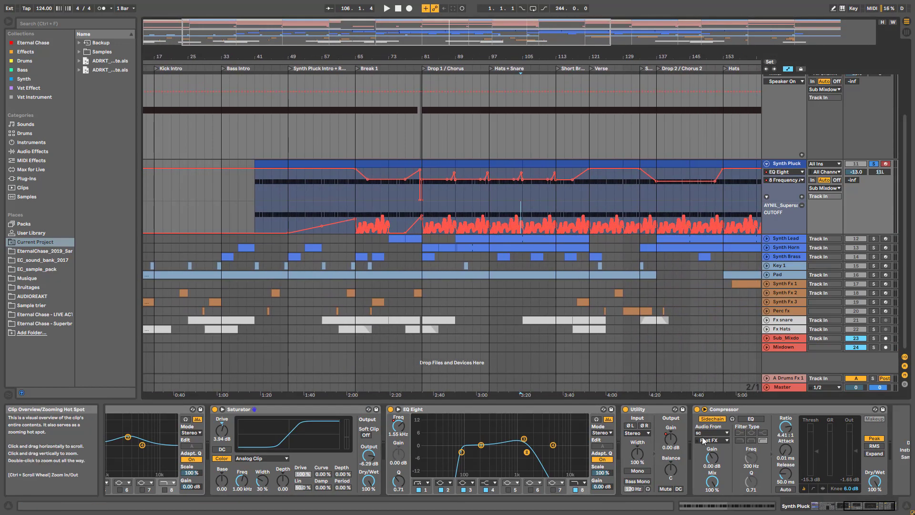
click(675, 448)
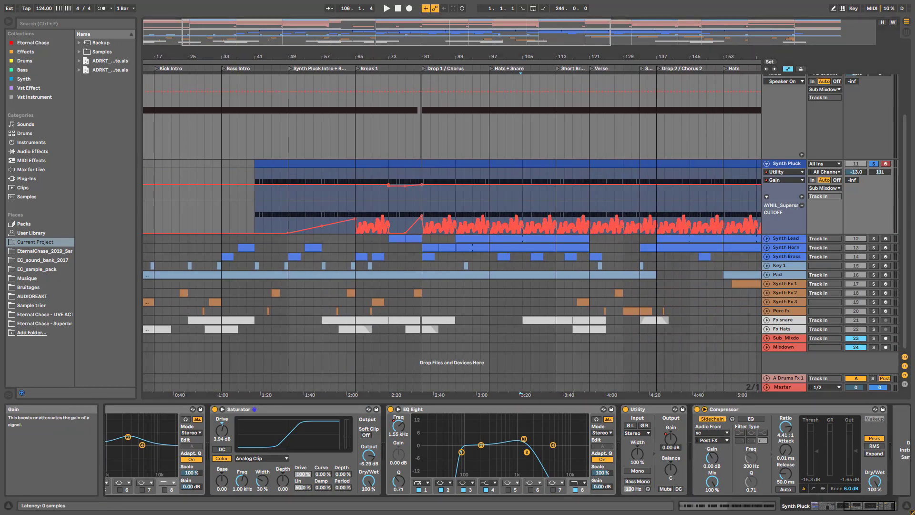
Unfold the Synth Lead track and briefly play its clip from bar 89
click(797, 241)
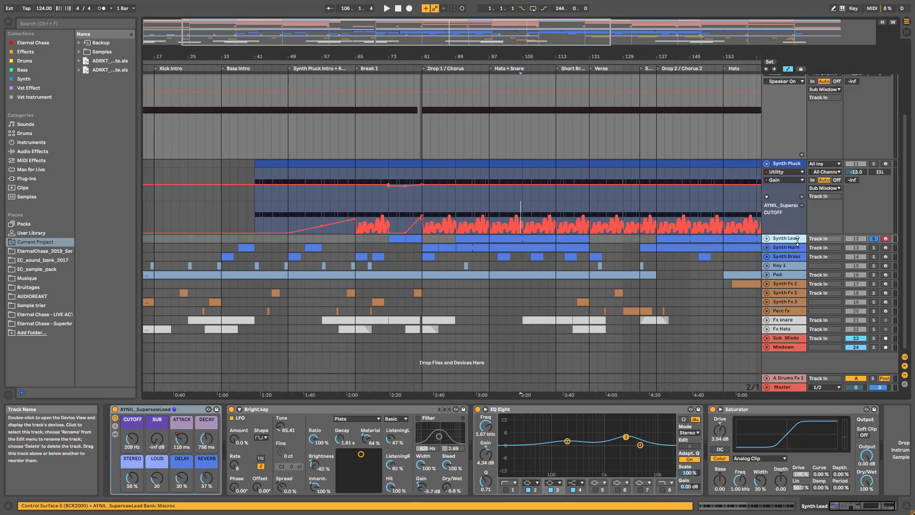
click(147, 412)
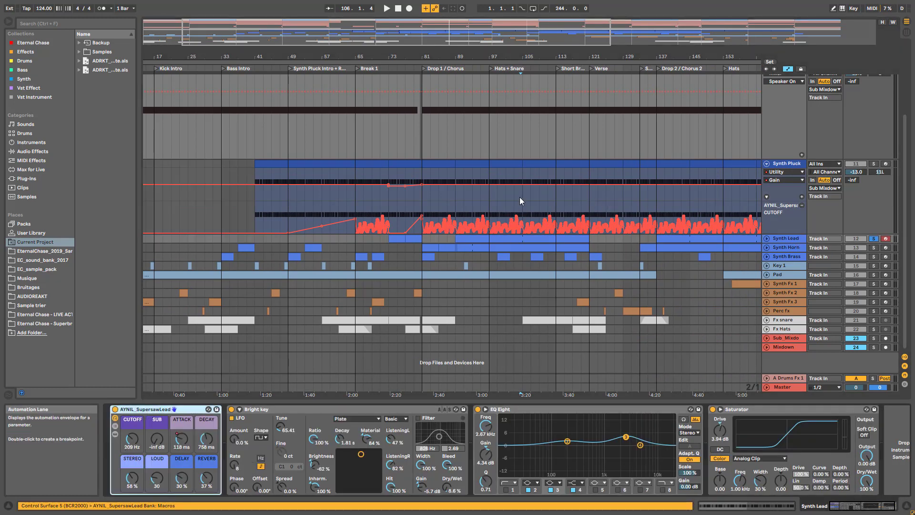
click(766, 238)
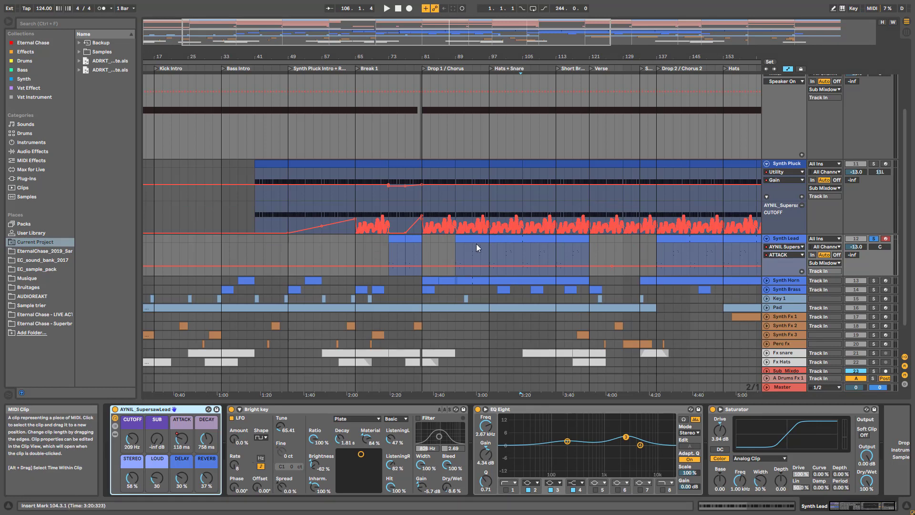
click(475, 244)
click(474, 241)
key(space)
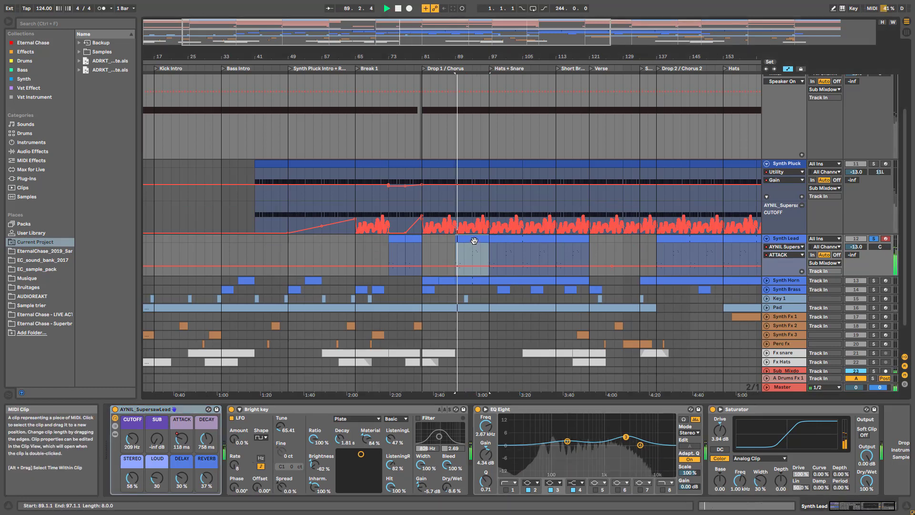
key(space)
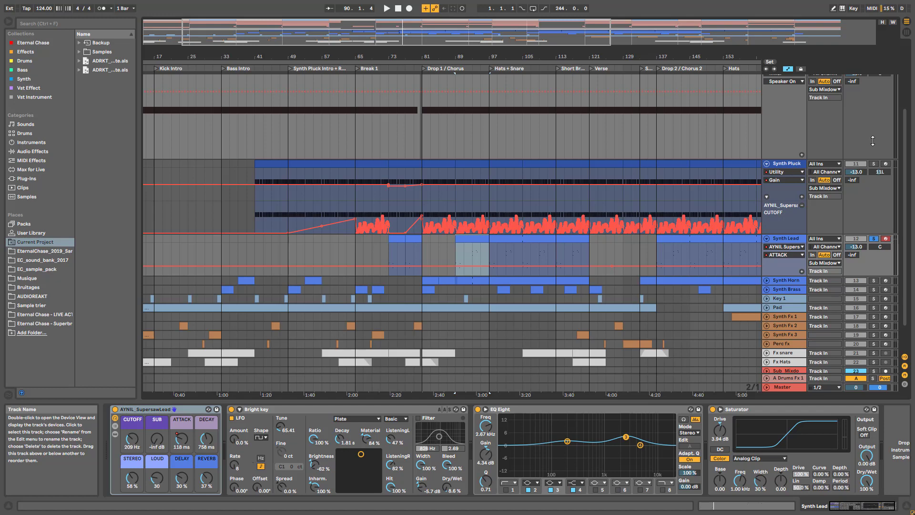
Show the Wavetable inside the AYNIL_SupersawLead rack on the Synth Lead and then on the Synth Pluck to compare their Glide settings
click(149, 409)
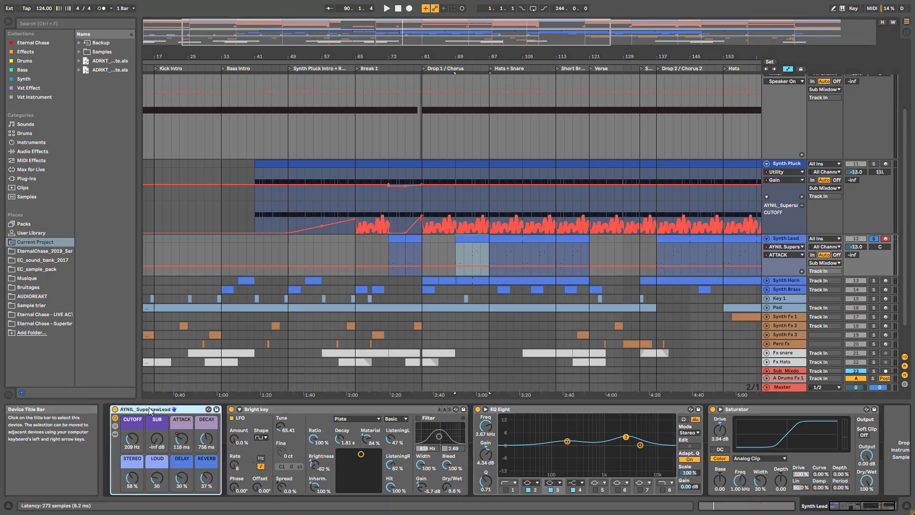
click(115, 434)
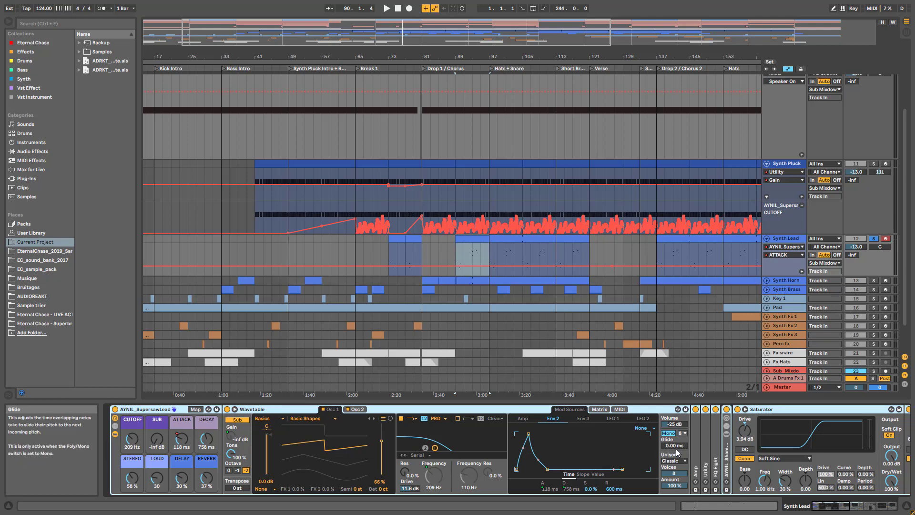
key(Up)
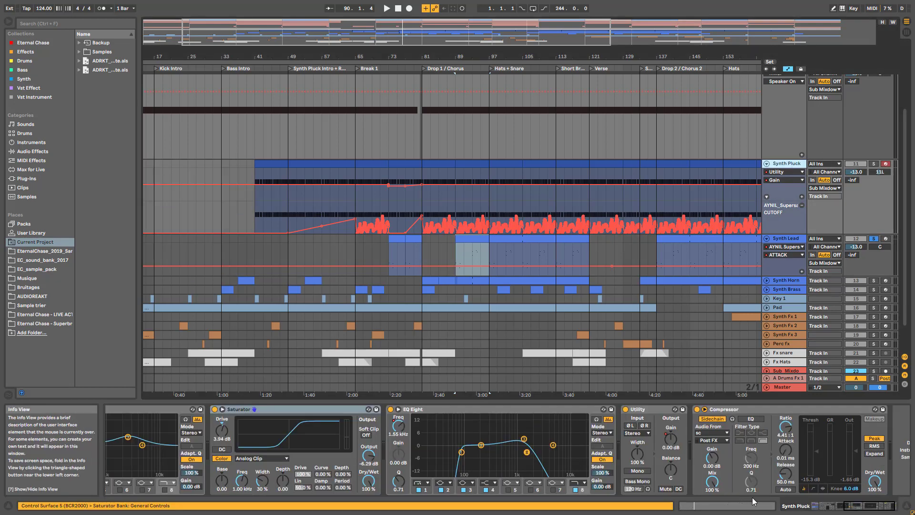
drag(872, 506, 734, 508)
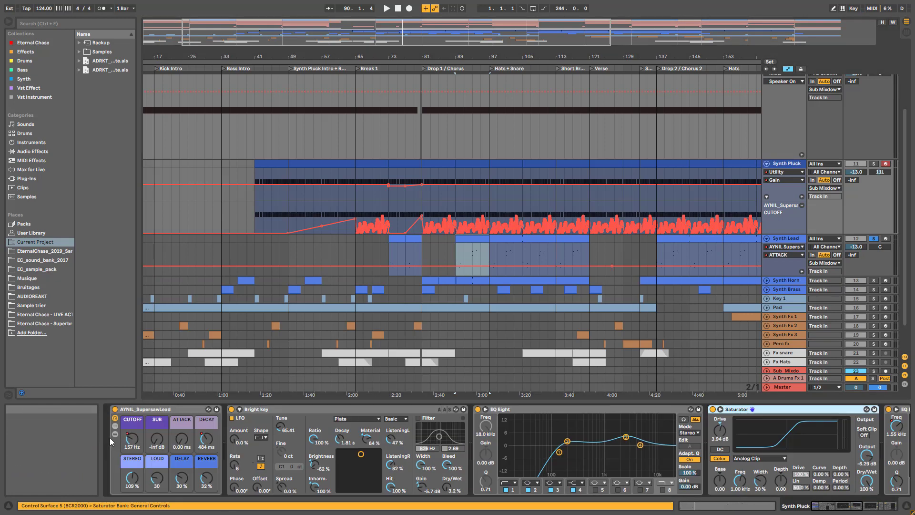
click(115, 434)
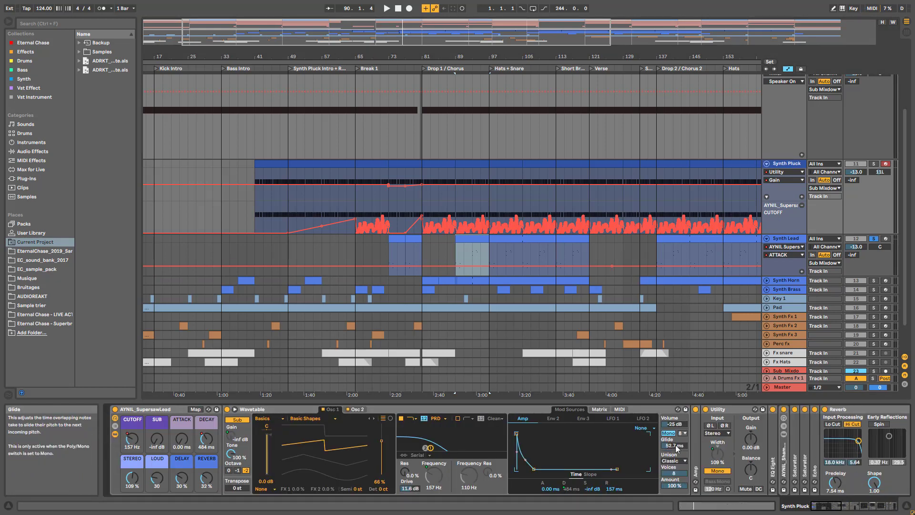
Compare the Wavetable Osc 1 and Osc 2 settings on the Synth Pluck with those on the Synth Lead
click(357, 409)
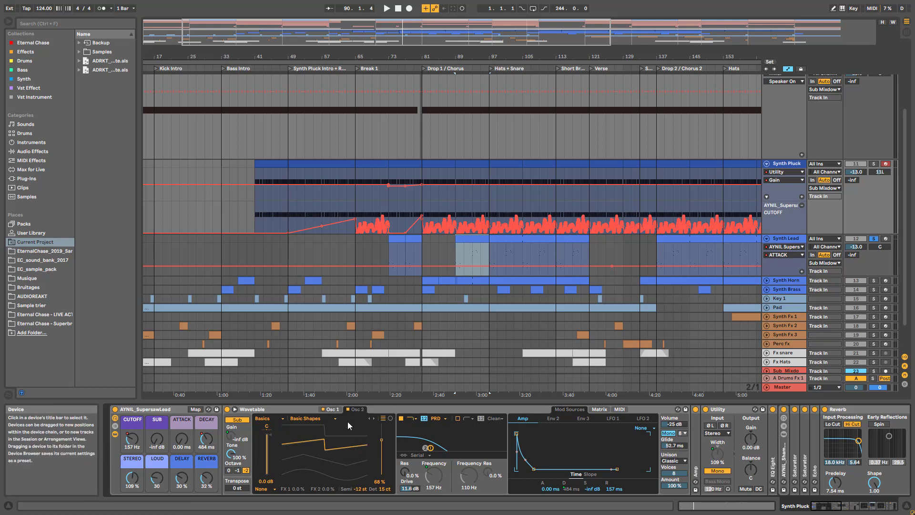
click(332, 410)
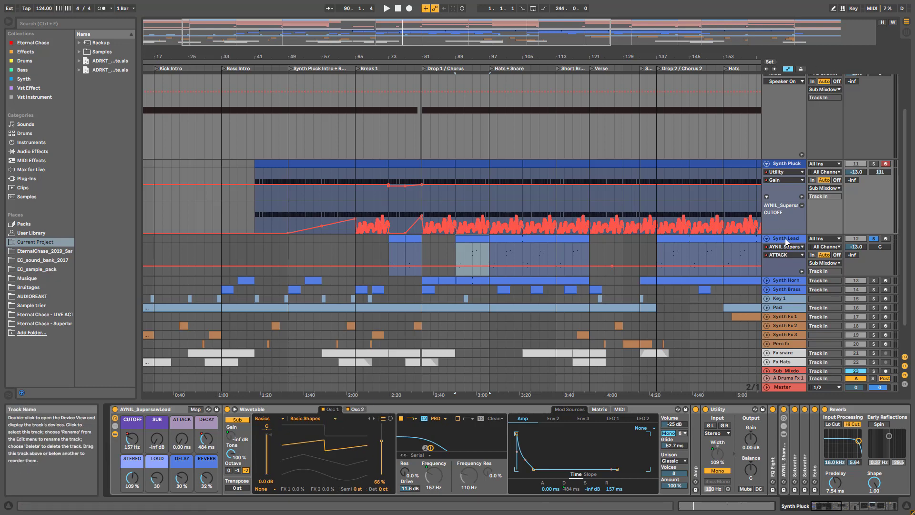
click(786, 238)
click(352, 410)
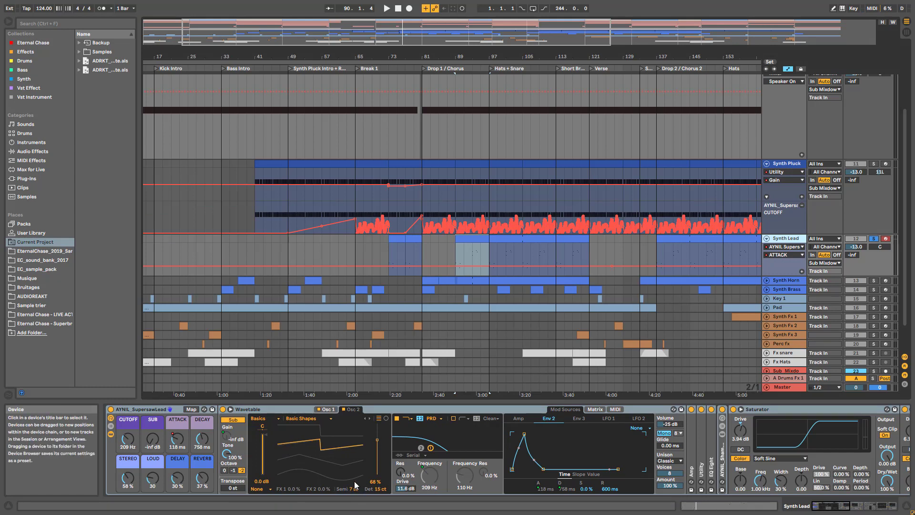
click(328, 410)
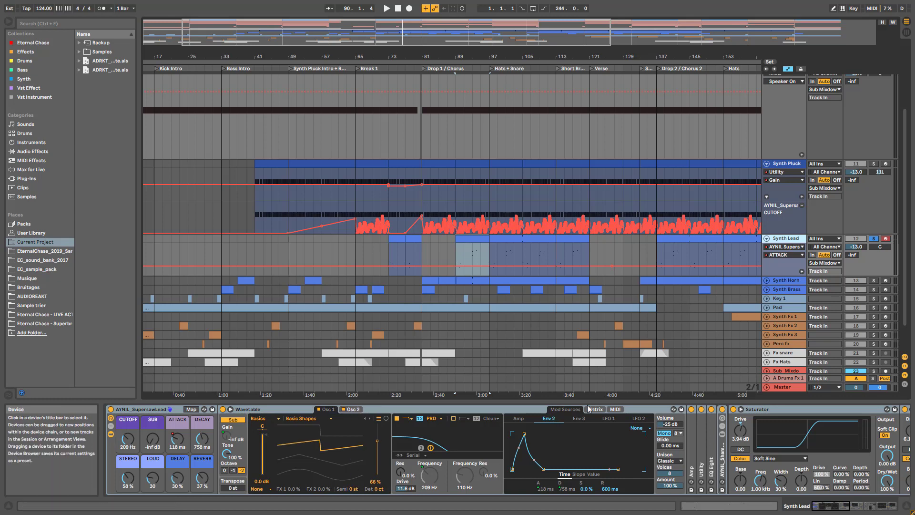
Compare the Wavetable modulation matrix on the Synth Lead with the one on the Synth Pluck
click(593, 409)
click(578, 409)
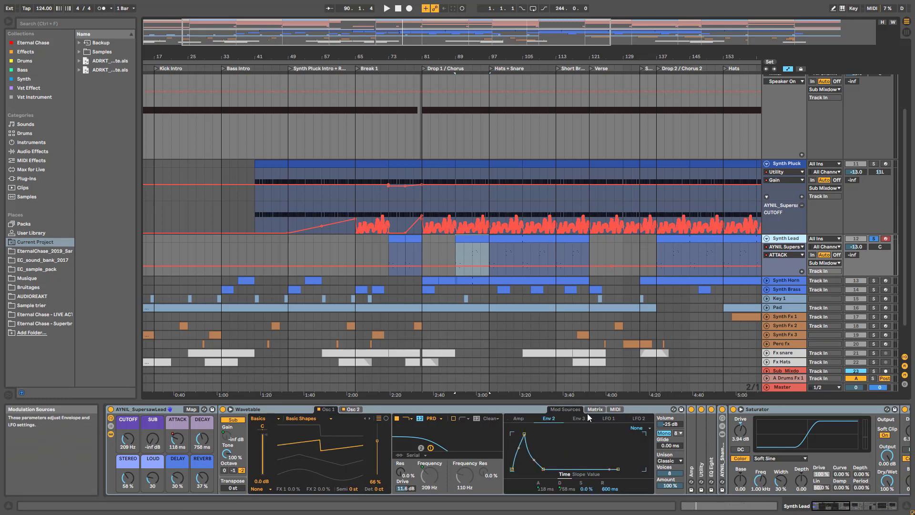
click(593, 410)
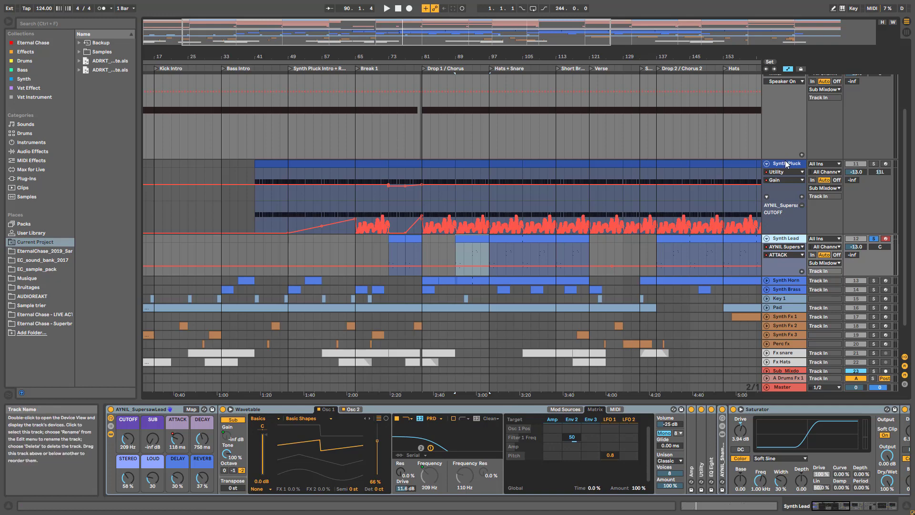
click(787, 163)
drag(861, 505, 747, 496)
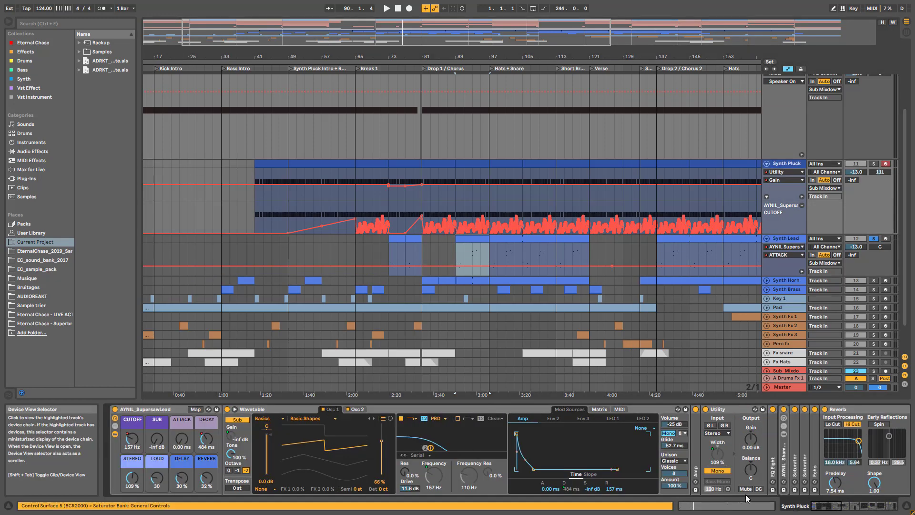
click(595, 410)
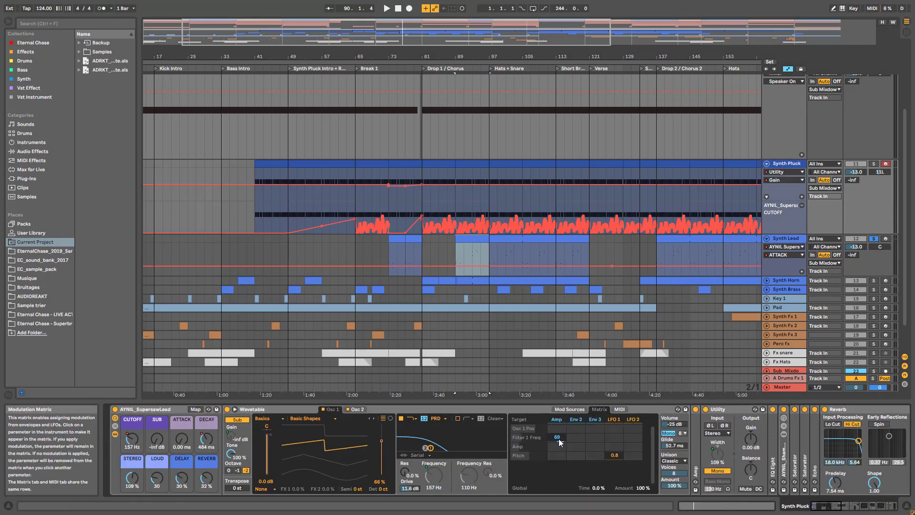
Compare the Synth Pluck's Amp envelope with the Synth Lead's Amp and Env 2 envelopes in Wavetable
click(557, 420)
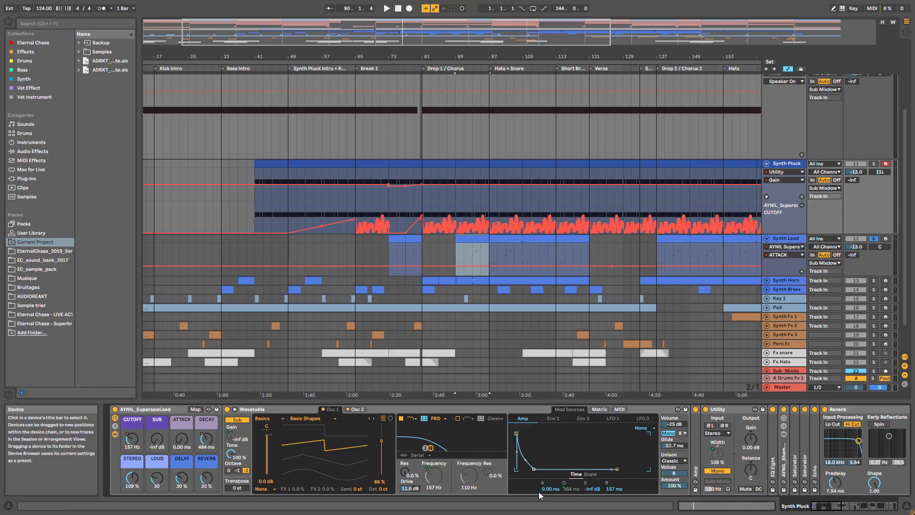
click(787, 243)
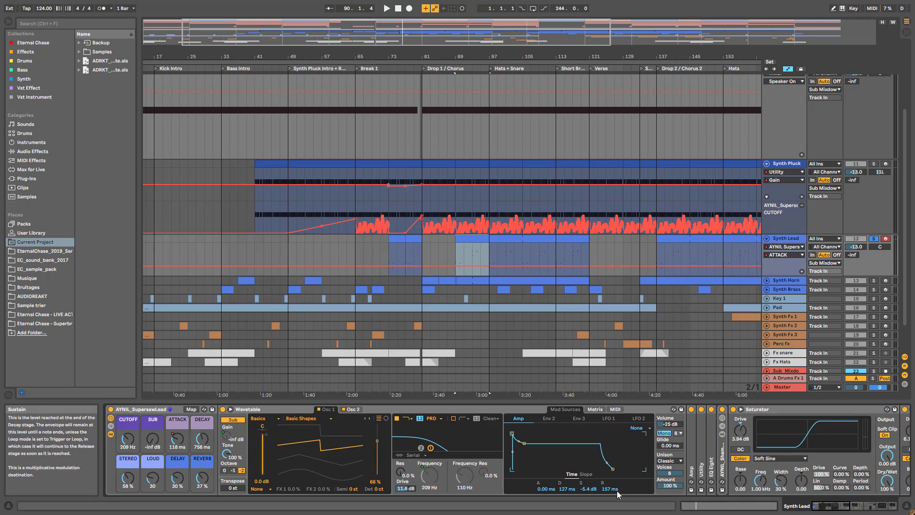
click(552, 419)
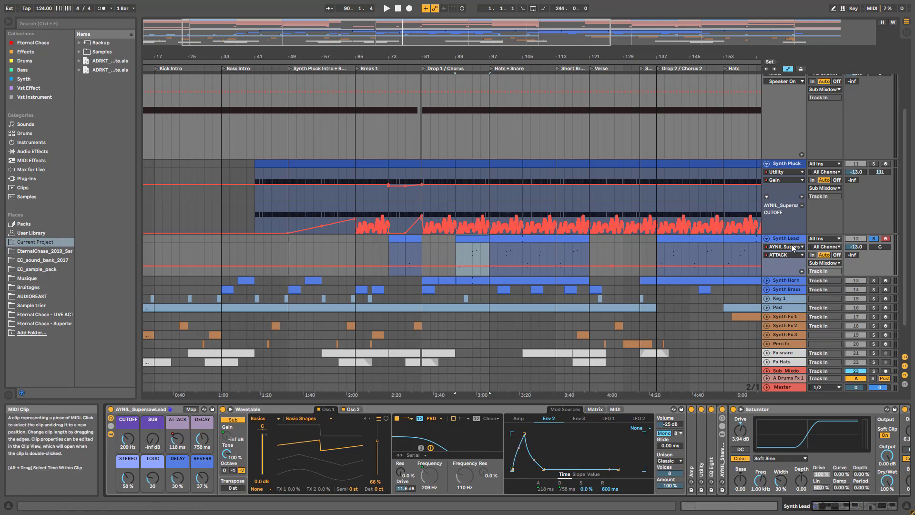
Play the start of the Synth Lead clip at bar 89 several times to hear the Env 2 filter movement
key(space)
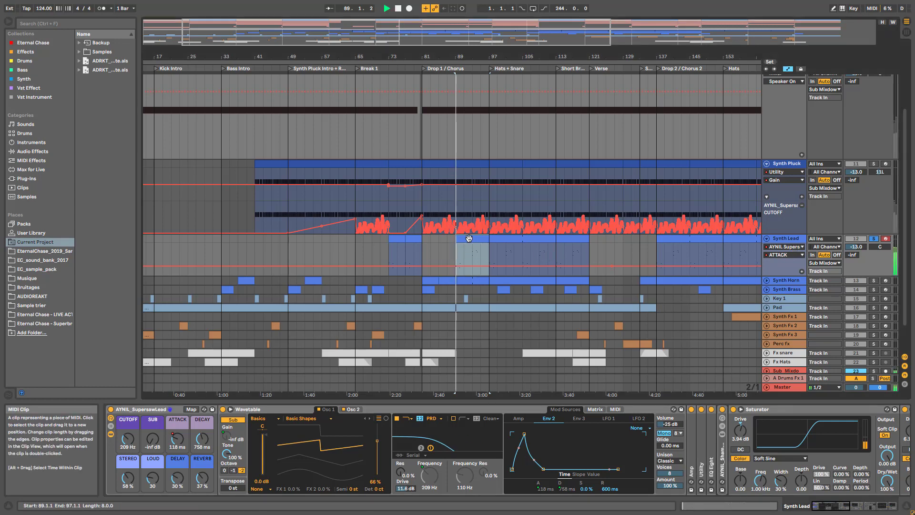
key(space)
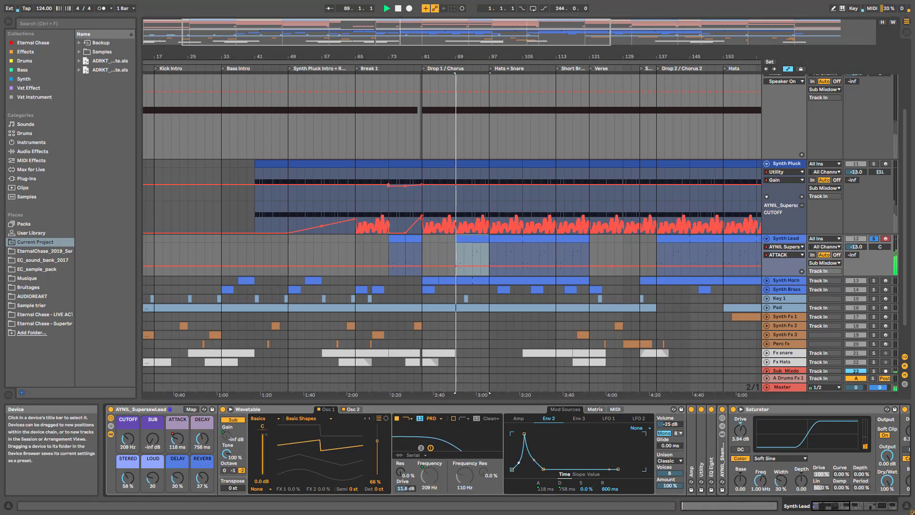
key(space)
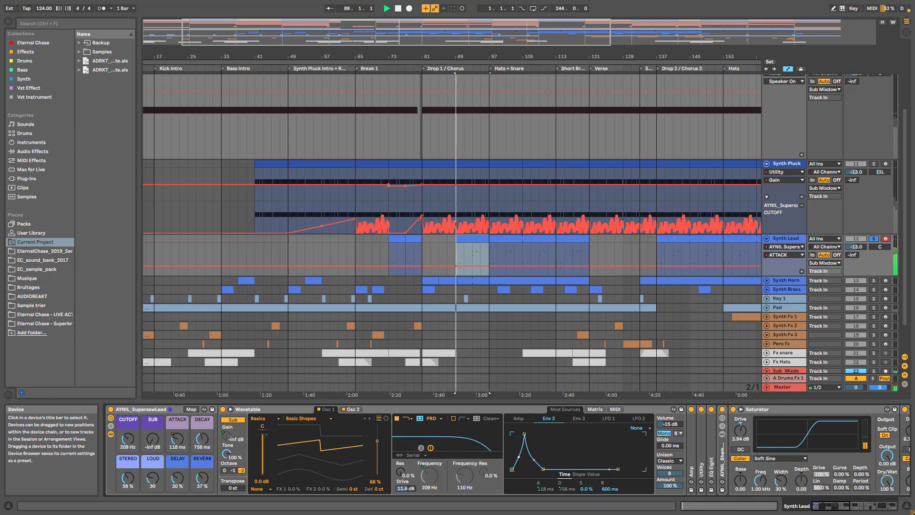
key(space)
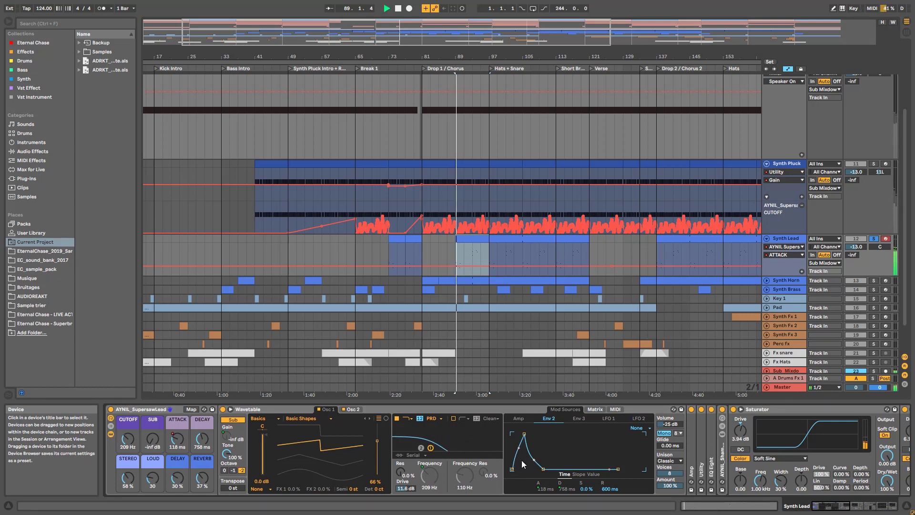
Review the Synth Lead Wavetable's modulation matrix, its Env 2 envelope and its Osc 2 settings
click(595, 409)
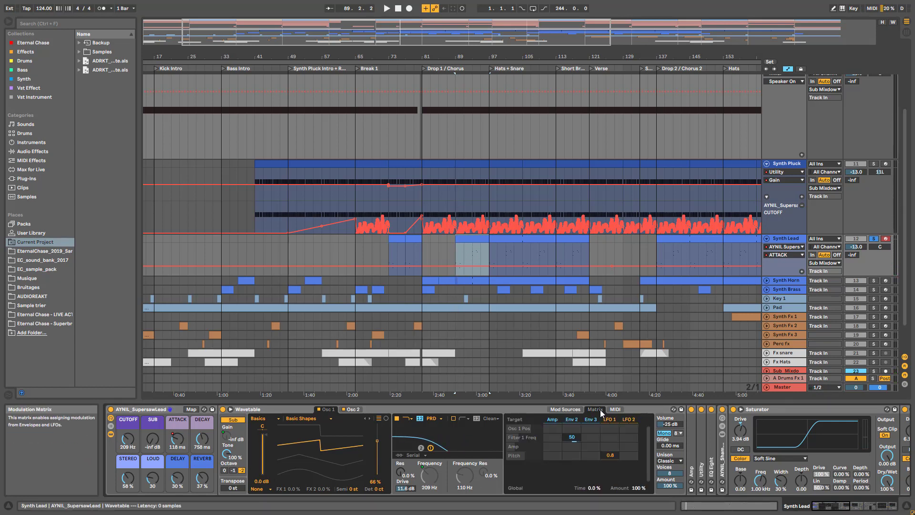
click(565, 410)
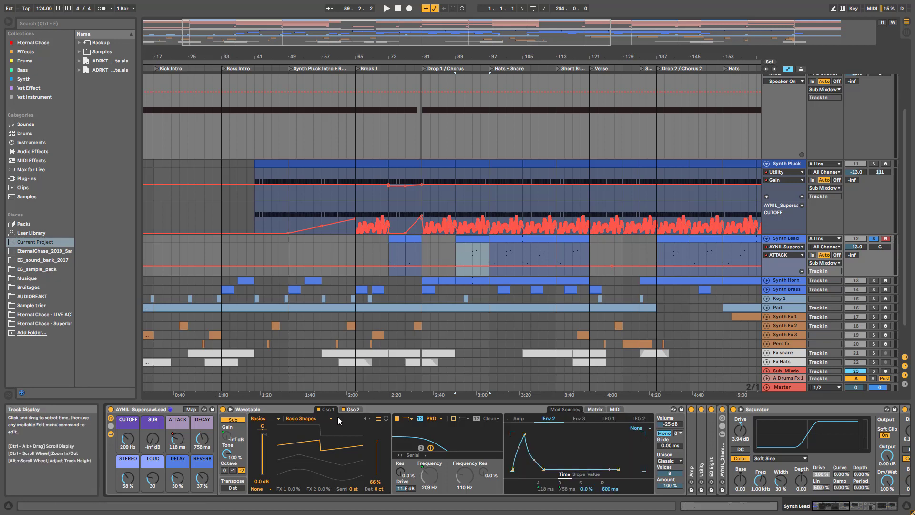
click(357, 409)
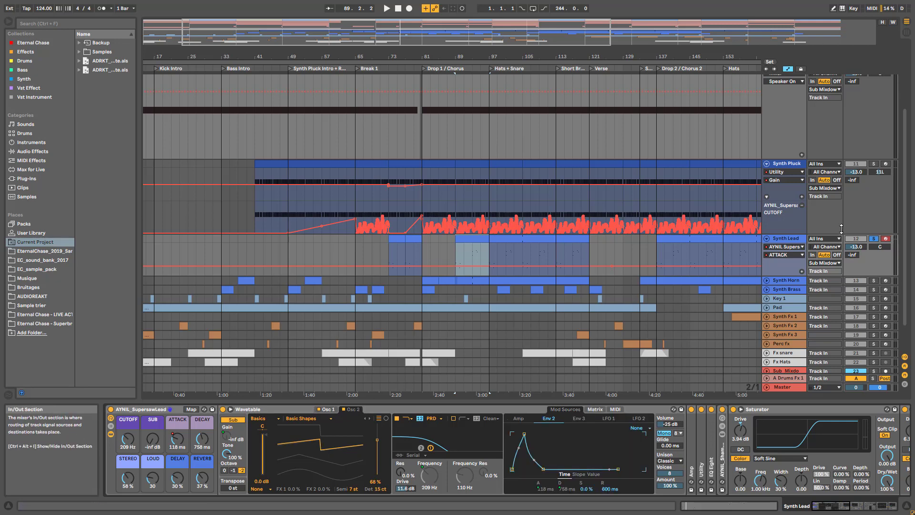
Compare the Synth Lead with and without the Bright key device by bypassing and re-enabling it
scroll(724, 280, up, 2)
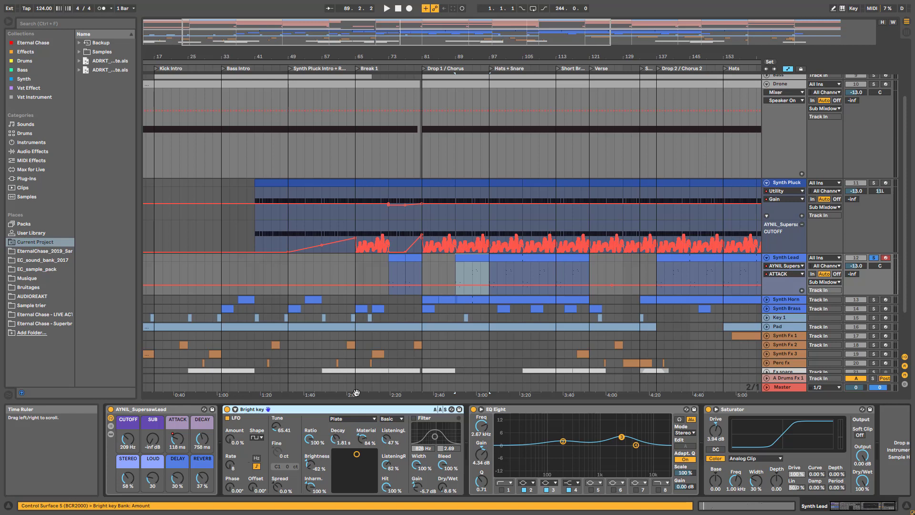
click(227, 409)
click(228, 410)
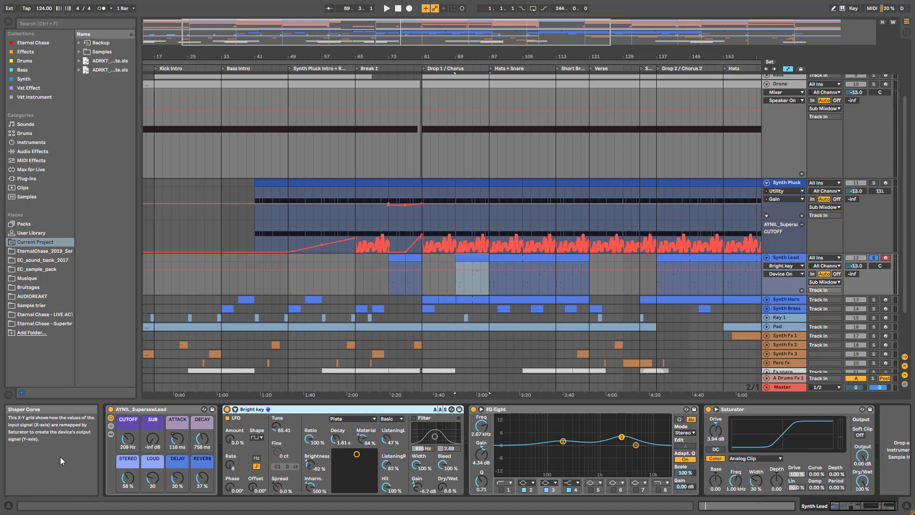
Show the devices in the Synth Lead's AYNIL_SupersawLead rack, unfold its Reverb and Echo, and briefly play the clip from bar 89
click(110, 435)
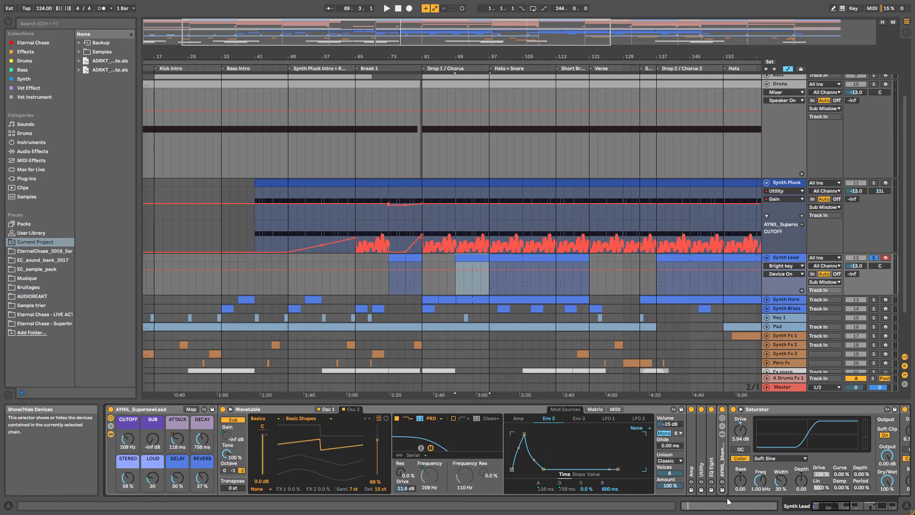
click(823, 509)
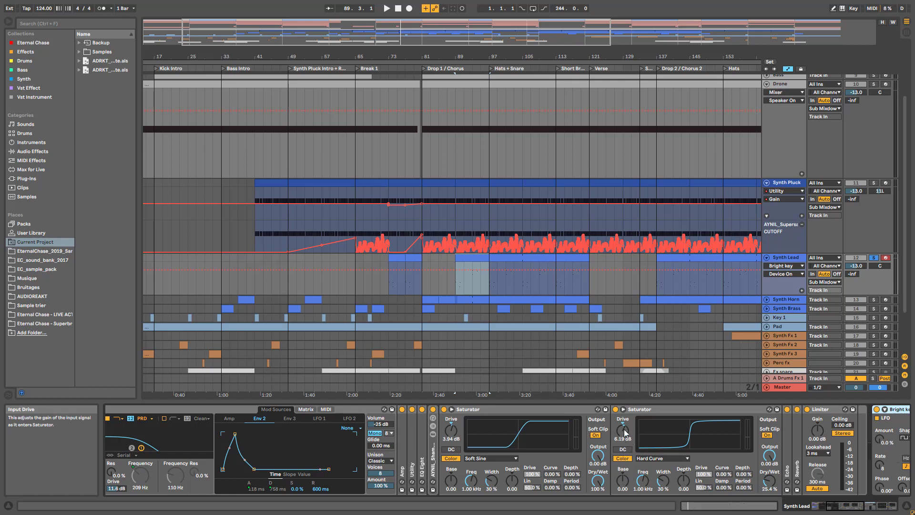
double_click(798, 460)
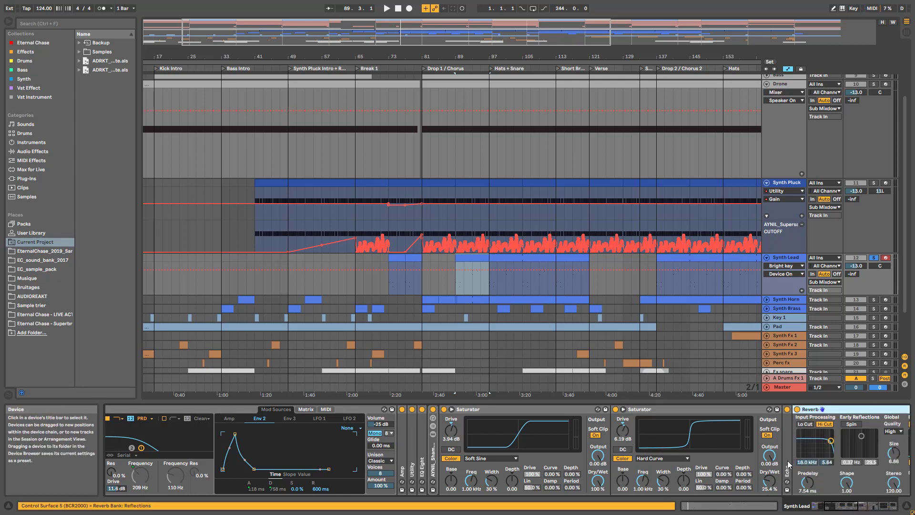
double_click(788, 464)
drag(835, 508, 853, 508)
key(space)
key(space)
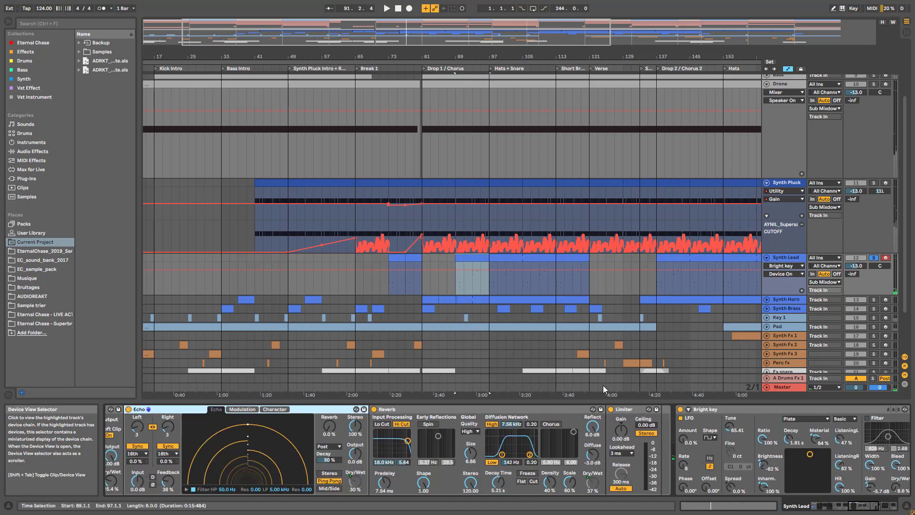
Unfold the Echo and the Hard Curve Saturator in the Synth Pluck's rack to examine their settings
click(786, 182)
drag(865, 509, 845, 509)
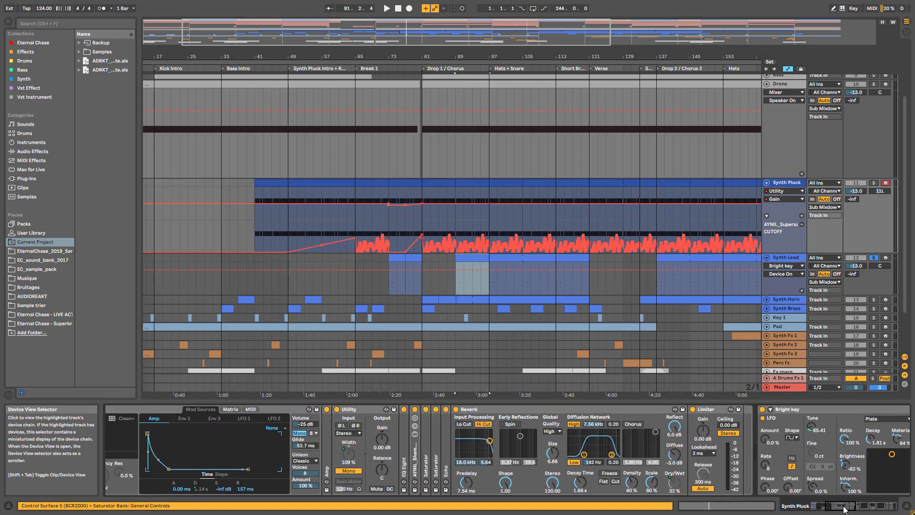
double_click(446, 472)
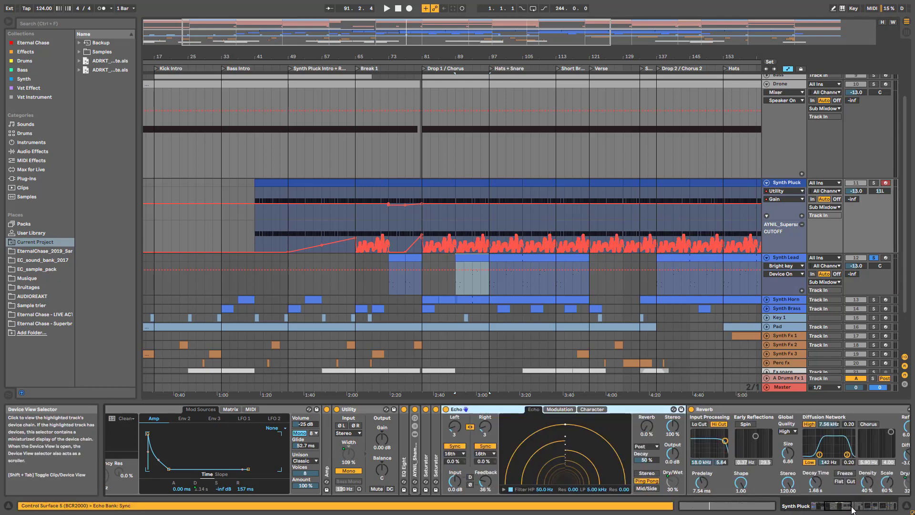
drag(850, 508, 791, 504)
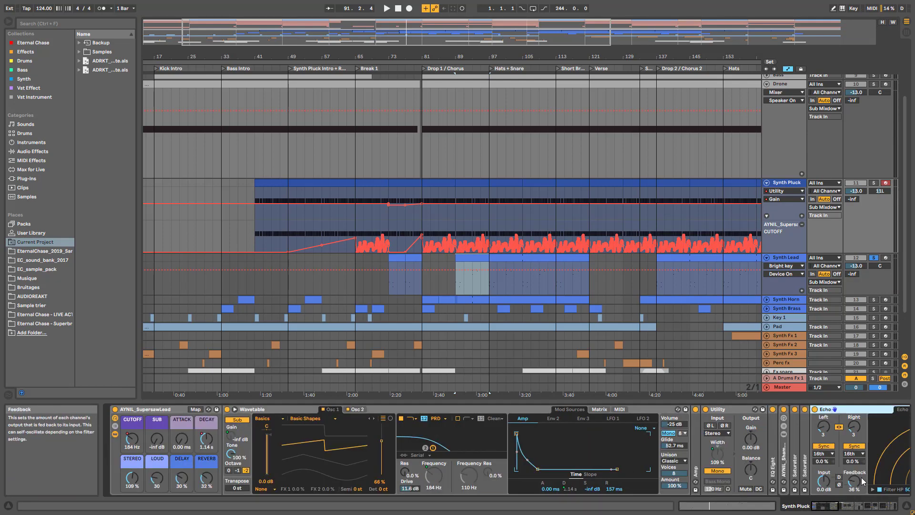
double_click(805, 453)
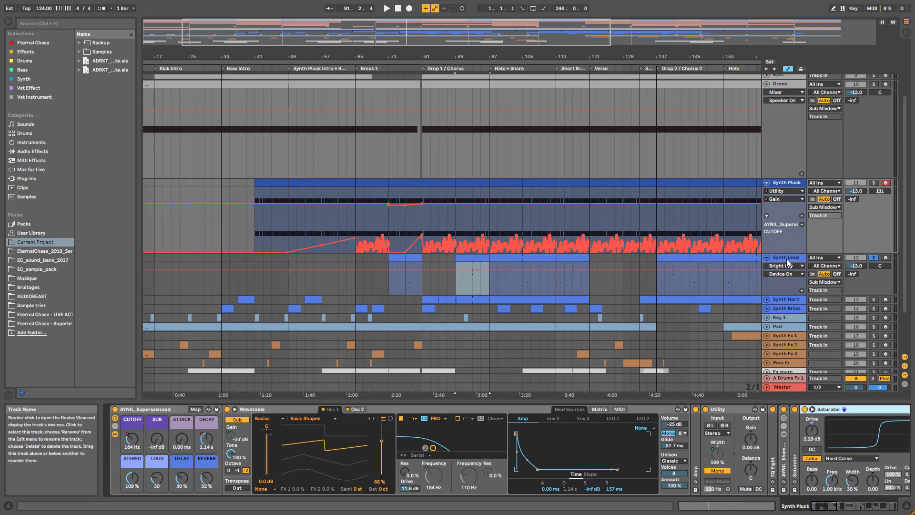
click(787, 279)
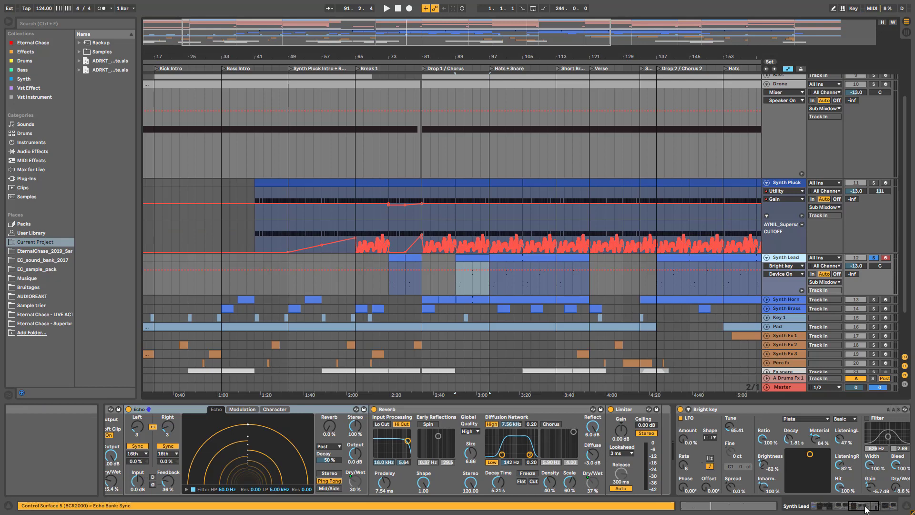
click(843, 508)
drag(843, 508, 786, 507)
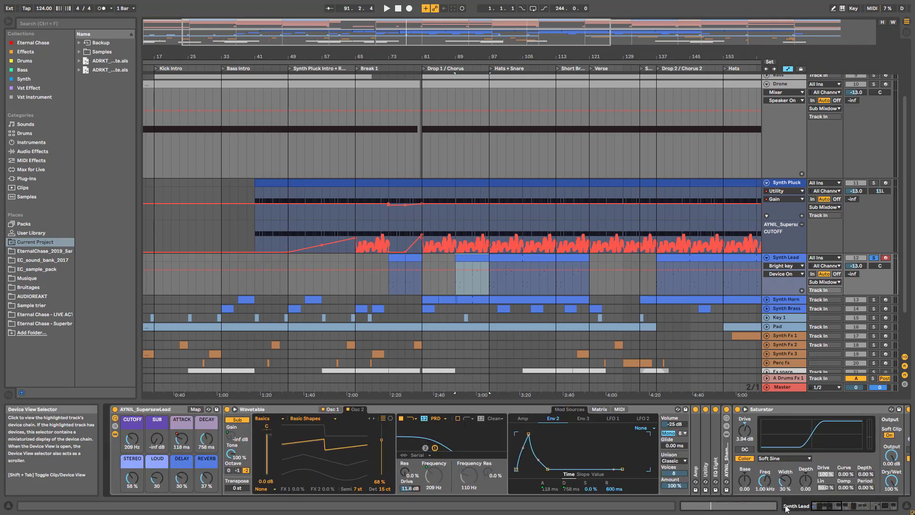
click(115, 434)
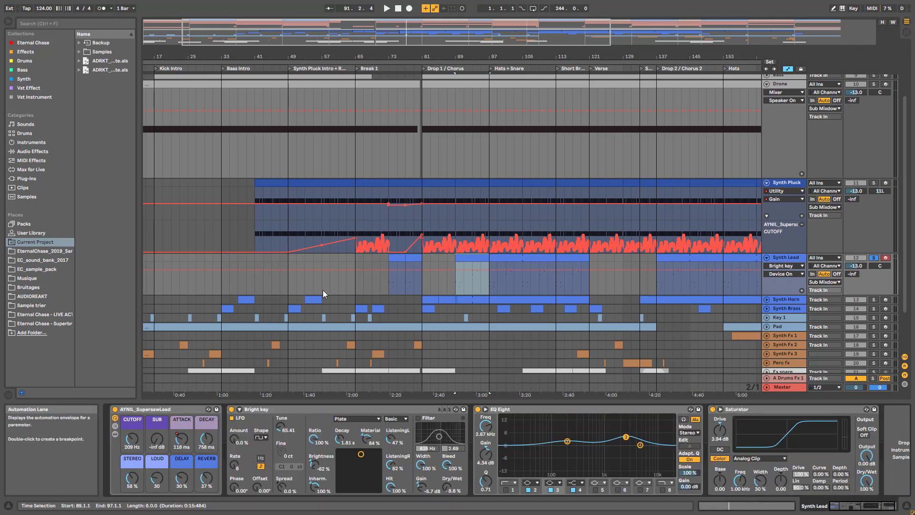
Open the Synth Lead clip at bar 89 in an enlarged MIDI note editor and play it
drag(486, 37, 422, 67)
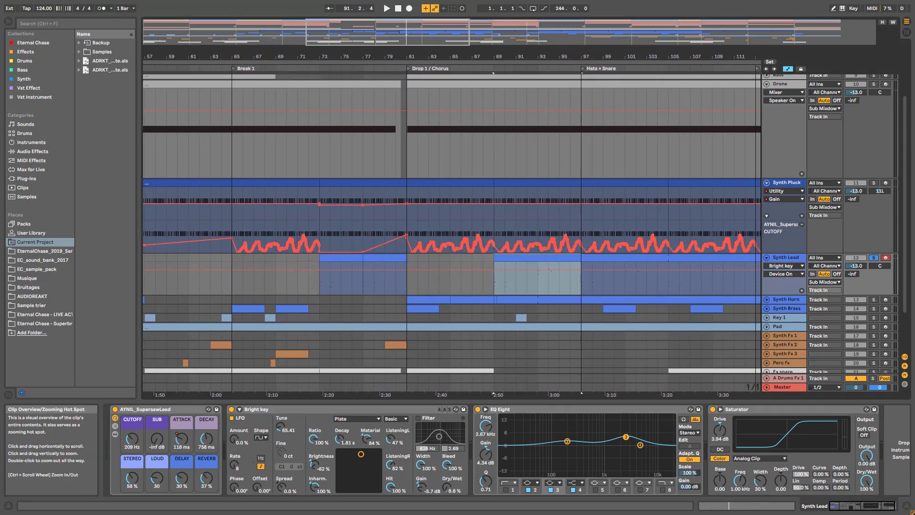
double_click(510, 262)
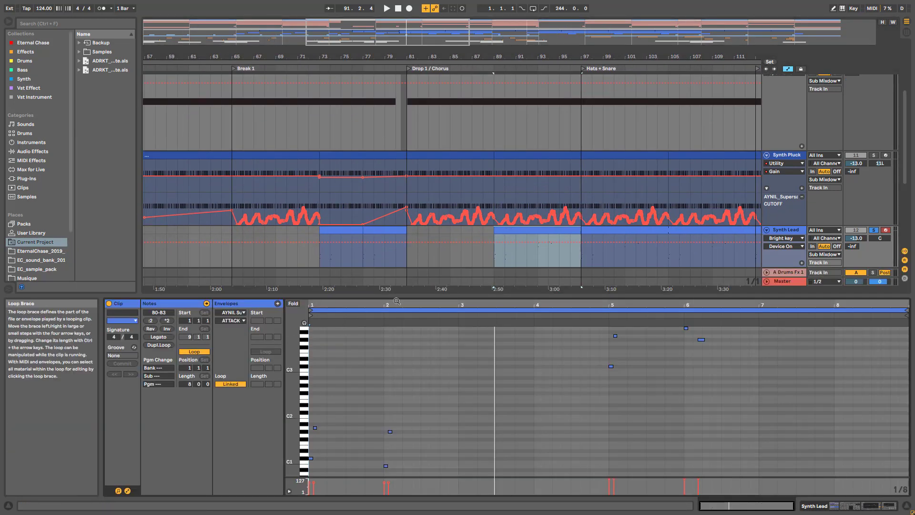
drag(395, 296, 391, 164)
drag(292, 293, 318, 366)
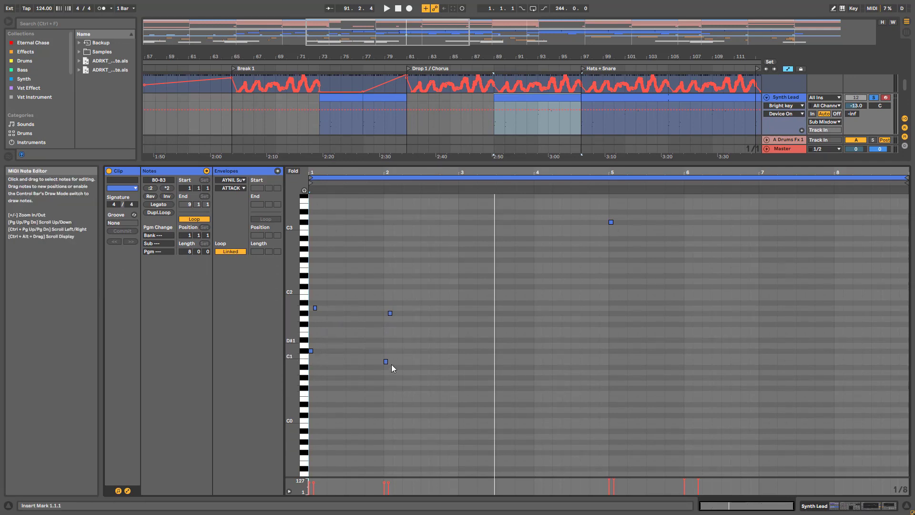
key(space)
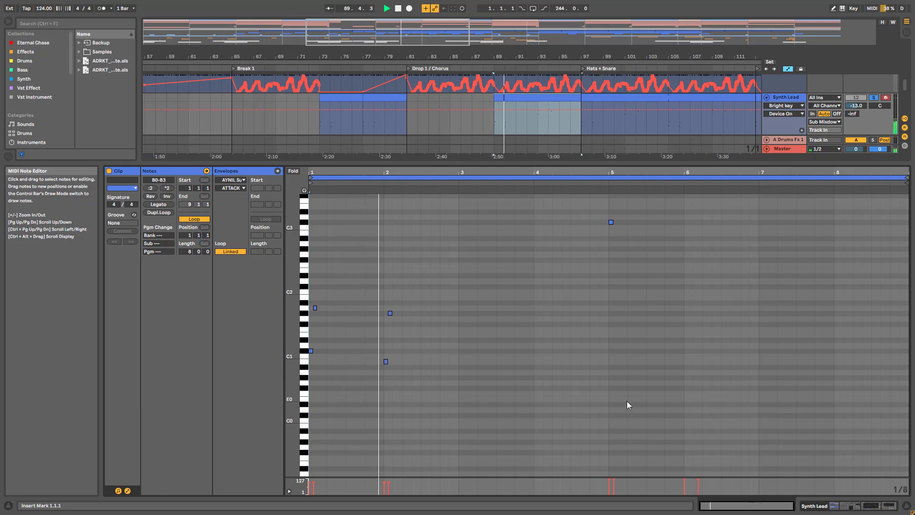
View the Synth Lead clip's upper notes, shrink the note editor, and fold the Synth Pluck and Synth Lead tracks
scroll(630, 400, up, 4)
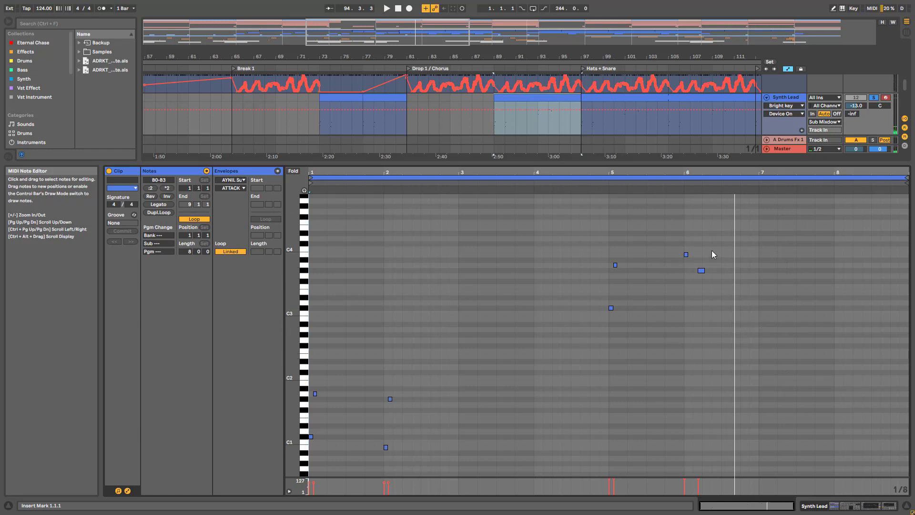
drag(632, 165, 662, 294)
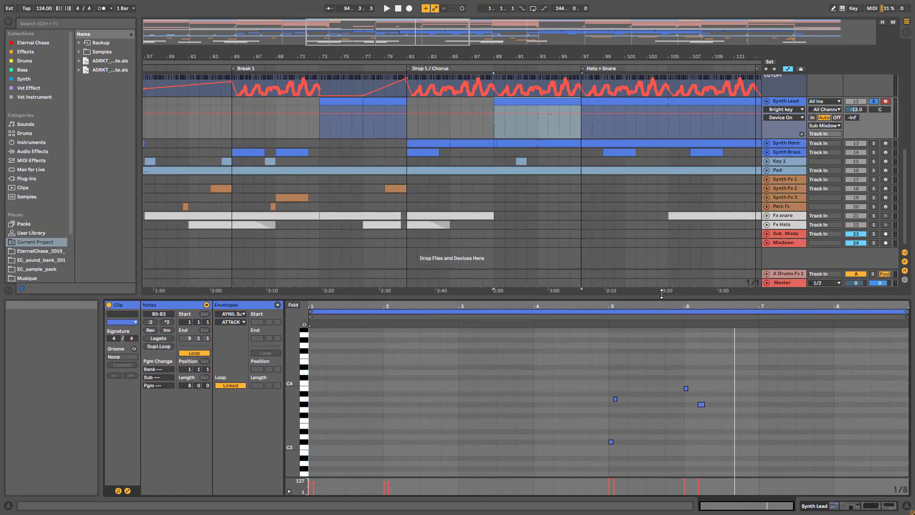
drag(891, 342, 891, 356)
drag(339, 42, 342, 23)
click(767, 88)
click(767, 97)
Solo and unfold the Synth Horn track, play it from bar 103, and show its device chain
click(779, 105)
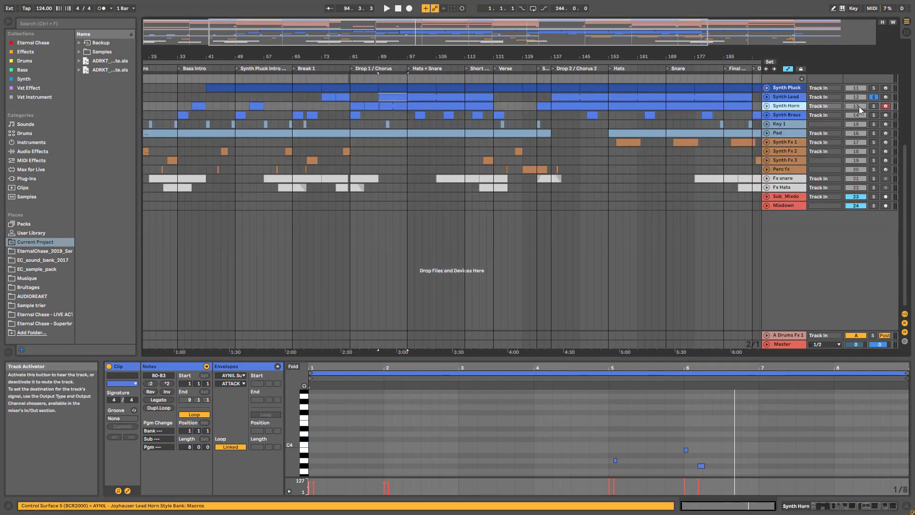
click(767, 106)
click(429, 138)
key(space)
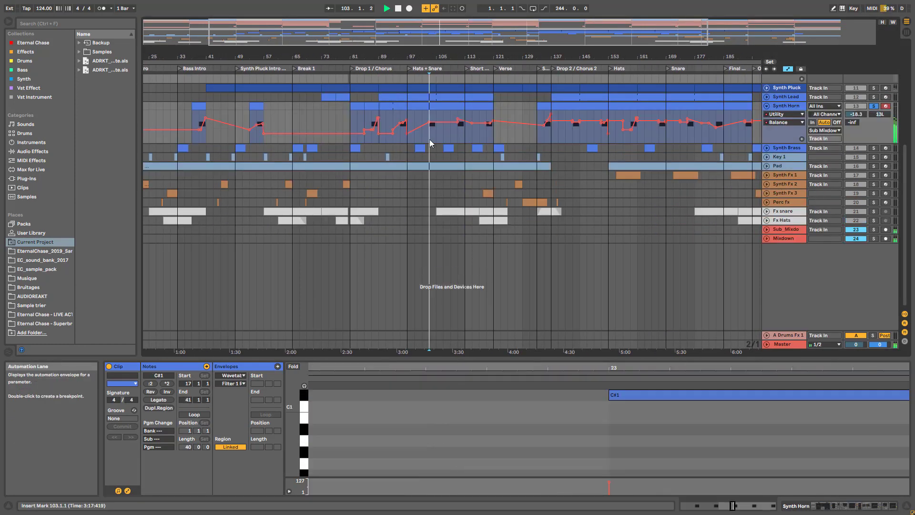
drag(389, 32, 398, 52)
double_click(797, 105)
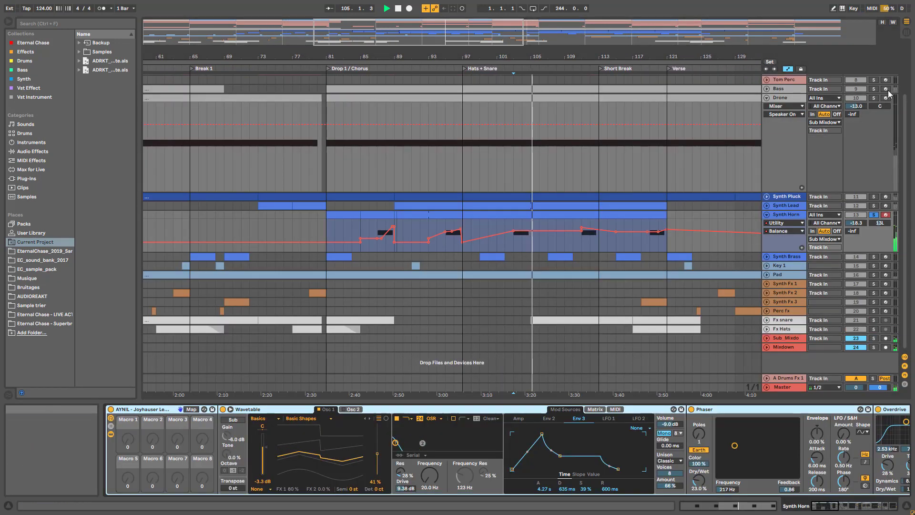
Stop playback and examine the modulation matrix and Env 3 modulation source in the Synth Horn's Wavetable
key(space)
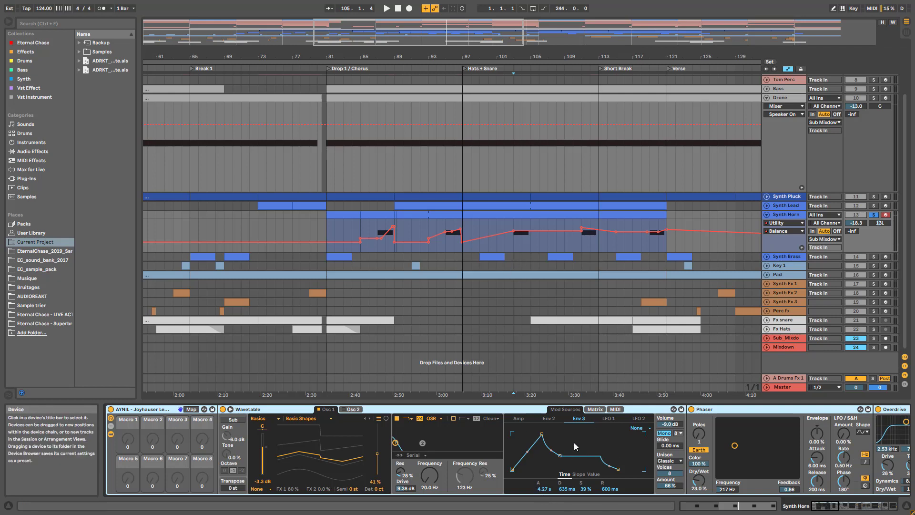
click(595, 409)
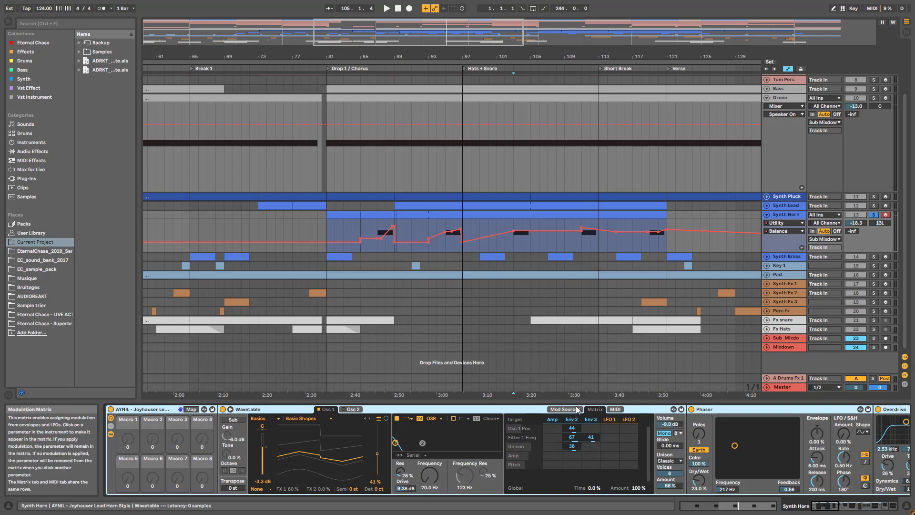
click(592, 420)
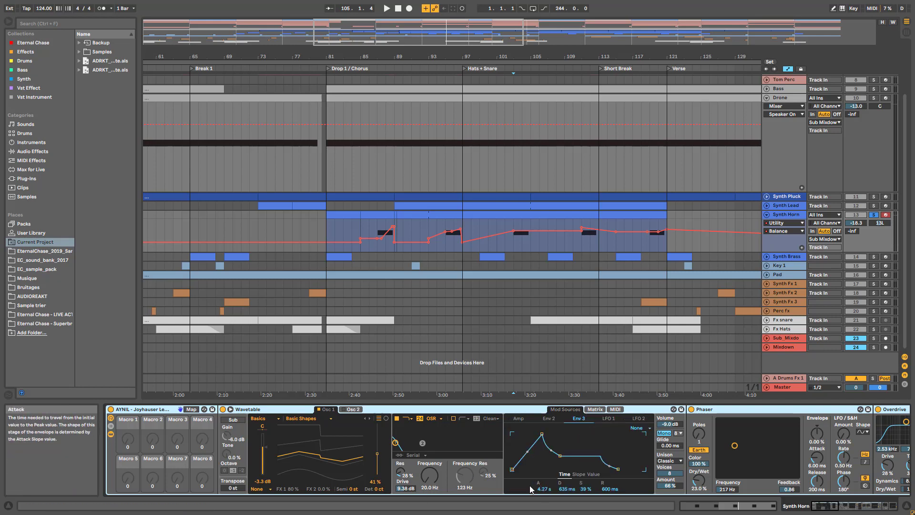
Play the Synth Horn while viewing the rest of its rack's devices, and hide the devices inside the rack
key(space)
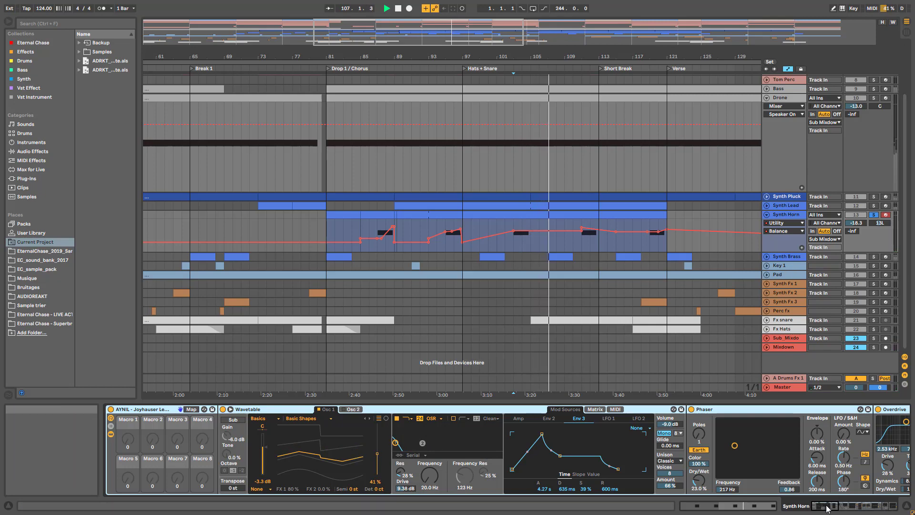
click(843, 509)
mouse_move(842, 507)
mouse_down()
mouse_move(856, 510)
mouse_move(842, 512)
mouse_up()
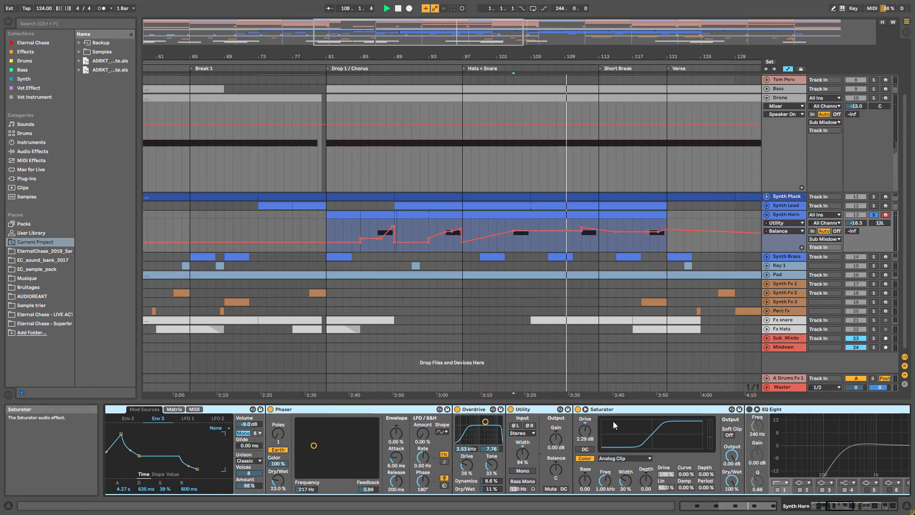
drag(844, 508, 818, 510)
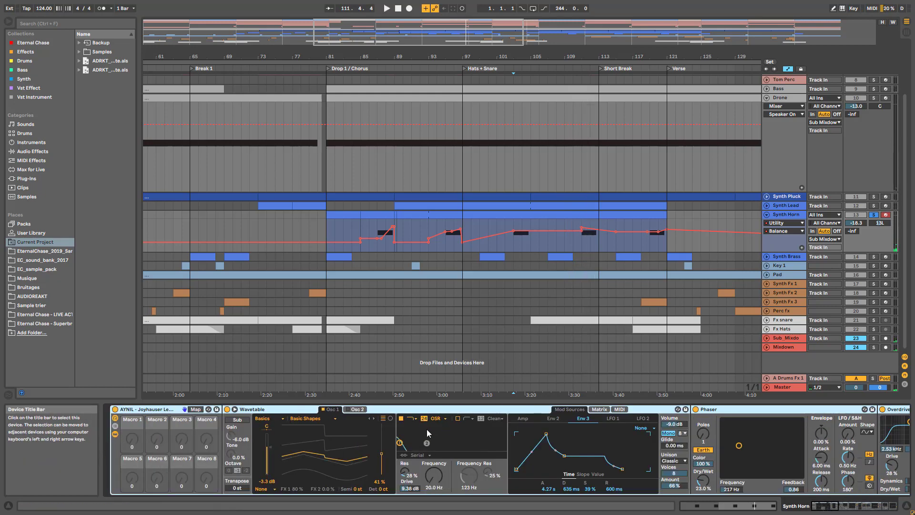
click(115, 434)
Unfold the Synth Lead and play it from bar 101, first soloed with the Synth Horn and then within the full mix
scroll(630, 208, down, 4)
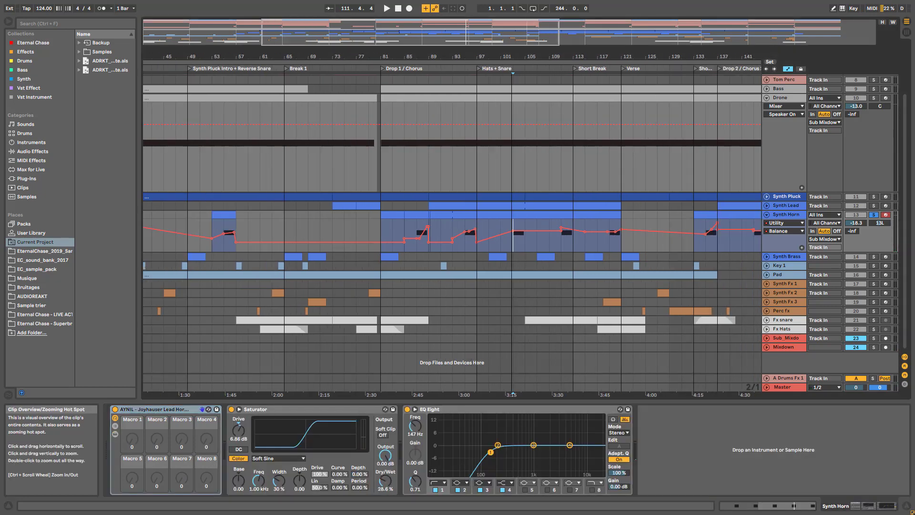
scroll(631, 208, up, 1)
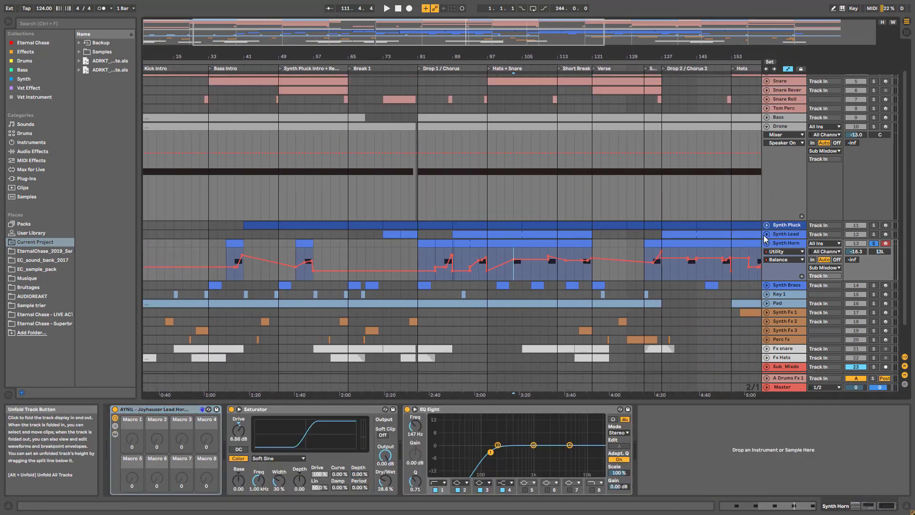
click(767, 235)
drag(502, 54, 376, 44)
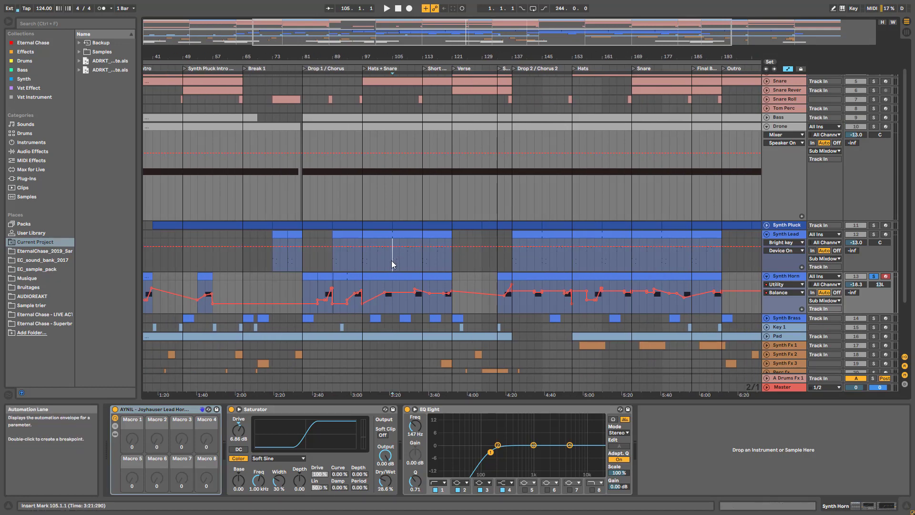
click(392, 260)
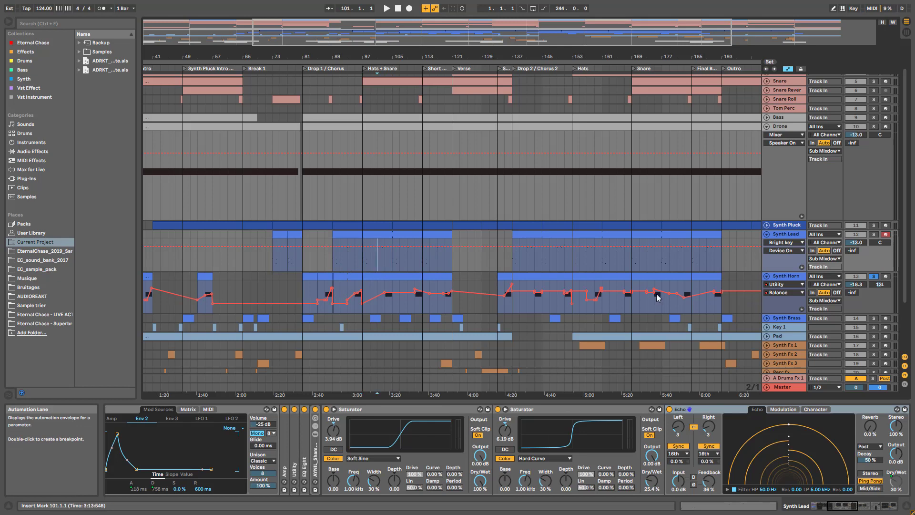
key(space)
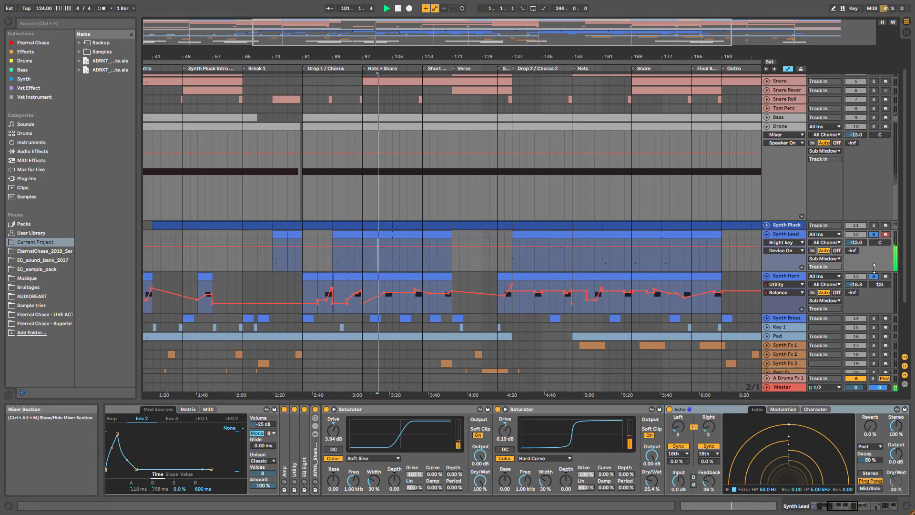
click(874, 277)
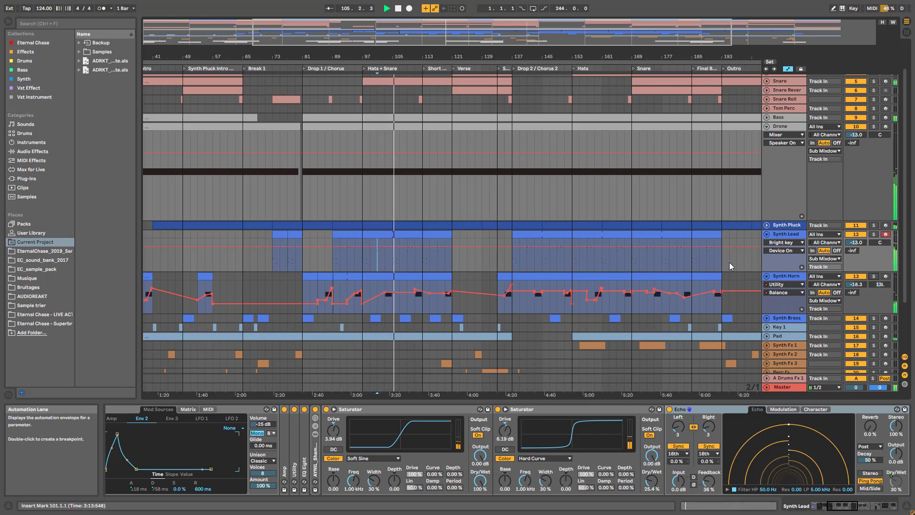
key(space)
Fold the Synth Lead, Synth Horn and Drone tracks and unfold the Synth Brass track
click(767, 234)
click(767, 243)
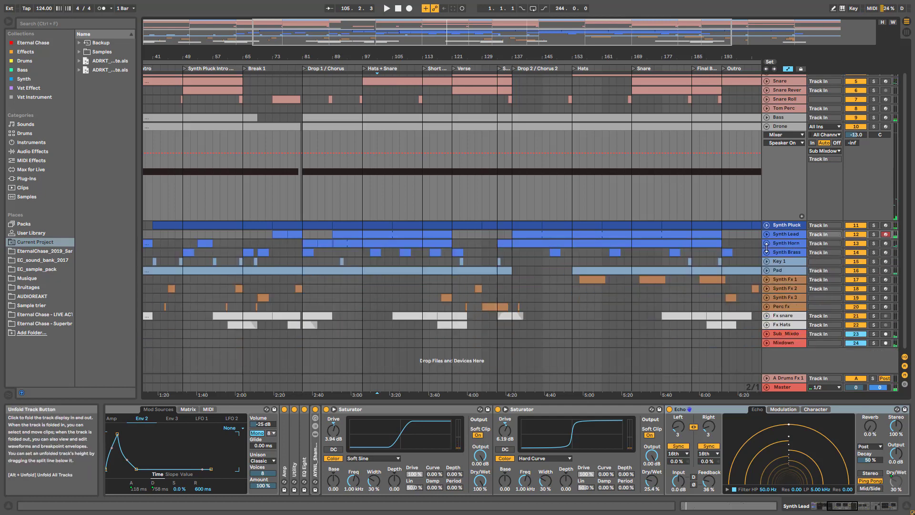
click(766, 252)
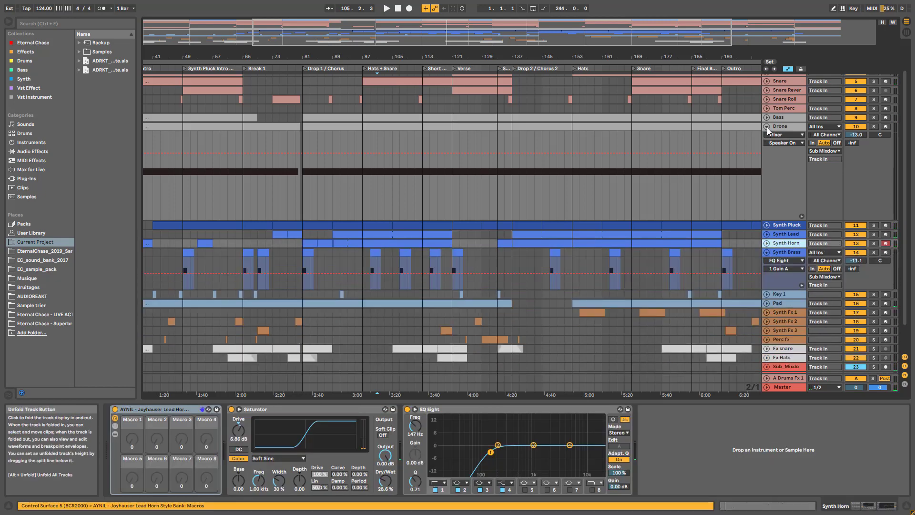
click(767, 126)
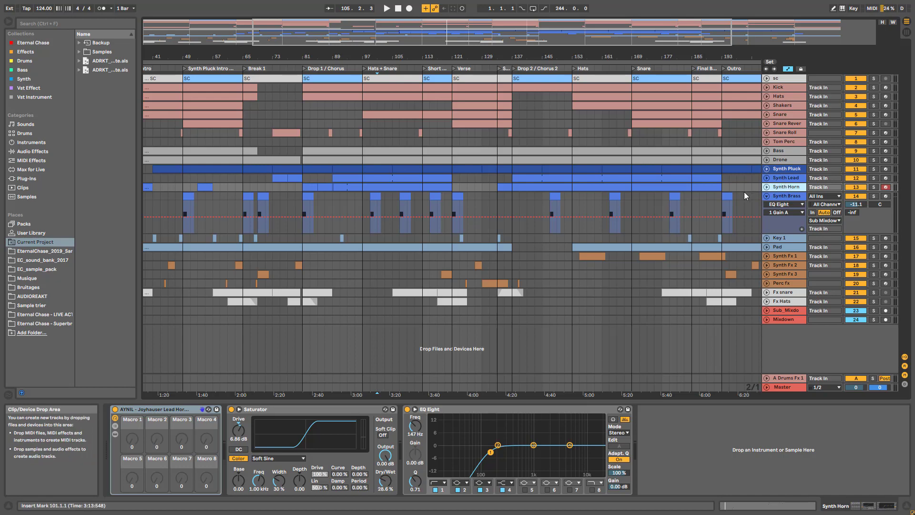
Show the Synth Brass track's devices, solo the track and briefly play its clip at bar 121
click(786, 196)
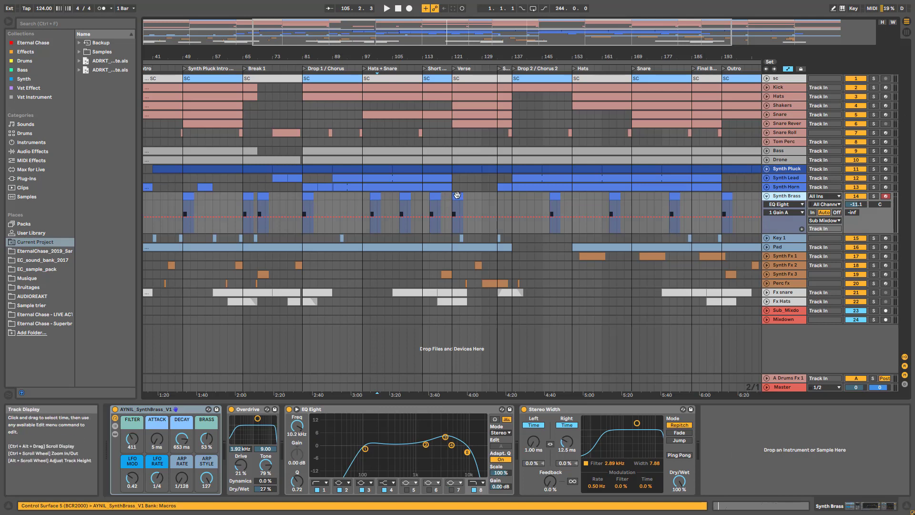
click(457, 195)
click(875, 197)
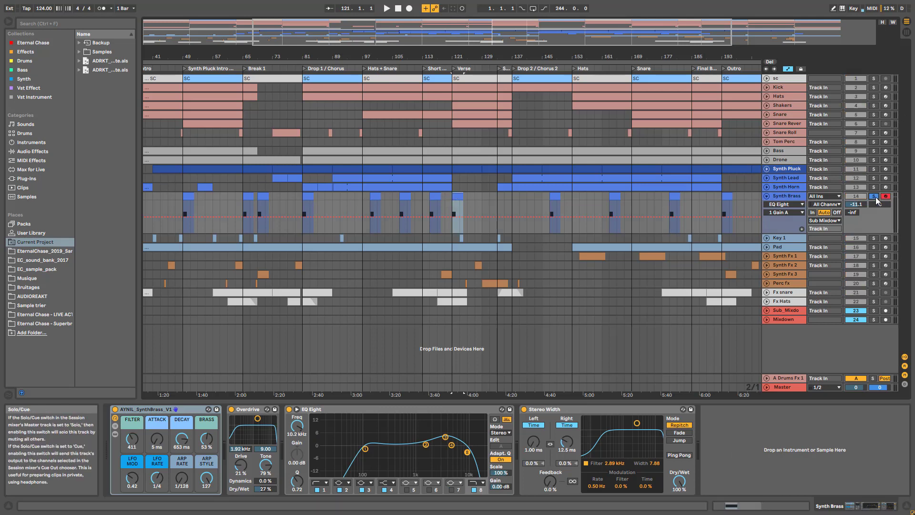
key(space)
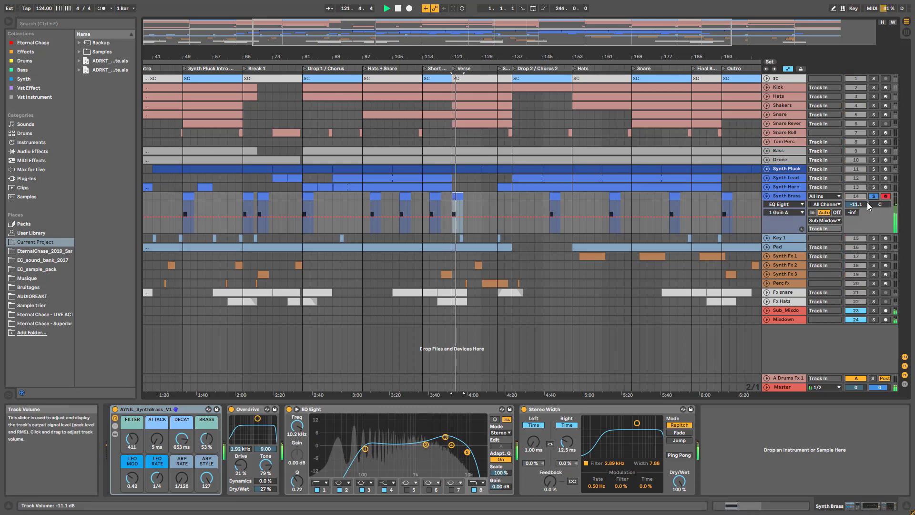
key(space)
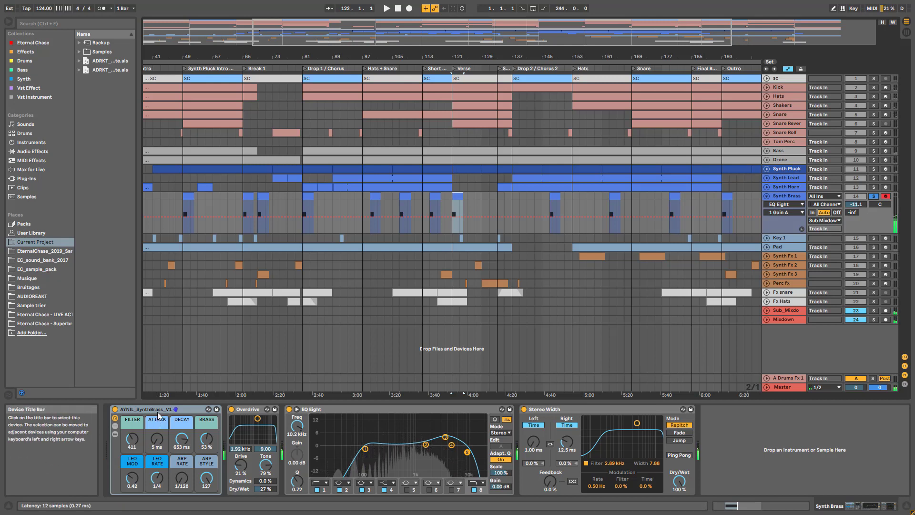
Examine the Analog's amp and filter envelope settings inside the AYNIL_SynthBrass_V1 rack, and hide the rack's devices
click(116, 435)
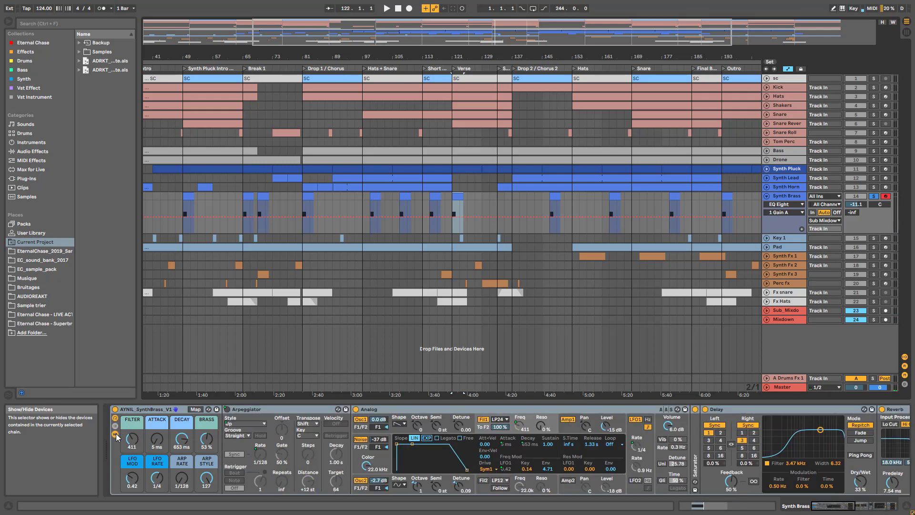
click(568, 419)
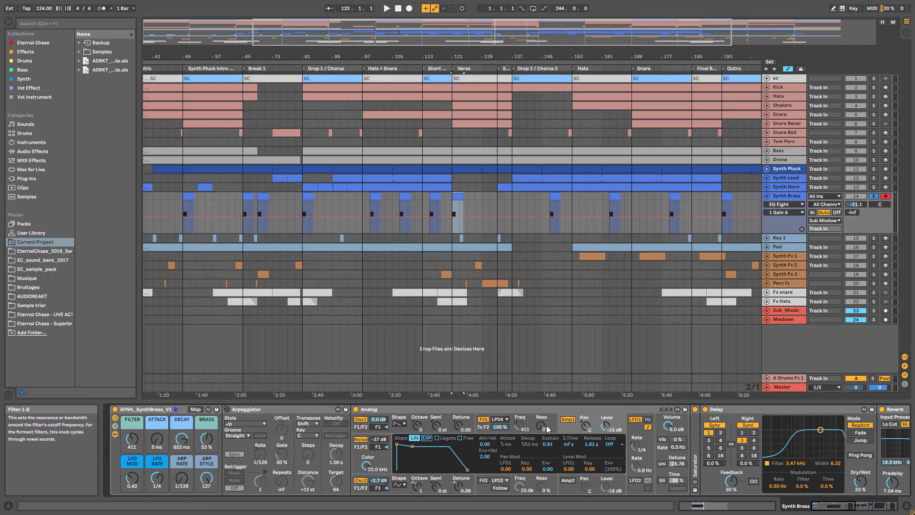
click(532, 429)
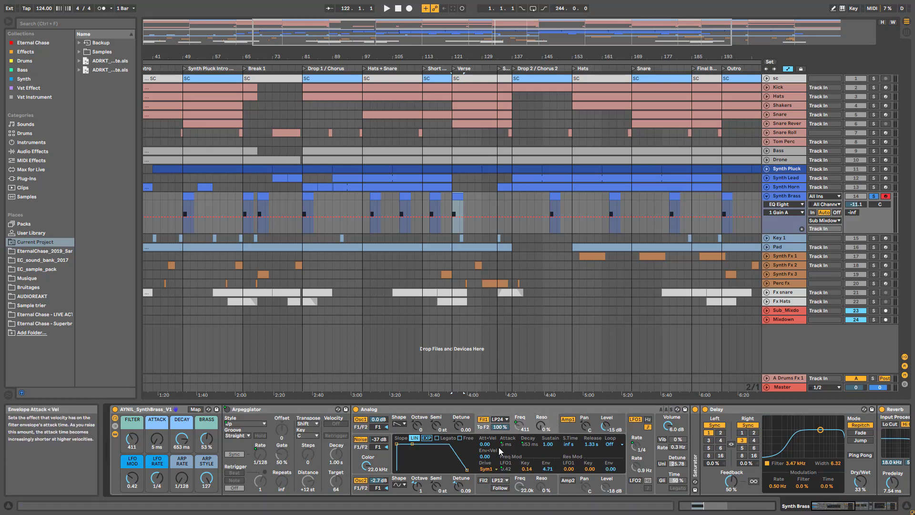
click(115, 435)
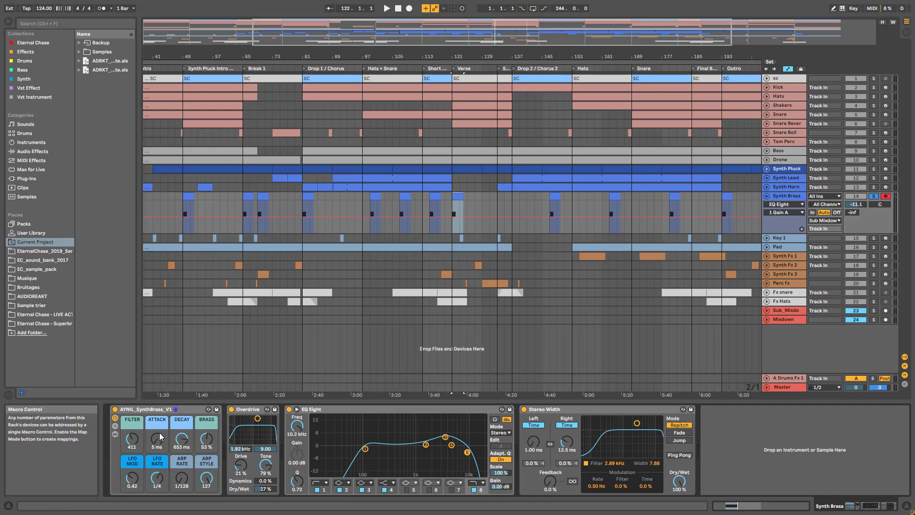
click(115, 435)
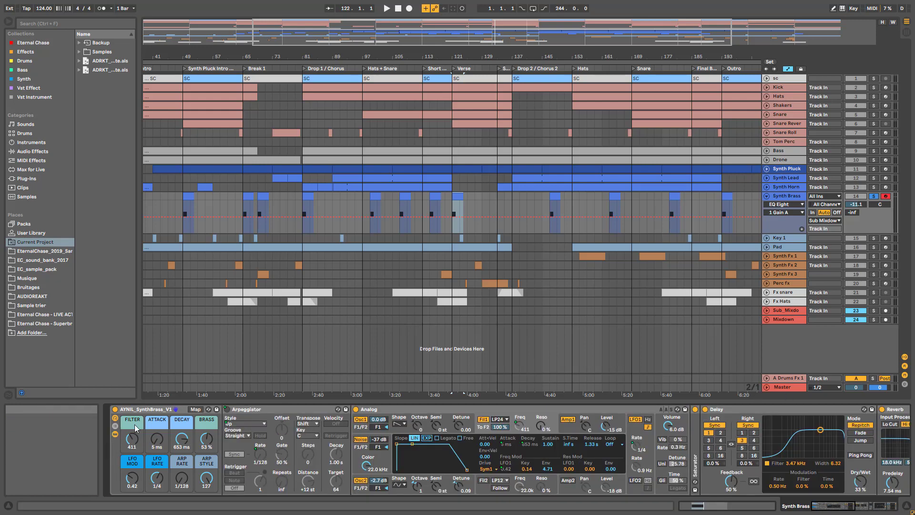
click(115, 434)
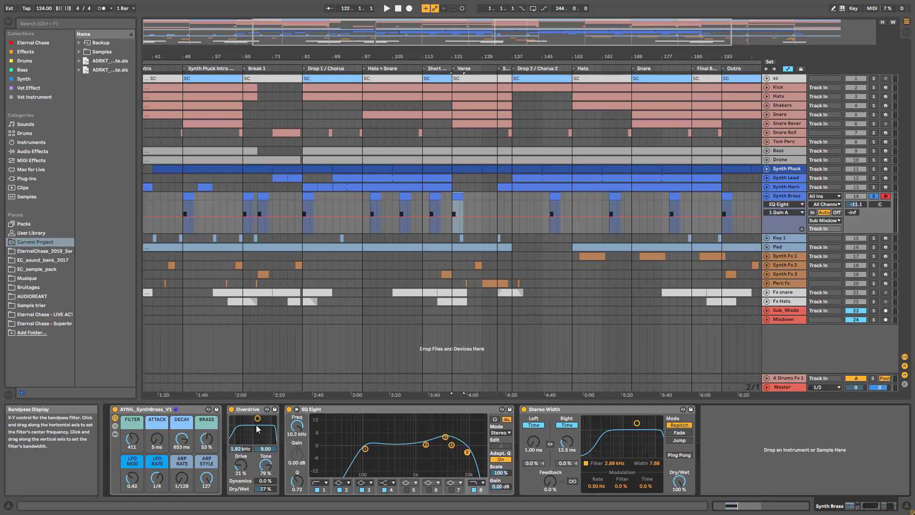
Play the Synth Brass clip with the Overdrive switched off and on again to compare, and select the Stereo Width delay
key(space)
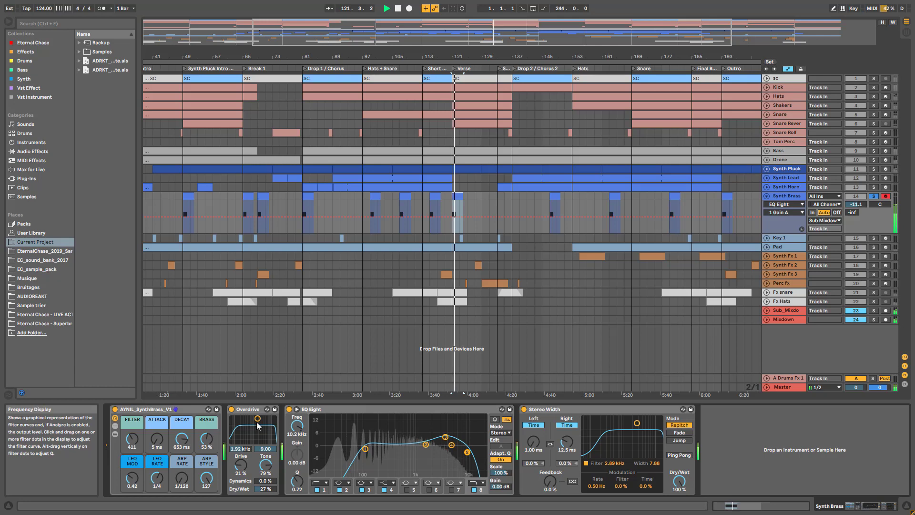
click(231, 410)
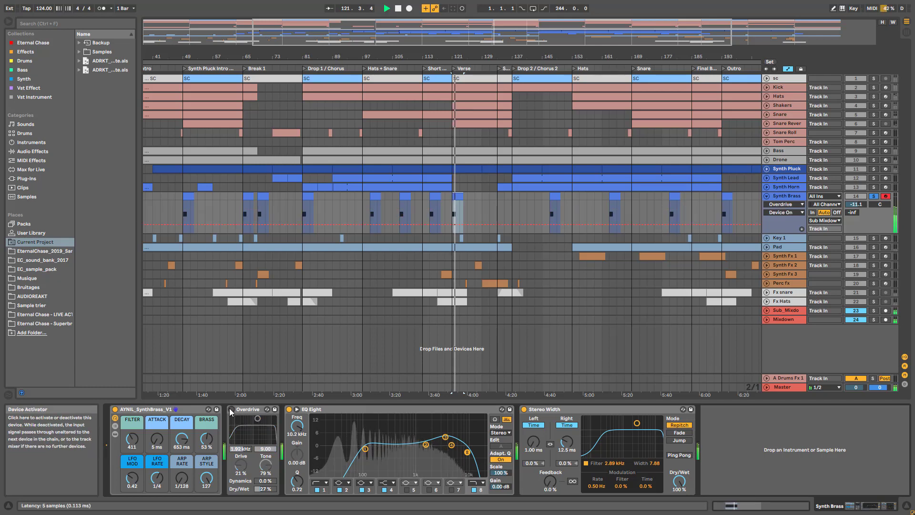
click(232, 410)
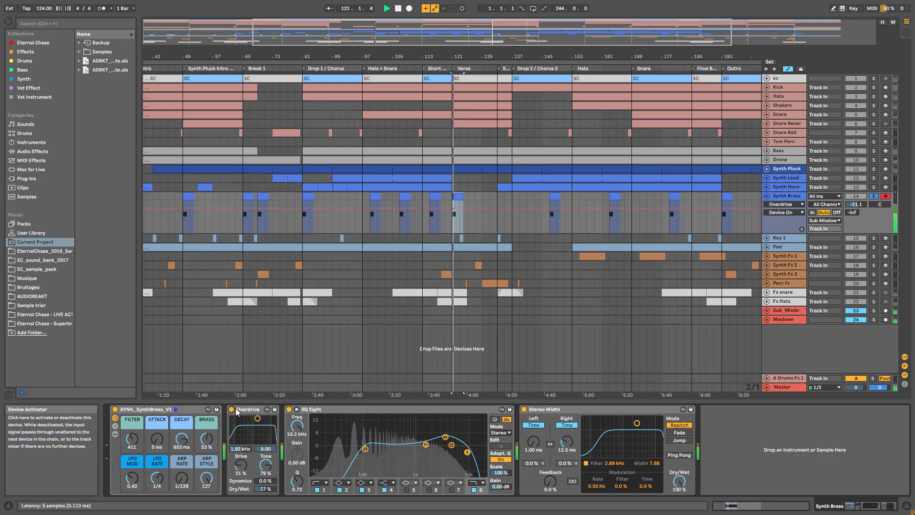
click(570, 445)
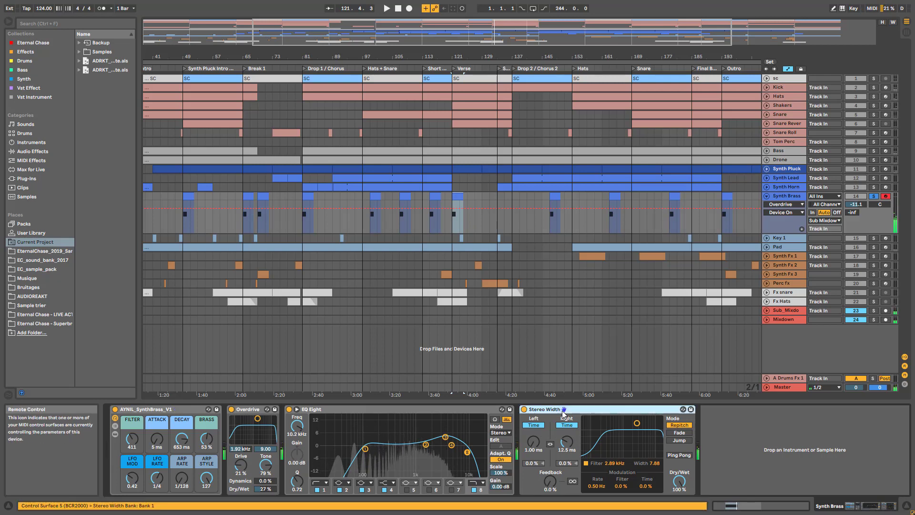
key(space)
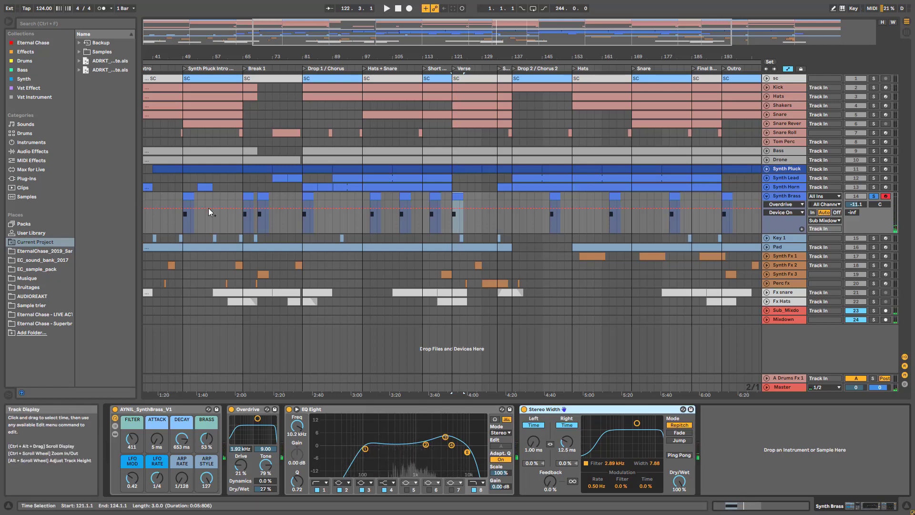
Fold the Synth Brass track, show the Key 1 track's devices with the track soloed, and unfold Key 1
click(244, 223)
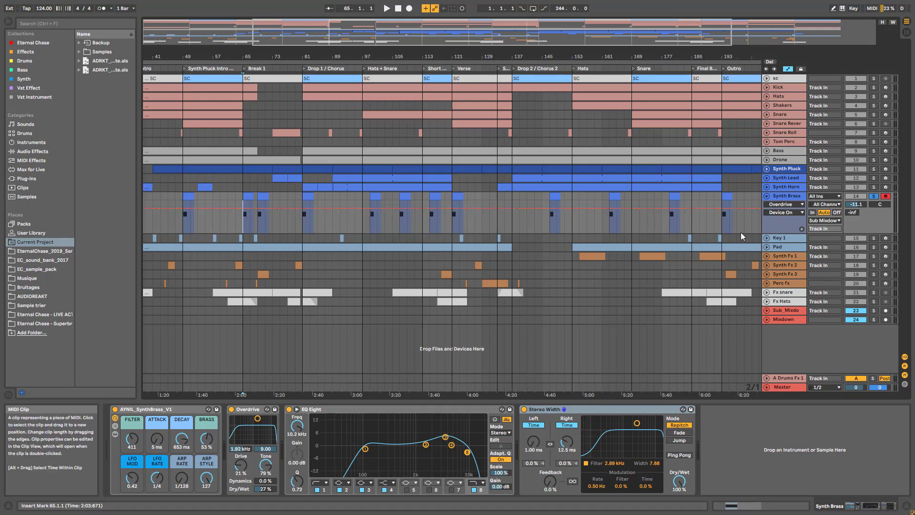
click(767, 196)
click(775, 205)
double_click(476, 45)
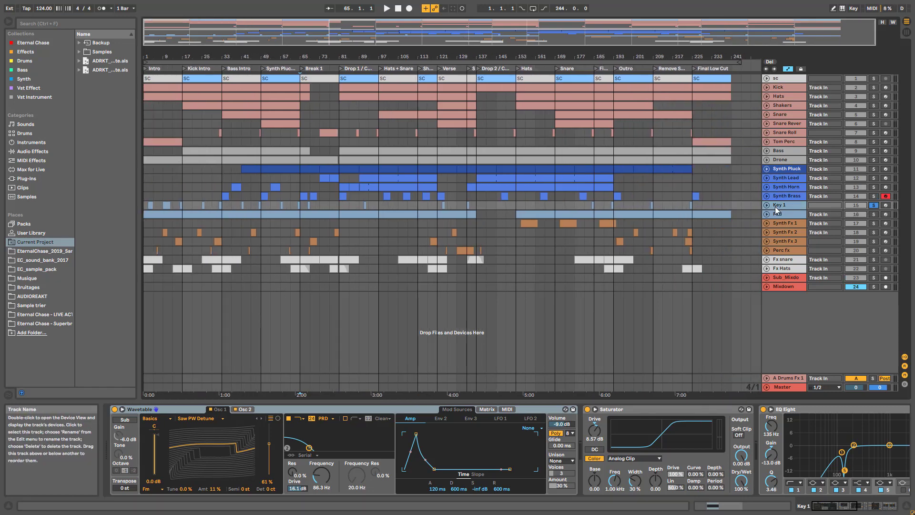
click(767, 205)
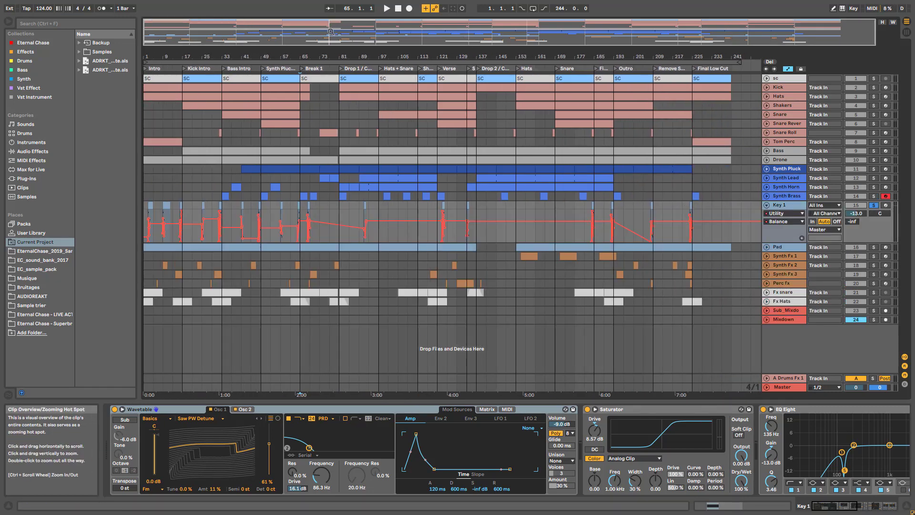
Examine the Balance automation on the Key 1 track and briefly play its clip at bar 3
drag(332, 28, 333, 50)
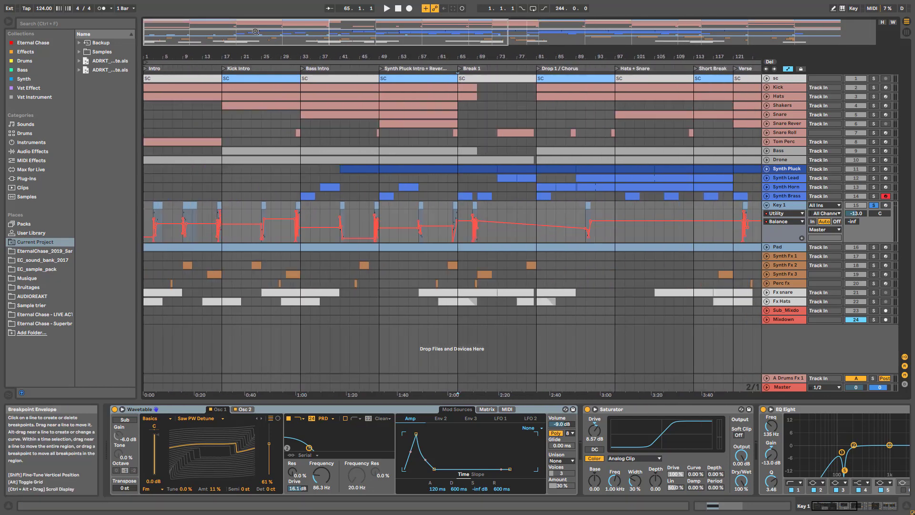
drag(338, 56, 434, 72)
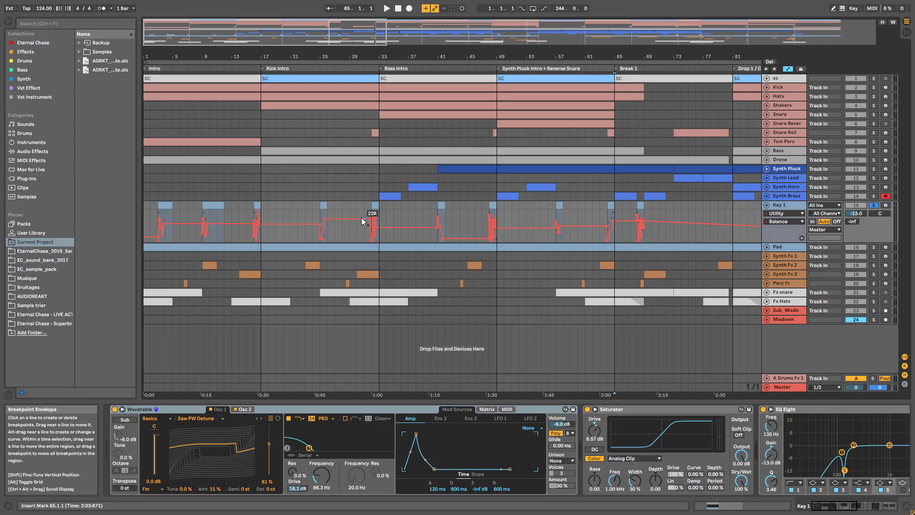
click(161, 203)
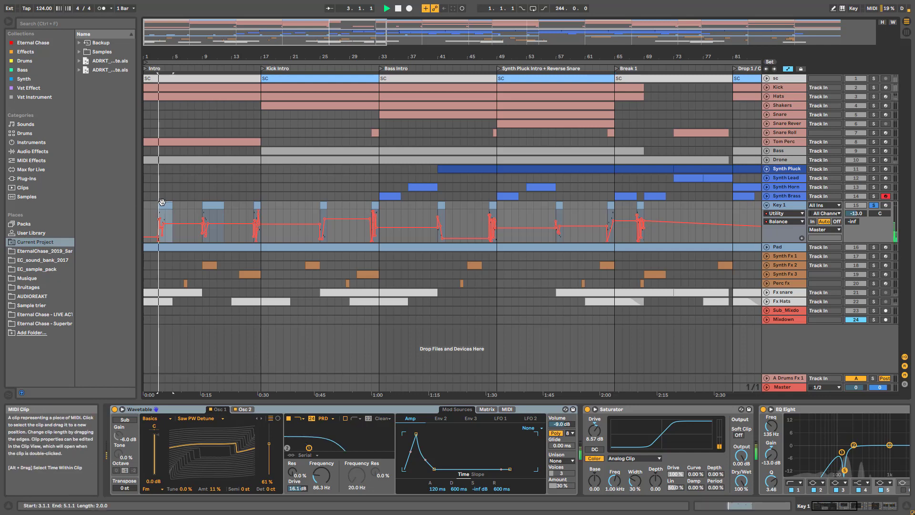
key(space)
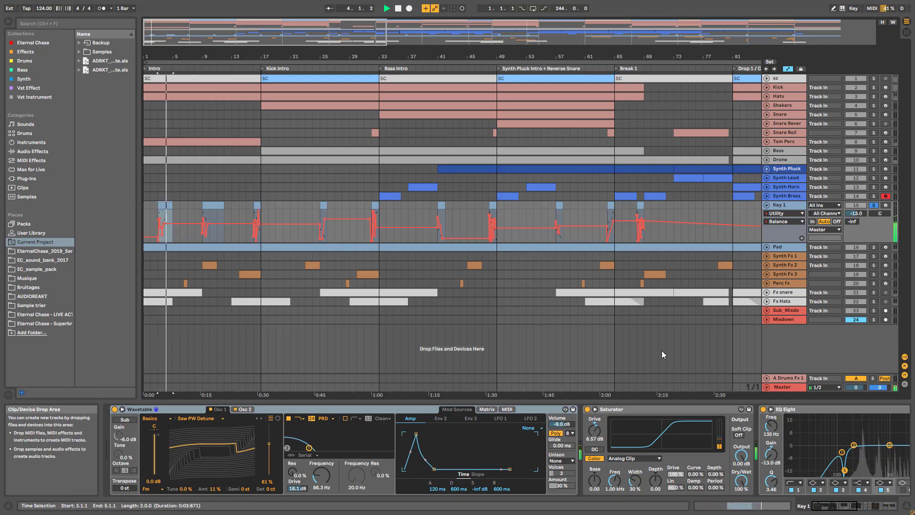
Examine the Wavetable's two oscillators, its filter, the modulation matrix and the amp envelope on Key 1
click(249, 409)
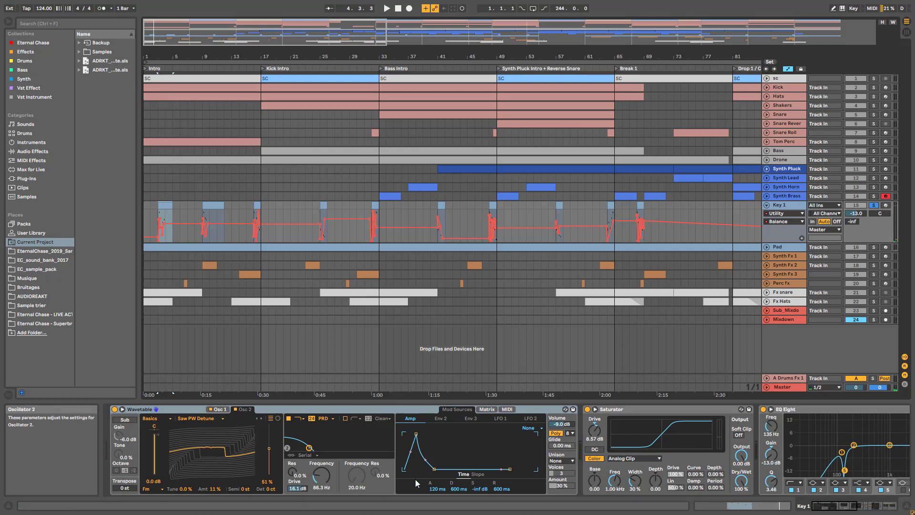
click(218, 409)
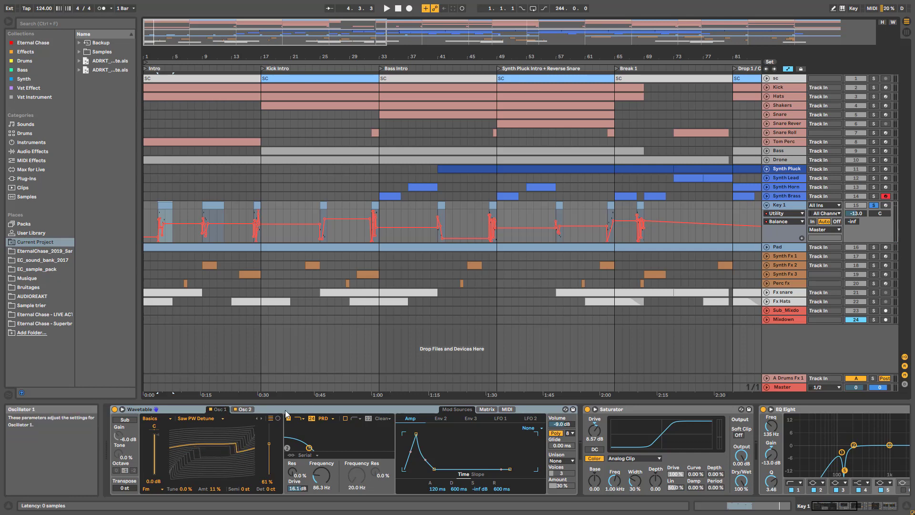
click(250, 409)
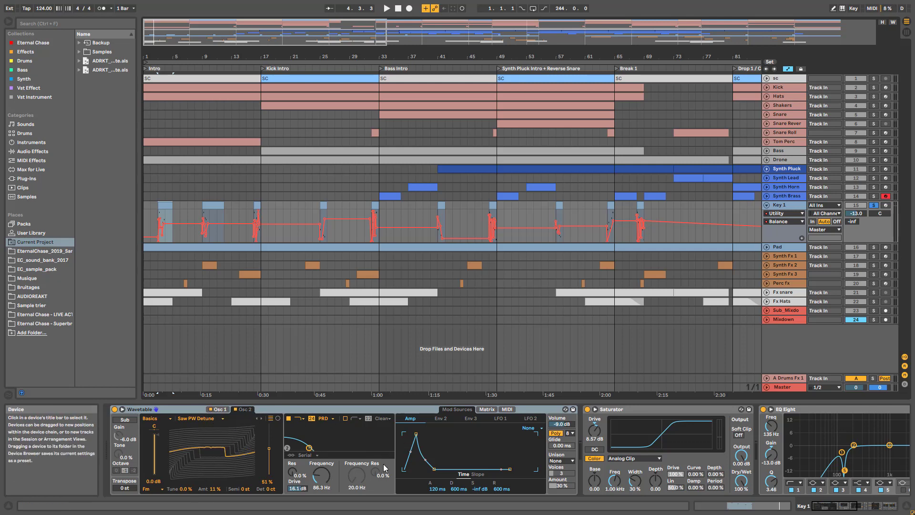
click(326, 418)
click(328, 420)
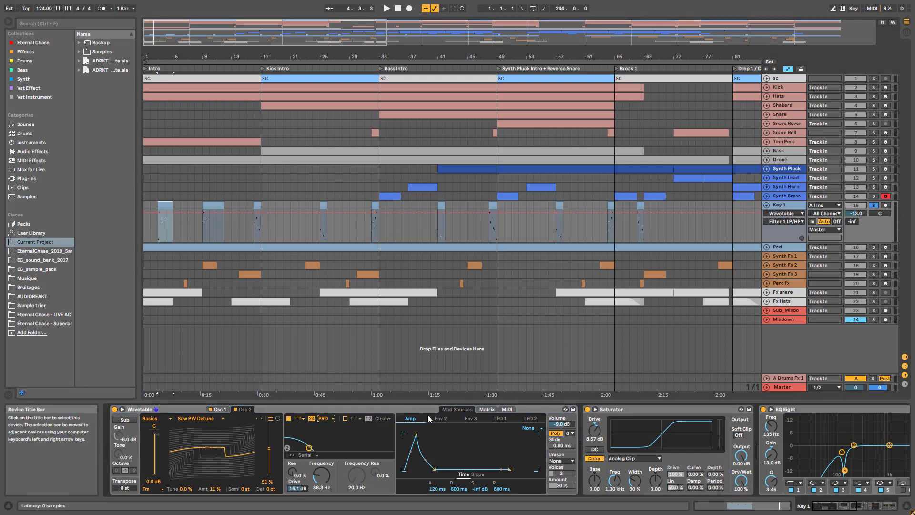
click(487, 409)
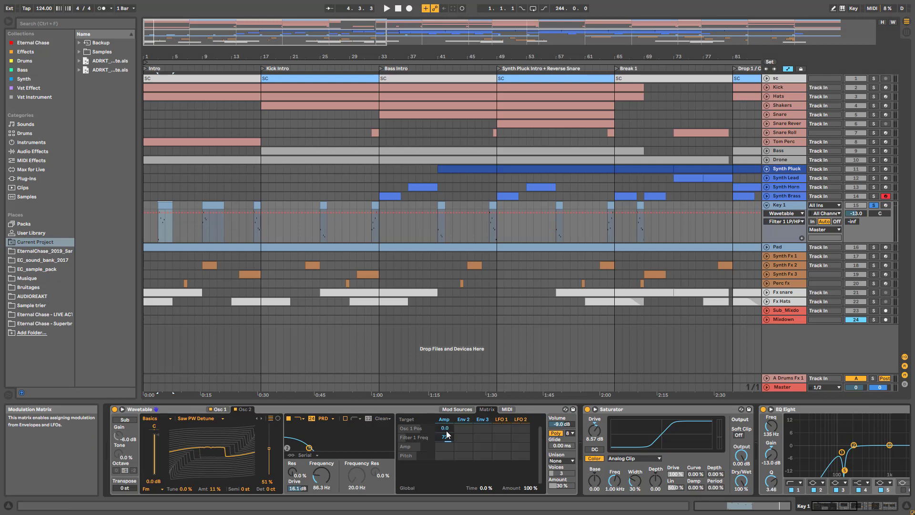
click(456, 409)
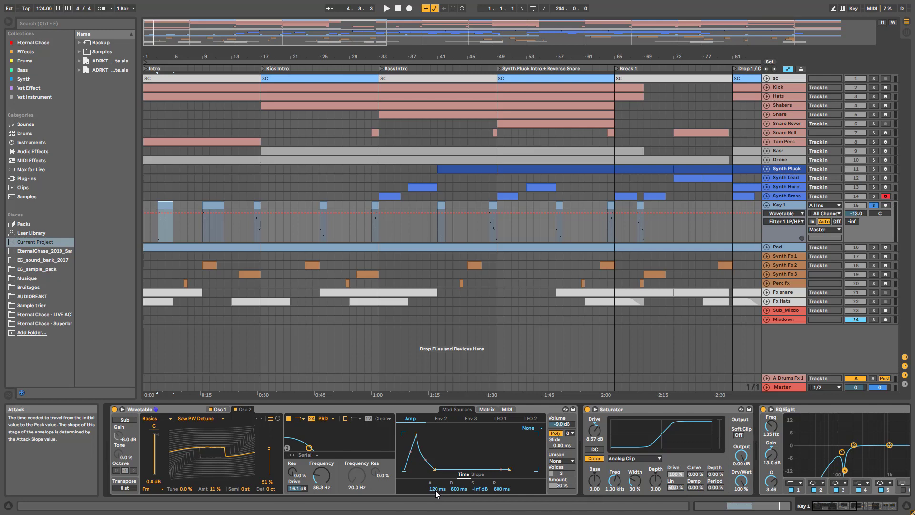
Play the Key 1 clip with the Wavetable's amp attack lowered to 0.00 ms, undo the change and play it again to compare
key(space)
drag(435, 490, 435, 505)
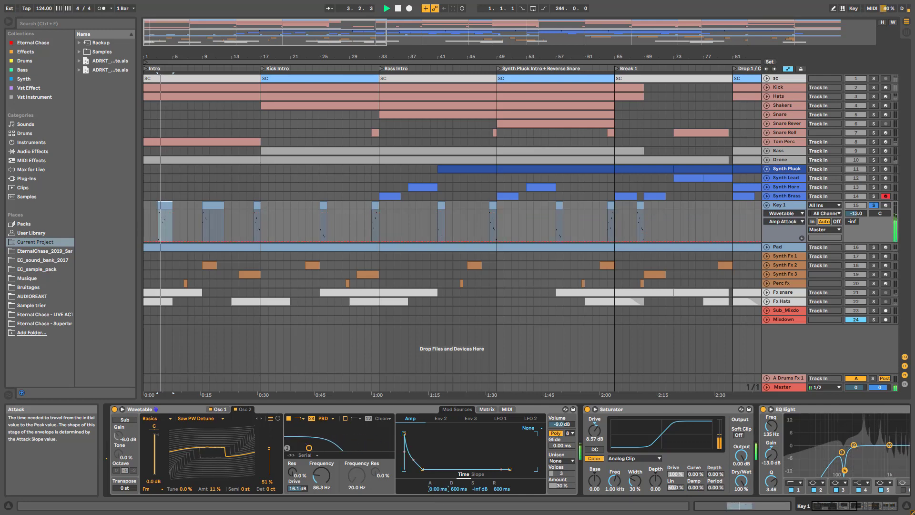
key(ctrl+z)
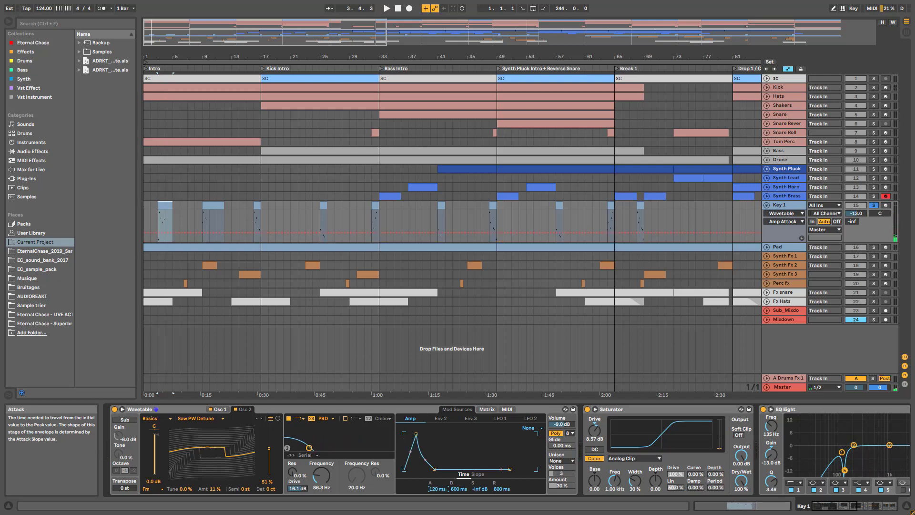
key(space)
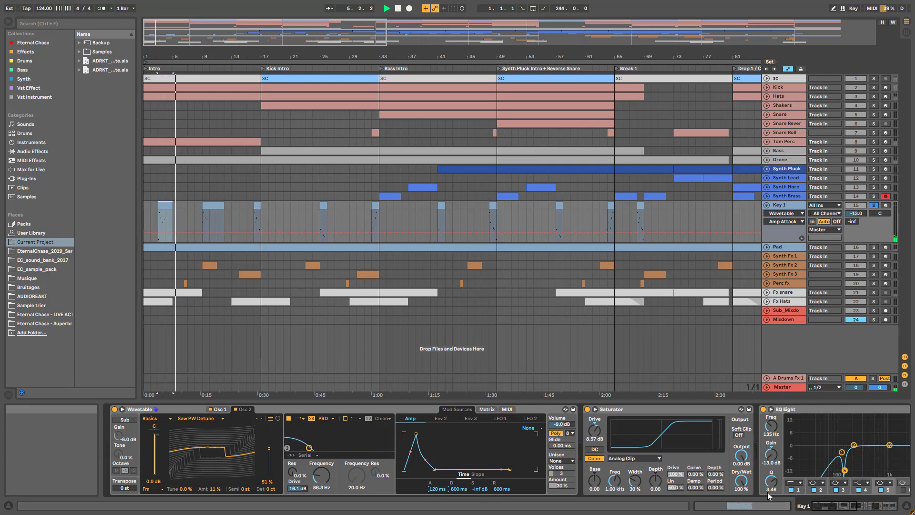
Switch off the Echo and Reverb on Key 1 and play the clip dry while viewing the device chain
click(828, 509)
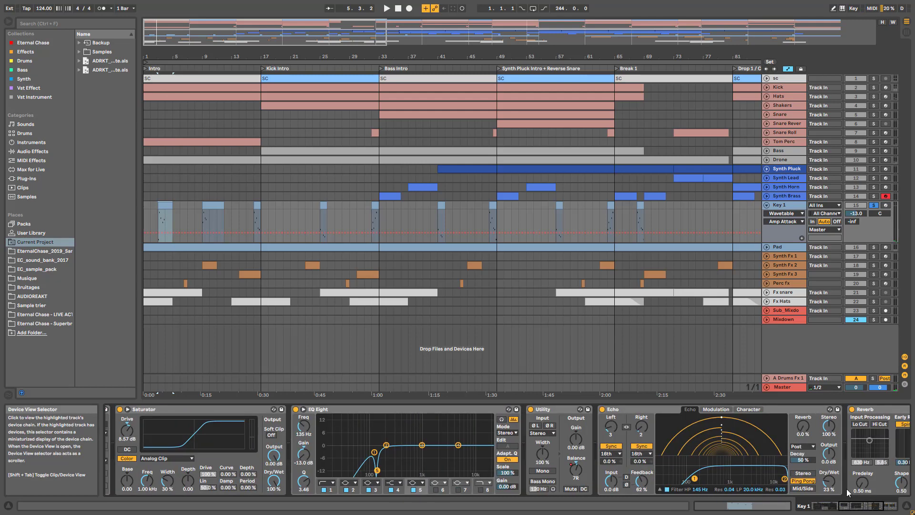
click(853, 410)
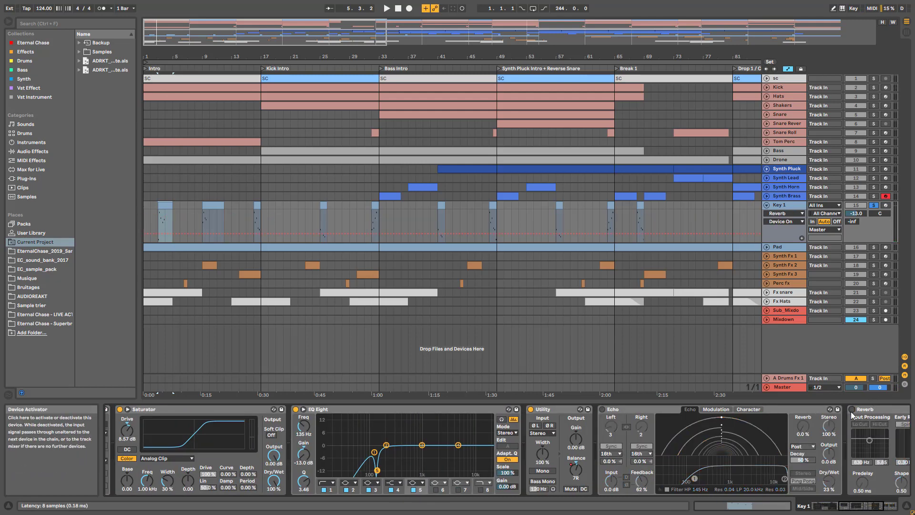
key(space)
click(140, 411)
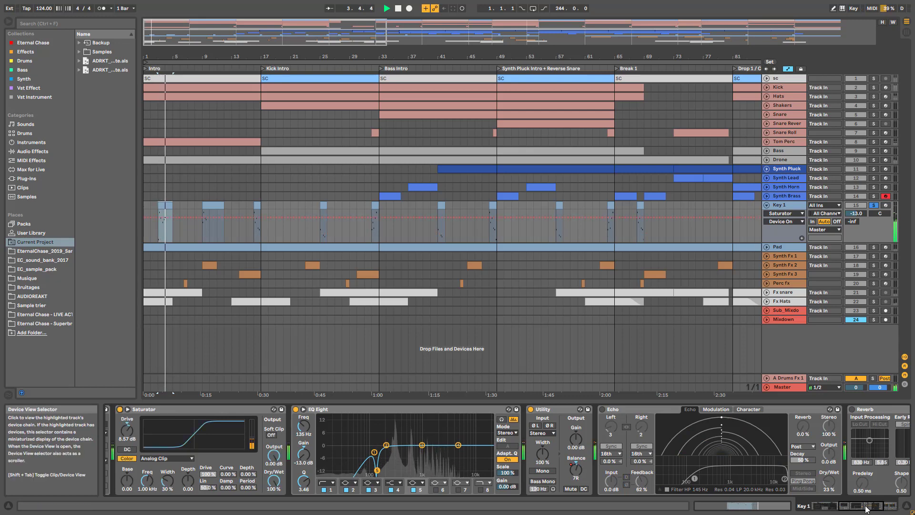
click(820, 510)
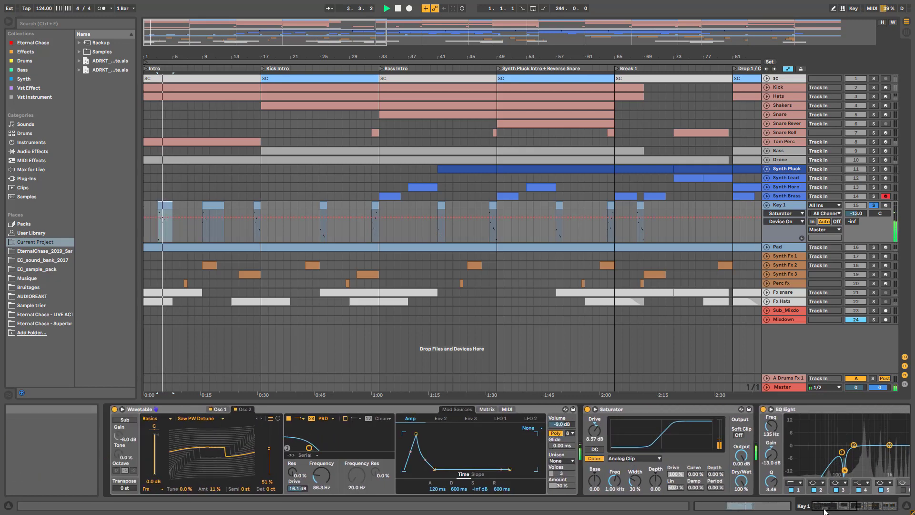
click(864, 506)
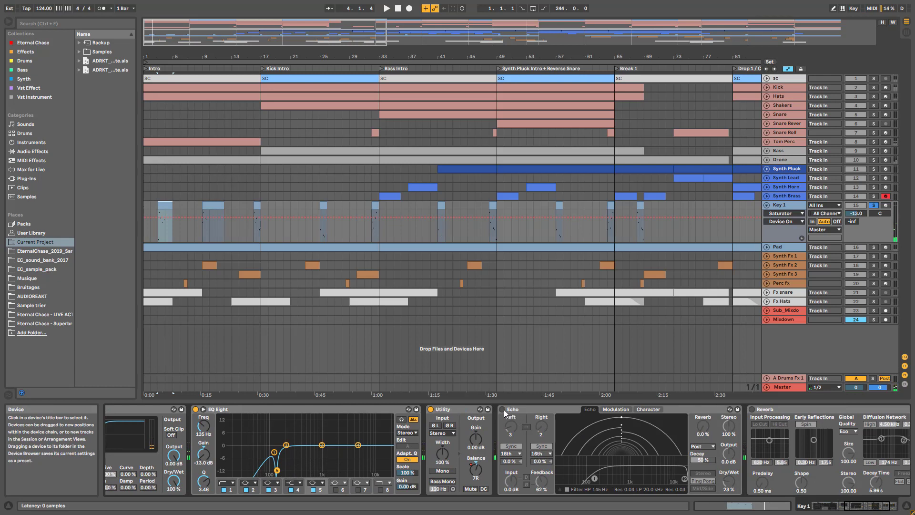
Switch the Echo and the Reverb back on one at a time, playing the Key 1 clip after each, and show the chain's end
click(503, 409)
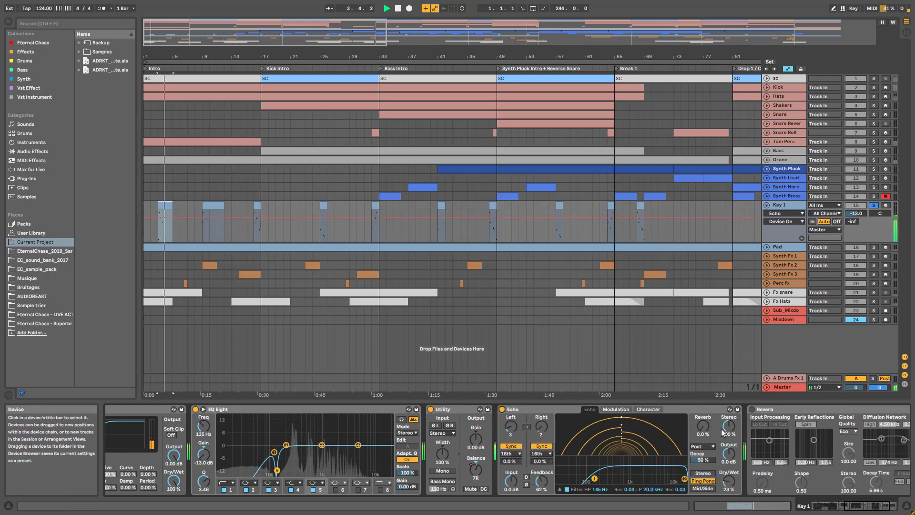
key(space)
click(752, 409)
key(space)
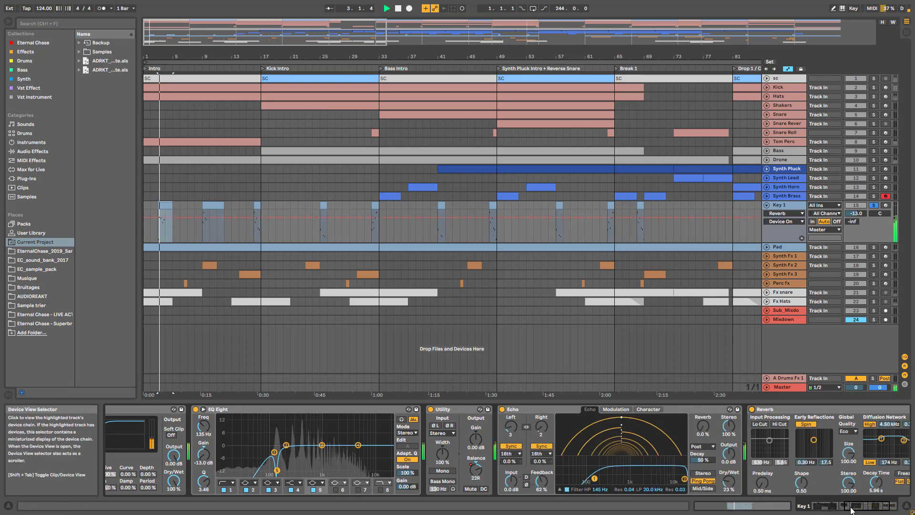
click(871, 507)
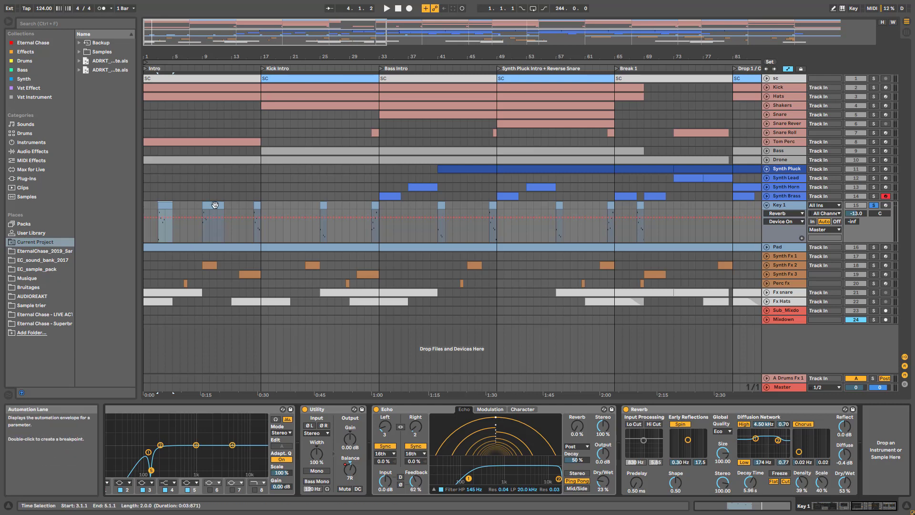
Select the Key 1 clip at bar 16, select the track's Reverb, and unsolo the track
click(213, 205)
click(256, 209)
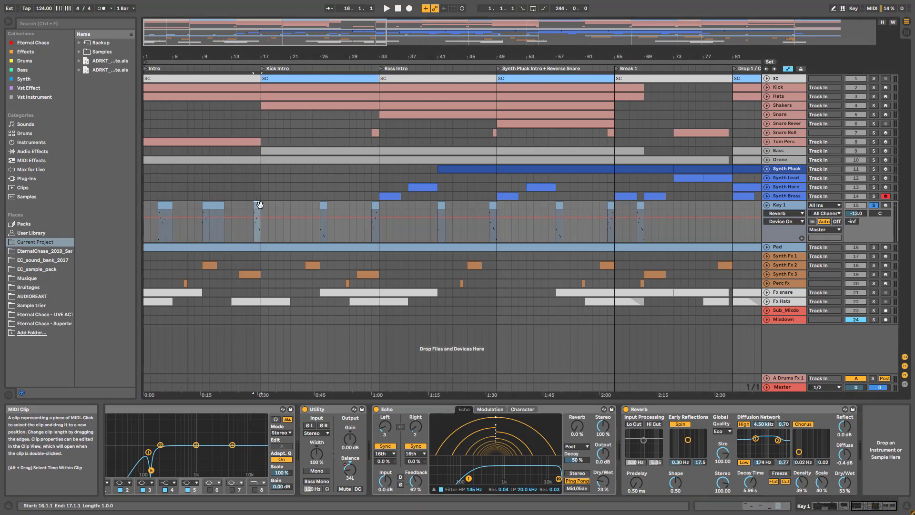
click(686, 410)
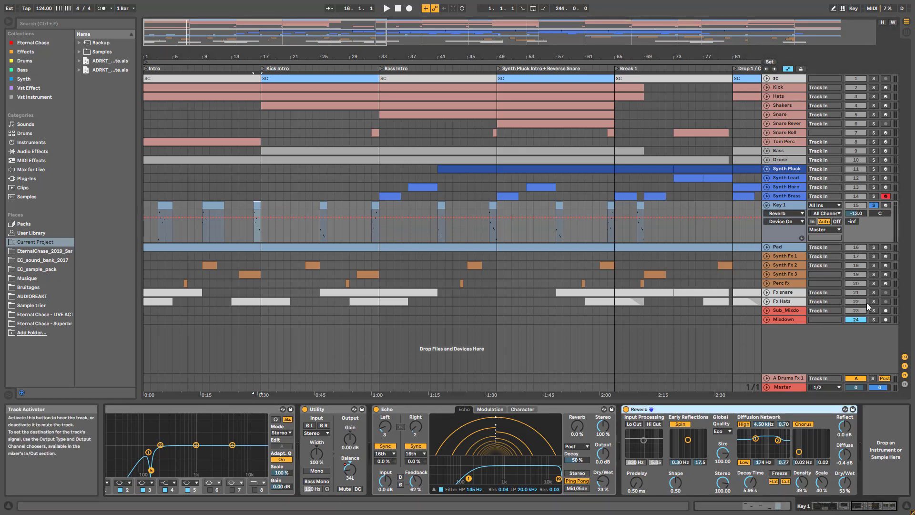
click(873, 205)
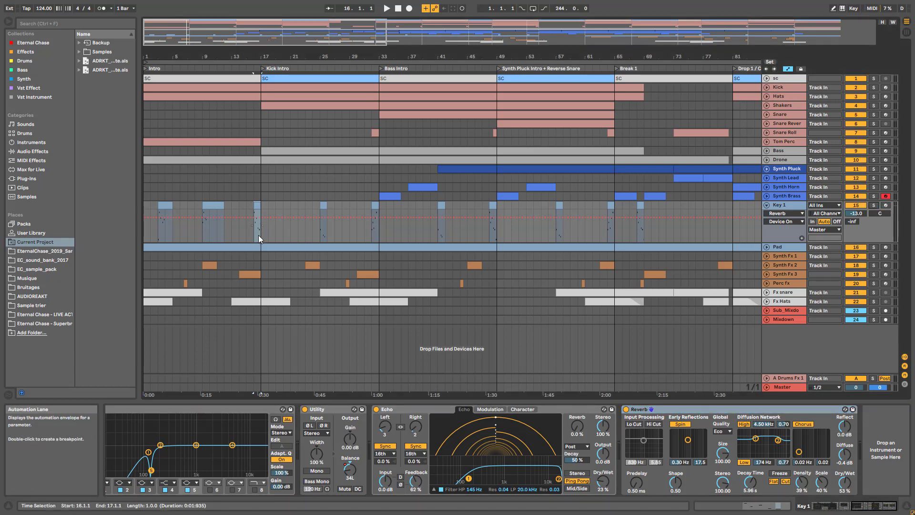
Play the full mix from the Key 1 clip at bar 16 and again from the one at bar 32
key(space)
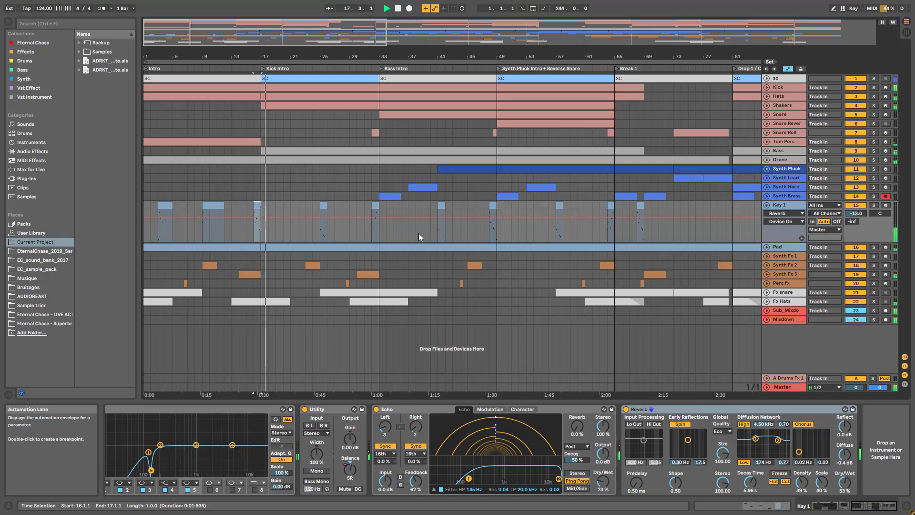
click(372, 242)
key(space)
key(space)
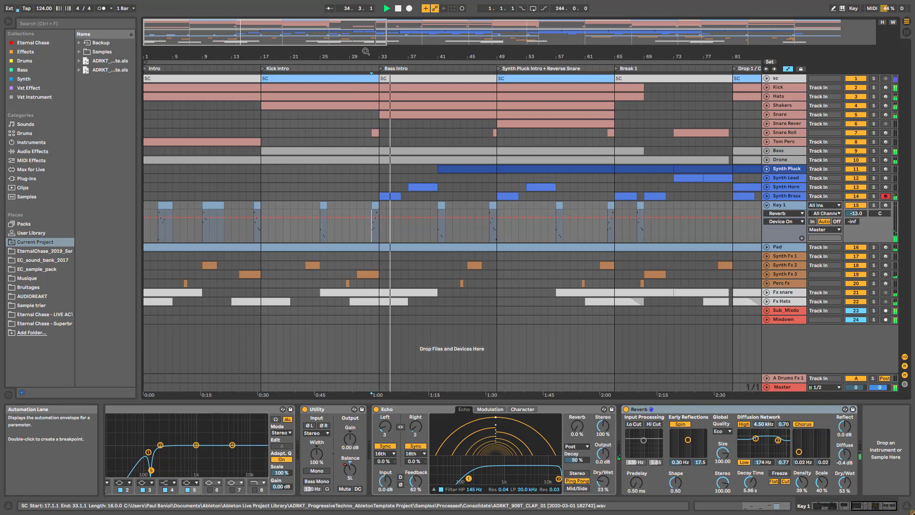
key(space)
Select the Synth Brass clip at bar 33 and unfold its track to compare it with the Key 1 clip before it
drag(365, 32, 293, 56)
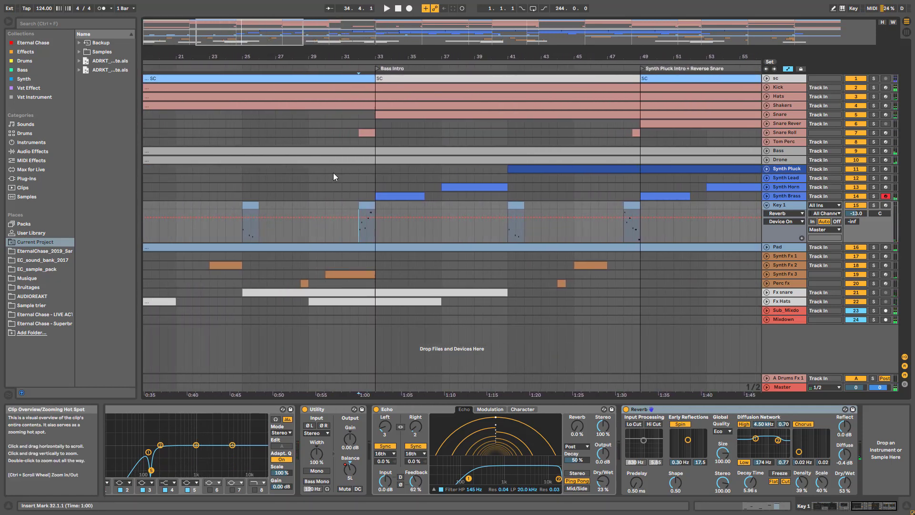
click(368, 204)
click(384, 195)
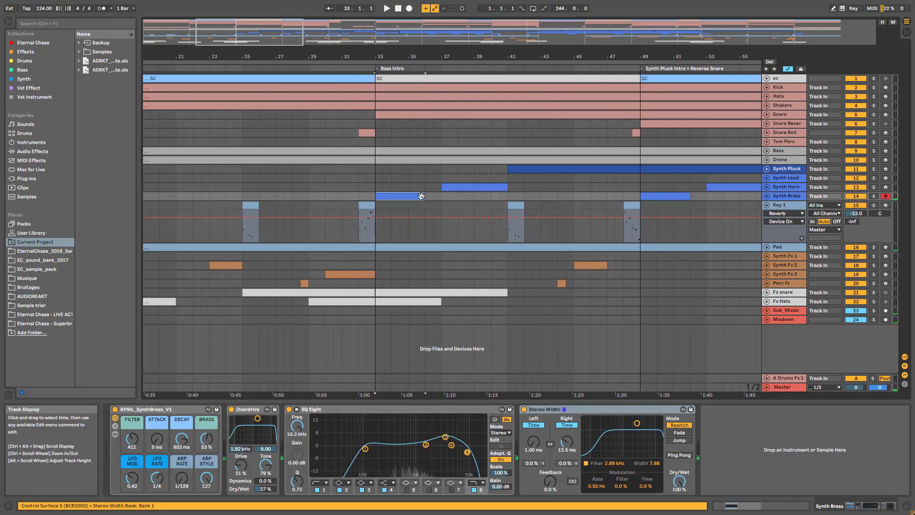
click(767, 197)
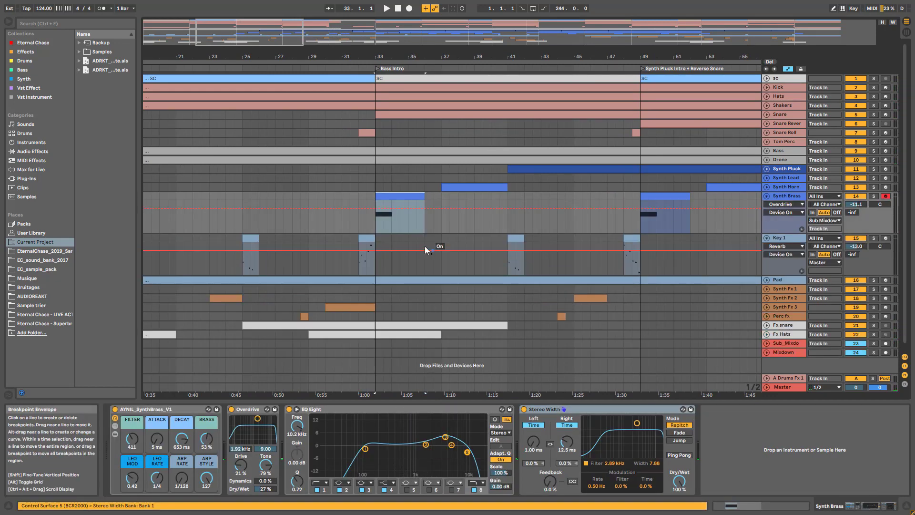
Play the full mix from bar 32 to hear the Key 1 clip lead into the Synth Brass clip
click(371, 238)
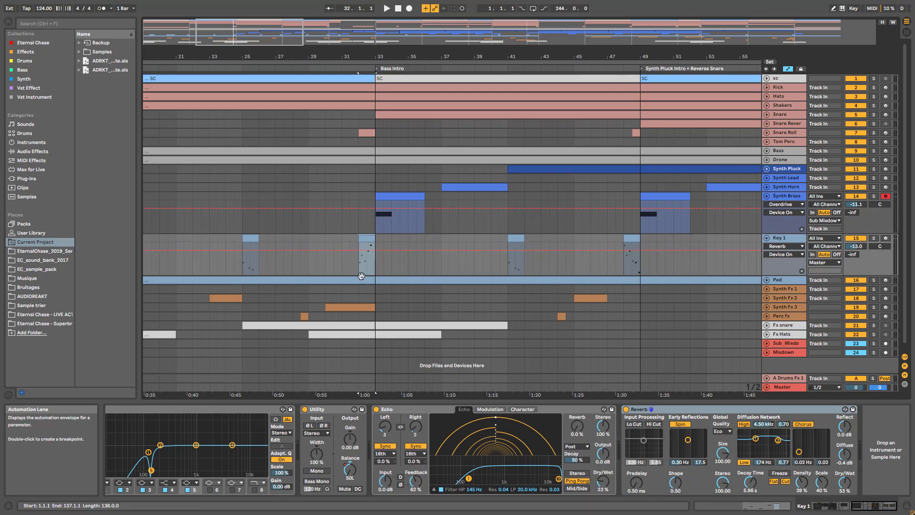
click(356, 271)
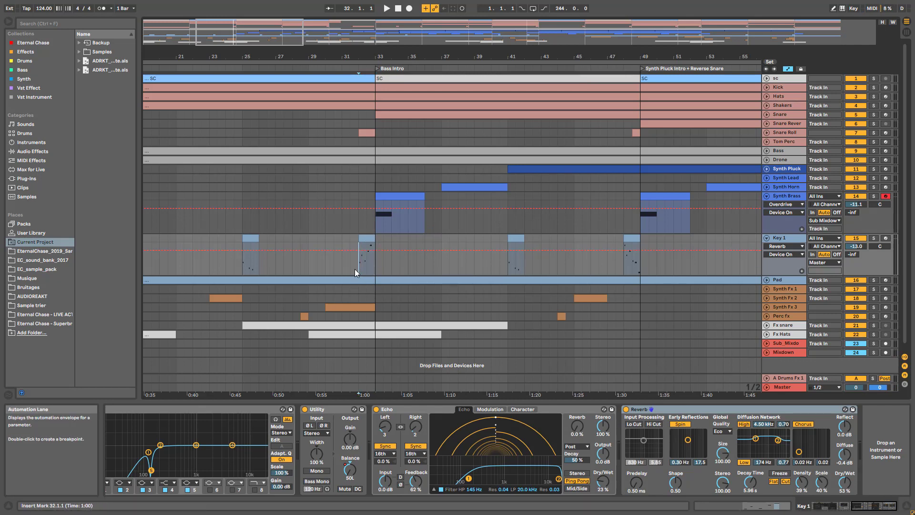
key(space)
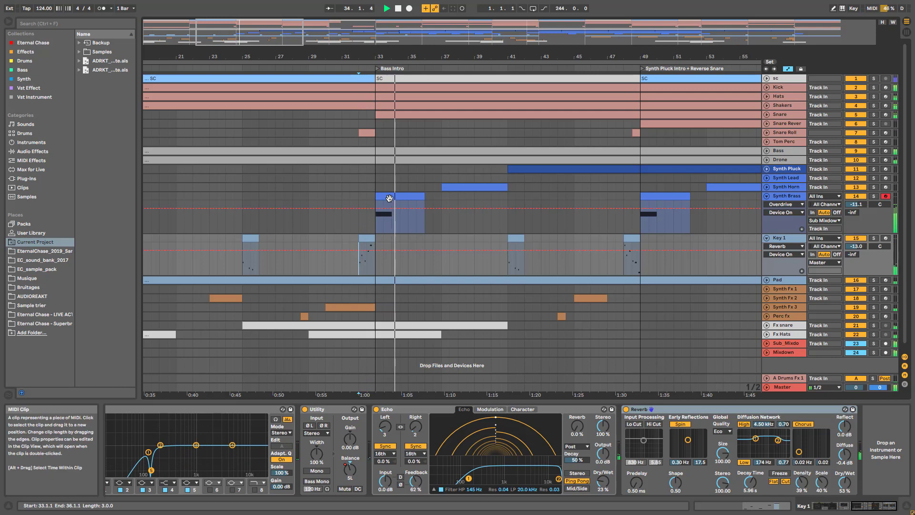
Stop playback, fold the Synth Brass and Key 1 tracks, and unfold the Pad track
click(385, 206)
drag(261, 46, 324, 118)
key(space)
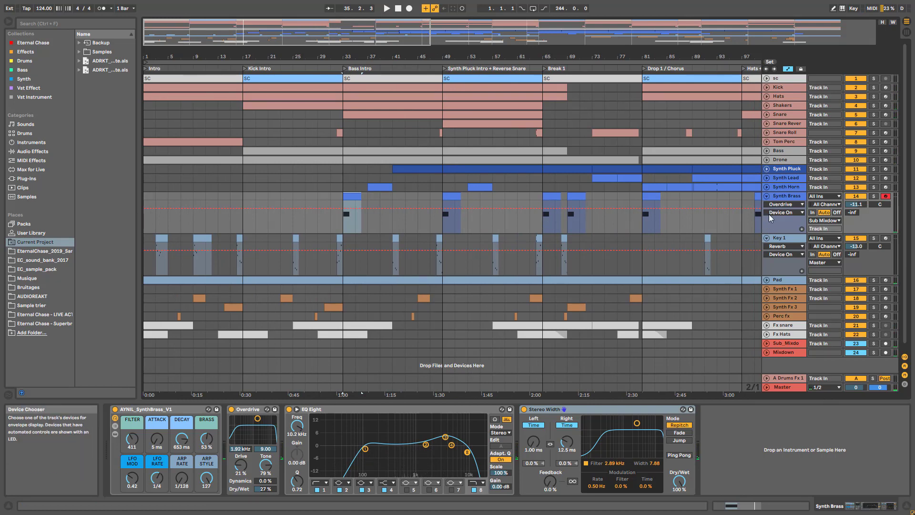
click(776, 239)
click(767, 238)
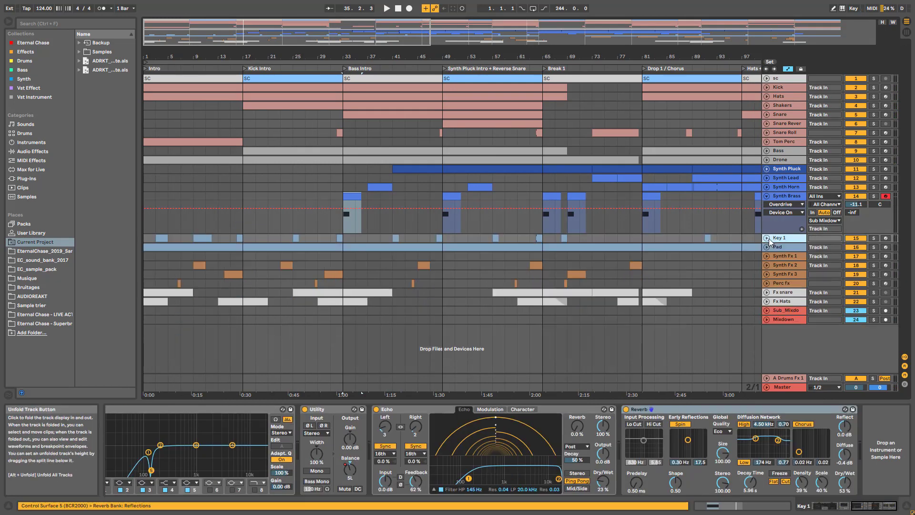
click(767, 196)
click(766, 215)
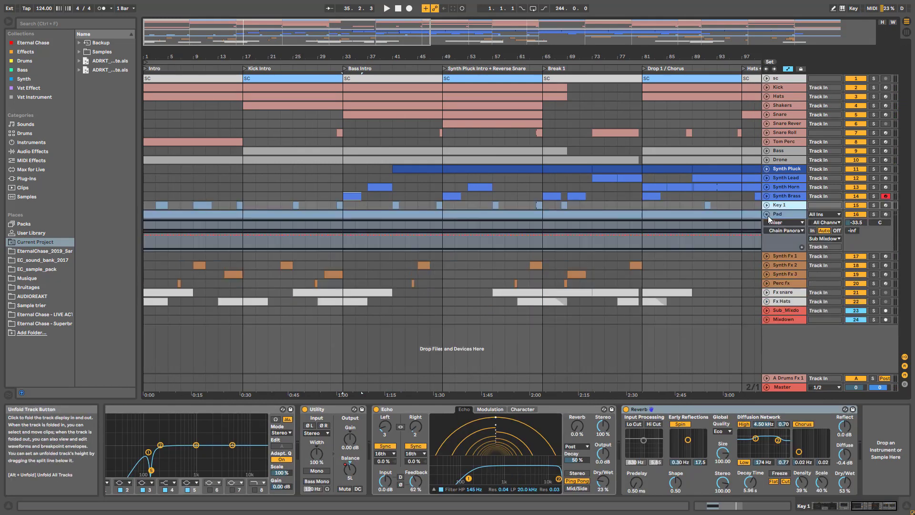
Solo the Pad track, select its long clip and play it from the start of the arrangement
click(783, 214)
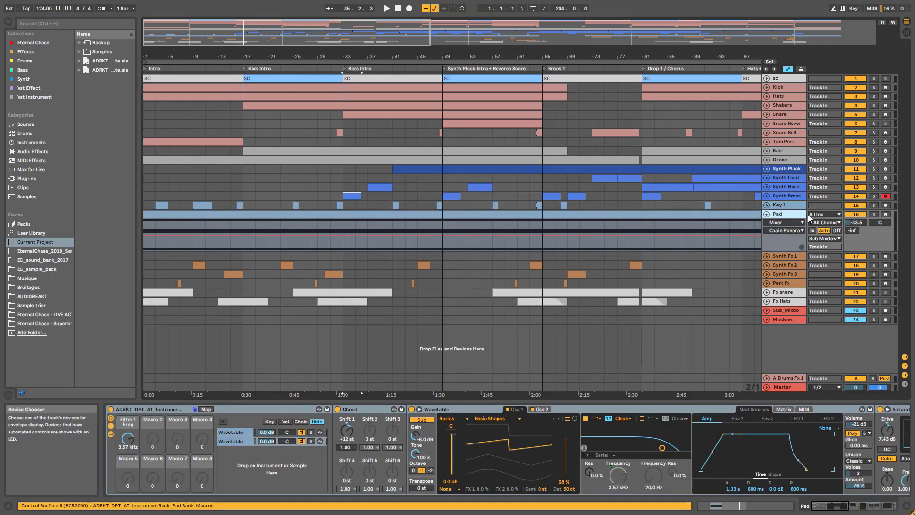
click(874, 214)
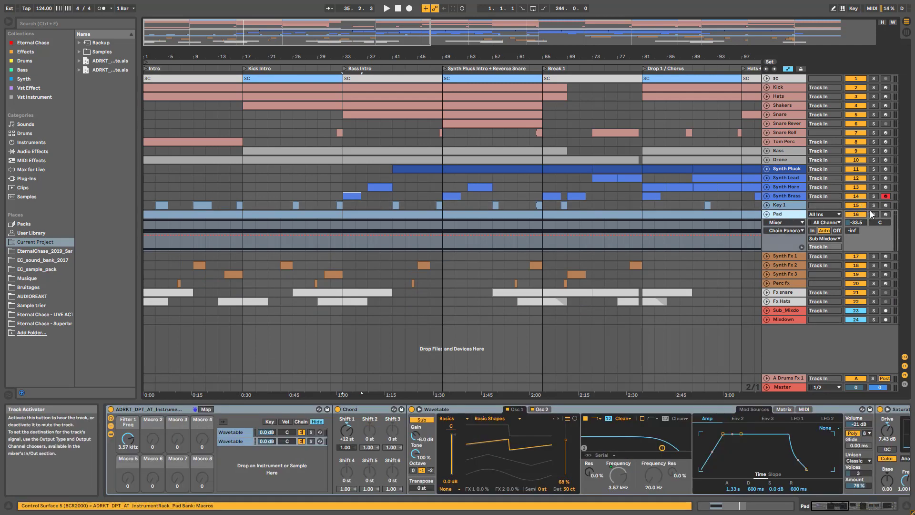
click(213, 216)
key(space)
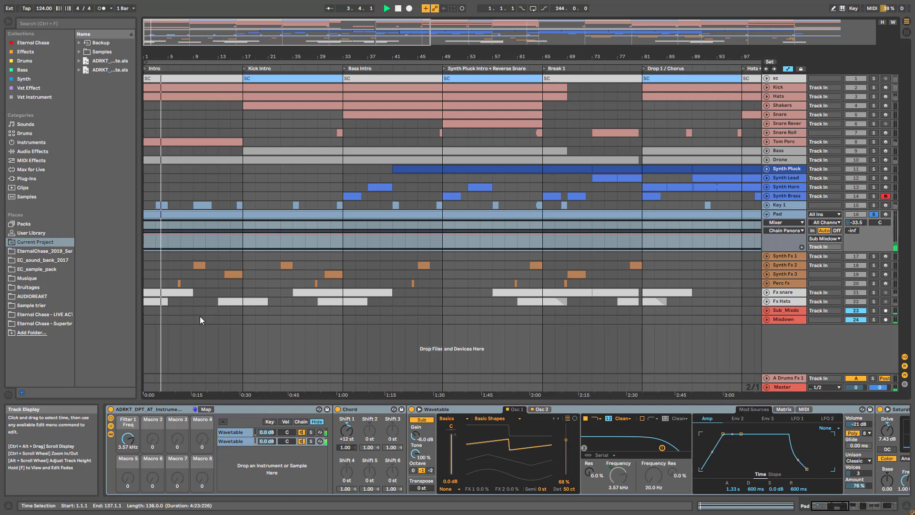
Open the Pad clip's notes in an enlarged note editor and select the C#3 and G#3 notes in turn
double_click(211, 215)
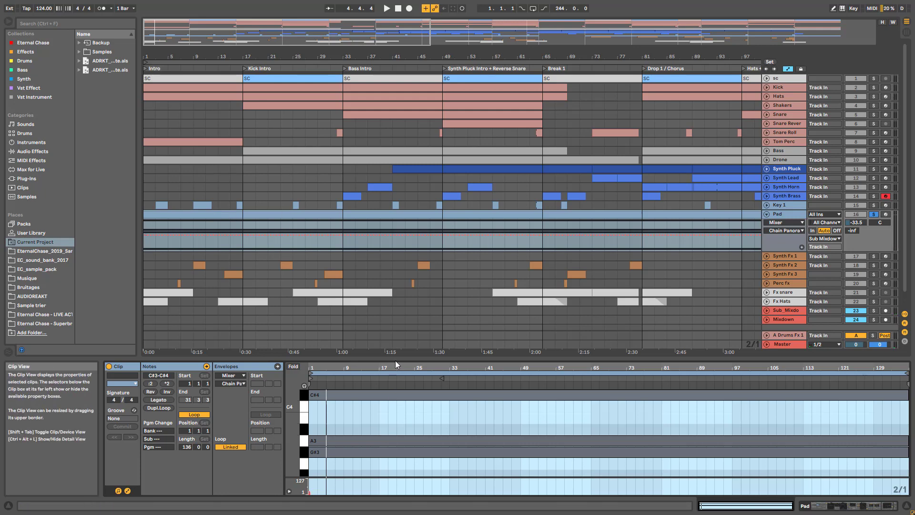
drag(395, 360, 388, 248)
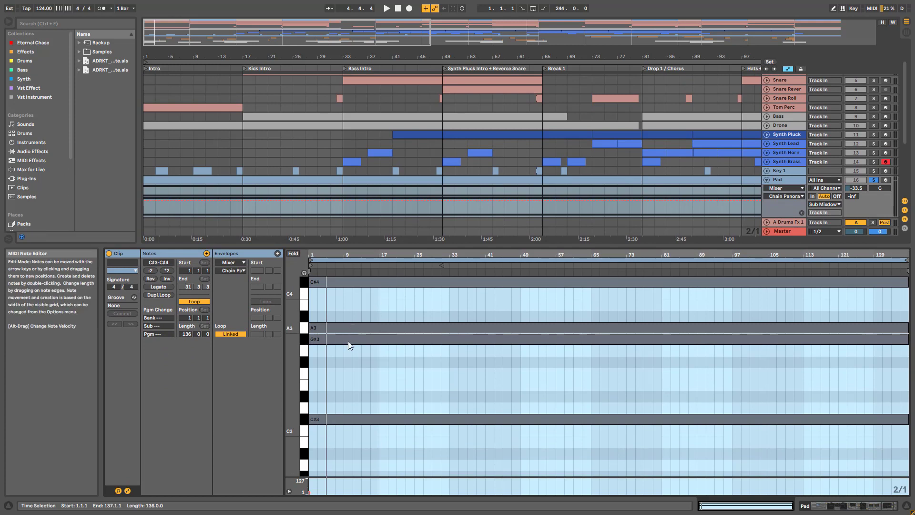
click(333, 422)
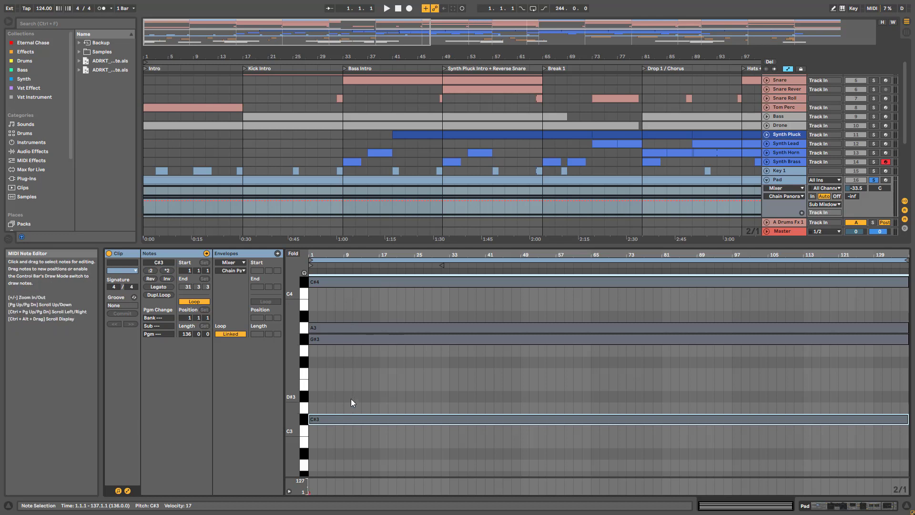
click(332, 338)
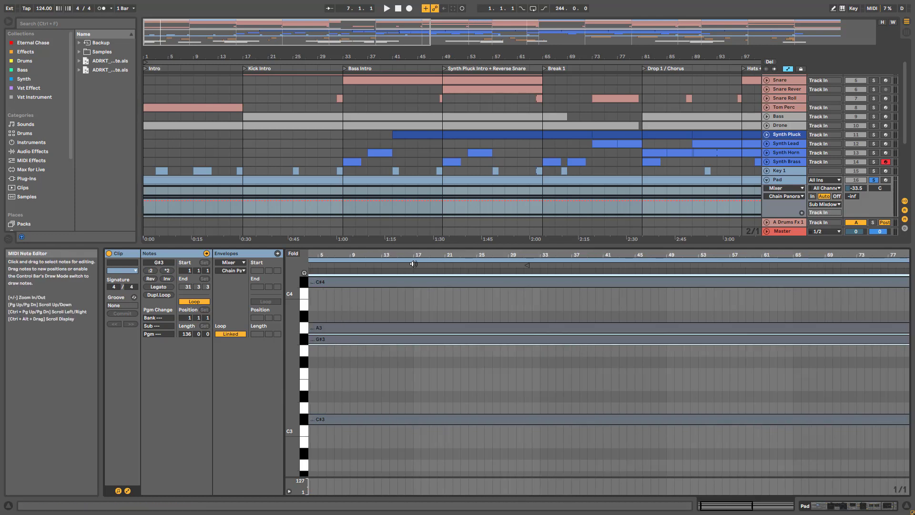
click(169, 179)
click(825, 506)
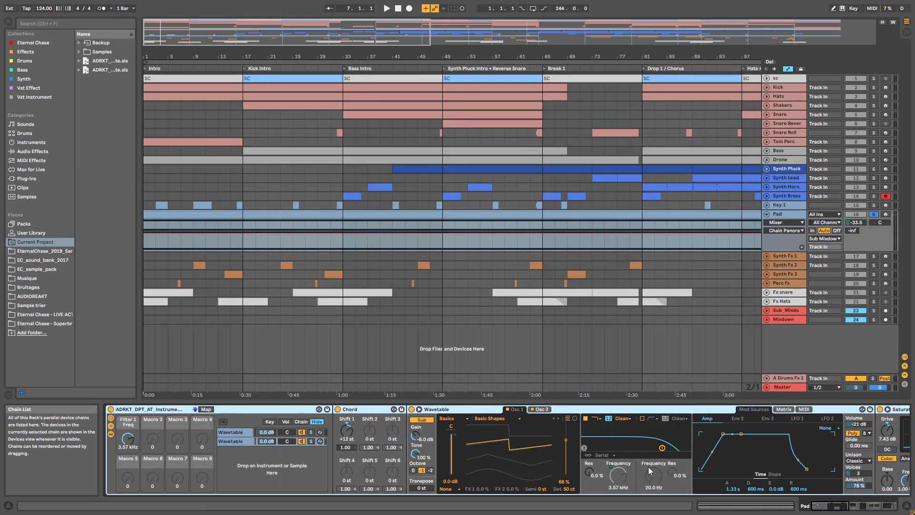
drag(824, 507, 822, 506)
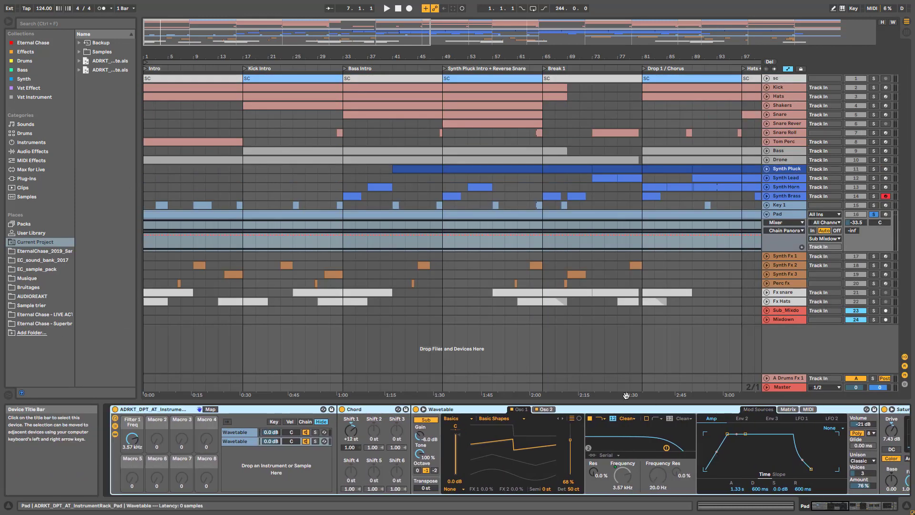
click(543, 409)
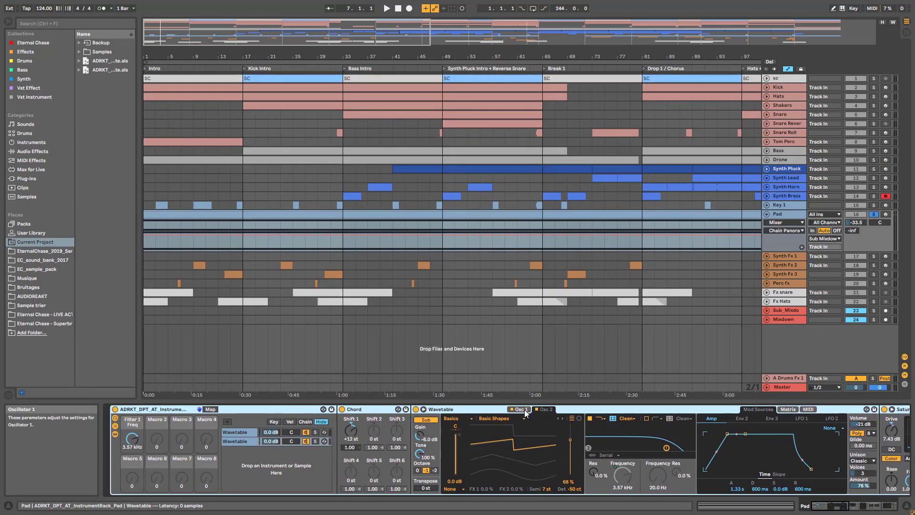
click(516, 410)
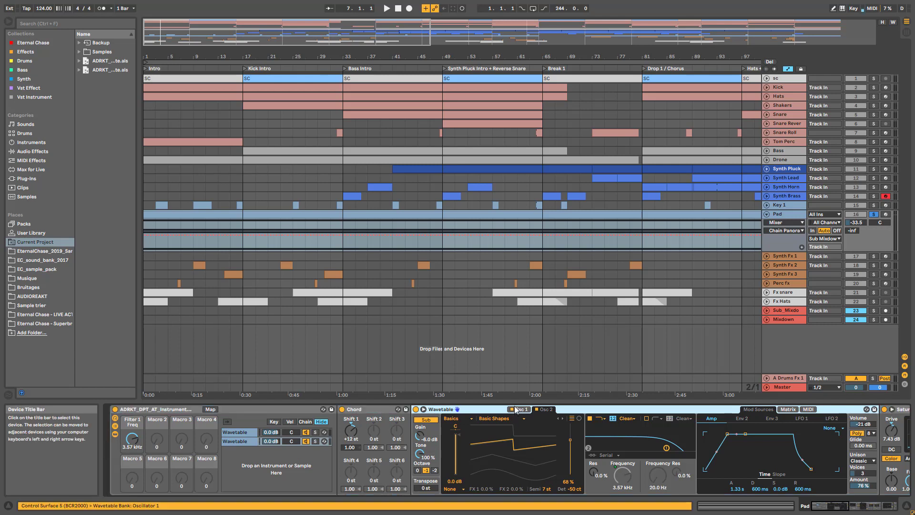
click(546, 410)
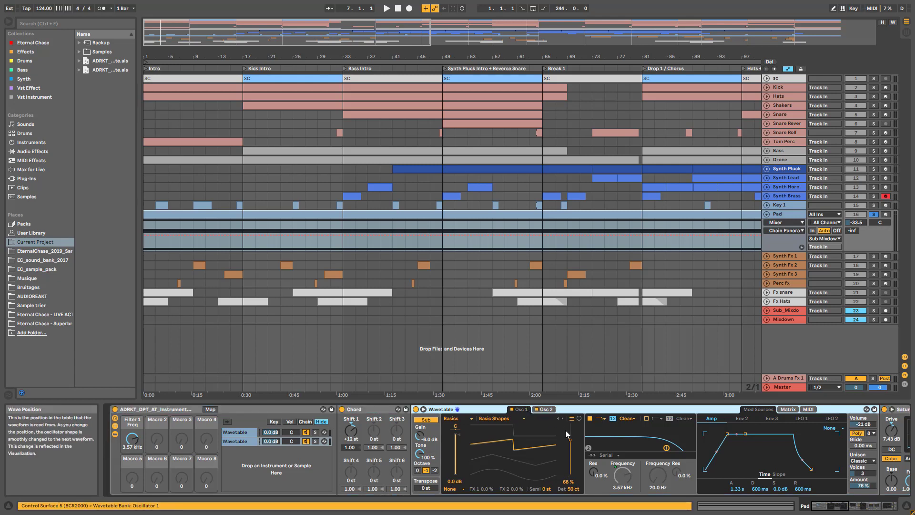
click(550, 411)
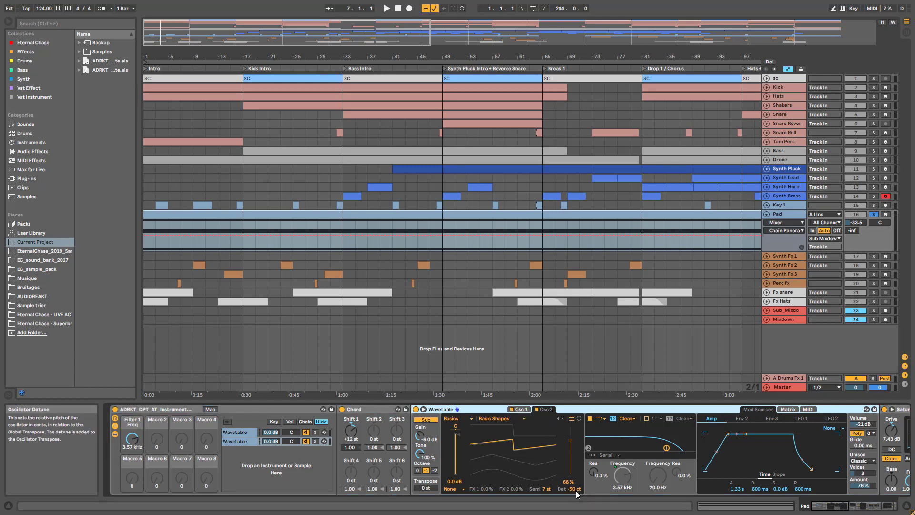
click(522, 412)
Play the Pad, try Oscillator 2's detune at 0 ct, and solo the second Wavetable chain in the rack
key(space)
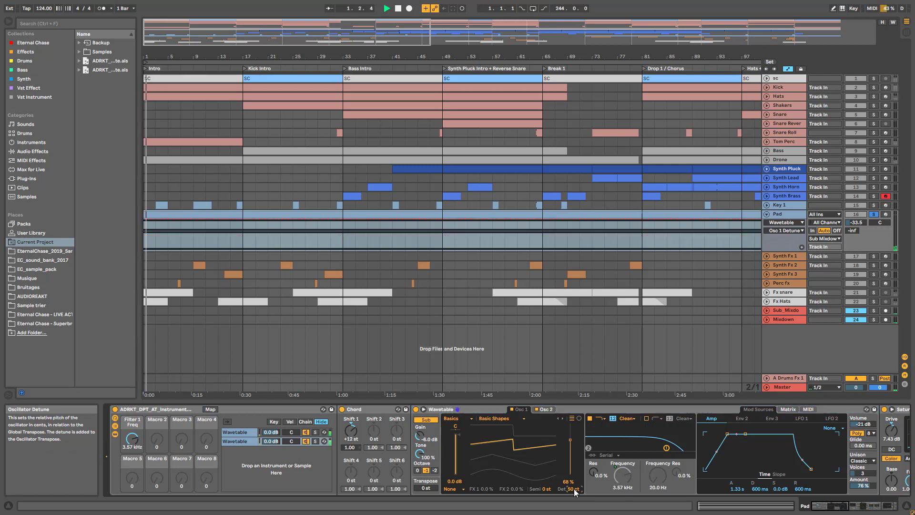
click(547, 409)
click(576, 489)
key(Delete)
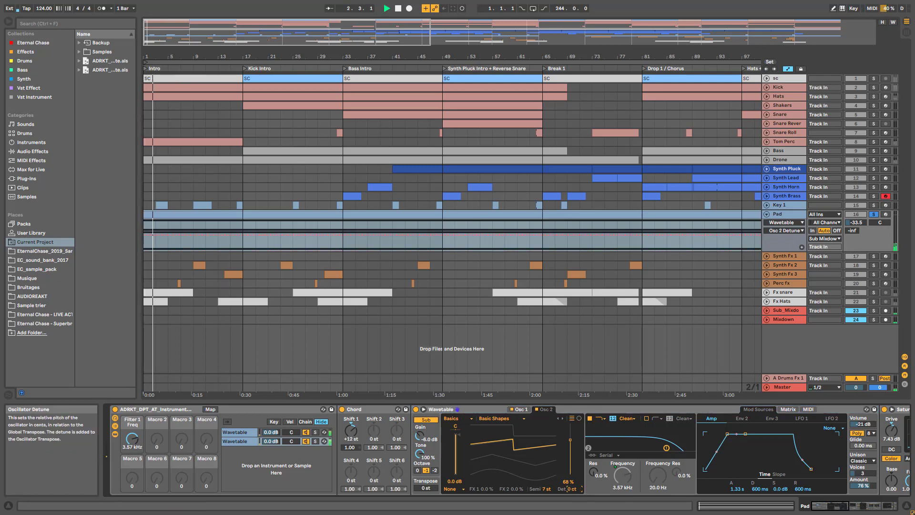
click(315, 441)
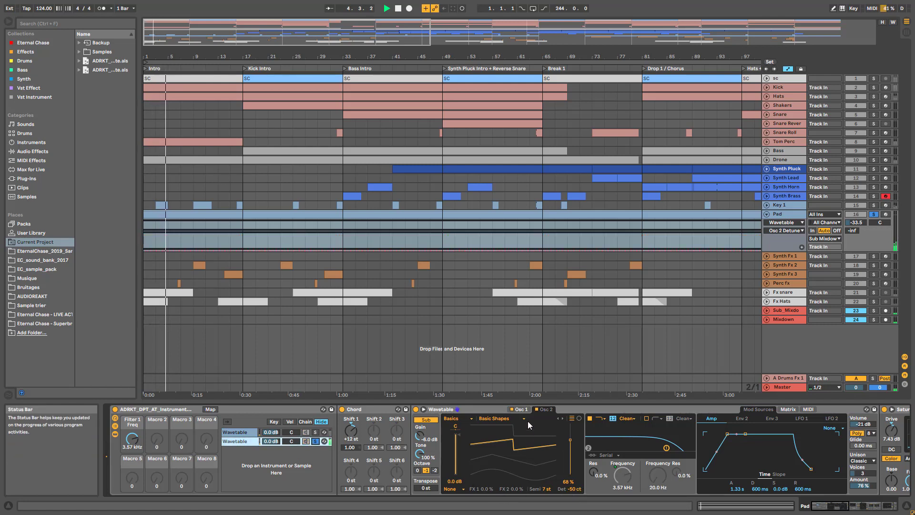
Try Wavetable's Unison mode at None and play the soloed chain while testing the detune of both oscillators
click(522, 409)
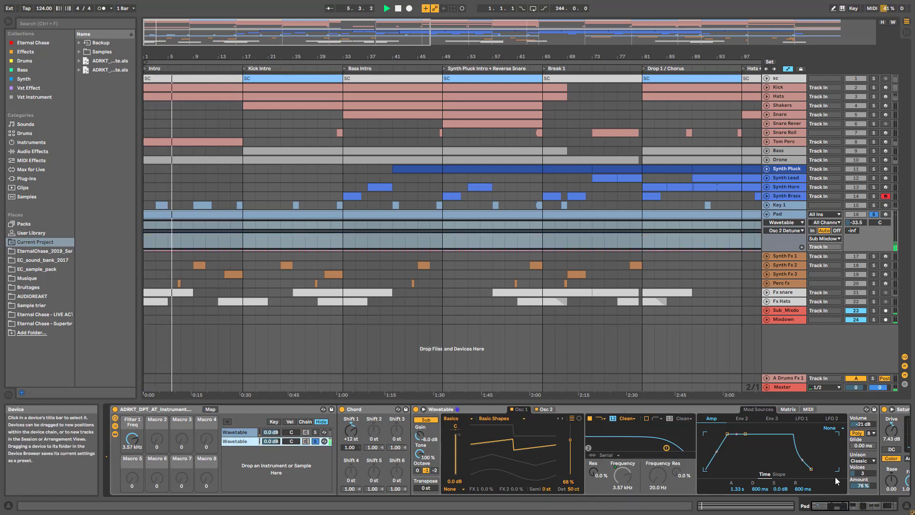
click(861, 460)
click(858, 411)
key(space)
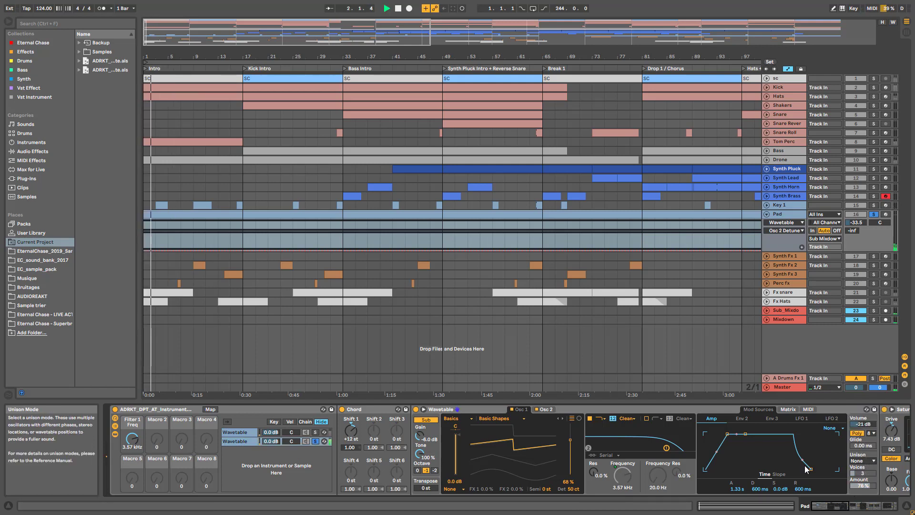
click(574, 489)
click(545, 410)
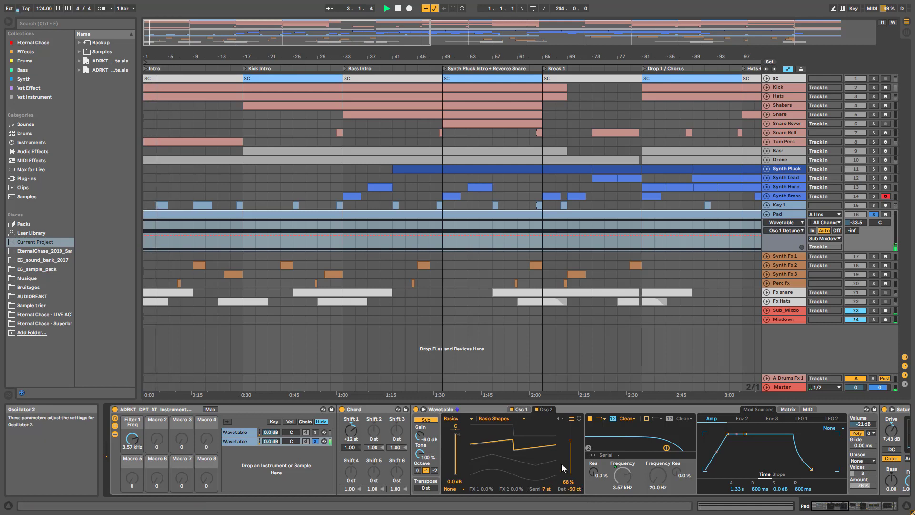
click(574, 489)
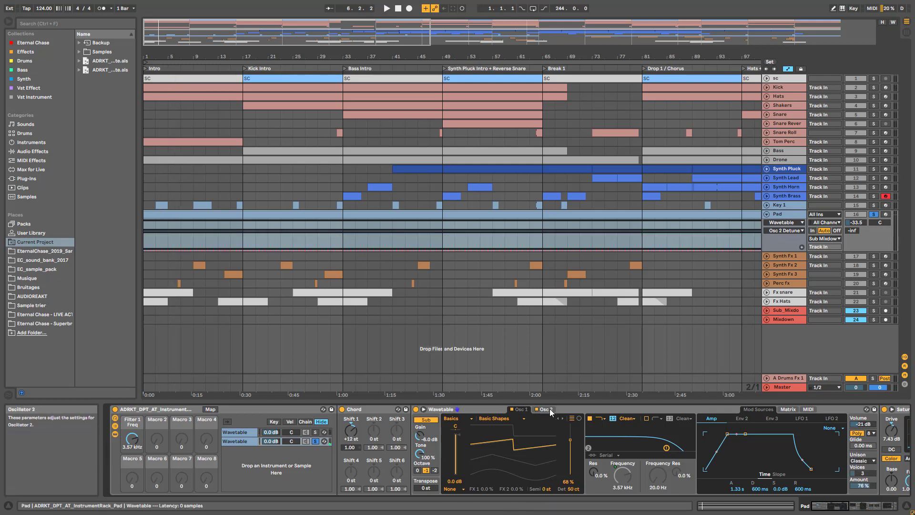
Compare Wavetable's modulation matrix with its modulation sources and play the Pad again
click(521, 409)
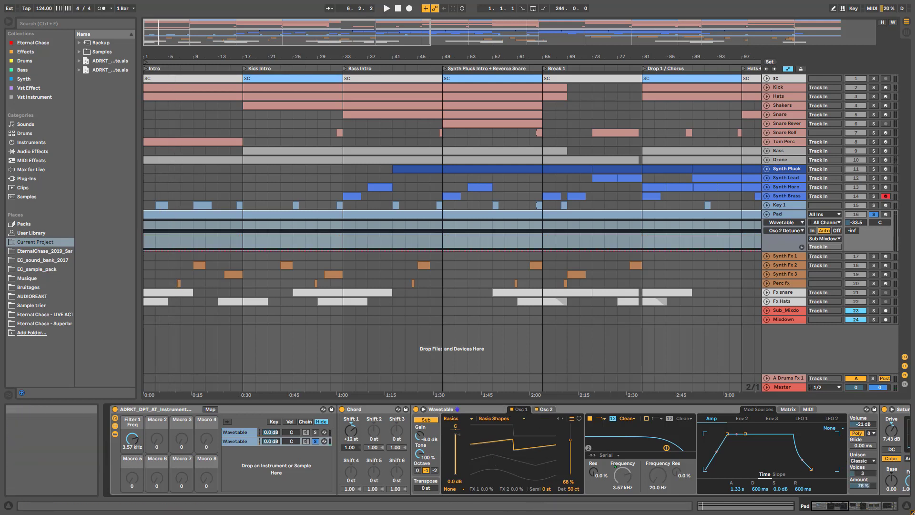
click(788, 409)
click(760, 410)
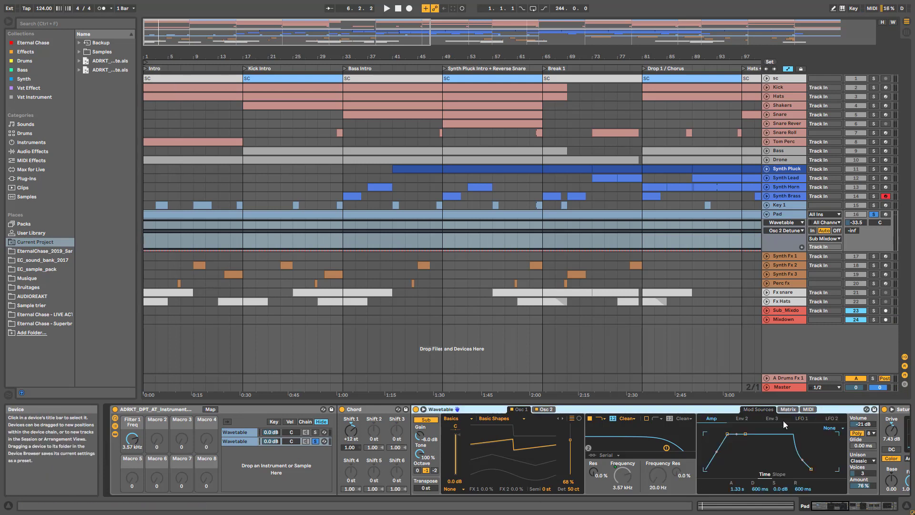
click(791, 410)
click(764, 411)
key(space)
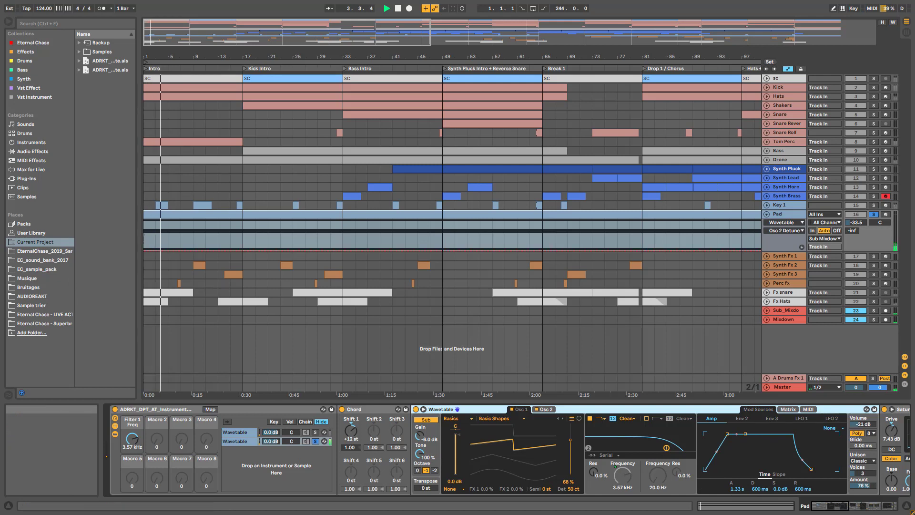
Examine the Pad's Saturator, Echo, Reverb, EQ Eight and Utility effects, stopping playback and selecting Echo's Dry/Wet
drag(835, 508, 870, 505)
click(858, 507)
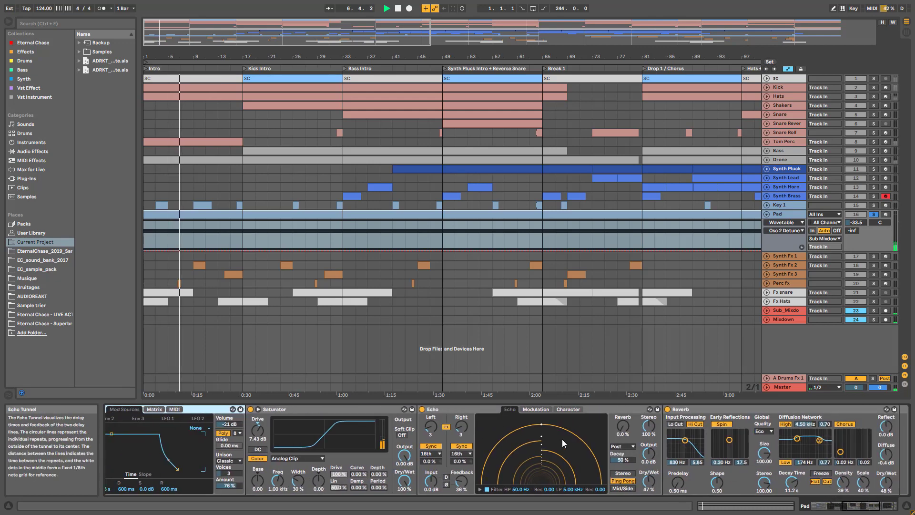
key(space)
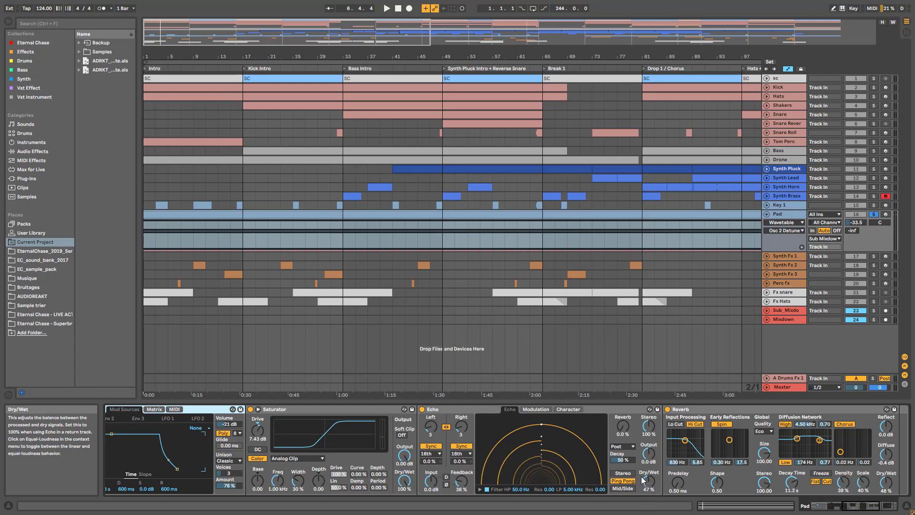
click(650, 487)
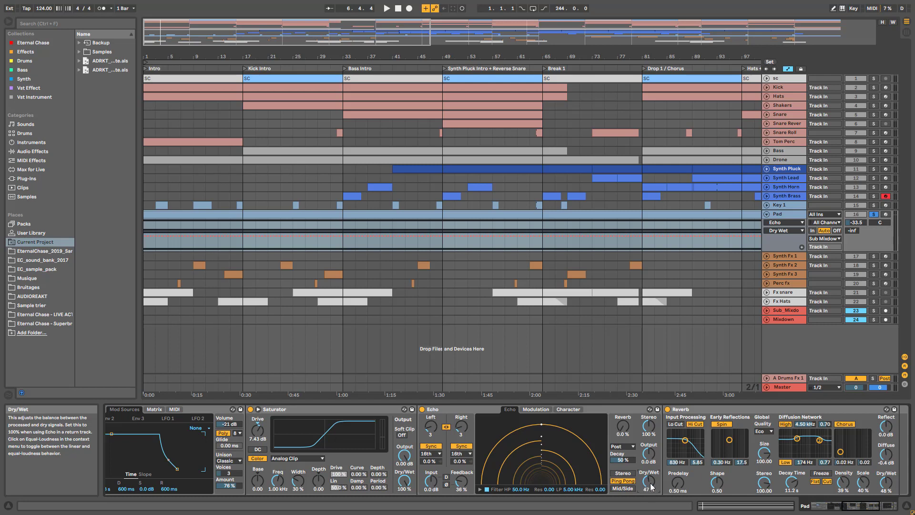
click(455, 408)
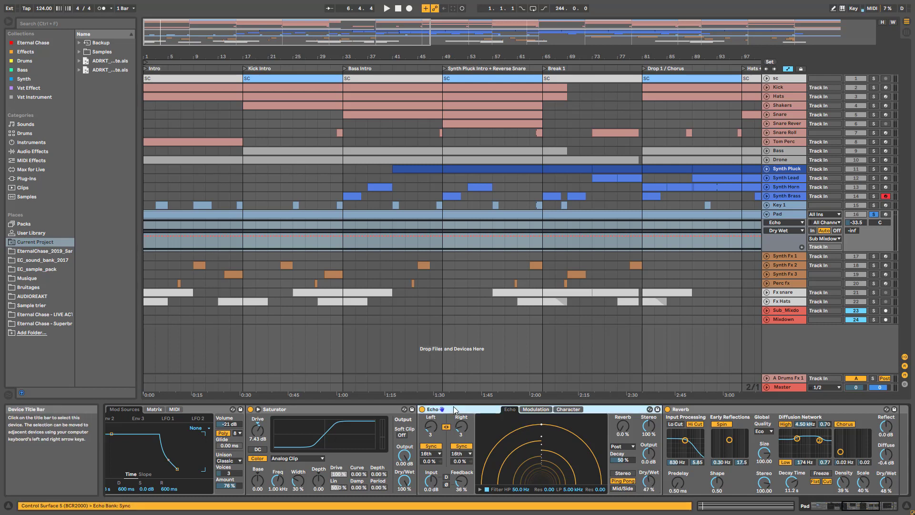
click(722, 408)
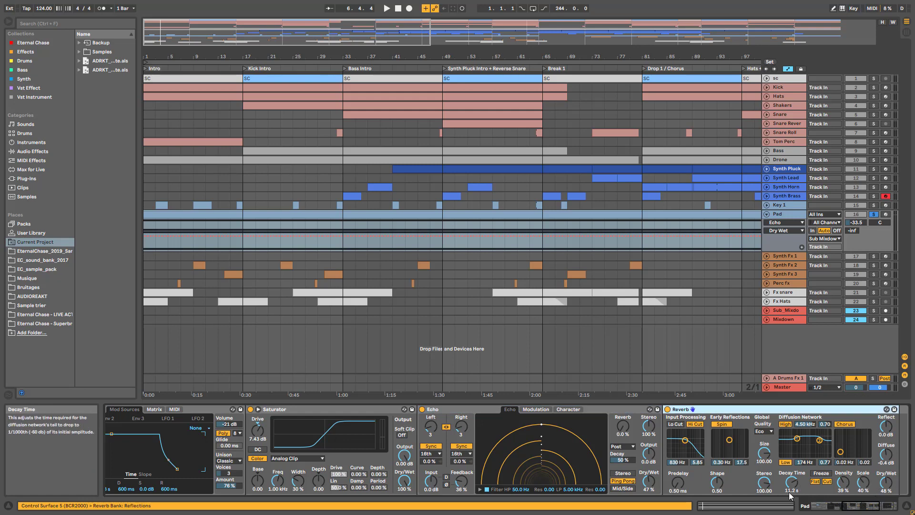
drag(865, 509, 880, 510)
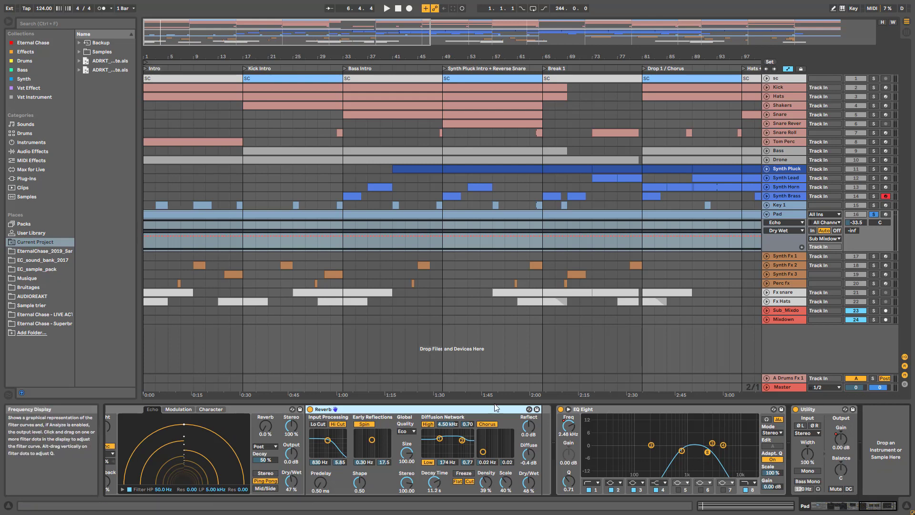
Return to the Pad's instrument rack, select the first Wavetable chain and solo it
click(861, 509)
drag(861, 509, 830, 512)
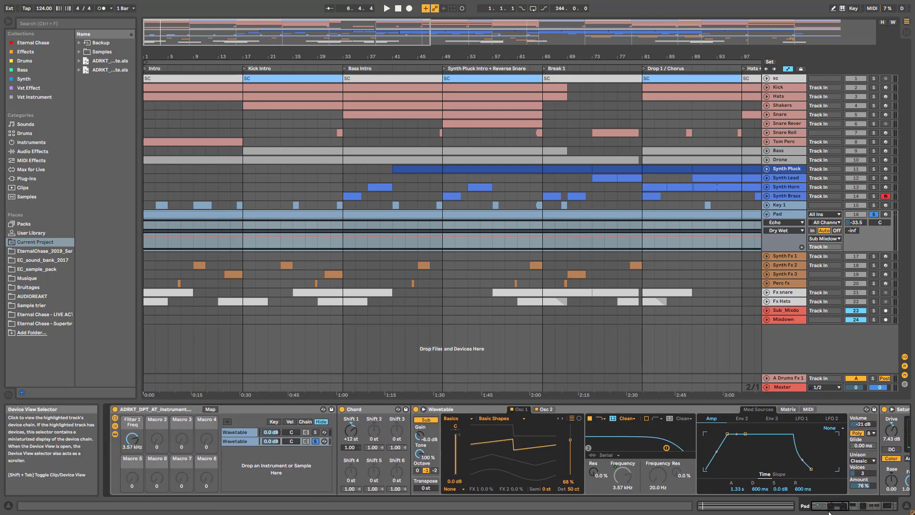
click(241, 432)
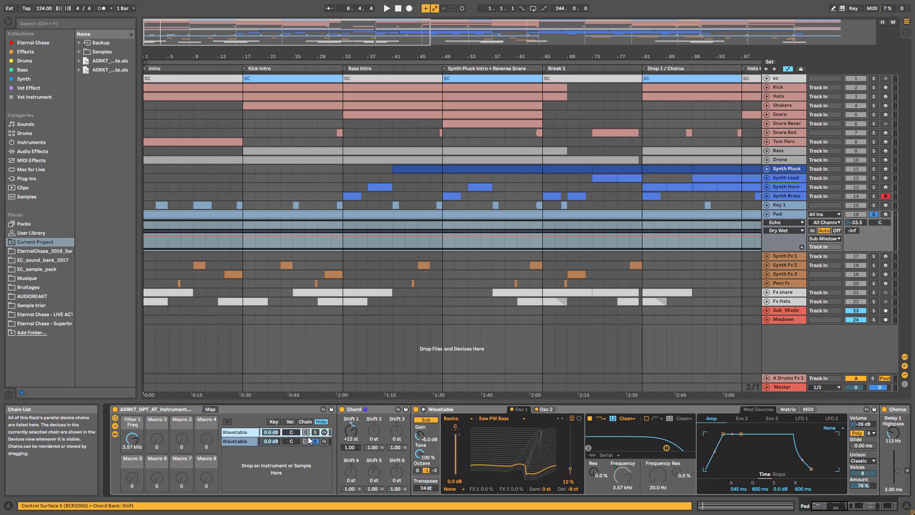
click(315, 432)
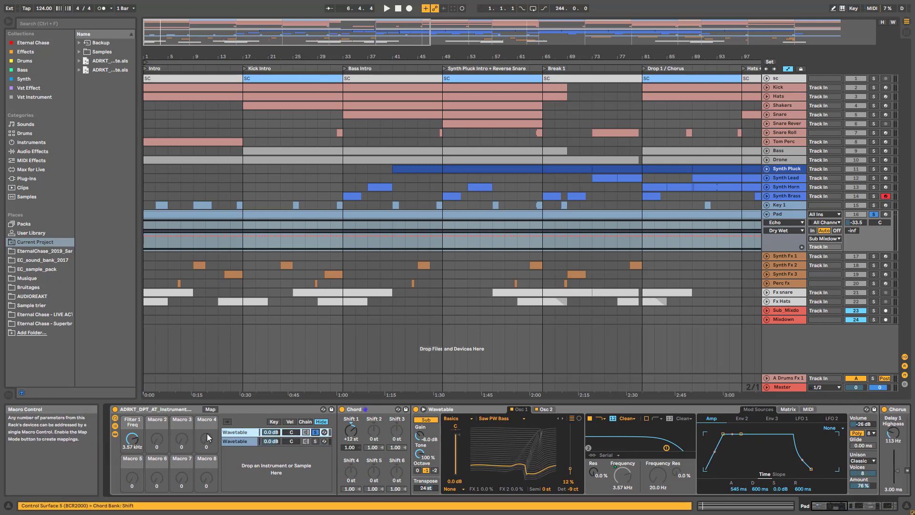
Compare the Pad's two Wavetable chains by soloing each during playback, and examine both oscillators of the first chain
click(468, 409)
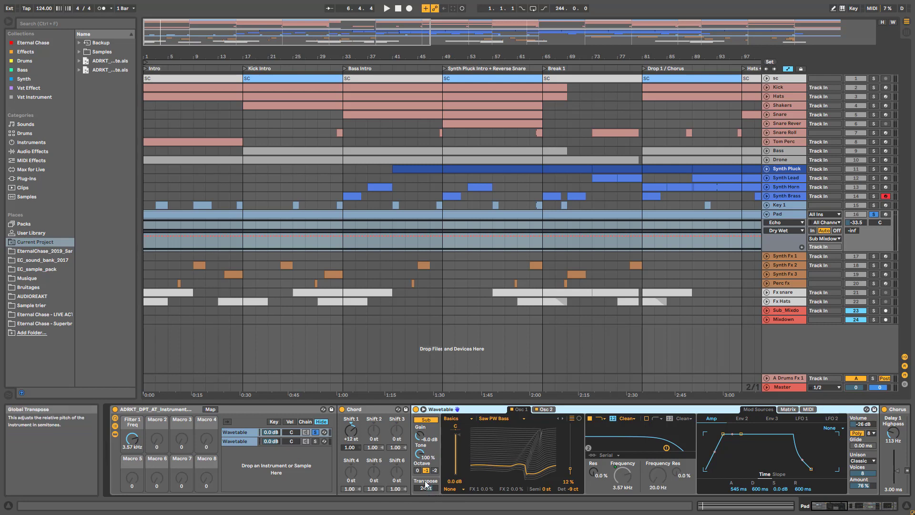
key(space)
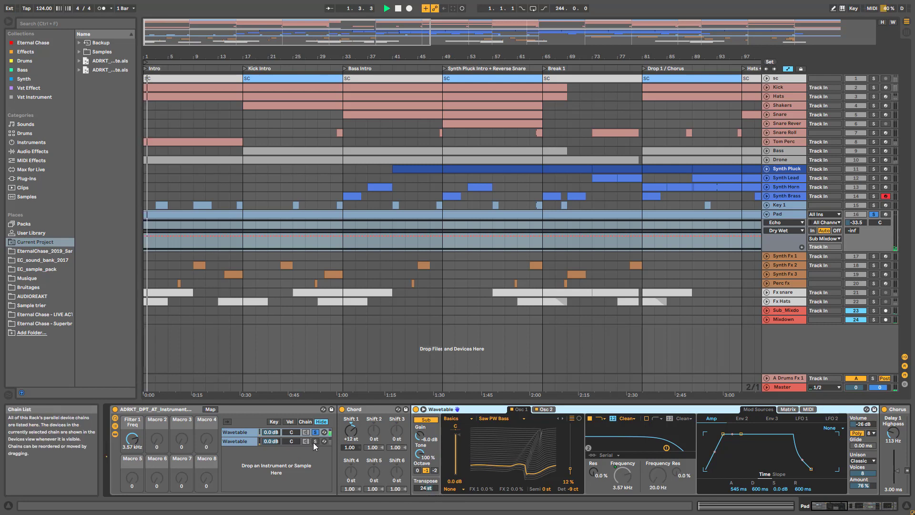
click(313, 441)
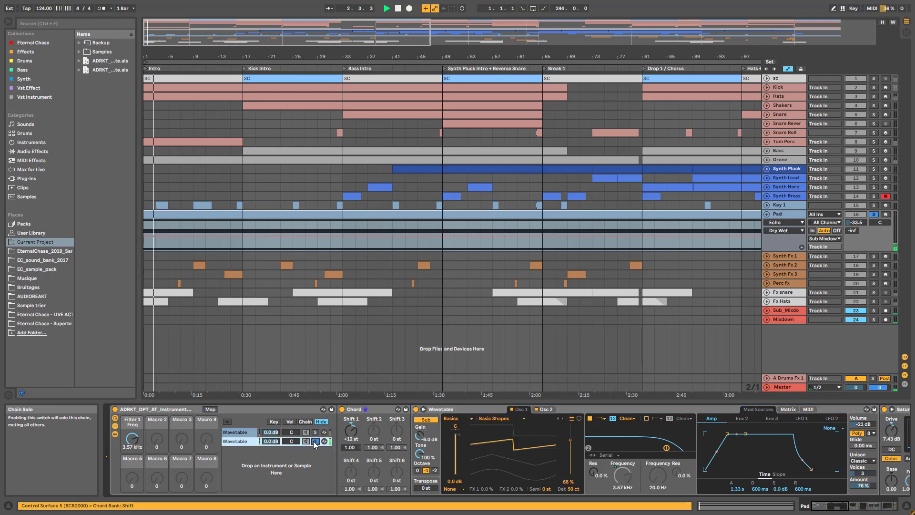
click(315, 432)
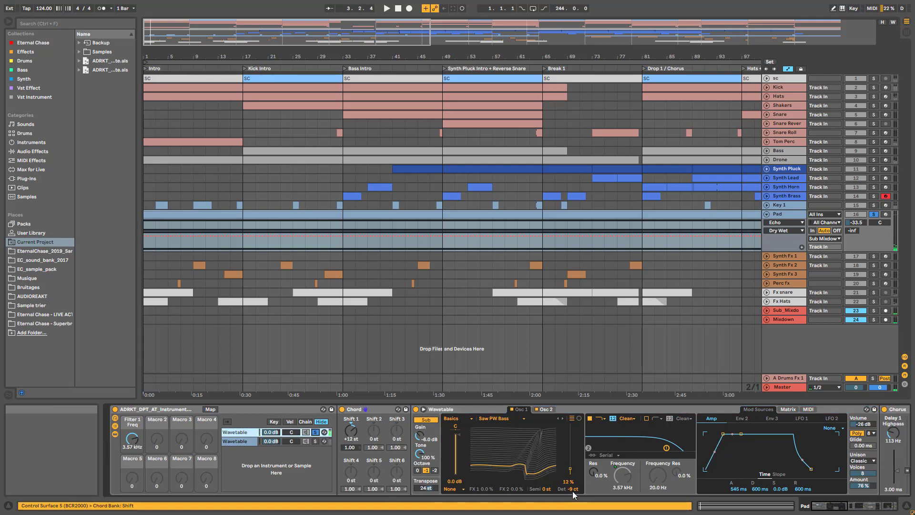
click(548, 409)
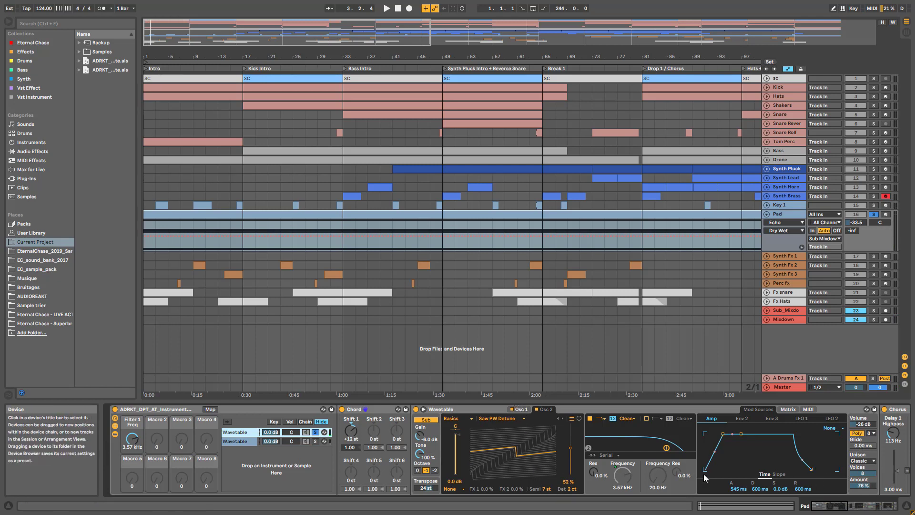
click(523, 410)
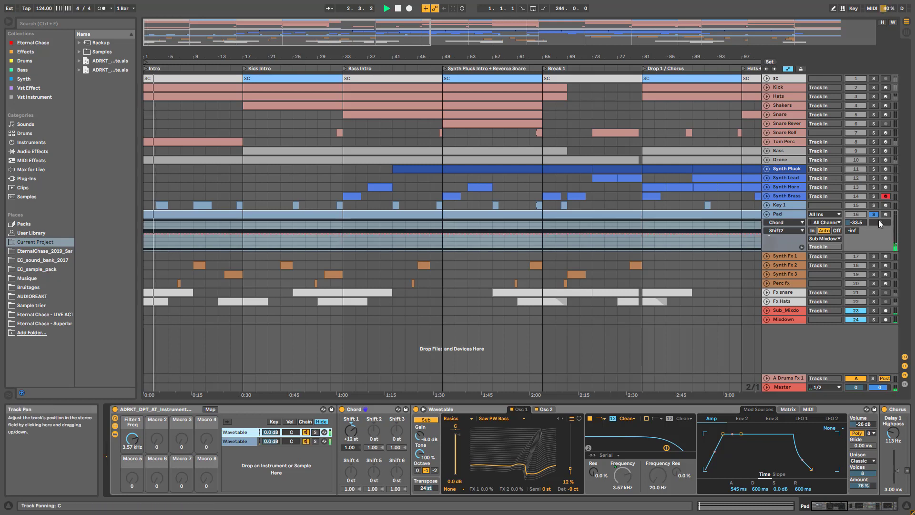
Unsolo the Pad and play the full mix while toggling the Pad's track activator to hear its contribution
click(875, 215)
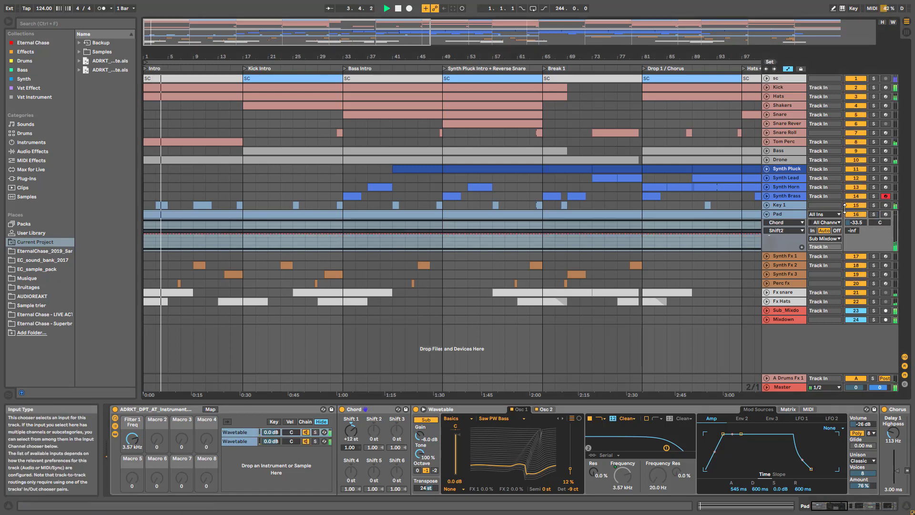
click(795, 207)
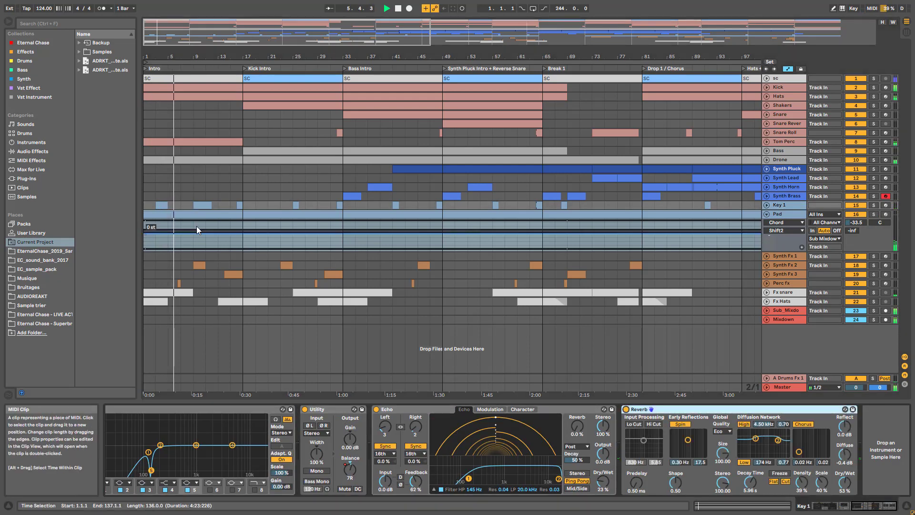
click(847, 215)
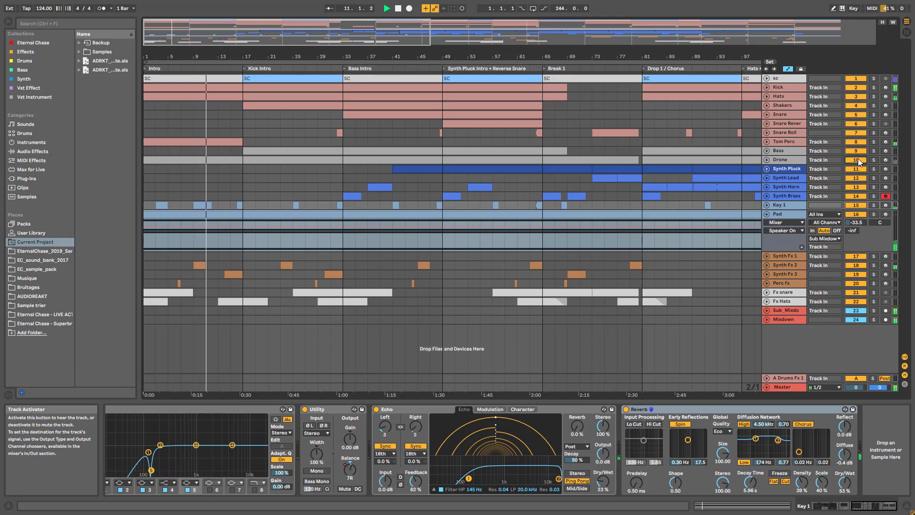
key(space)
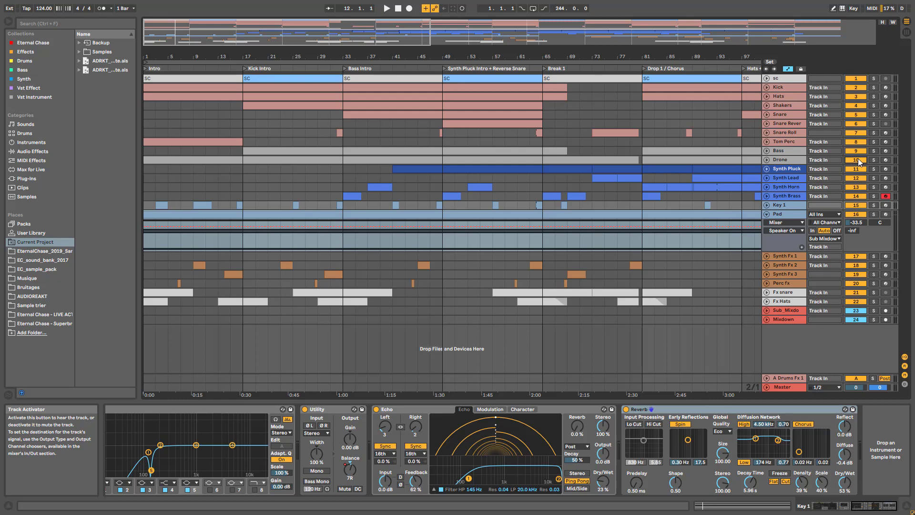
Fold the Pad track and compare its devices with the Drone track's AYNIL_SupersawLead chain
click(767, 214)
click(780, 212)
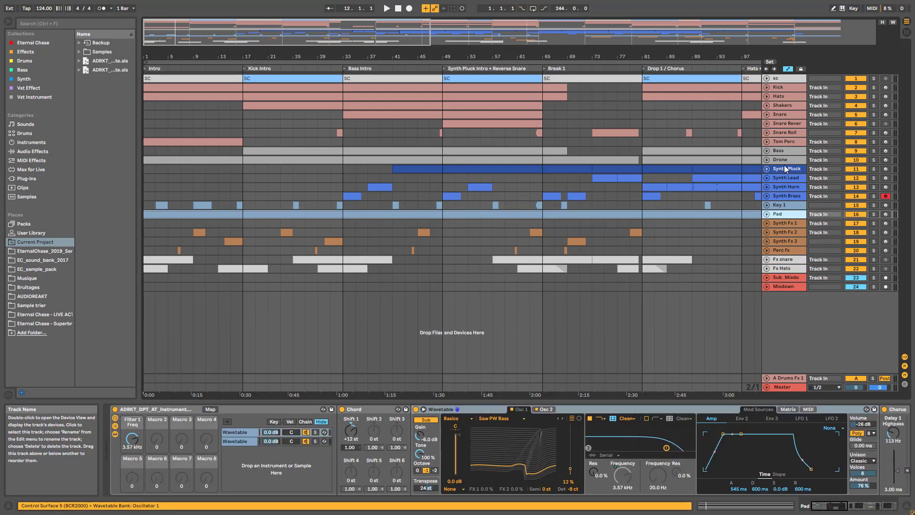
click(784, 161)
click(788, 213)
click(788, 161)
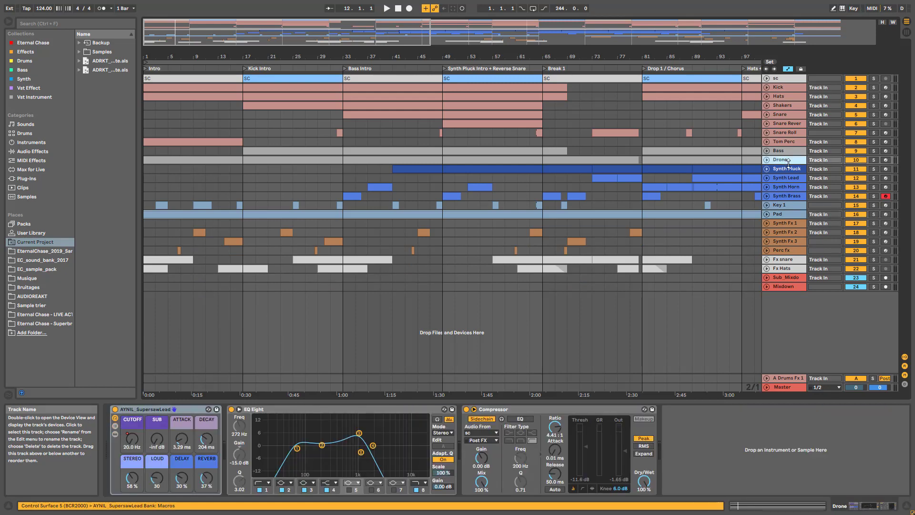
click(791, 213)
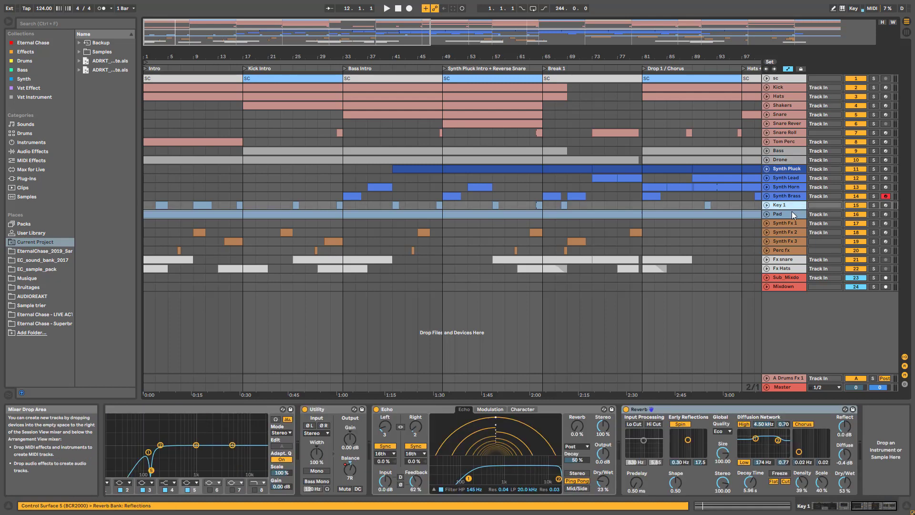
key(w)
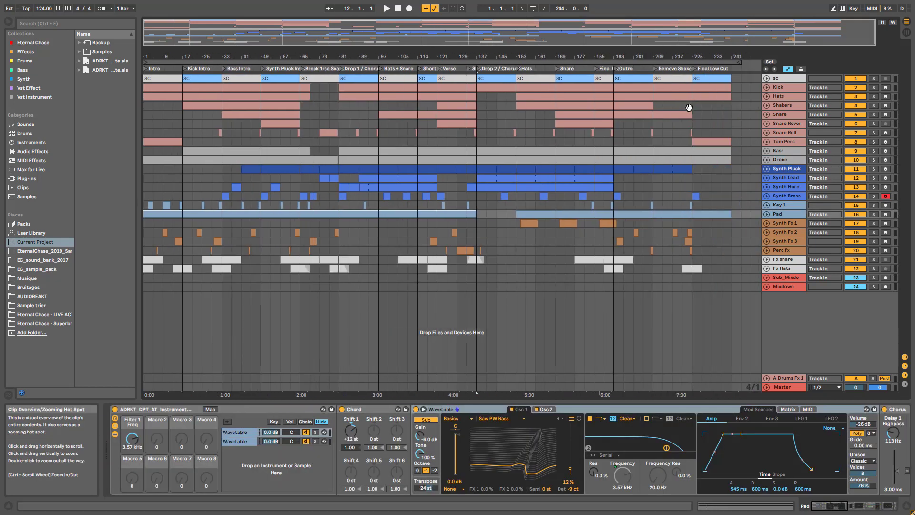
Solo and unfold the Synth Fx 1 track and play its first clip at bar 155
click(770, 224)
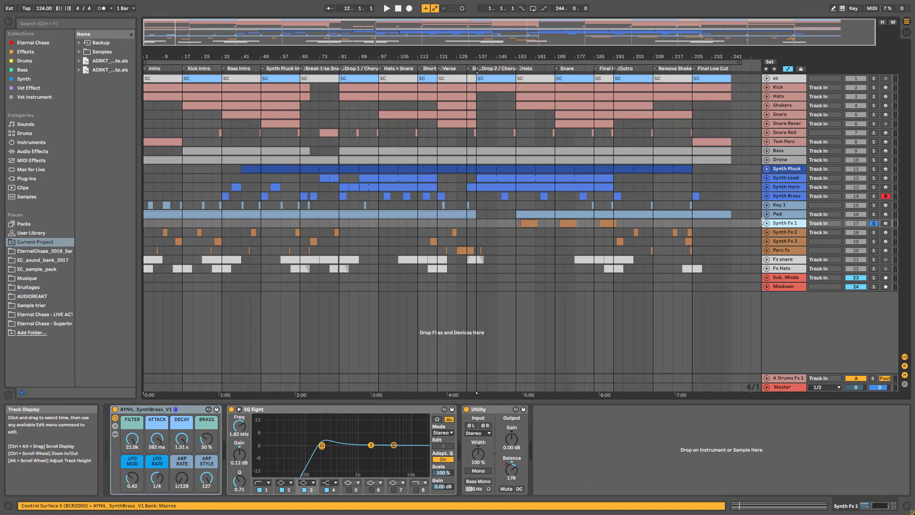
click(766, 223)
click(531, 223)
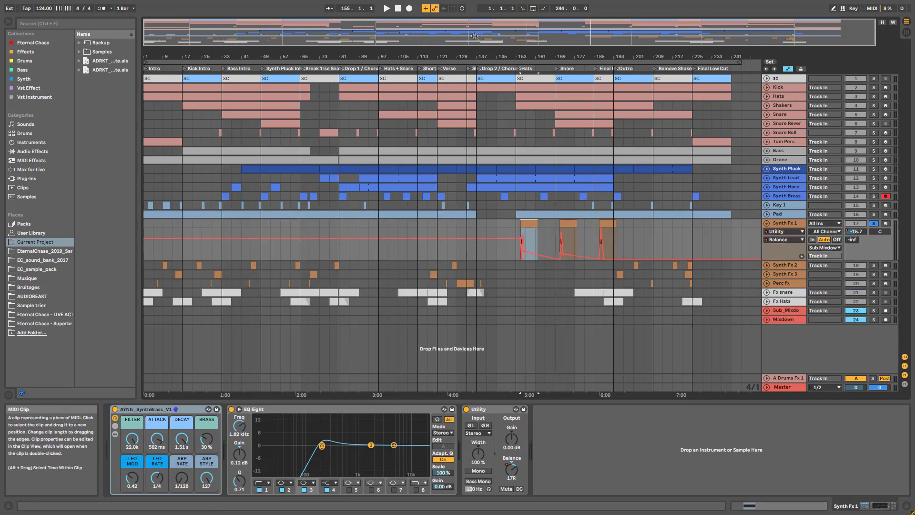
drag(529, 32, 585, 39)
key(space)
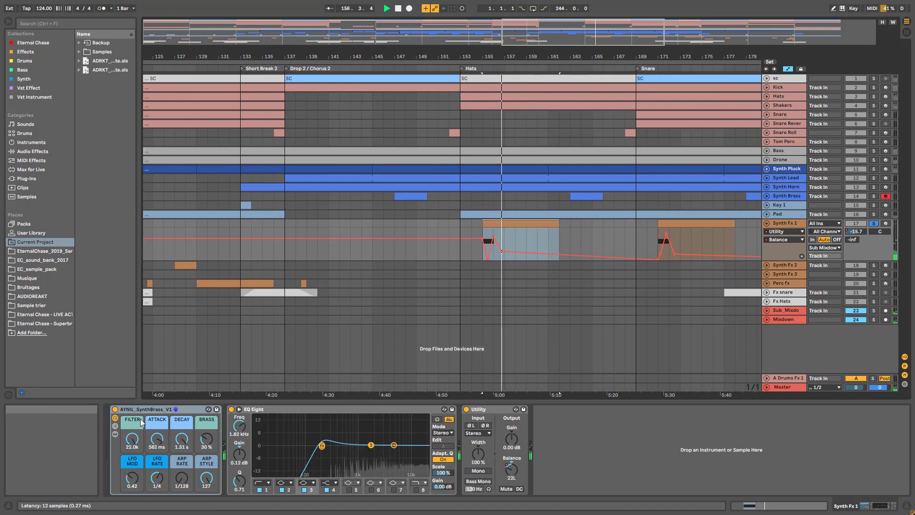
Show the devices inside the AYNIL_SynthBrass_V1 rack and examine Analog's filter envelope while playing the sound
click(118, 438)
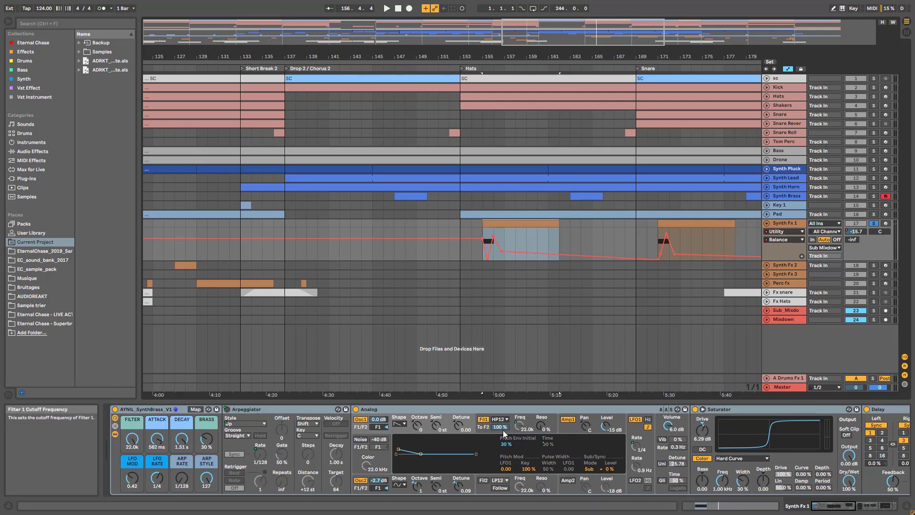
click(483, 429)
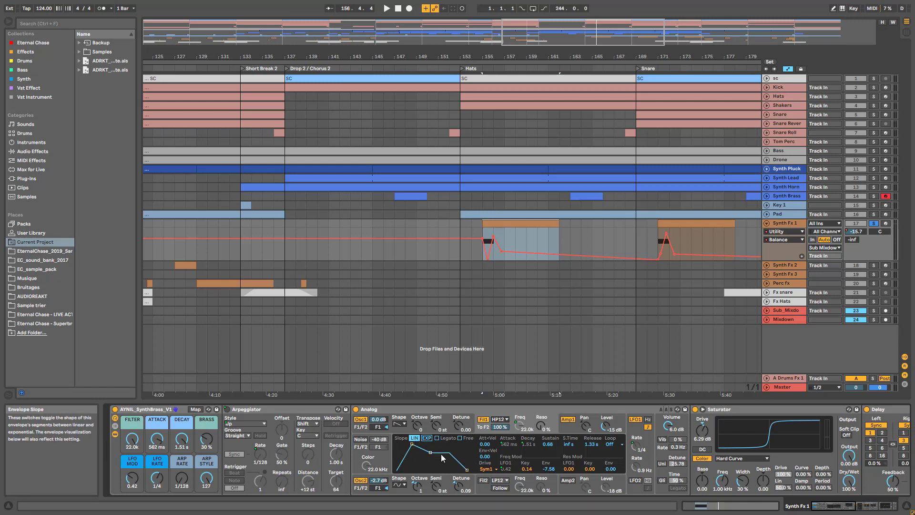
key(space)
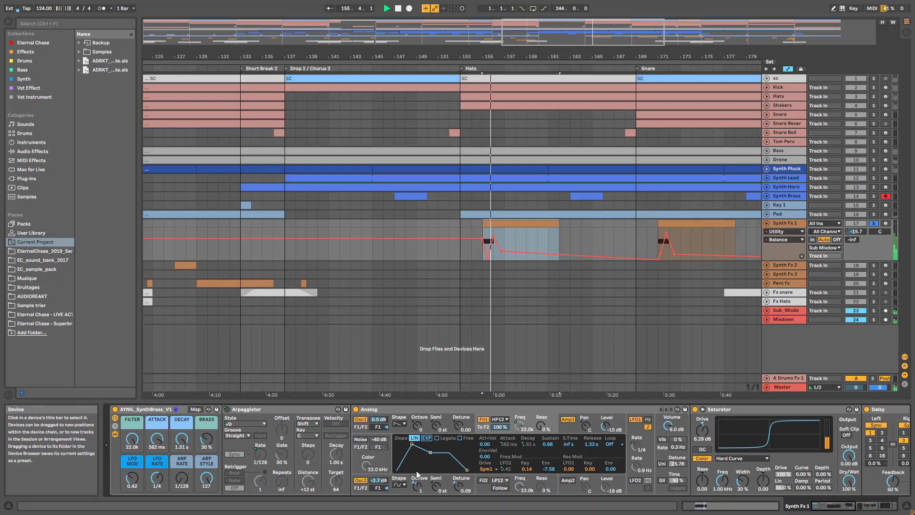
key(space)
Try the FILTER macro at 4.5k, replay the brass sound at 22.0k, and hide the rack's inner devices
click(519, 429)
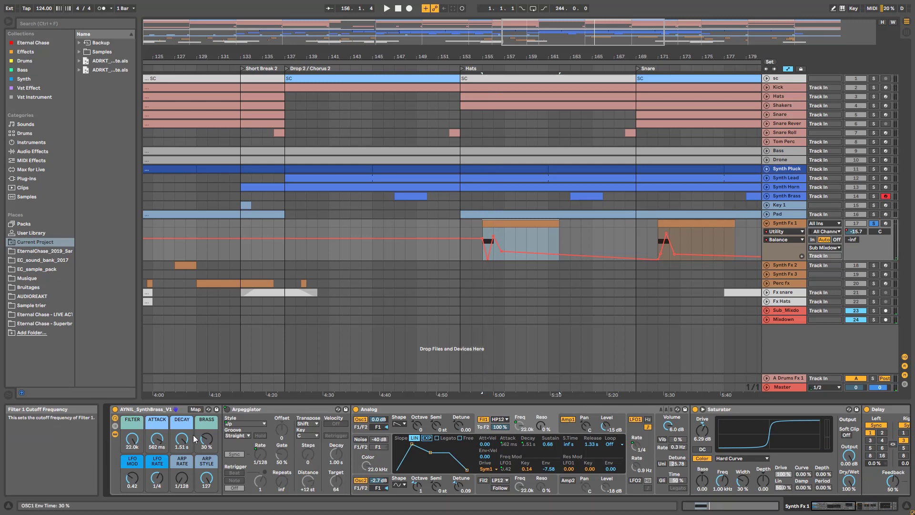
drag(133, 442, 133, 457)
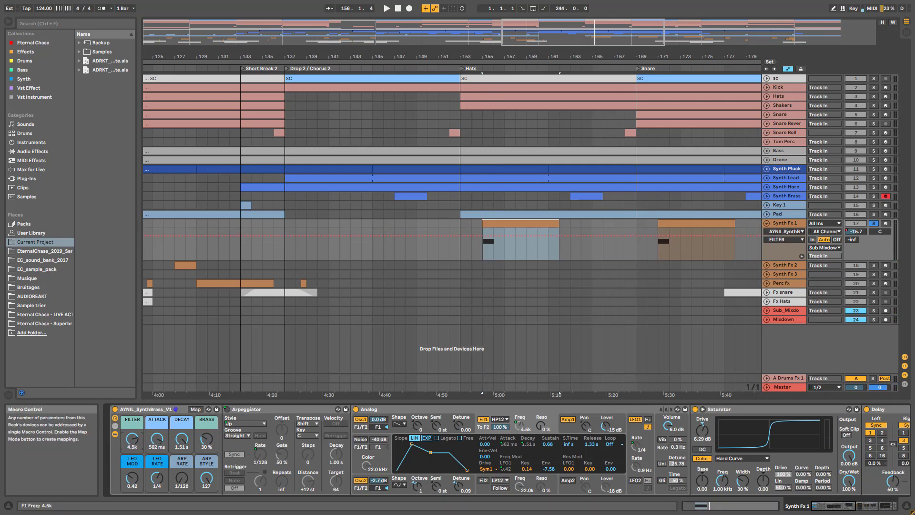
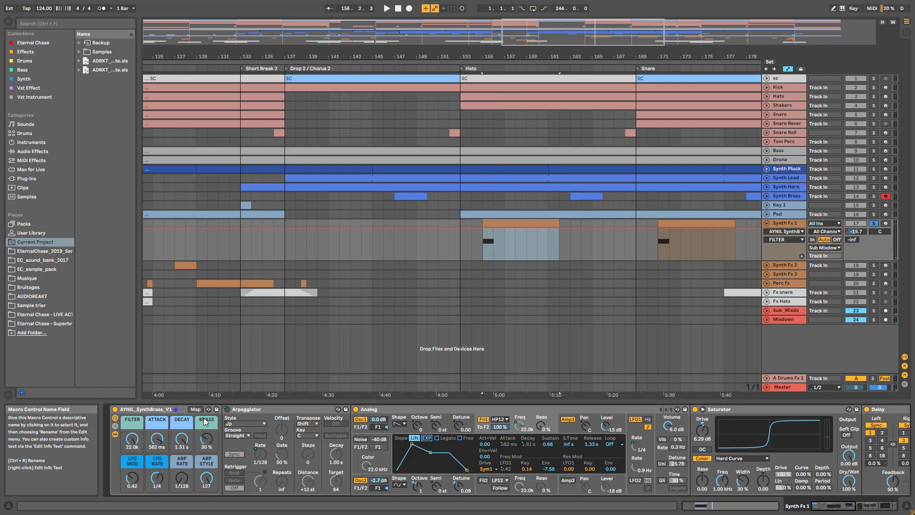
key(space)
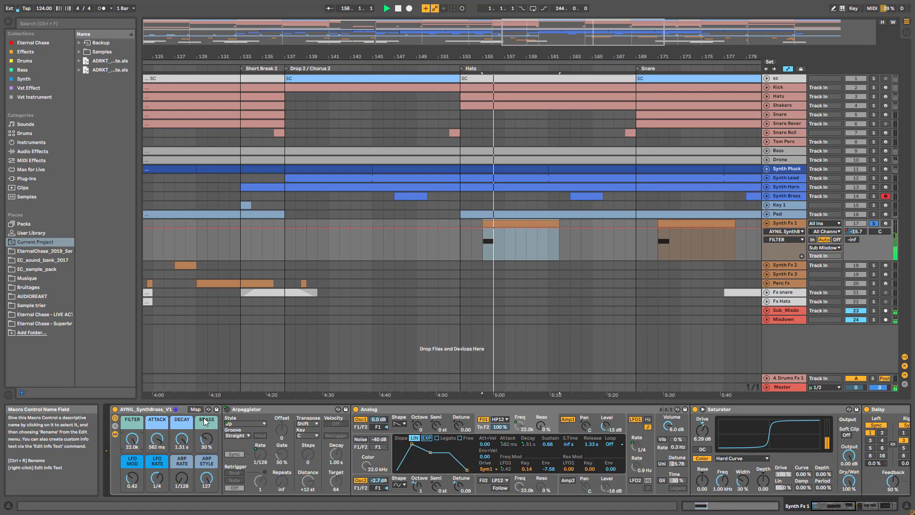
key(space)
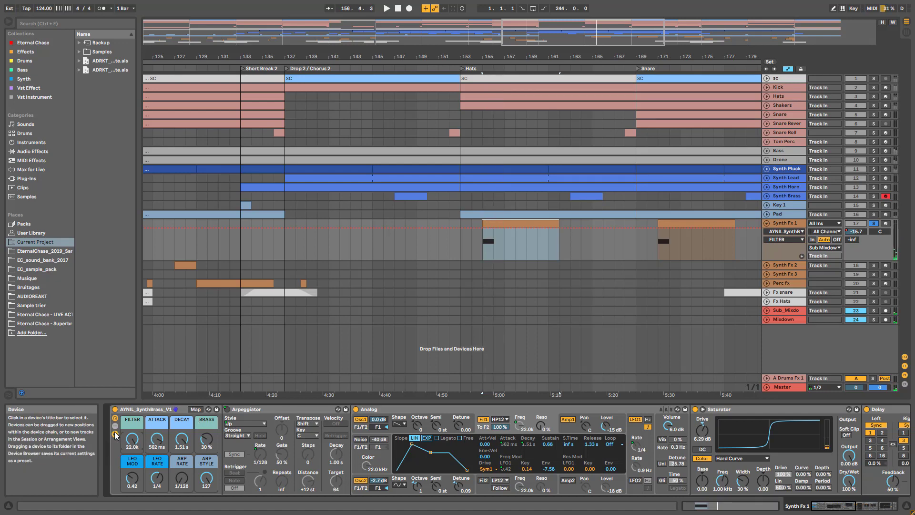
click(115, 434)
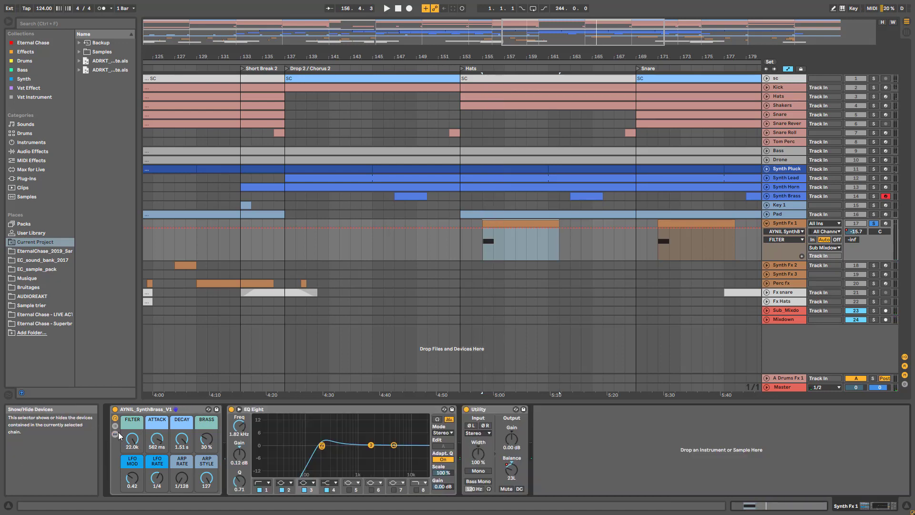
Examine the MIDI note in Synth Fx 1's first clip while playing it, and return to the track's devices
double_click(492, 224)
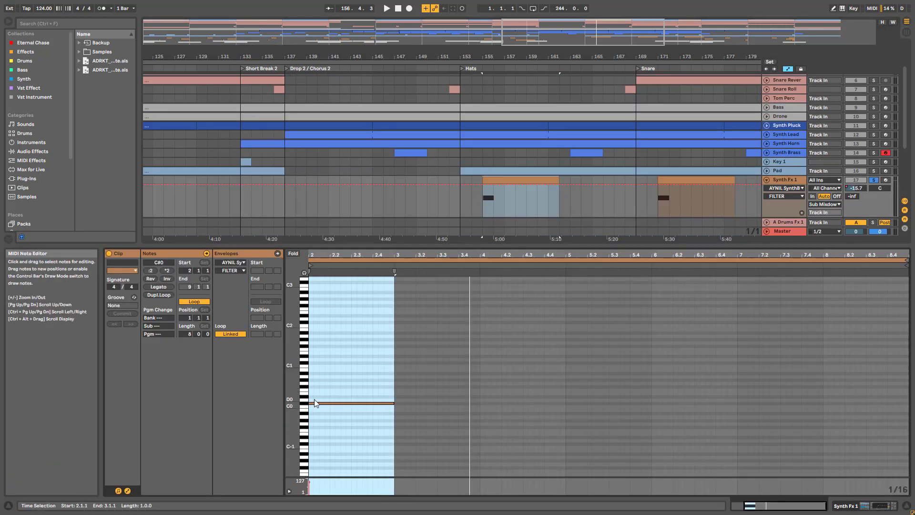
key(space)
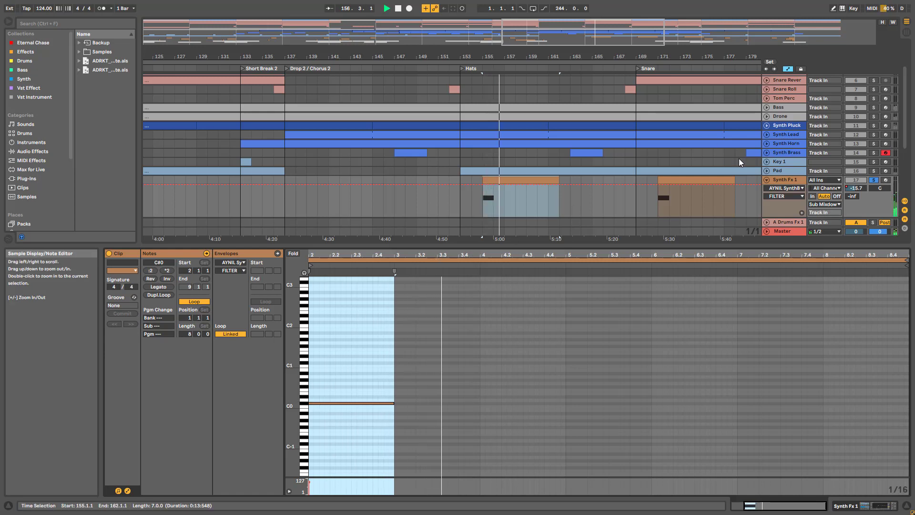
double_click(787, 180)
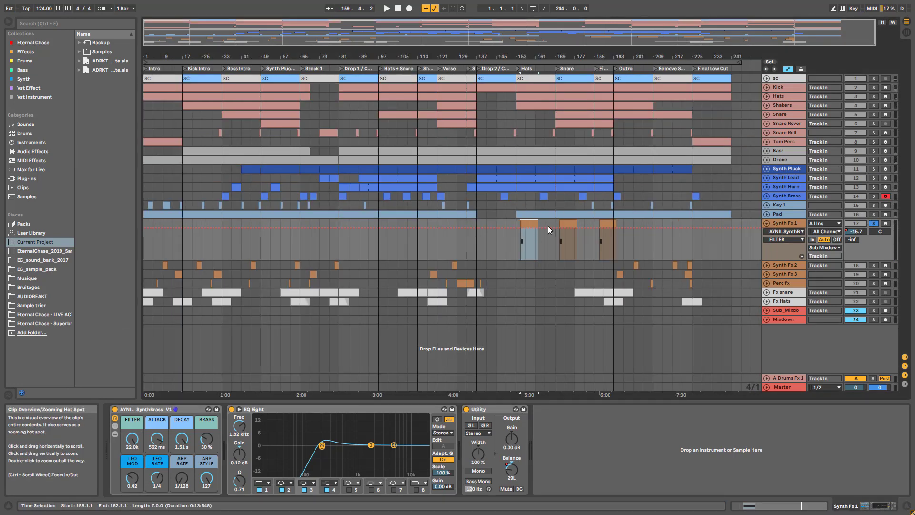
Solo Synth Lead and Synth Horn together with Synth Fx 1 and play them from the start of the Hats section
scroll(524, 245, up, 4)
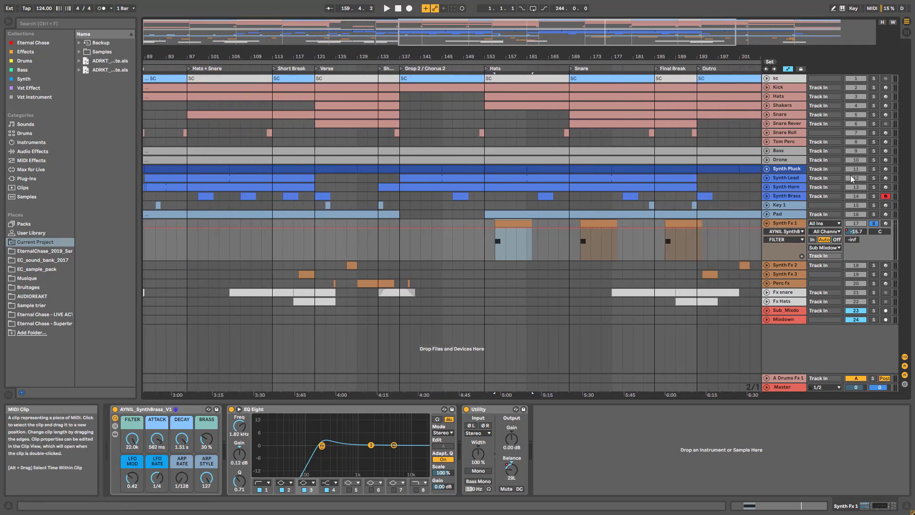
click(874, 178)
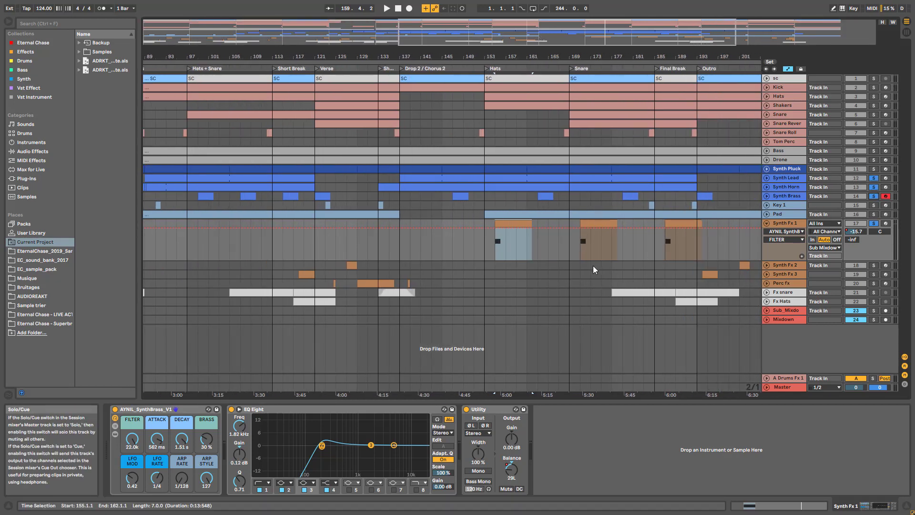
key(space)
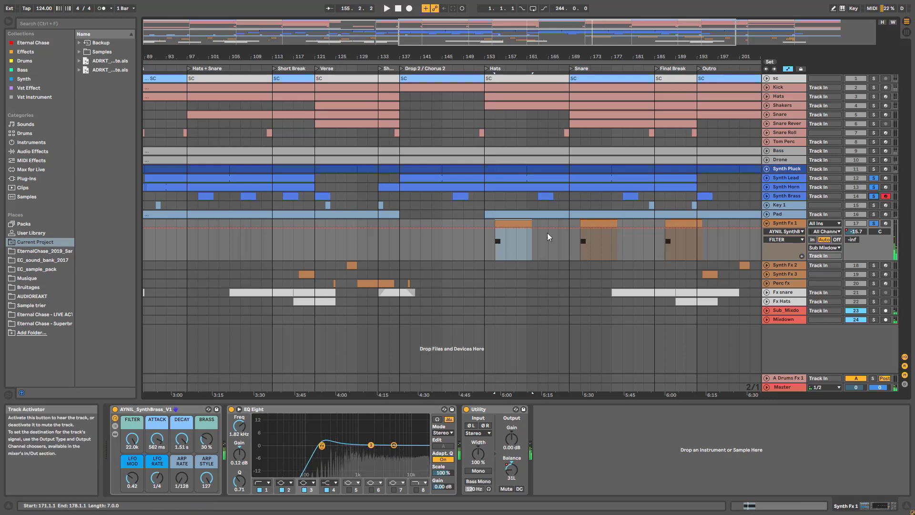
click(483, 249)
key(space)
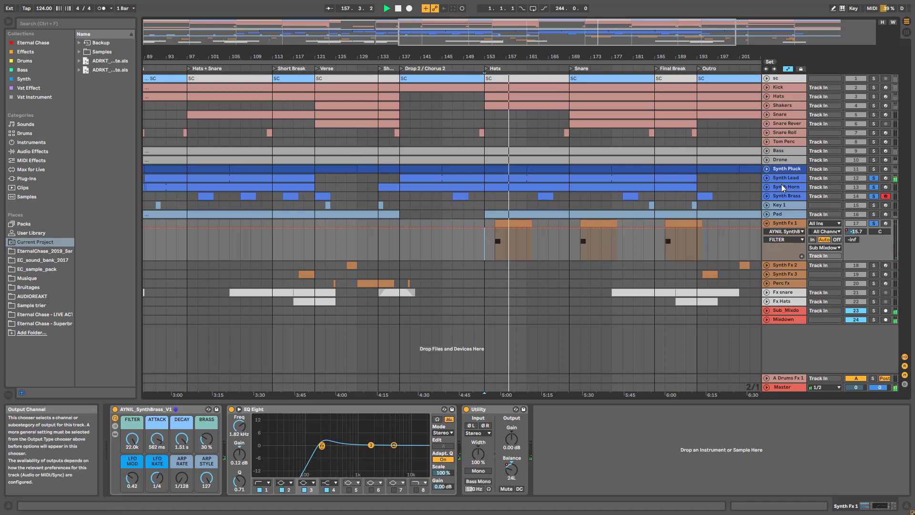
click(767, 179)
click(767, 178)
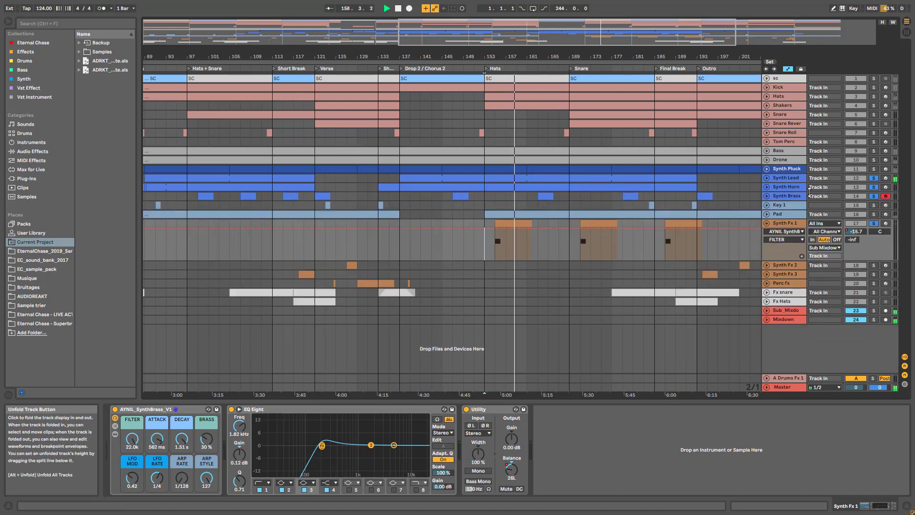
Stop playback, unsolo the tracks and show the whole arrangement
key(space)
click(874, 223)
double_click(639, 32)
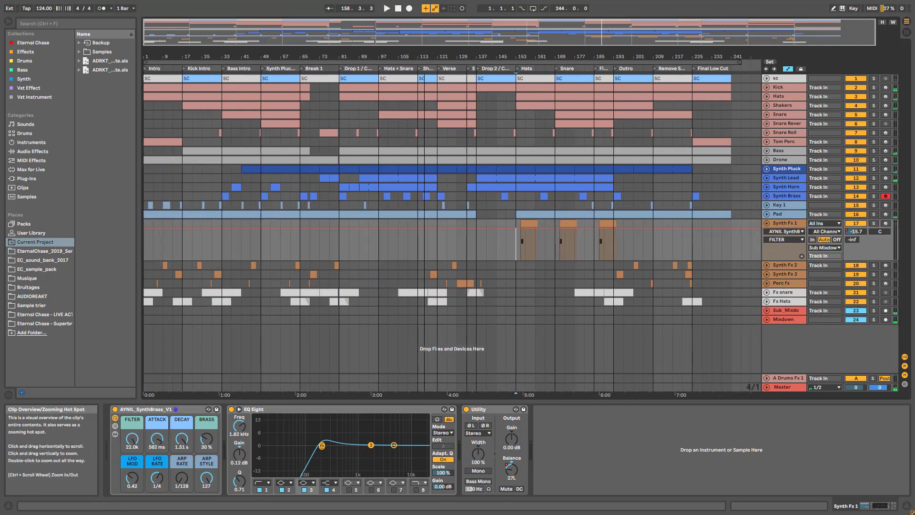
Solo Synth Fx 2, unfold its automation, and play its clip in the Kick Intro section
click(873, 265)
click(767, 265)
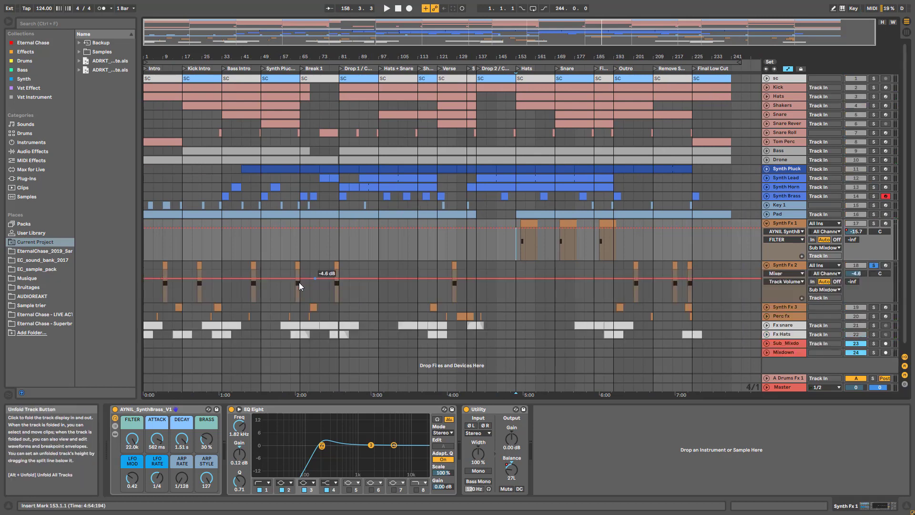
click(200, 266)
key(space)
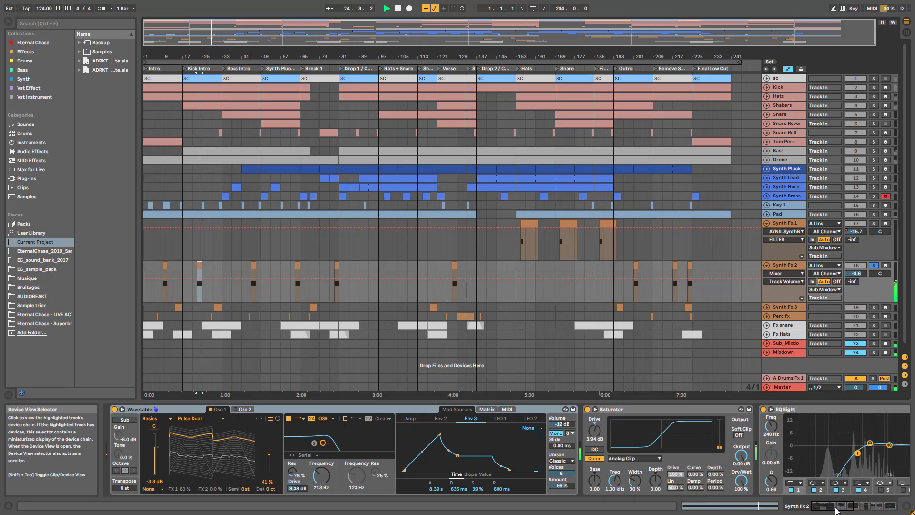
key(space)
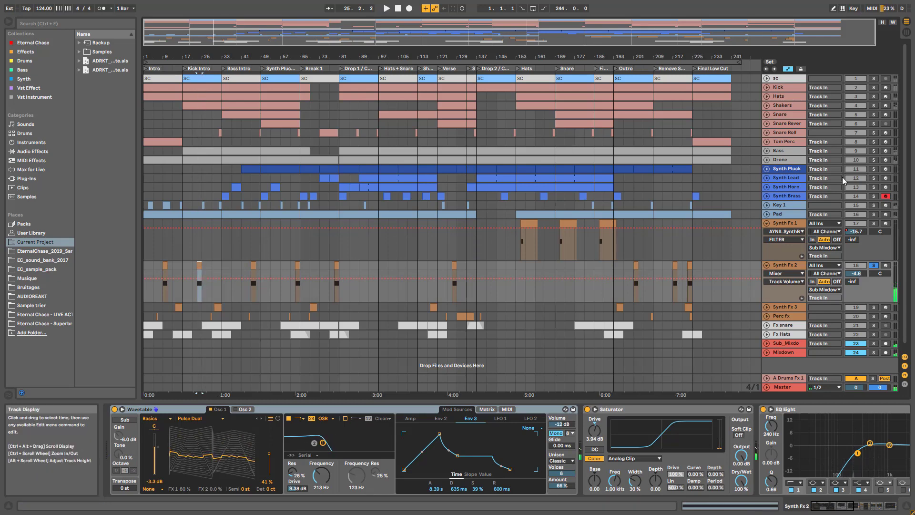
Unfold Synth Horn and play it soloed in the Hats + Snare section to compare its sound and devices
click(766, 187)
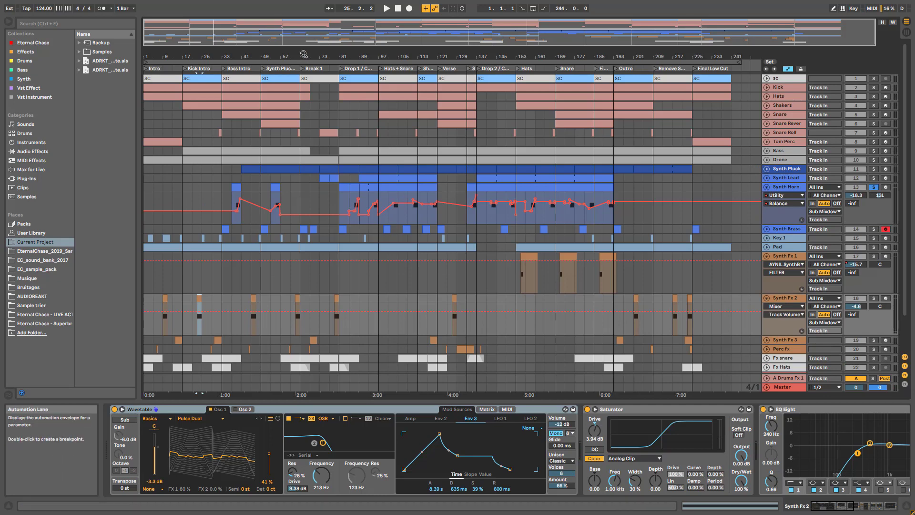
mouse_move(305, 36)
mouse_down()
mouse_move(301, 62)
mouse_move(358, 74)
mouse_up()
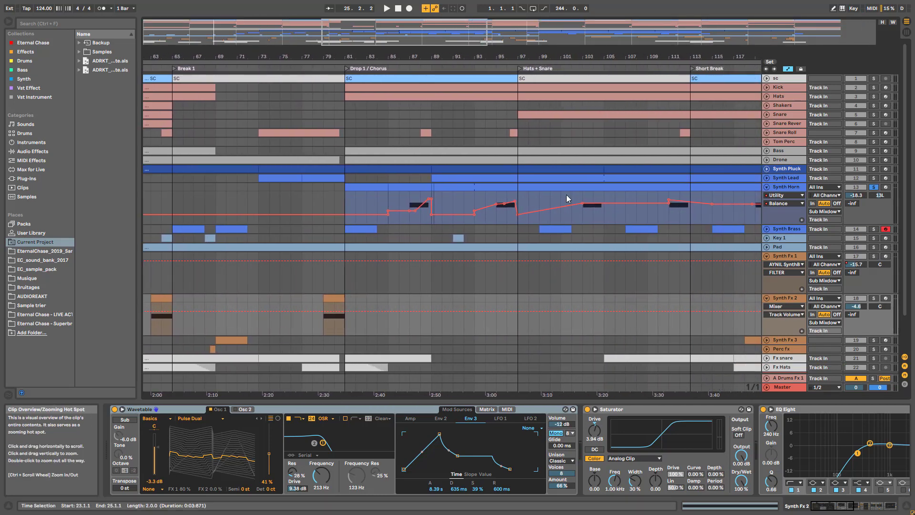
click(583, 219)
key(space)
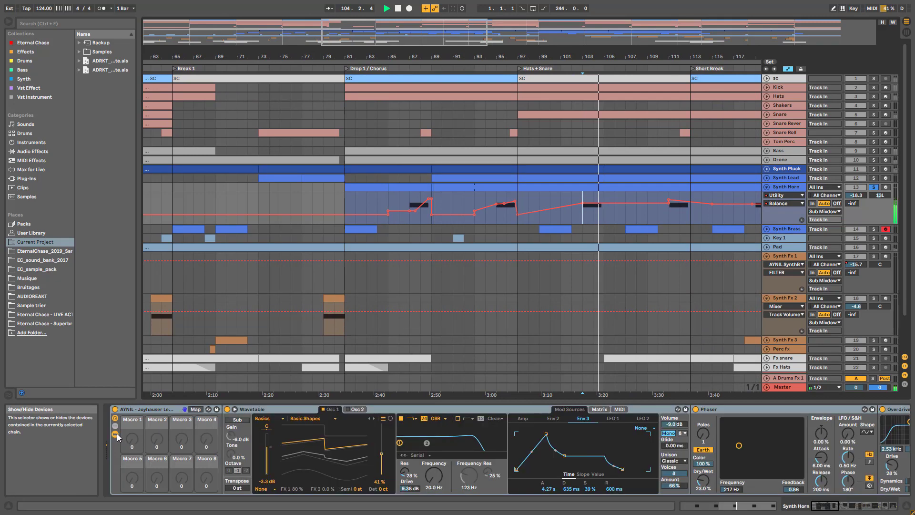
key(space)
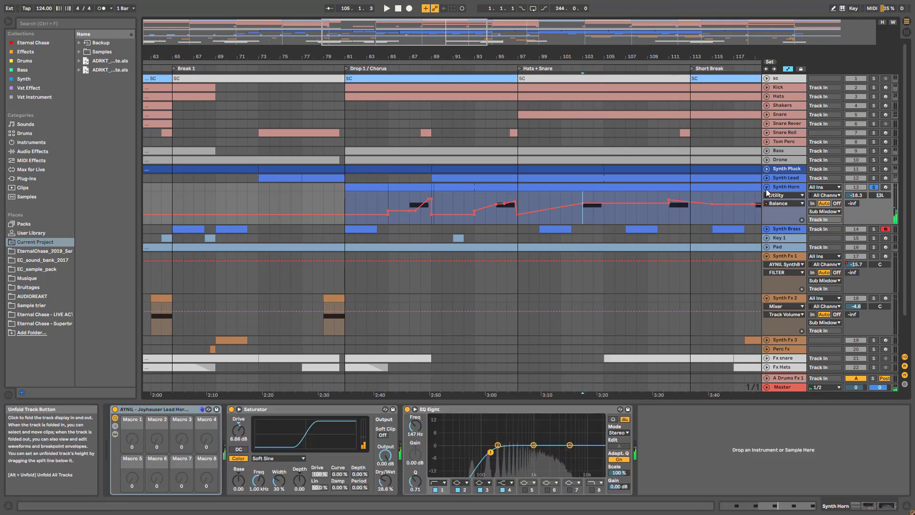
Fold Synth Horn and examine the envelopes and modulation matrix of soloed Synth Fx 2's Wavetable
click(766, 187)
click(791, 259)
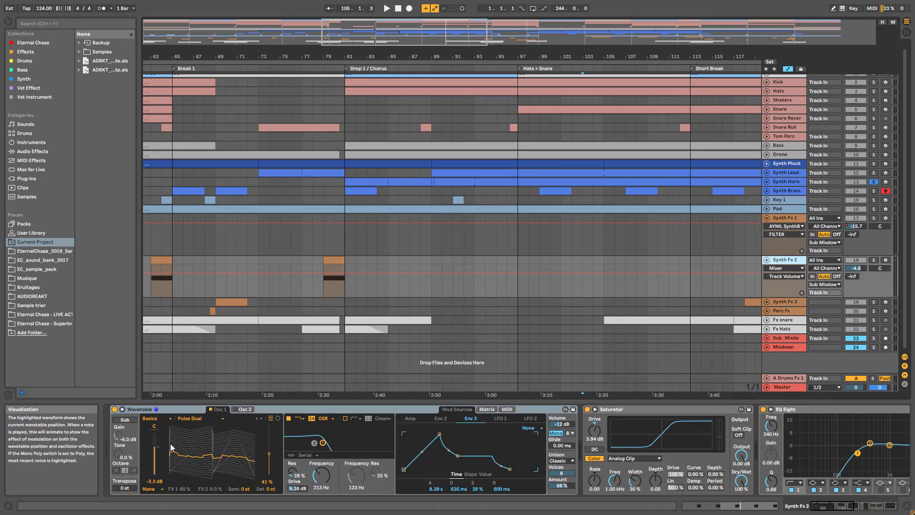
click(874, 260)
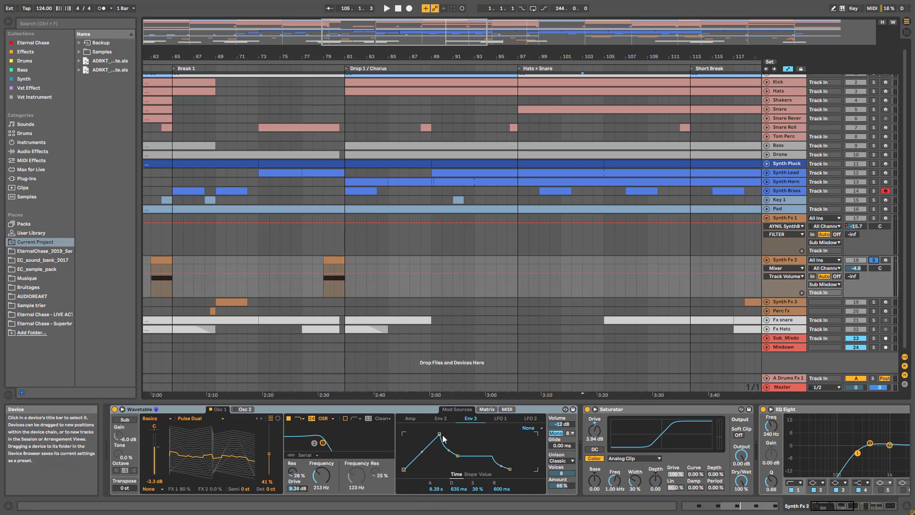
click(488, 410)
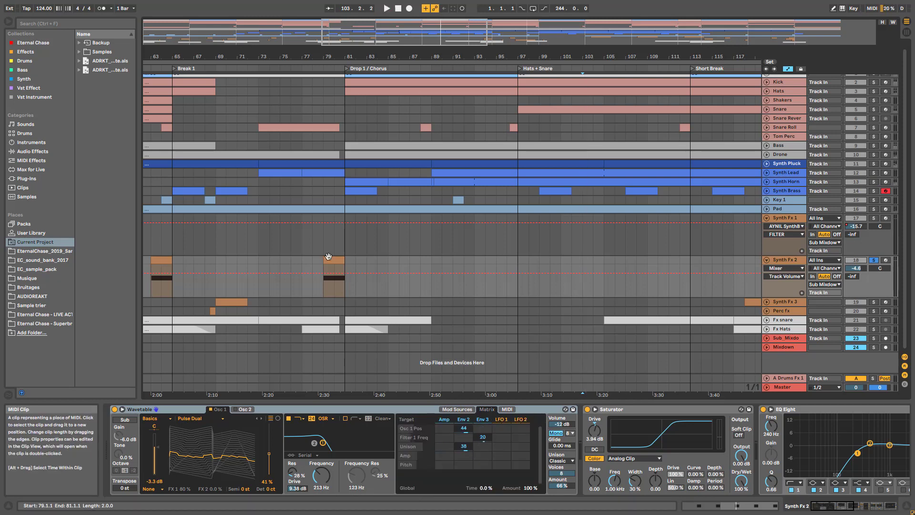
Play Synth Fx 2's clip before Drop 1 while examining its Delay, Reverb and EQ Eight, and return to Wavetable
click(333, 286)
key(space)
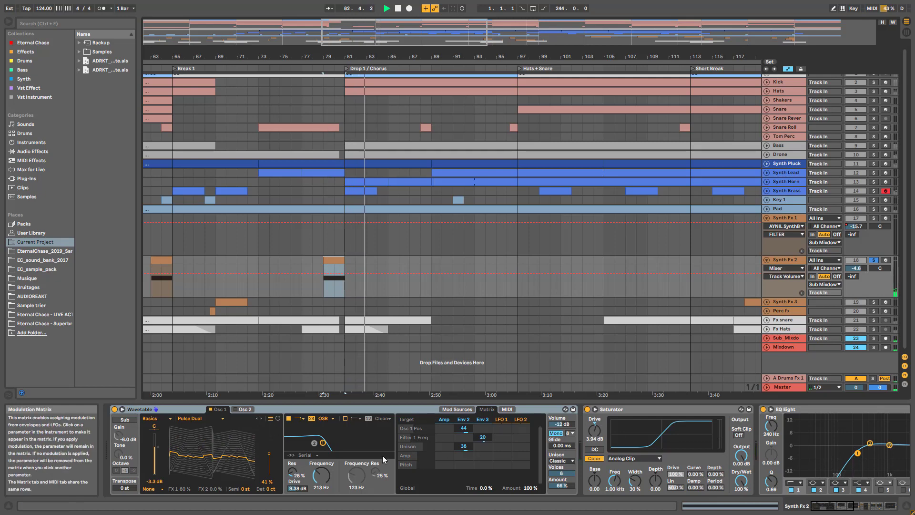
click(869, 507)
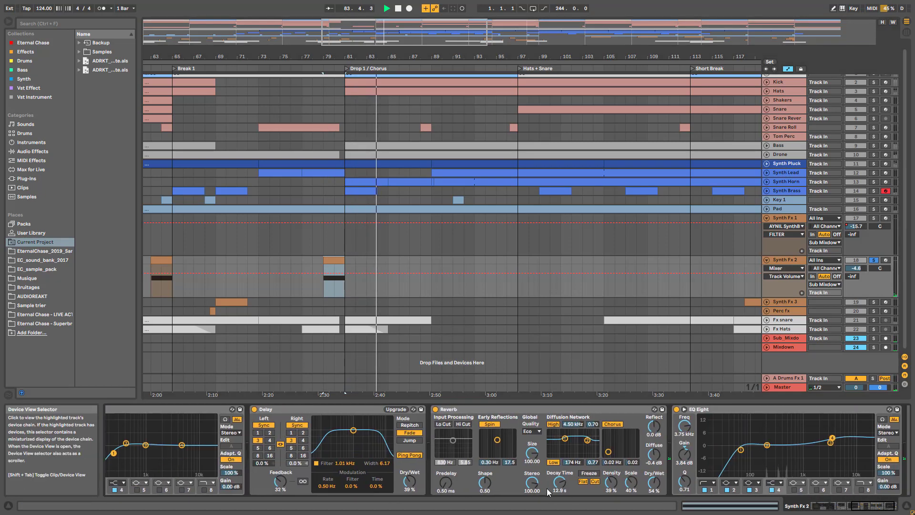
click(853, 508)
drag(853, 508, 827, 504)
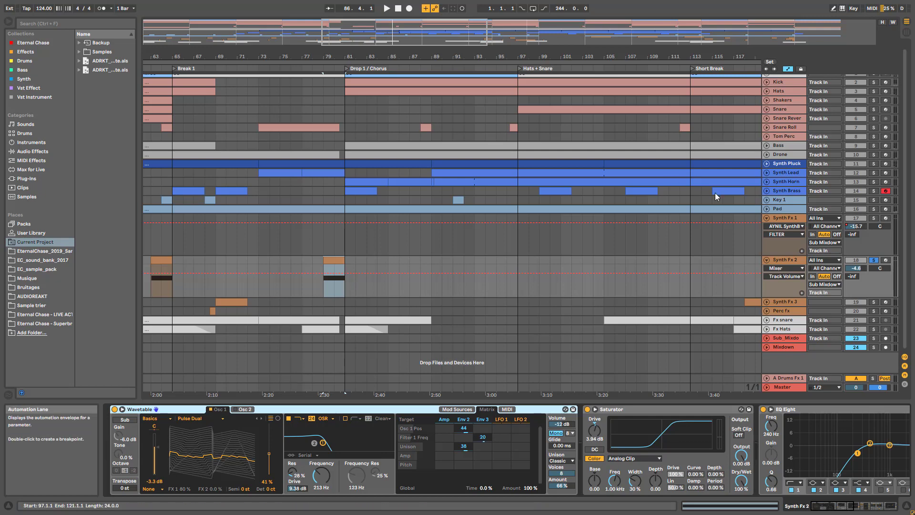
Unsolo Synth Fx 2 and play the full mix from bar 21 in the Kick Intro section
click(874, 260)
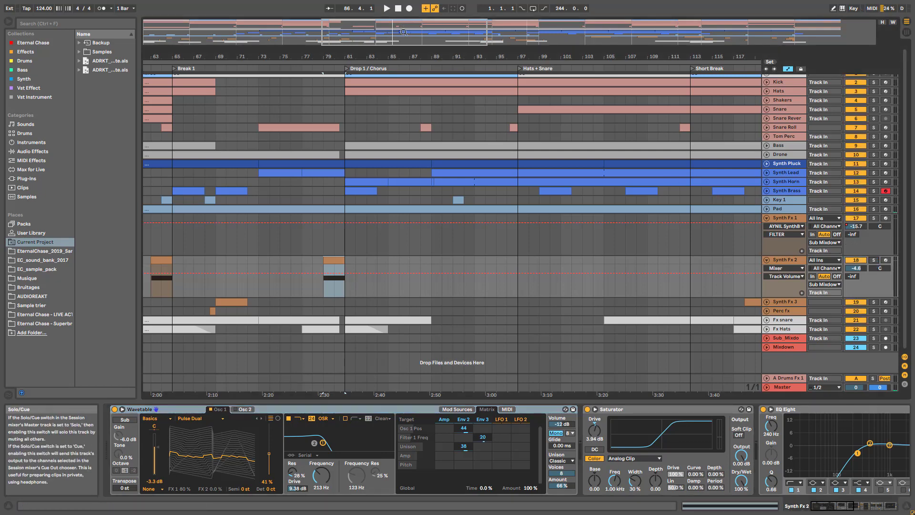
drag(404, 32, 336, 83)
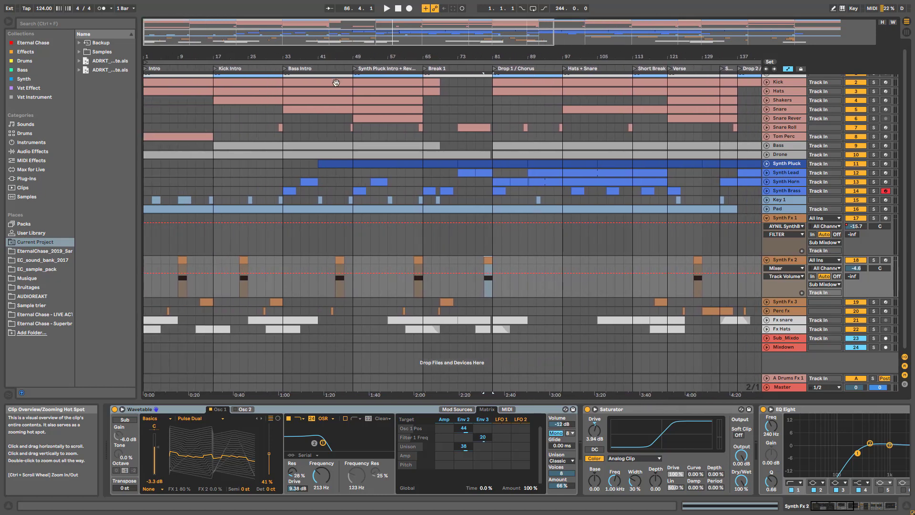
click(230, 285)
key(space)
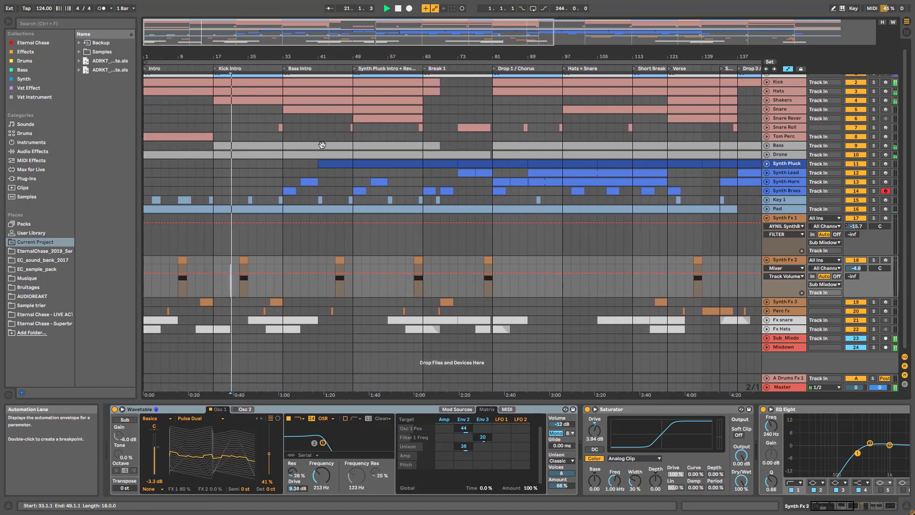
drag(231, 51, 324, 89)
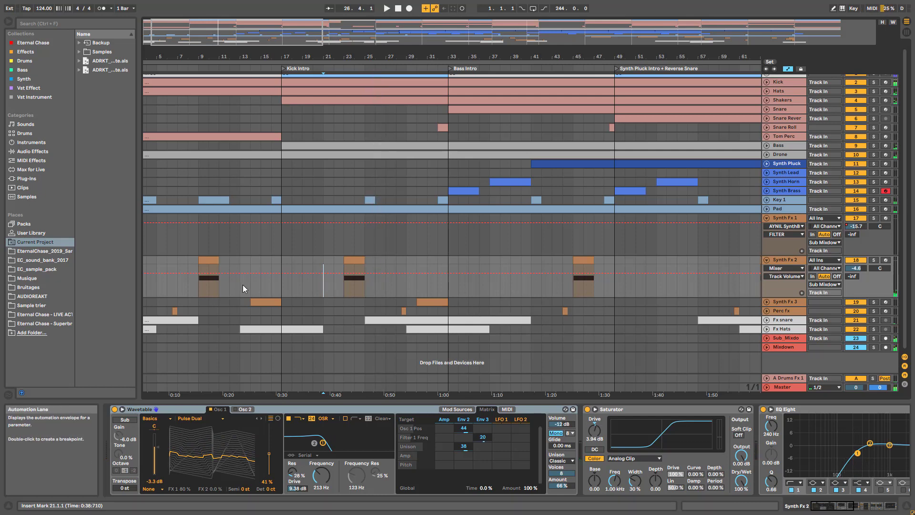
drag(215, 33, 214, 15)
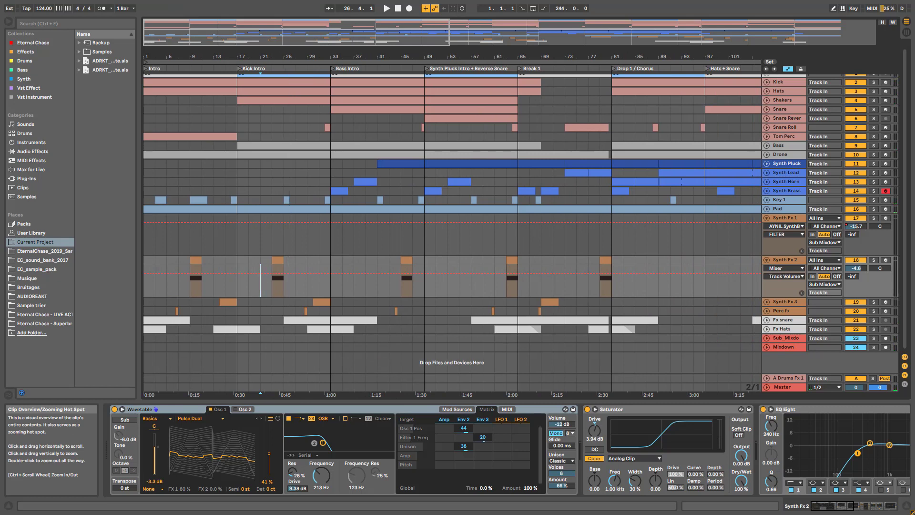
Solo Synth Fx 2 again and play its Kick Intro clip from bar 21 while examining its device chain and Wavetable modulation
click(874, 260)
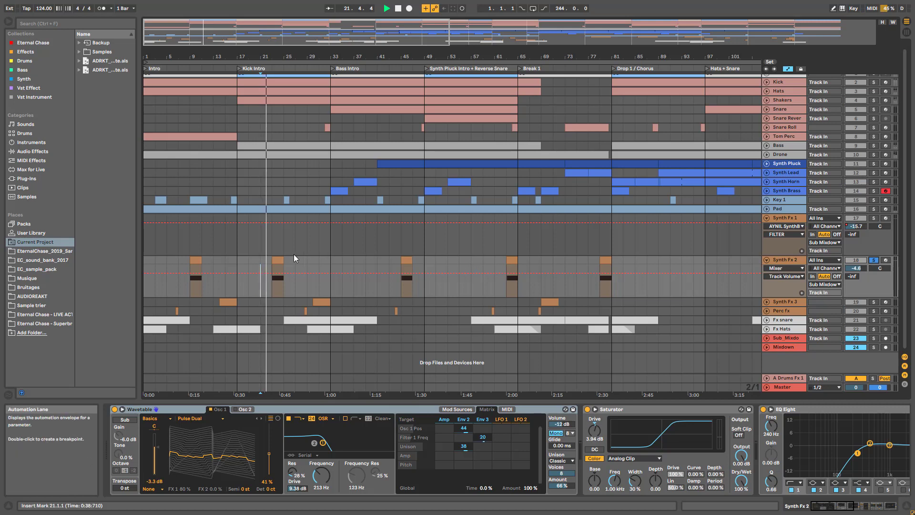
click(279, 259)
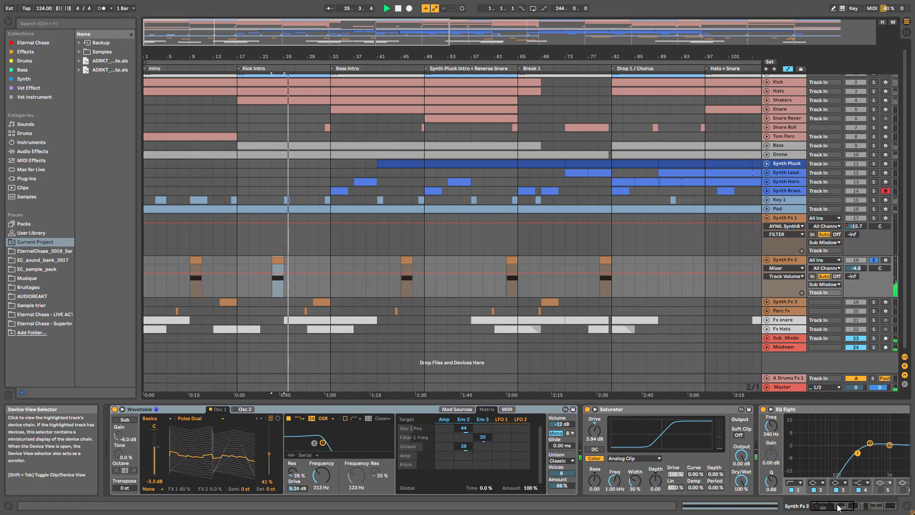
click(465, 420)
click(485, 410)
key(space)
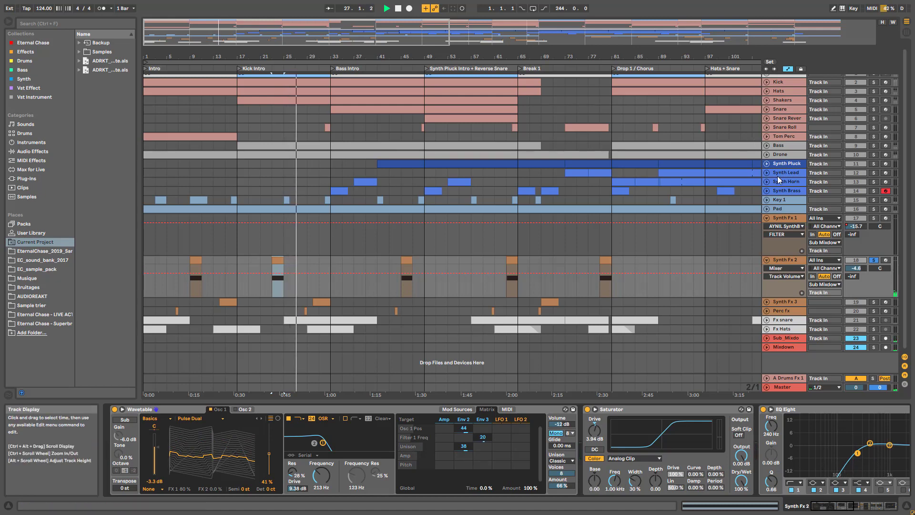
key(space)
drag(826, 506, 813, 490)
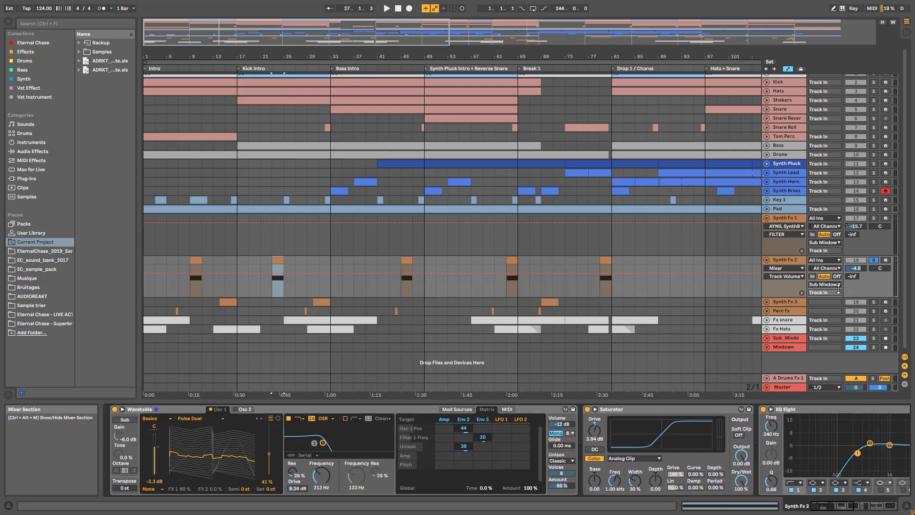
Solo Synth Fx 3 and play its clip before the Bass Intro with the LFO RATE automation unfolded
click(874, 302)
click(319, 301)
key(space)
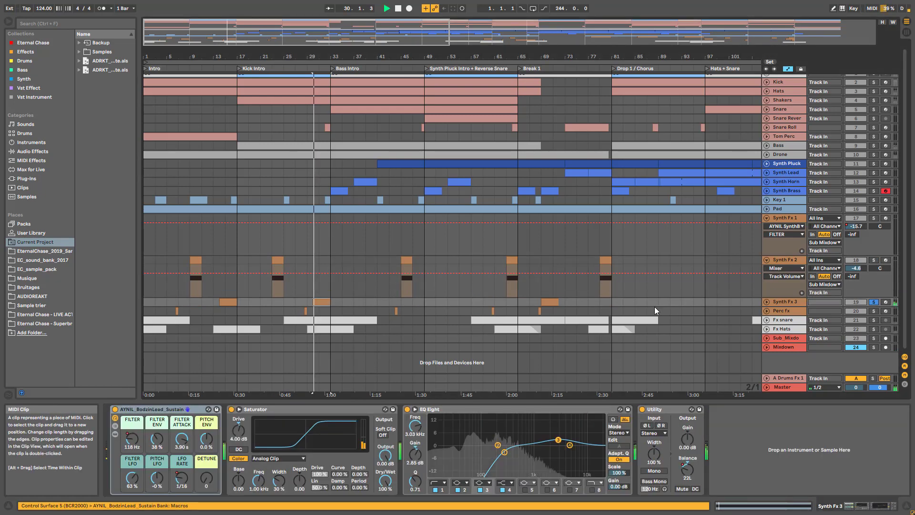
click(767, 303)
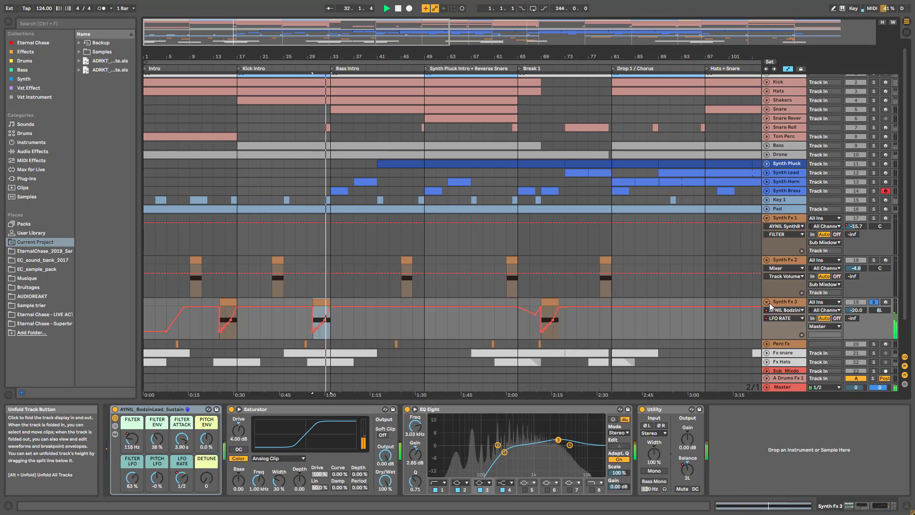
key(space)
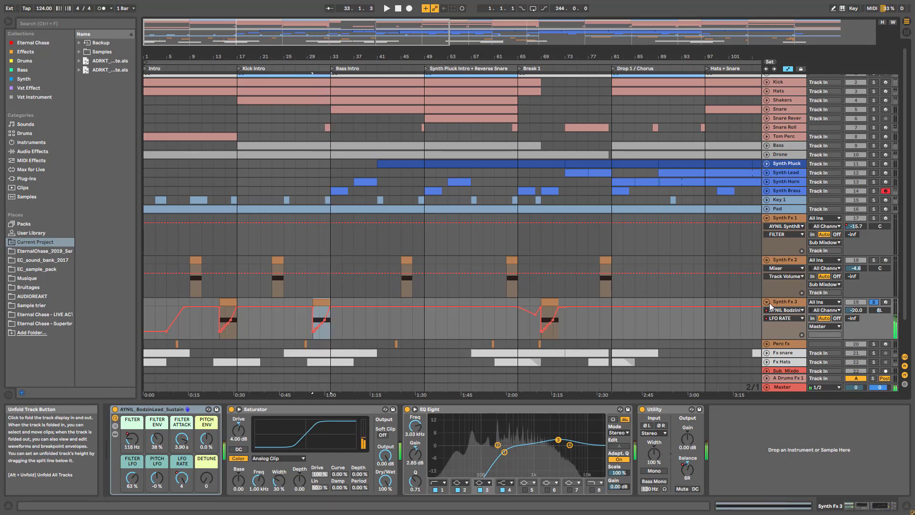
Examine the LFO RATE curve on Synth Fx 3's clip before the Bass Intro and replay it from bar 30
drag(518, 57, 906, 93)
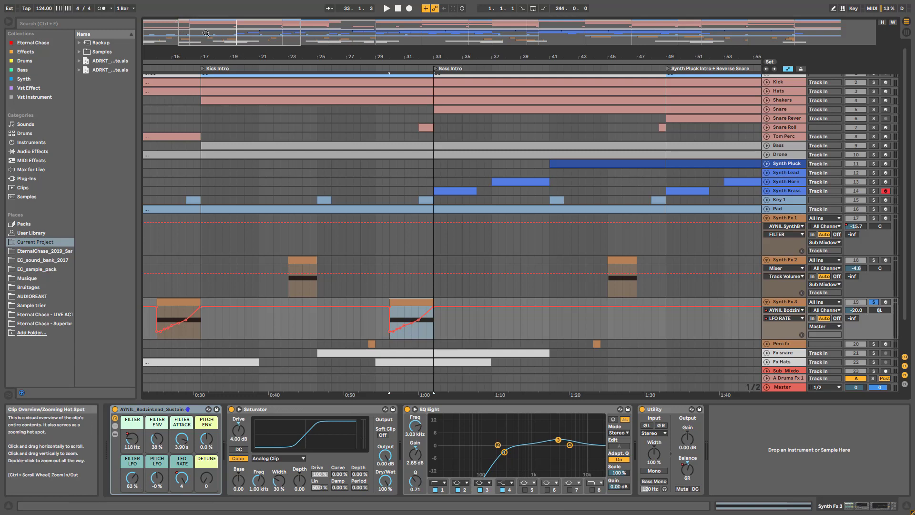
drag(206, 31, 217, 63)
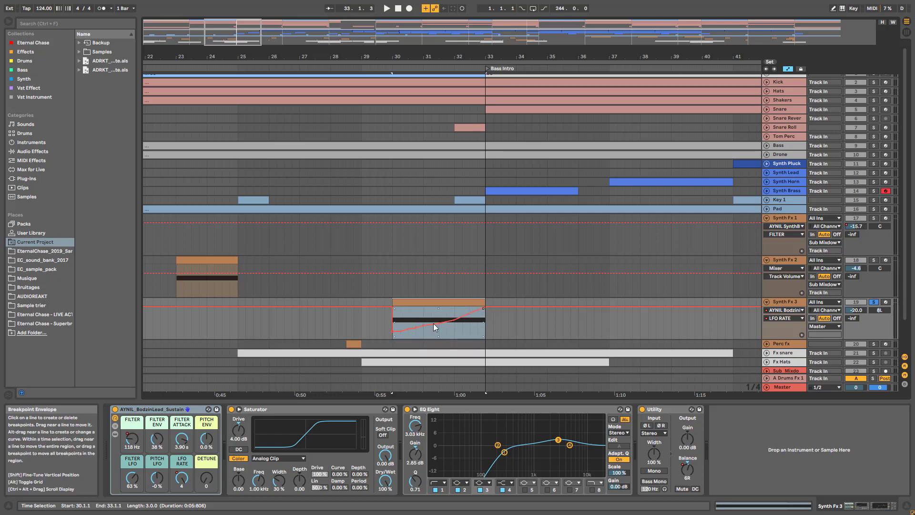
click(392, 338)
key(space)
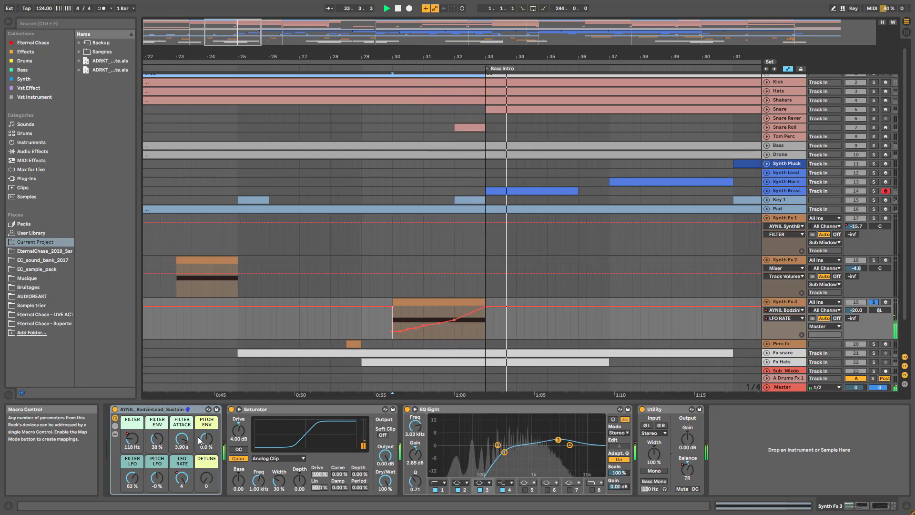
key(space)
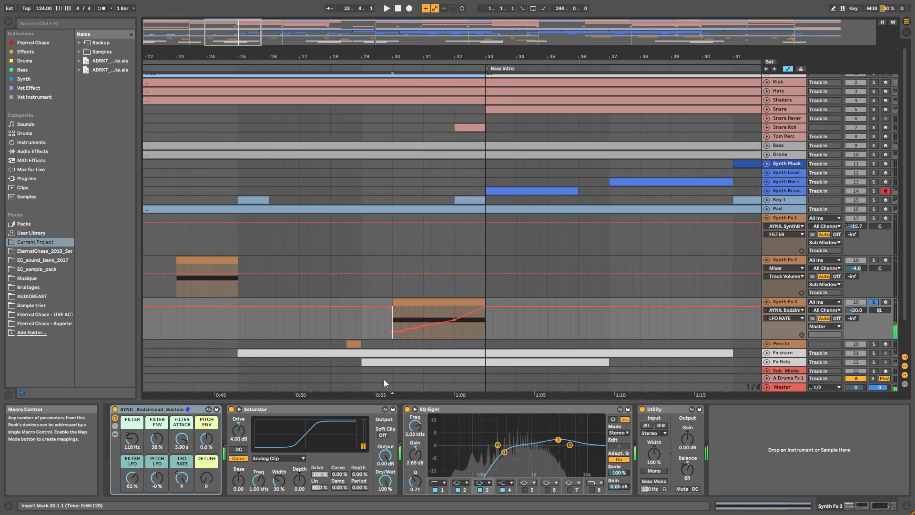
Unsolo Synth Fx 3 and play the full mix from bar 30 into the Bass Intro
click(874, 302)
key(space)
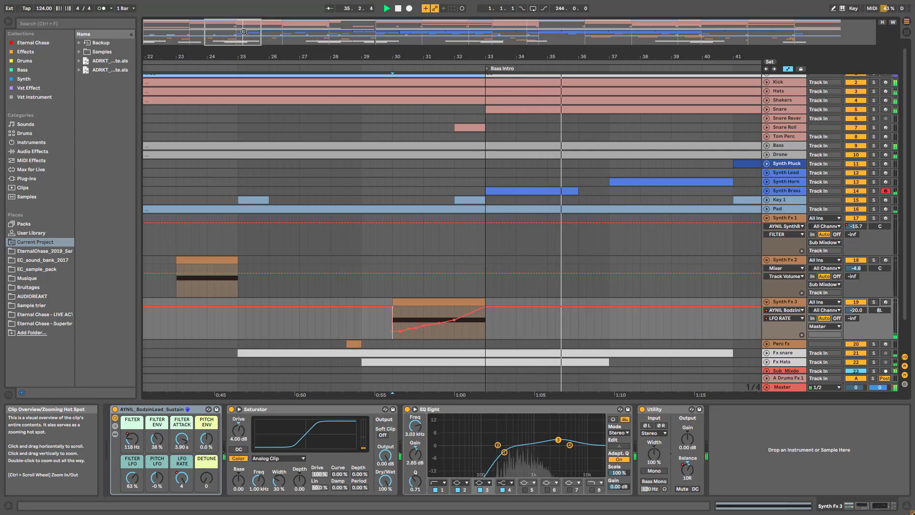
click(411, 350)
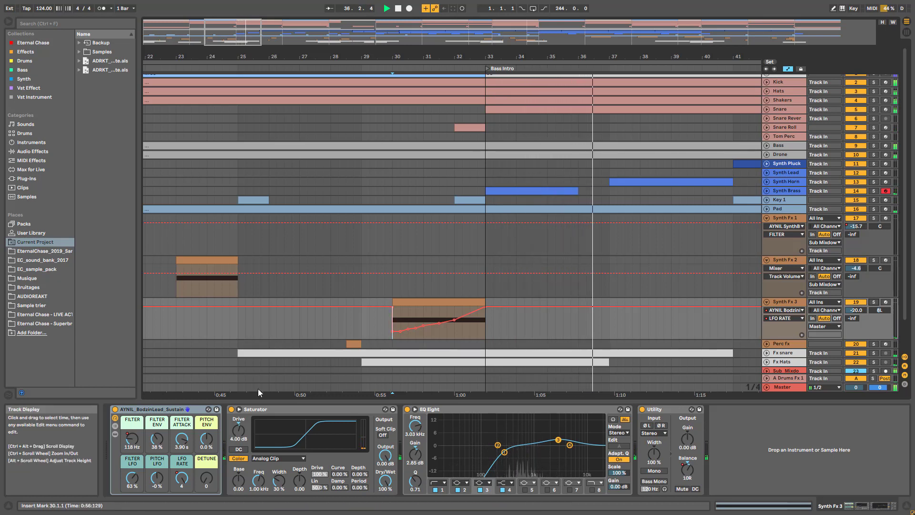
key(space)
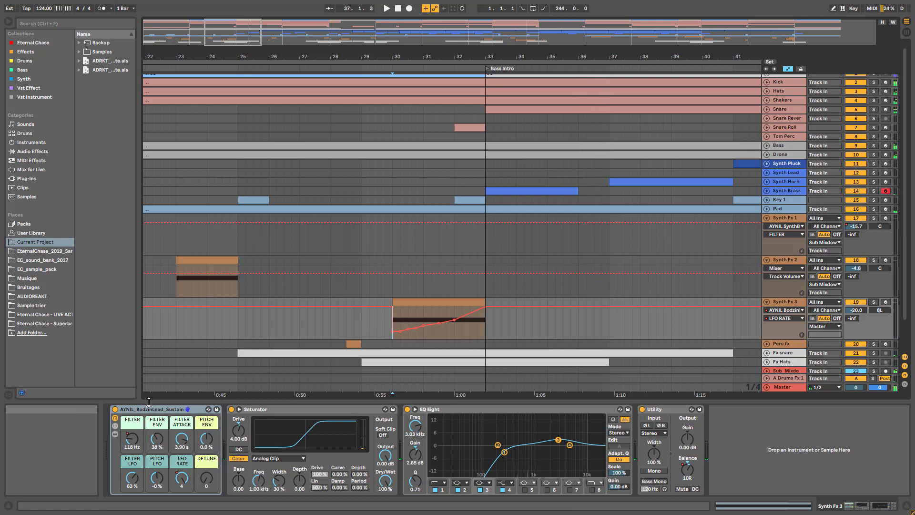
Fold the Synth Fx tracks and unfold Perc fx to show its Drum Rack, Saturator and EQ Eight chain
click(162, 422)
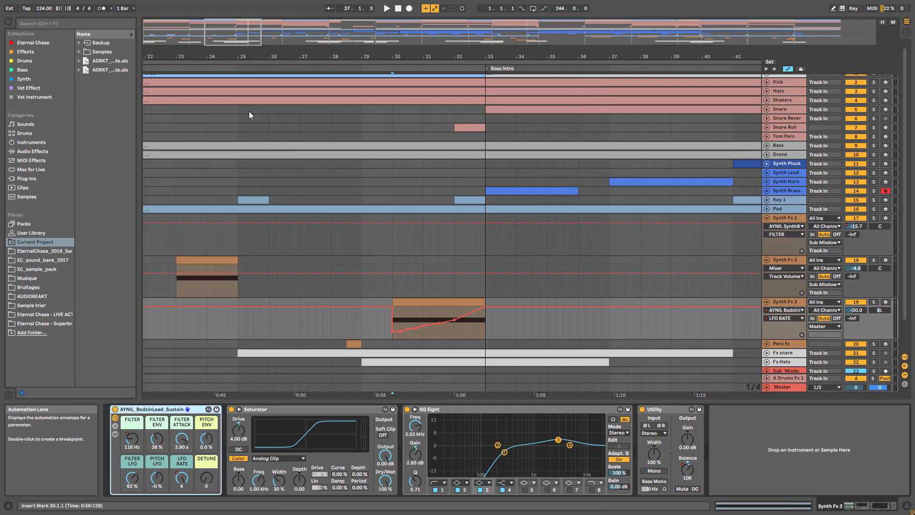
double_click(222, 42)
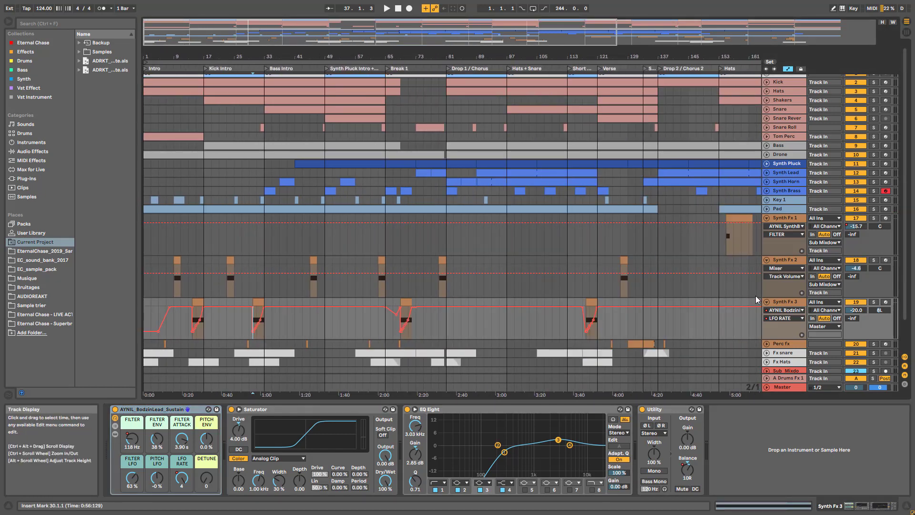
scroll(762, 264, down, 1)
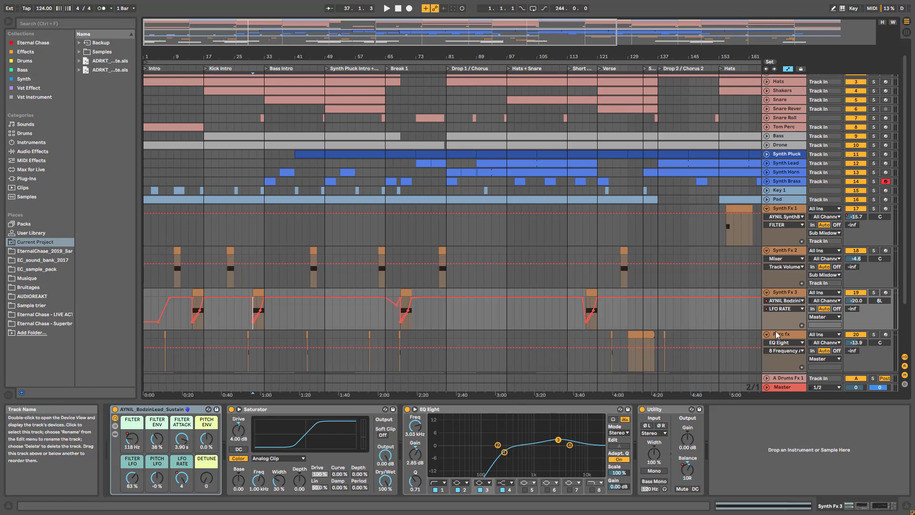
click(766, 334)
click(767, 293)
click(767, 251)
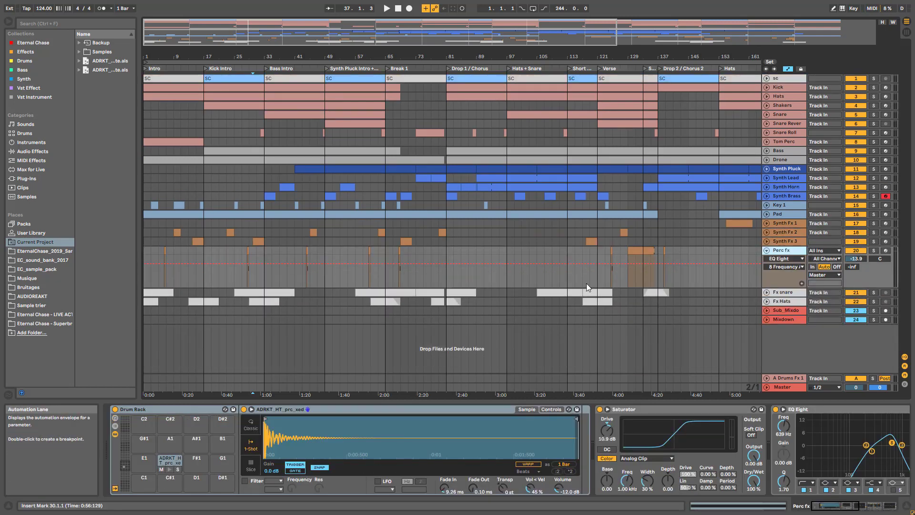
Play the Perc fx clip before the Bass Intro from bar 28.3, briefly toggling the track's solo
drag(271, 31, 263, 79)
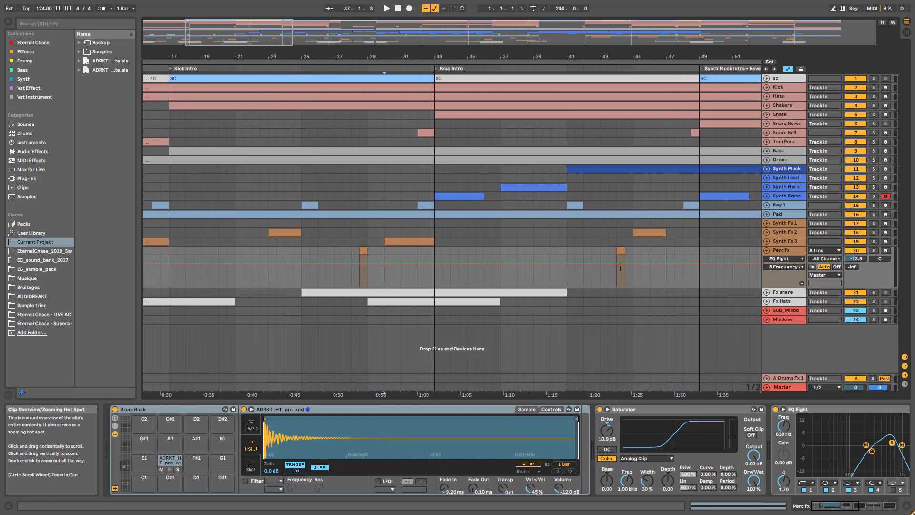
click(365, 250)
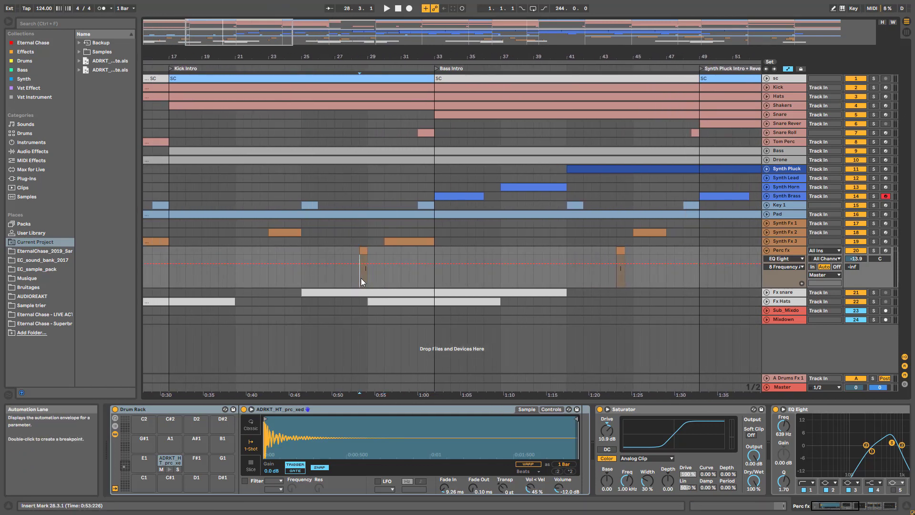
key(space)
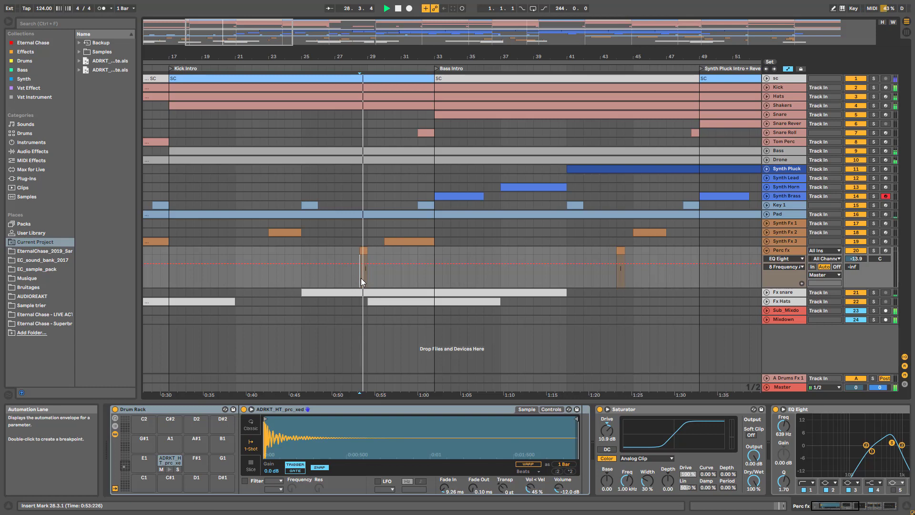
click(876, 250)
click(875, 251)
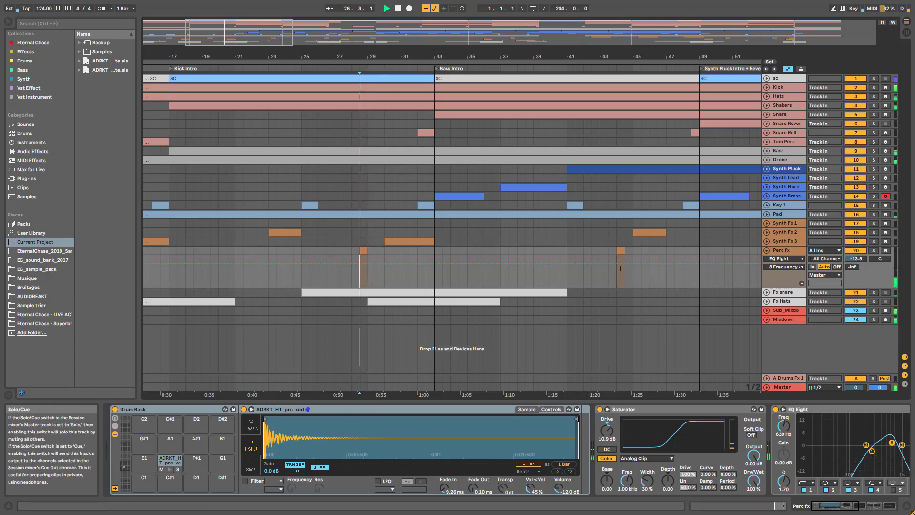
Play the full mix from bar 136 through the start of Drop 2 / Chorus 2
drag(279, 38, 382, 9)
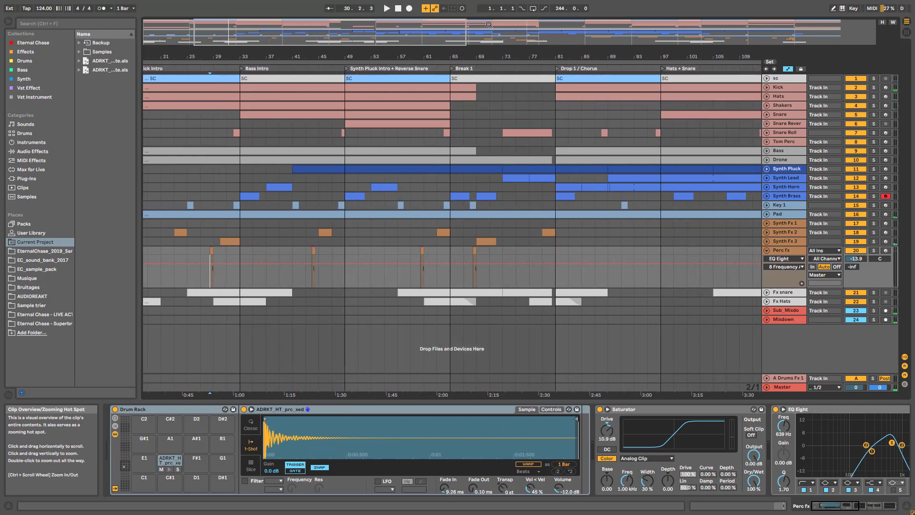
drag(489, 24, 707, 25)
drag(444, 25, 445, 32)
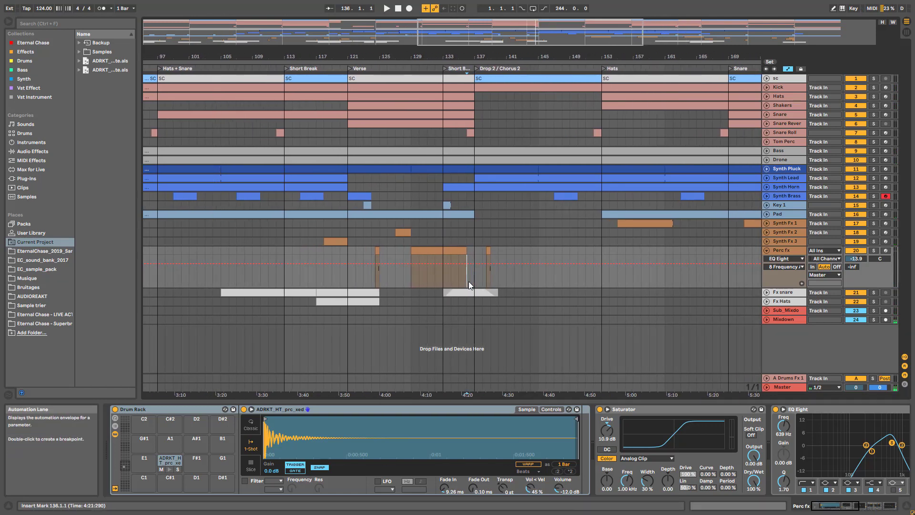
key(space)
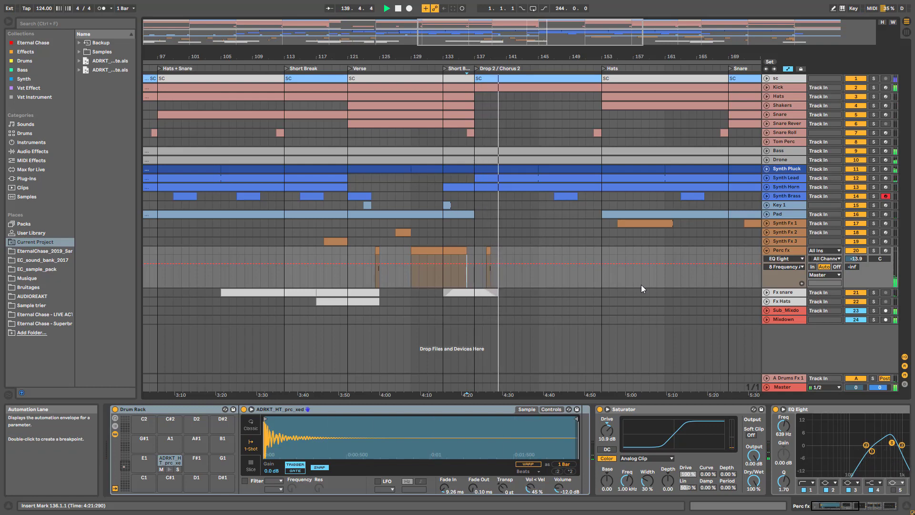
Play the short Perc fx clip in Drop 2 / Chorus 2 from bar 138.4
drag(554, 24, 566, 84)
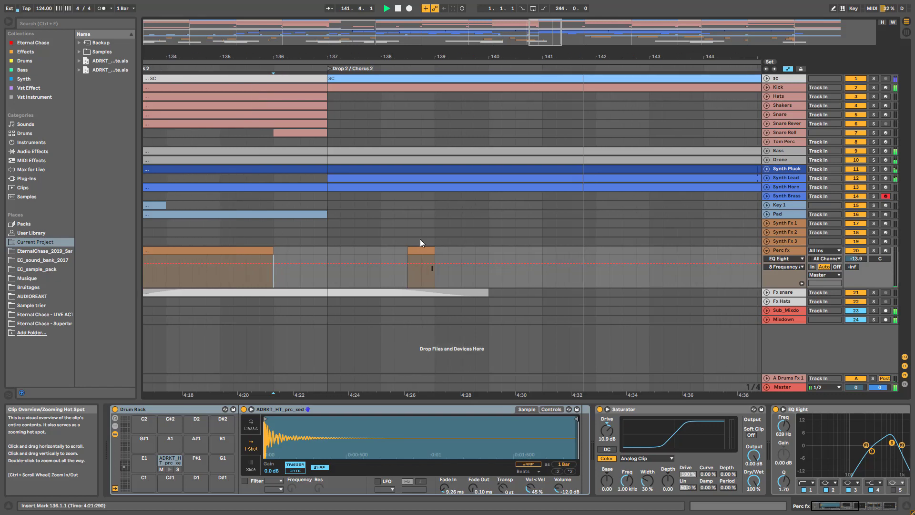
click(425, 280)
key(space)
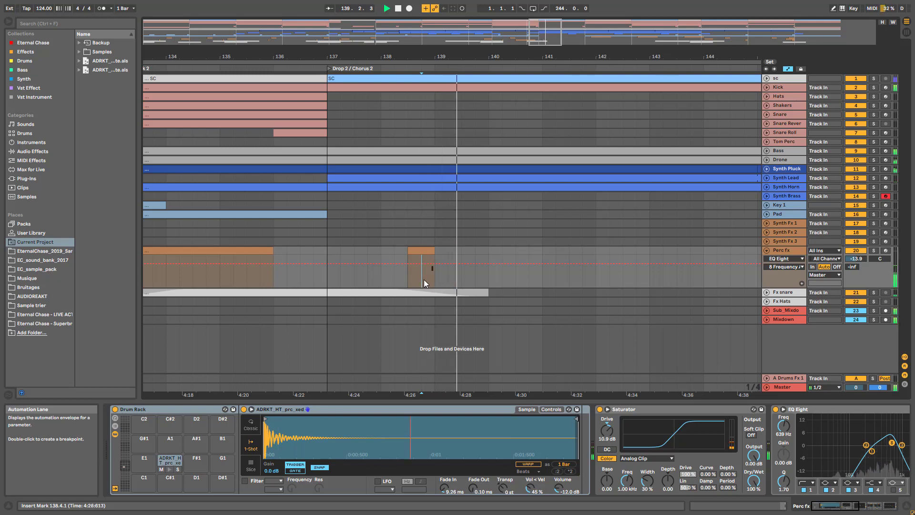
Fold Perc fx and unfold the Fx snare and Fx Hats tracks across the whole arrangement
drag(540, 31, 540, 5)
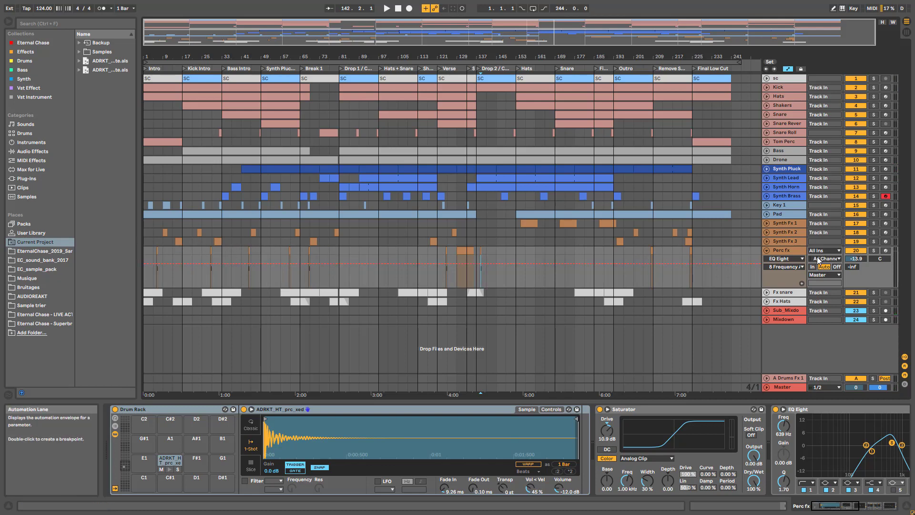
click(767, 250)
click(765, 258)
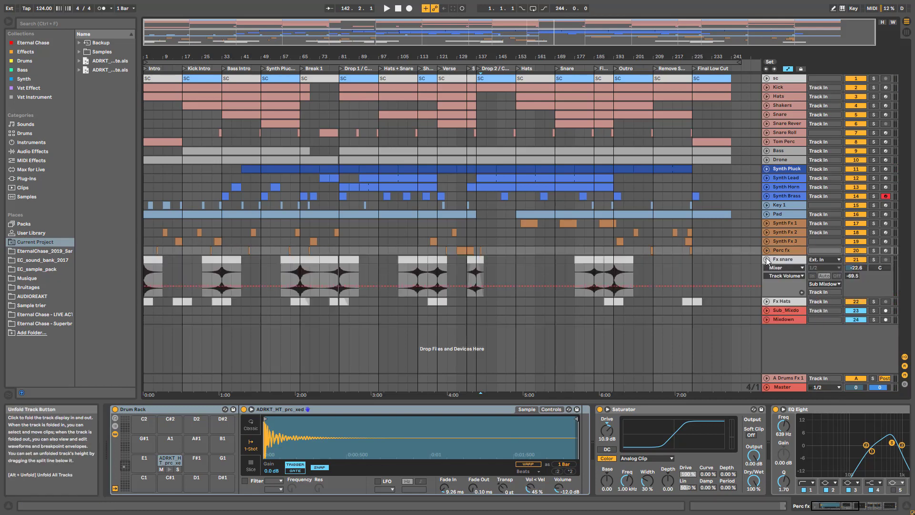
click(767, 301)
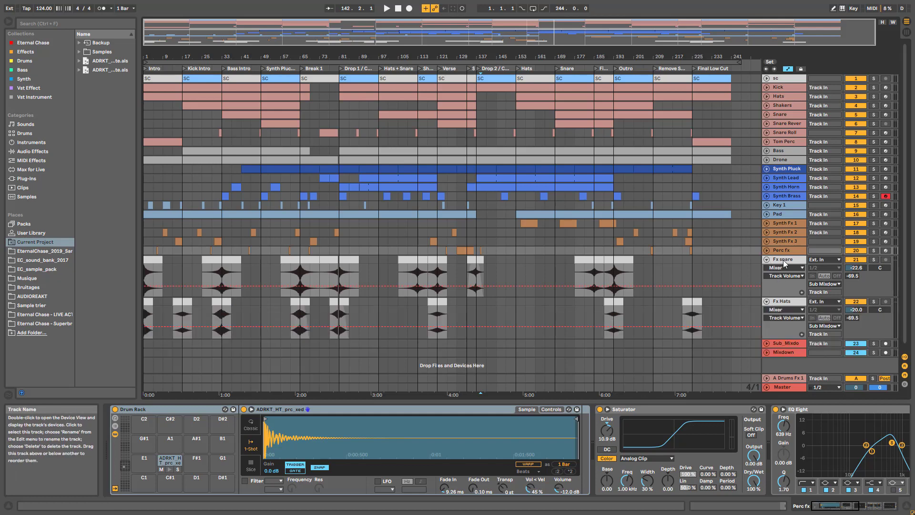
Compare the EQ Eight devices on Fx Hats and Fx snare, and examine the Snare track's reverb chain
click(783, 260)
click(780, 303)
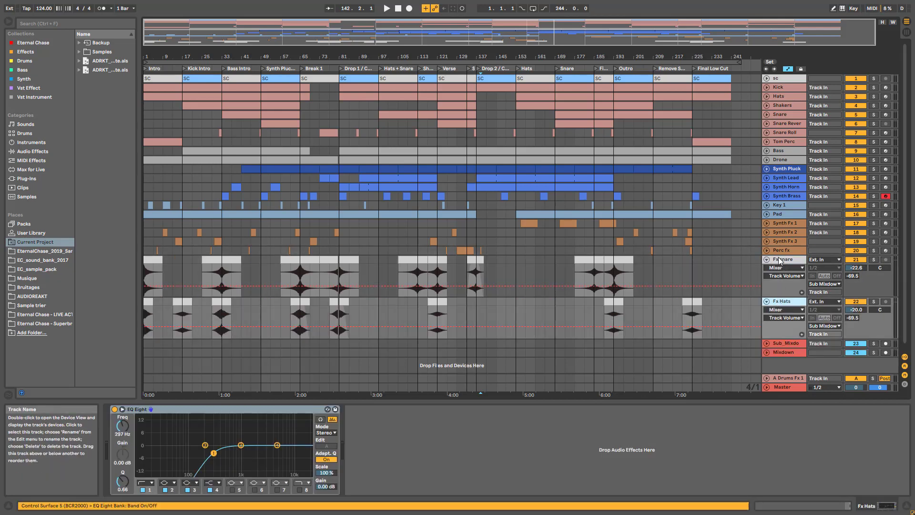
click(780, 261)
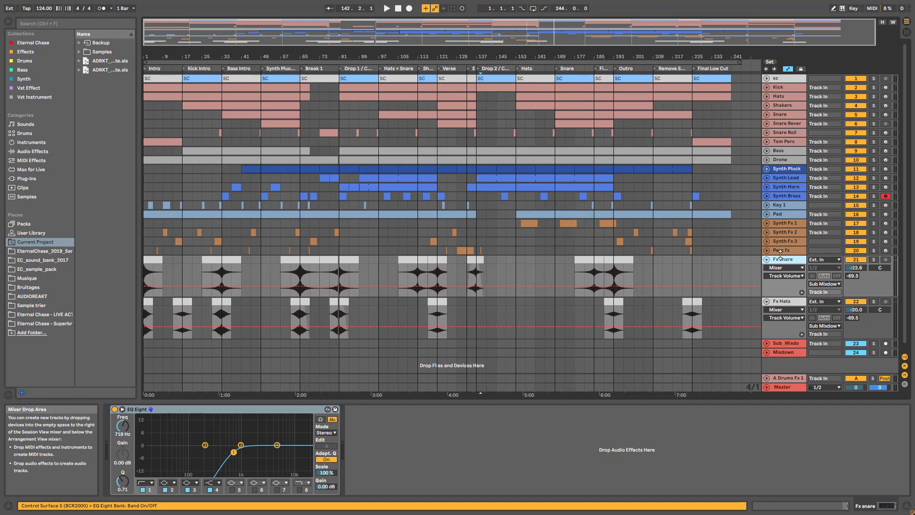
click(766, 114)
click(737, 141)
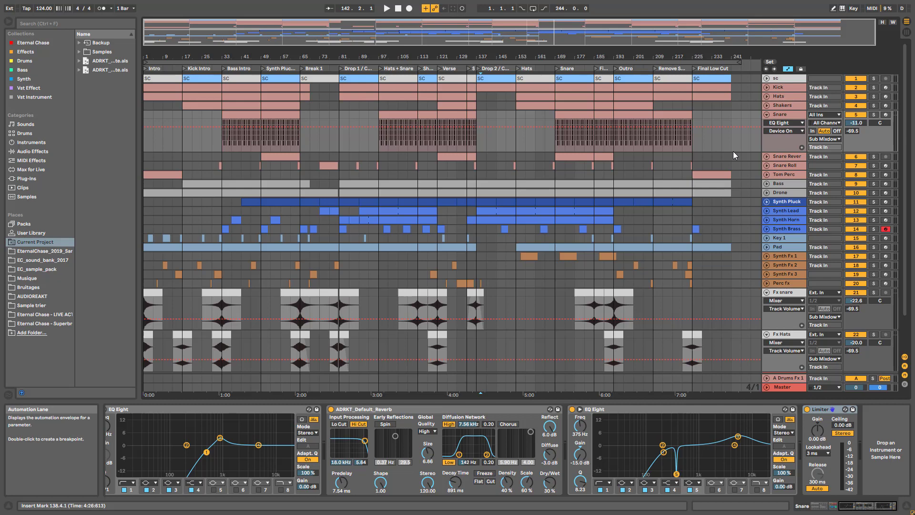
Solo Fx snare, play its Outro clip from bar 193 and open the clip's sample
click(625, 292)
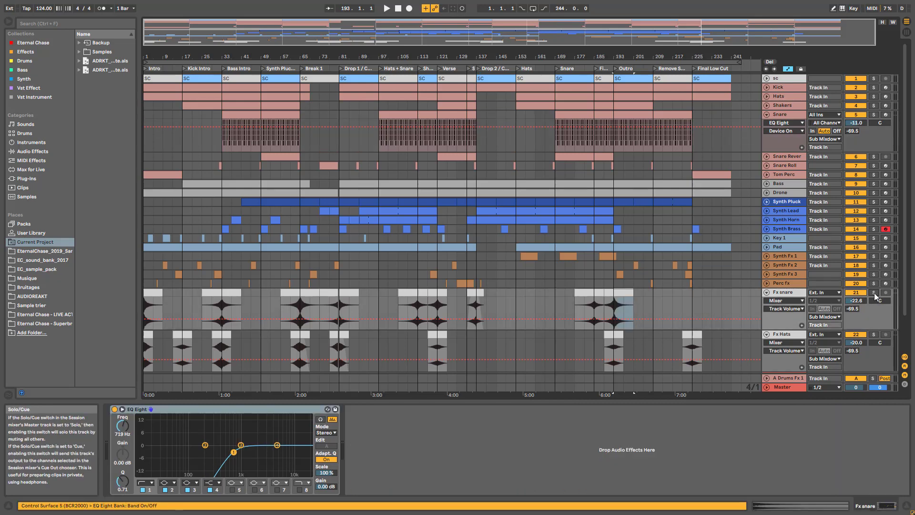
click(874, 293)
key(space)
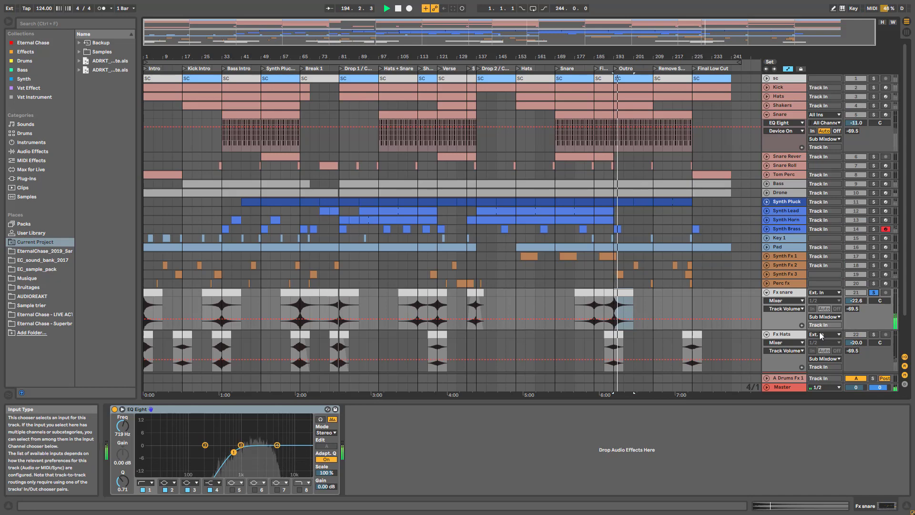
double_click(625, 294)
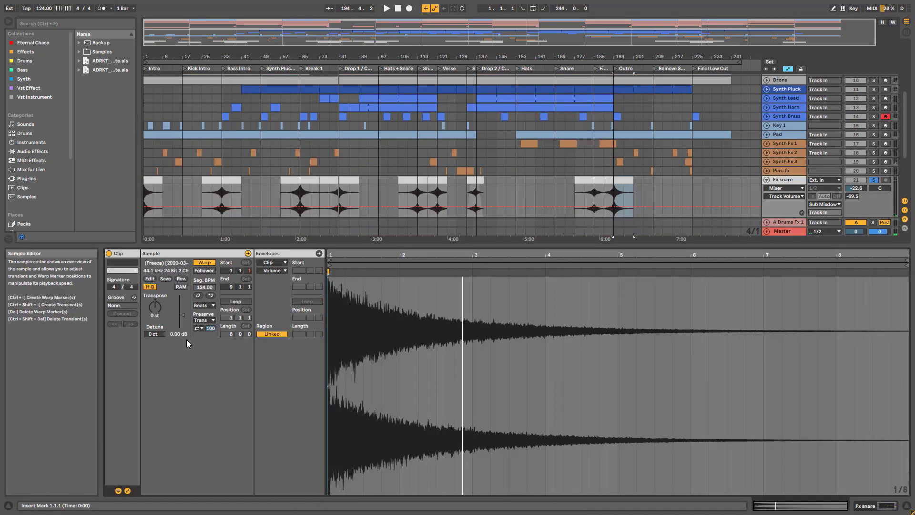
Play the soloed Fx snare from bar 185 and reduce the clip view's height to reveal the Fx Hats track
click(600, 201)
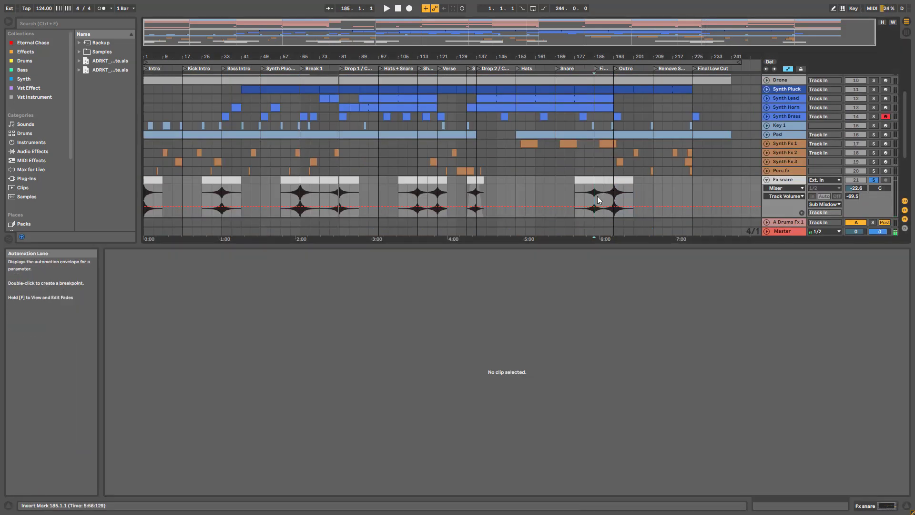
key(space)
drag(603, 33, 601, 60)
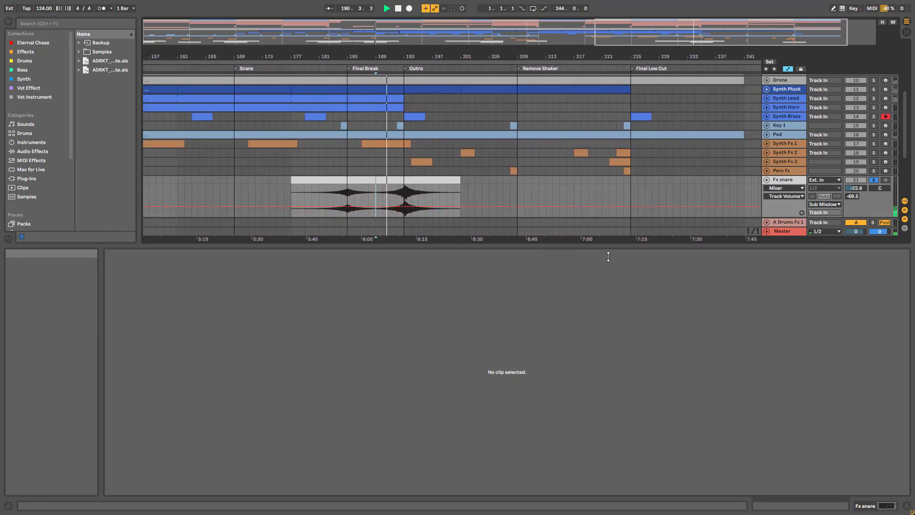
drag(608, 249, 627, 386)
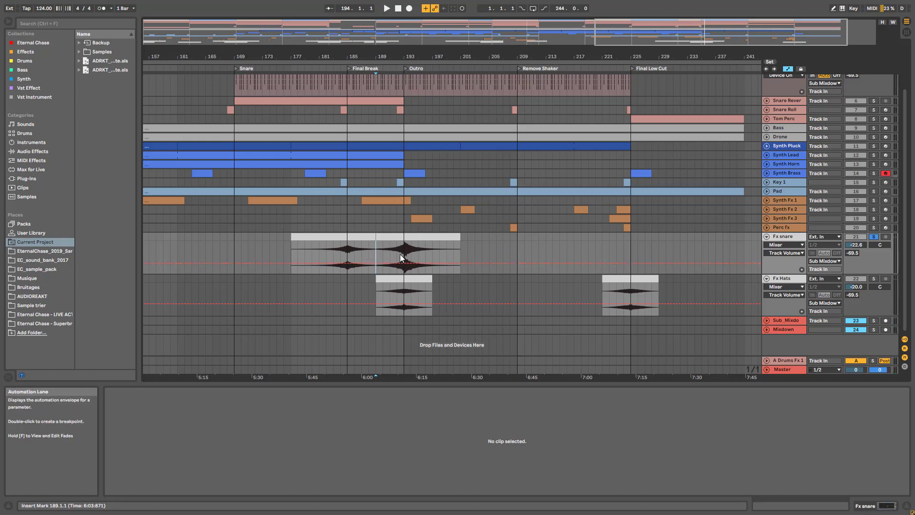
mouse_move(664, 31)
mouse_down()
mouse_move(665, 81)
mouse_move(671, 28)
mouse_up()
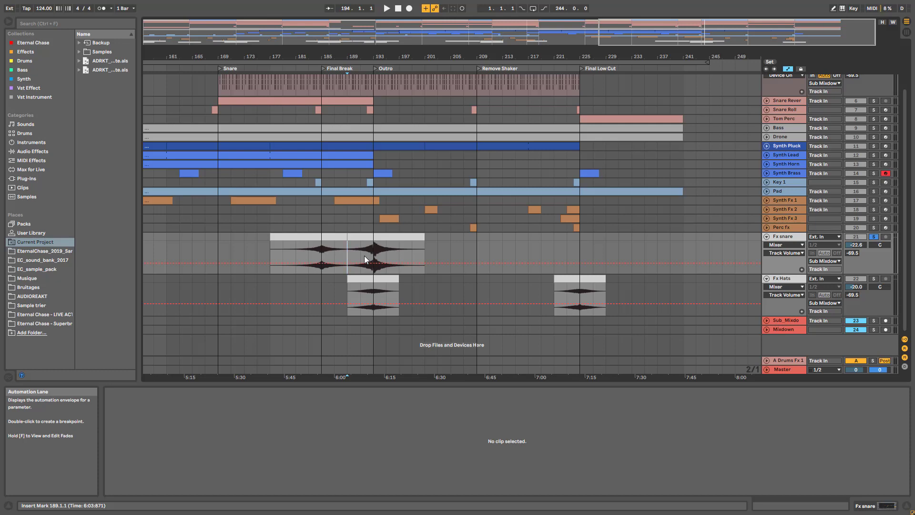
Solo Fx Hats, play its clip around the Outro from bar 191, and unsolo the track
click(369, 305)
key(space)
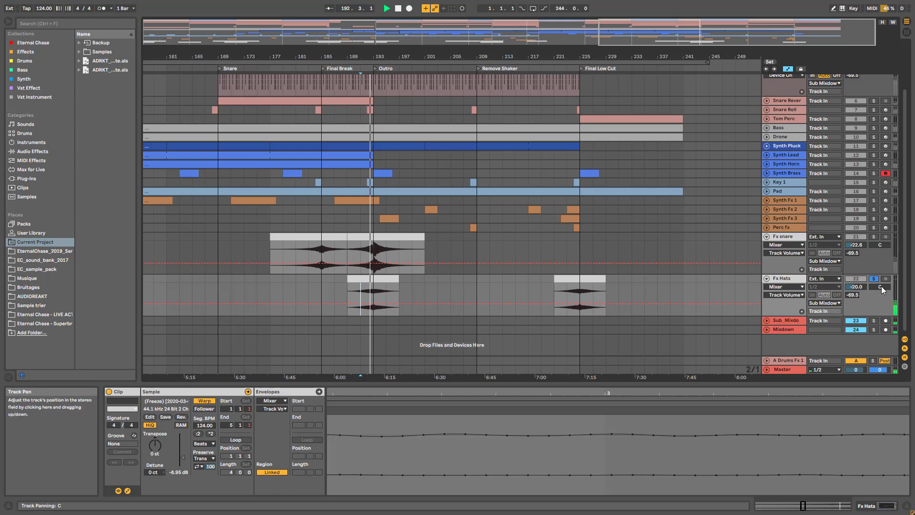
key(space)
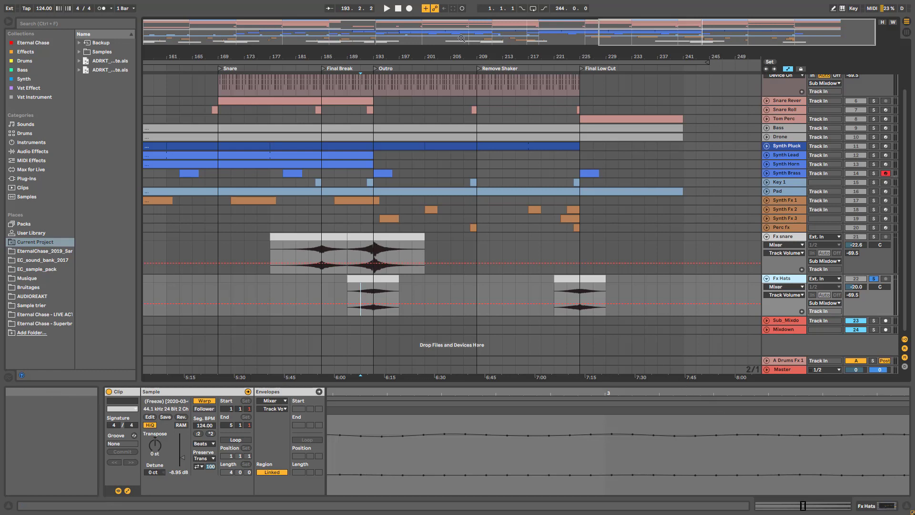
double_click(644, 39)
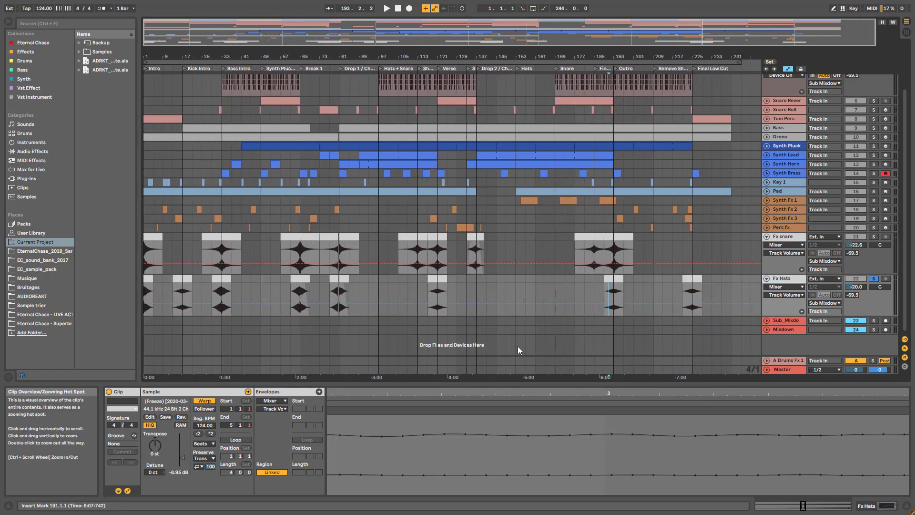
click(874, 278)
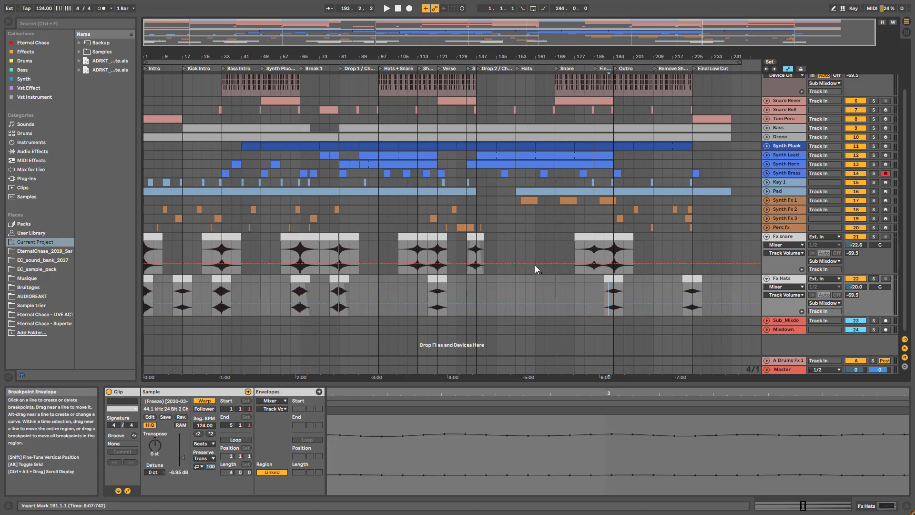
Play the full mix from bar 183 into the Final Break to hear the snare effect in context
drag(683, 32, 682, 41)
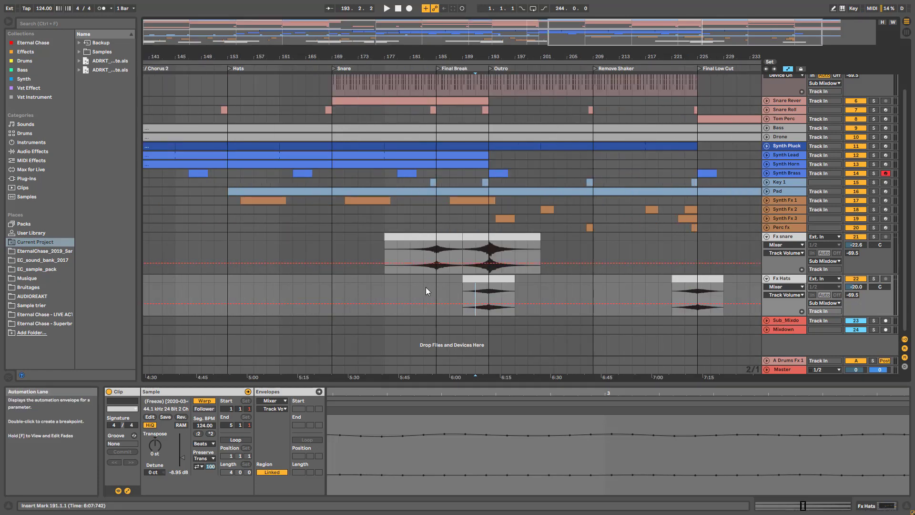
click(463, 293)
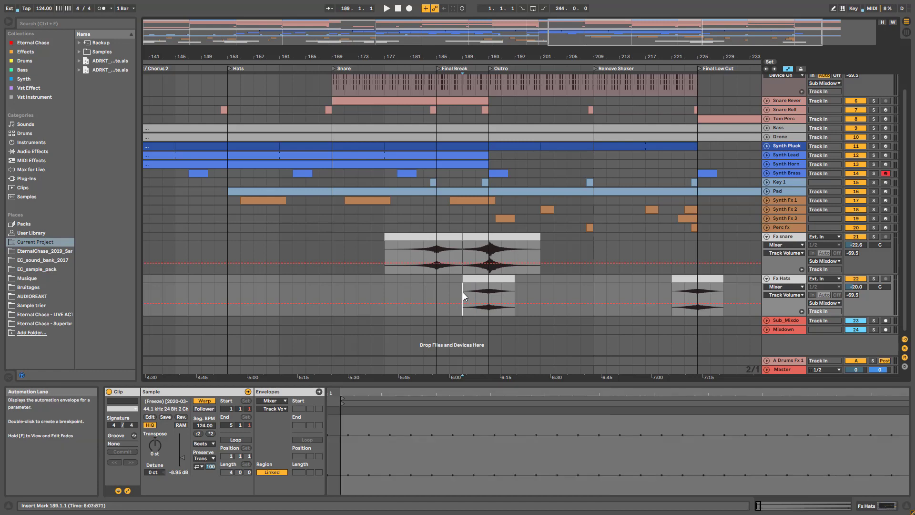
click(419, 287)
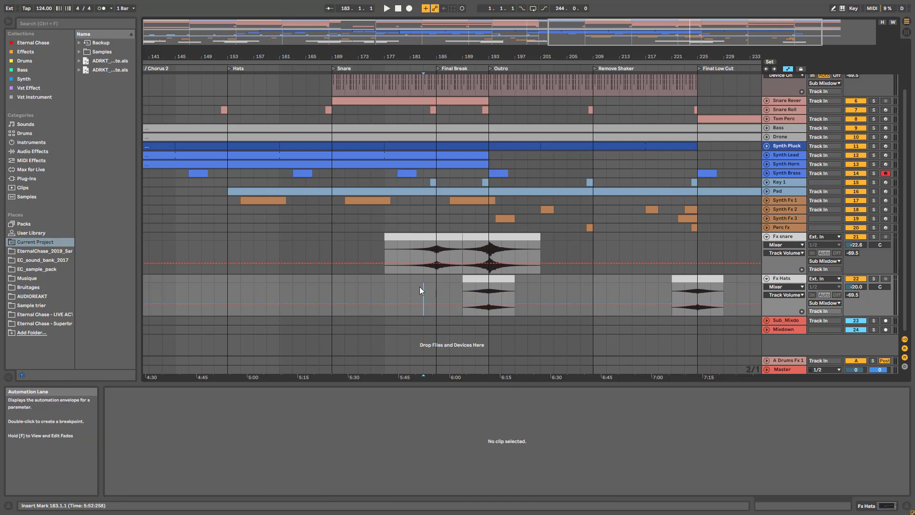
key(space)
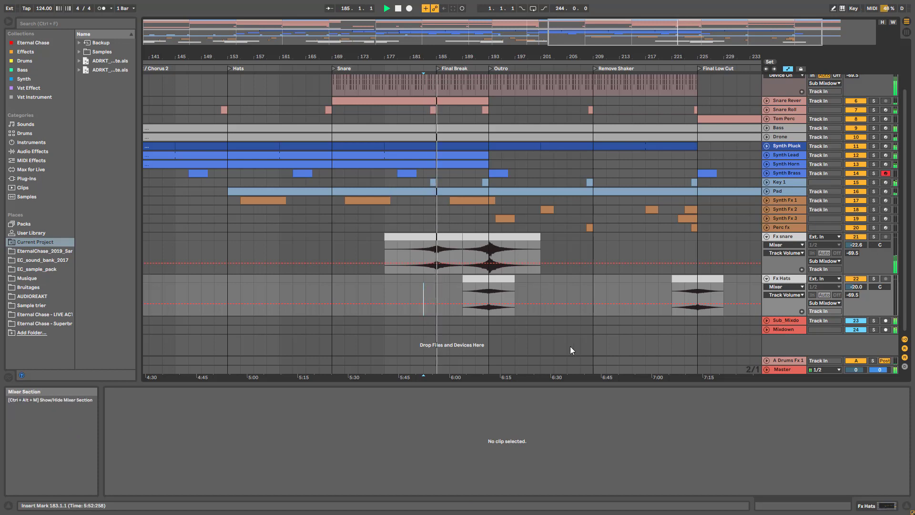
key(space)
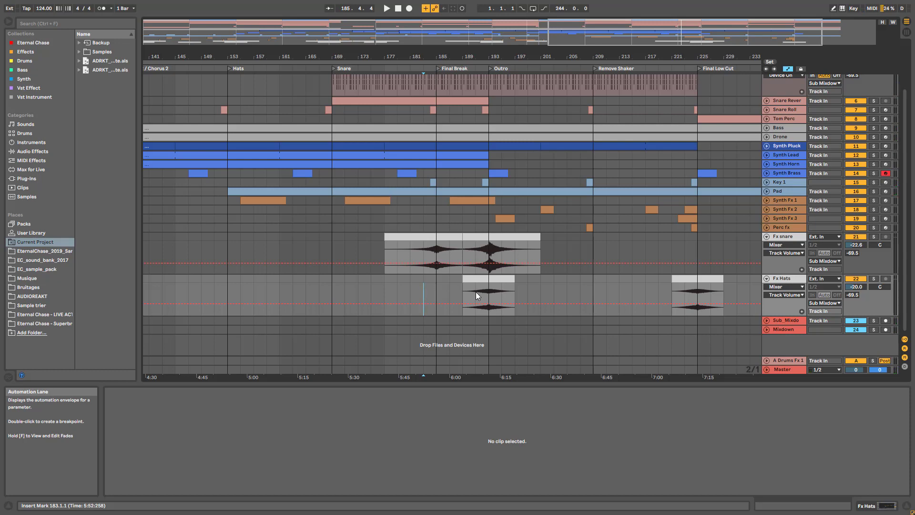
Show the whole arrangement and fold the Fx snare, Fx Hats and Snare tracks
key(w)
click(766, 237)
click(766, 245)
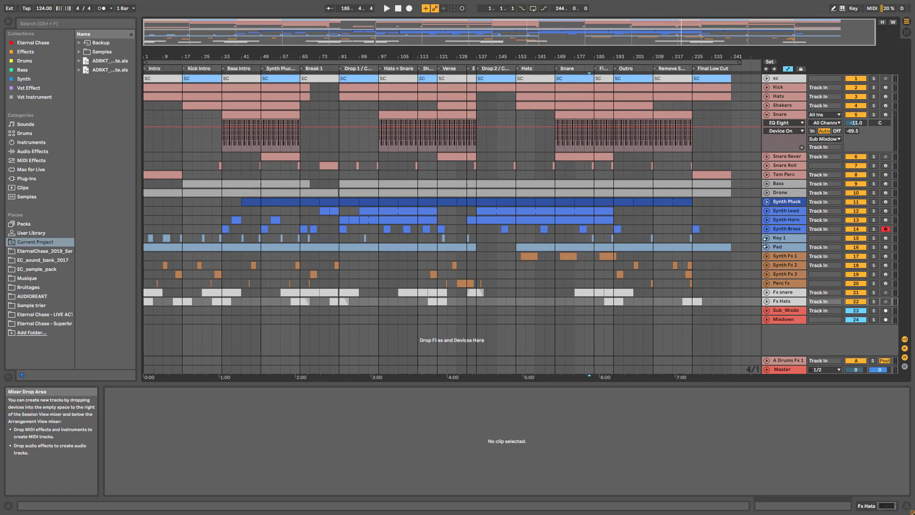
click(767, 115)
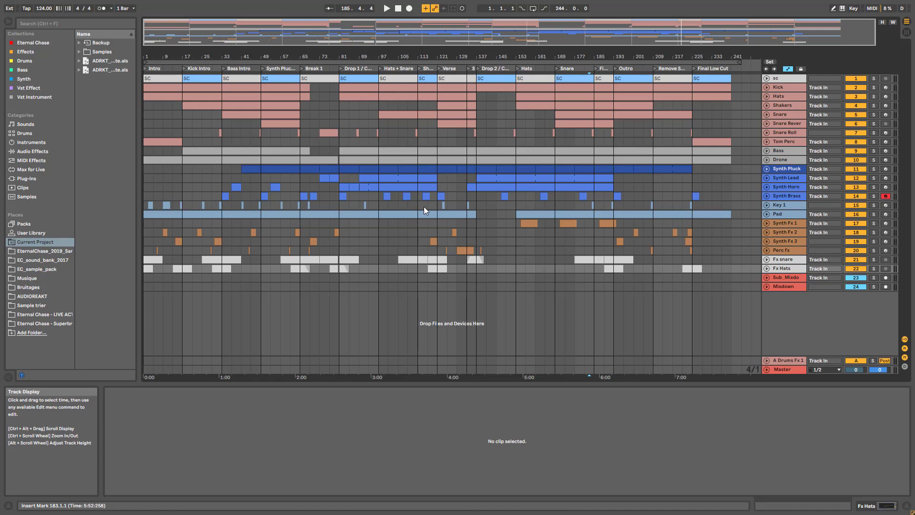
Examine the Master track's mastering chain and the Mixdown track's EQ Eight
click(797, 370)
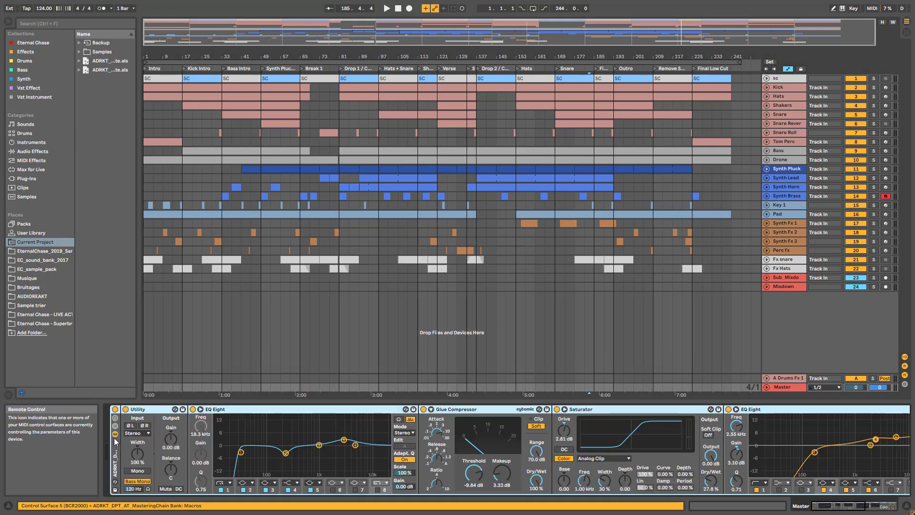
click(413, 289)
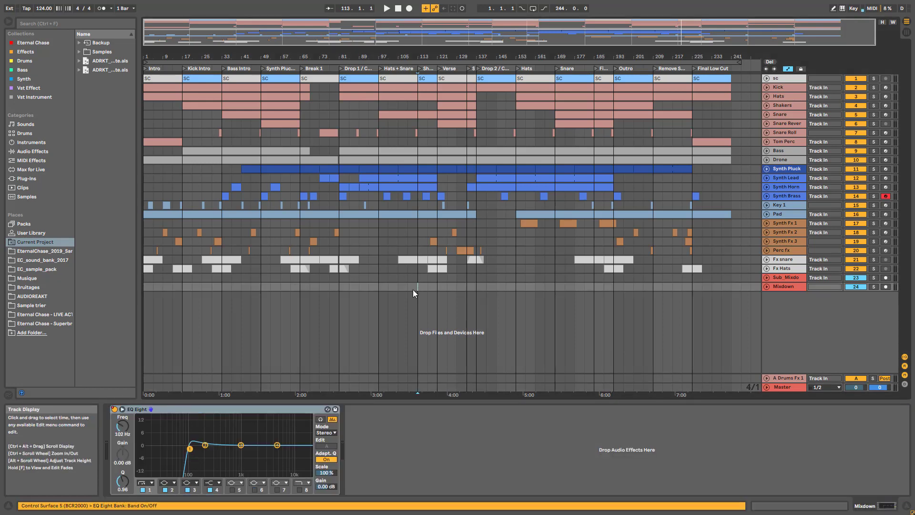